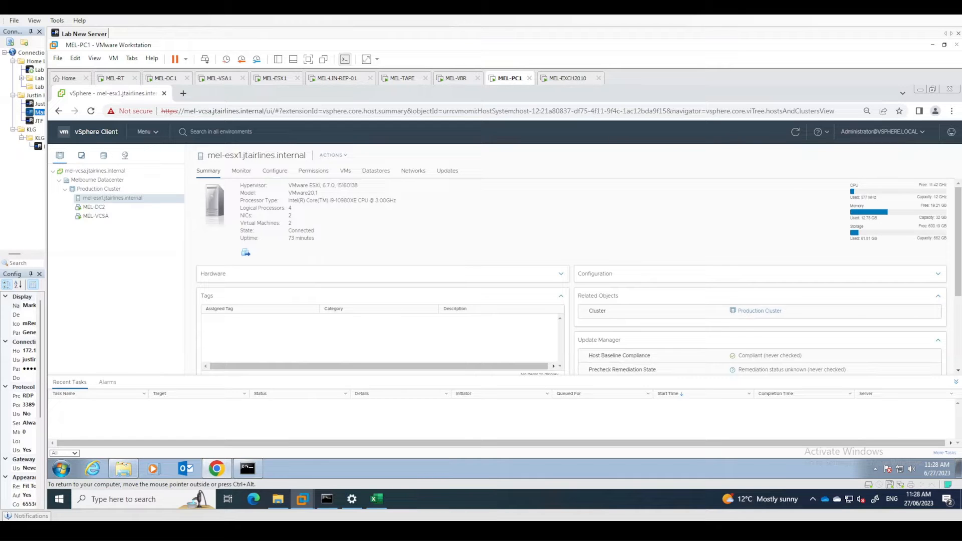
Review the vSphere inventory from the vCenter server through Melbourne Datacenter, Production Cluster and the mel-esx1 host to the MEL-DC2 and MEL-VCSA virtual machines
click(112, 172)
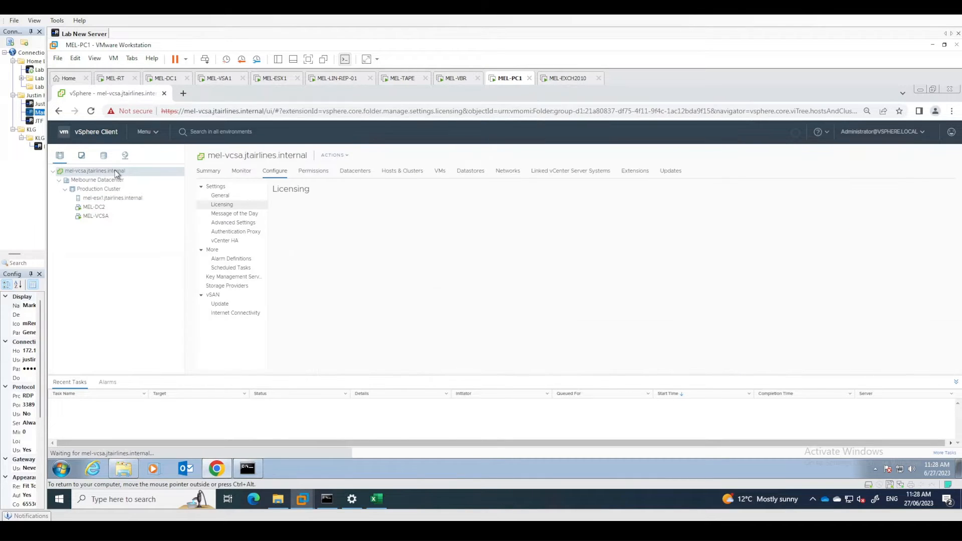
click(106, 181)
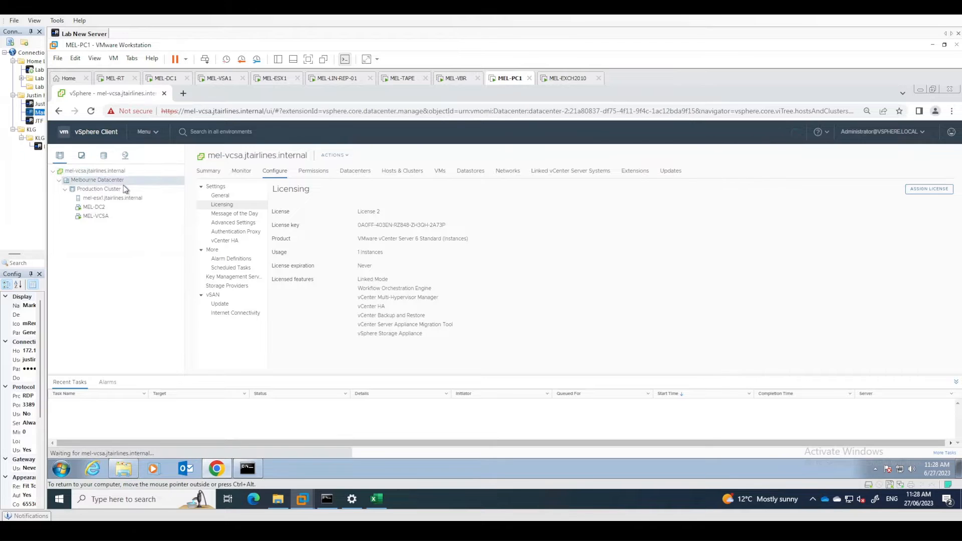
click(106, 189)
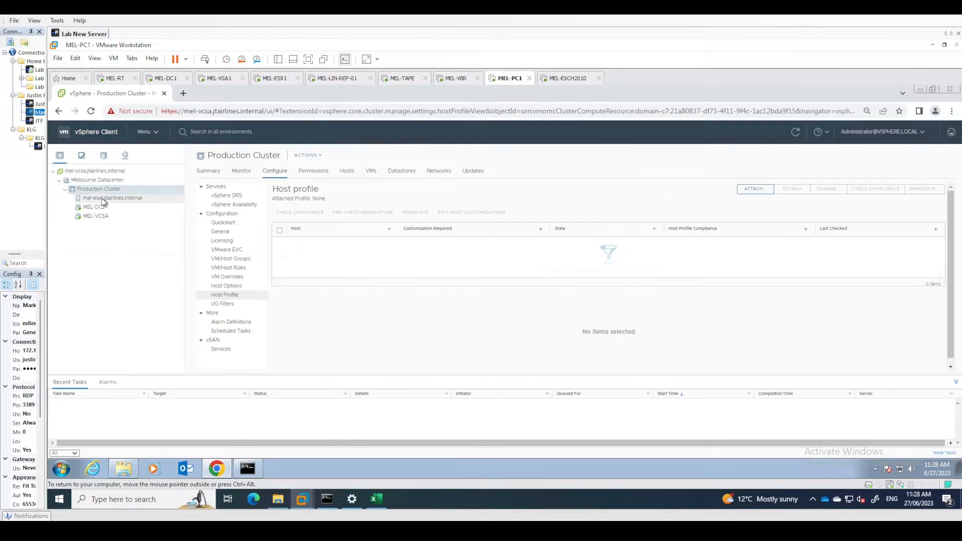
click(116, 199)
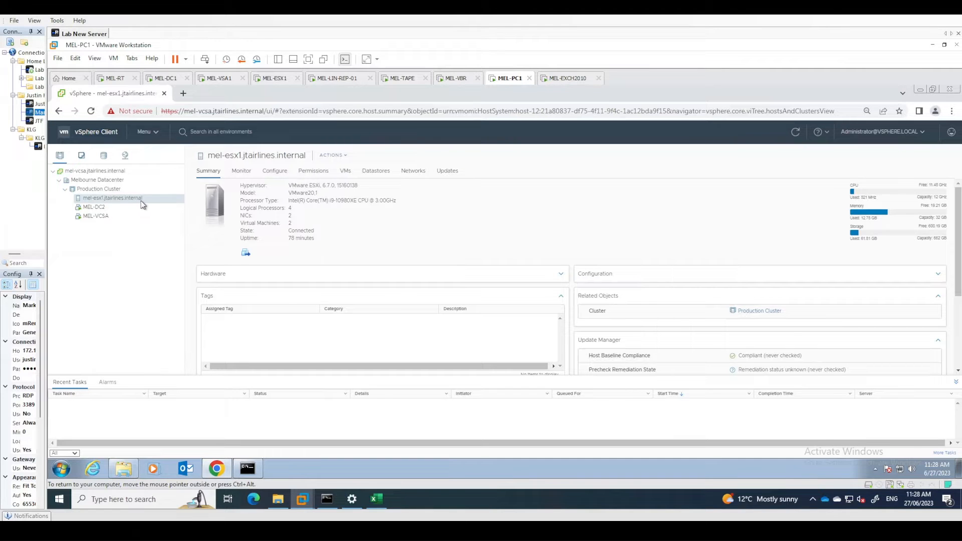
click(117, 215)
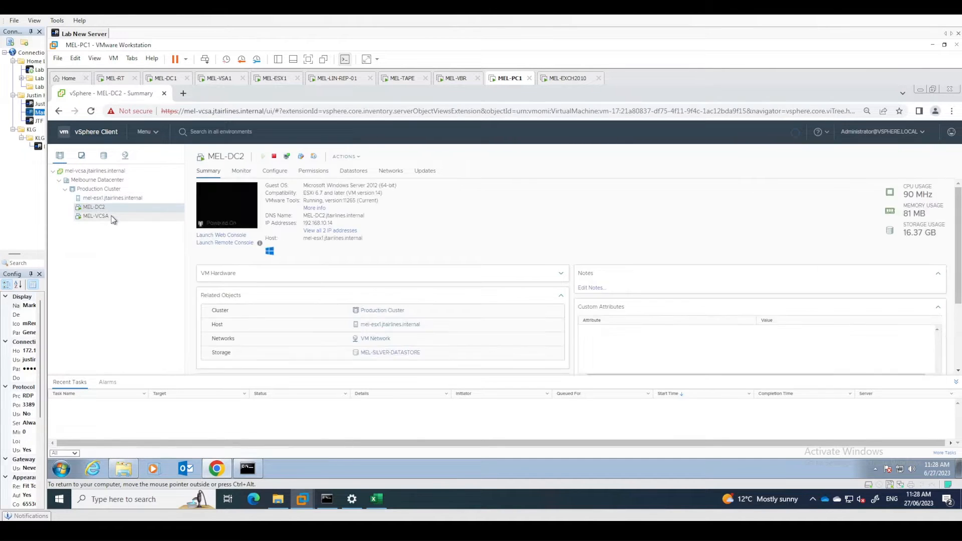
click(116, 209)
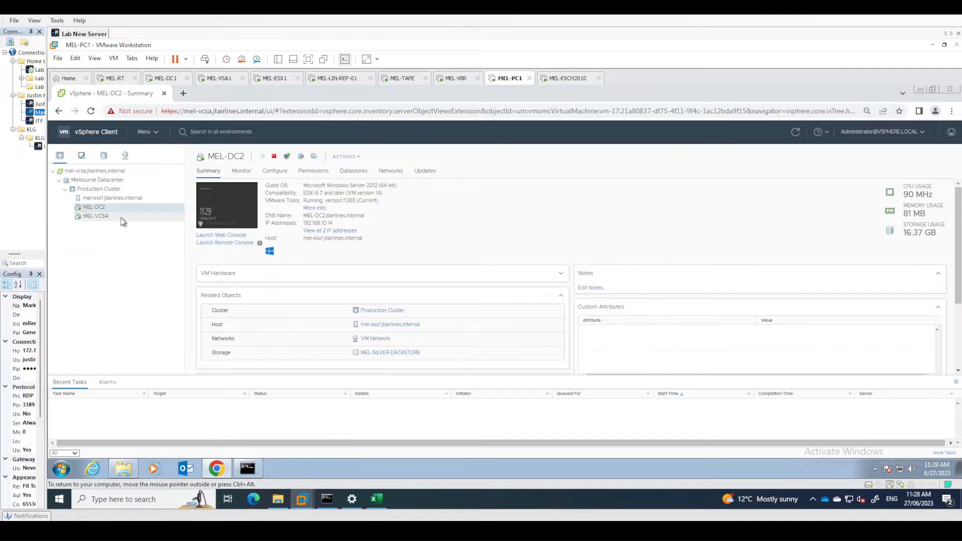
click(121, 218)
click(119, 208)
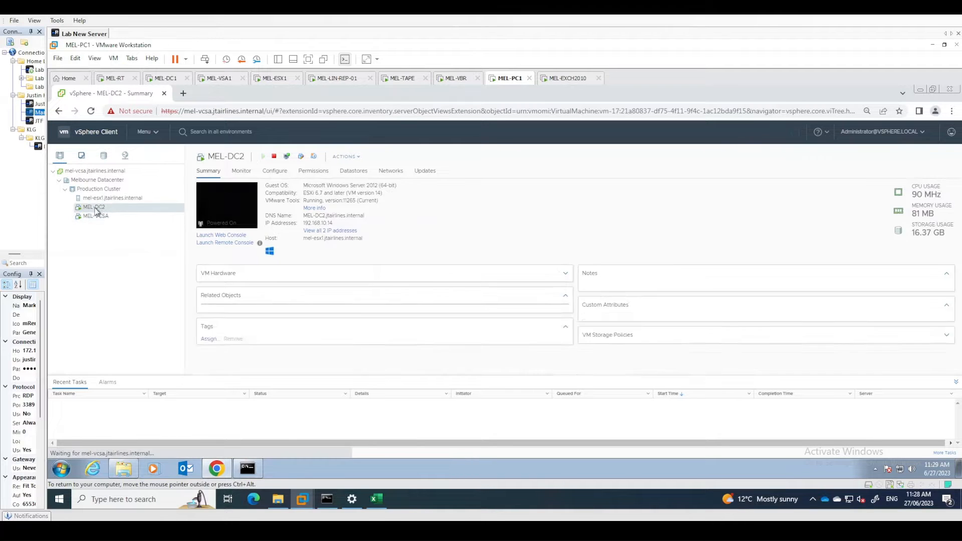
click(118, 218)
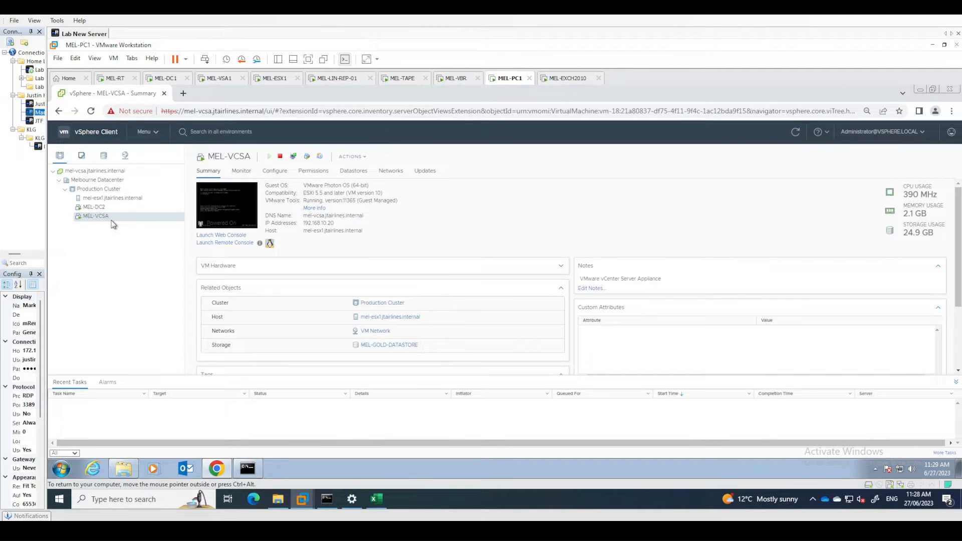
Open the Production Cluster settings and examine its vSphere DRS and vSphere Availability configuration
right_click(111, 190)
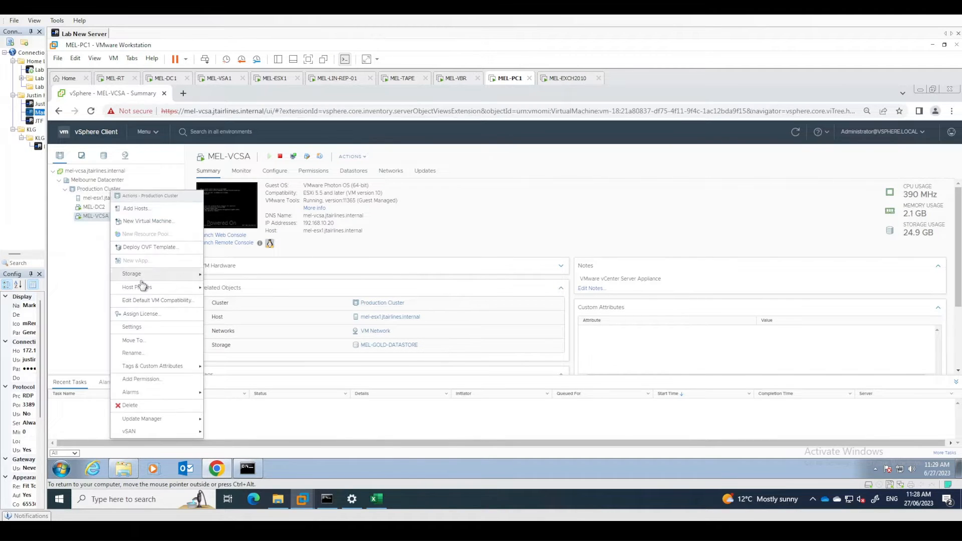
click(154, 327)
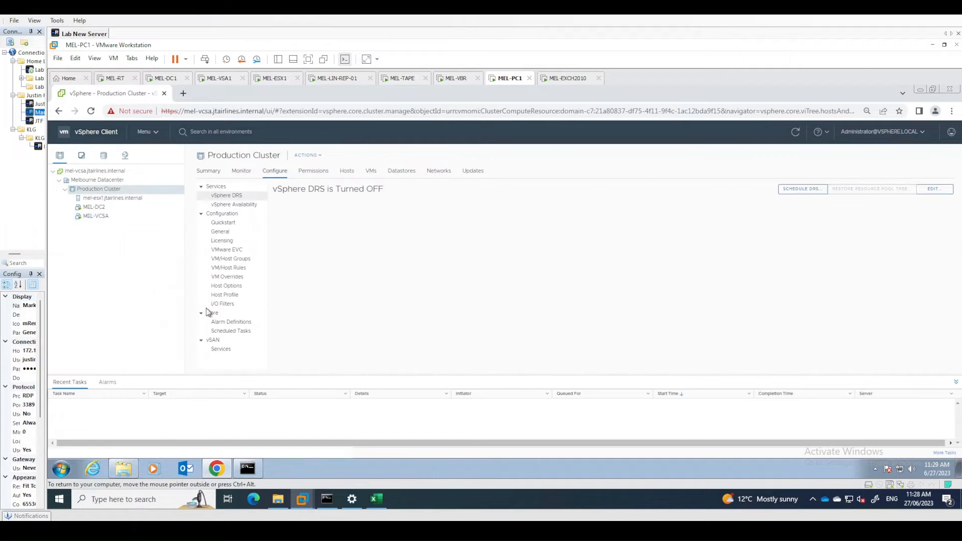
click(243, 205)
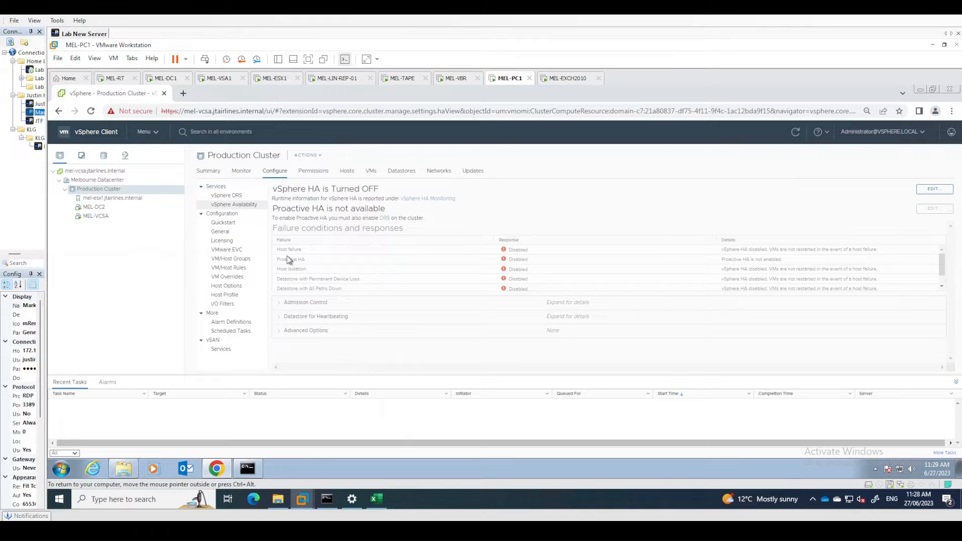
click(245, 198)
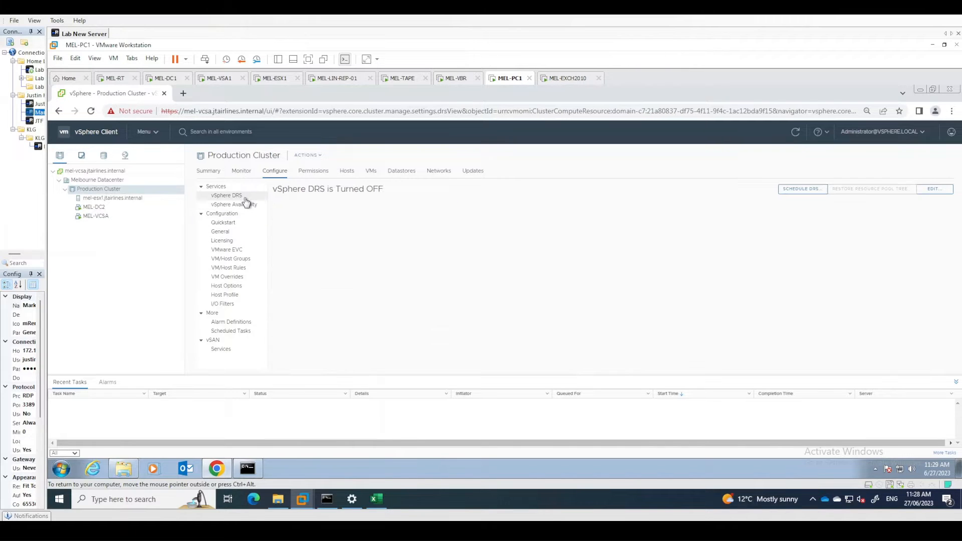
click(243, 204)
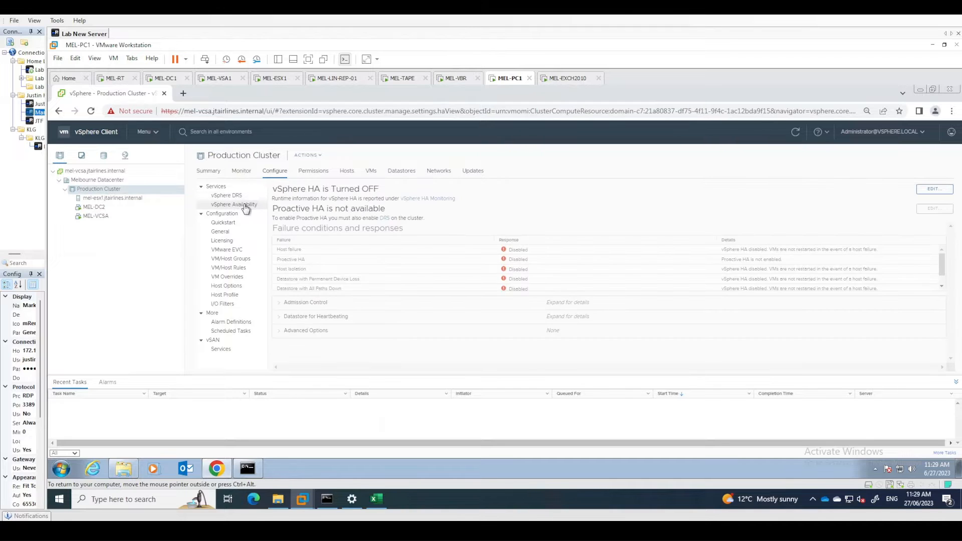
click(239, 199)
click(240, 205)
click(232, 196)
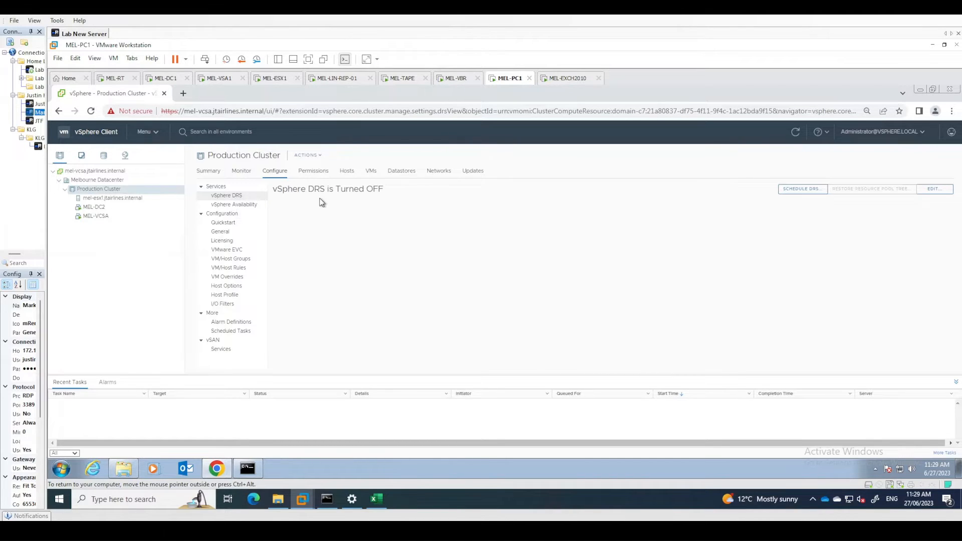
click(233, 206)
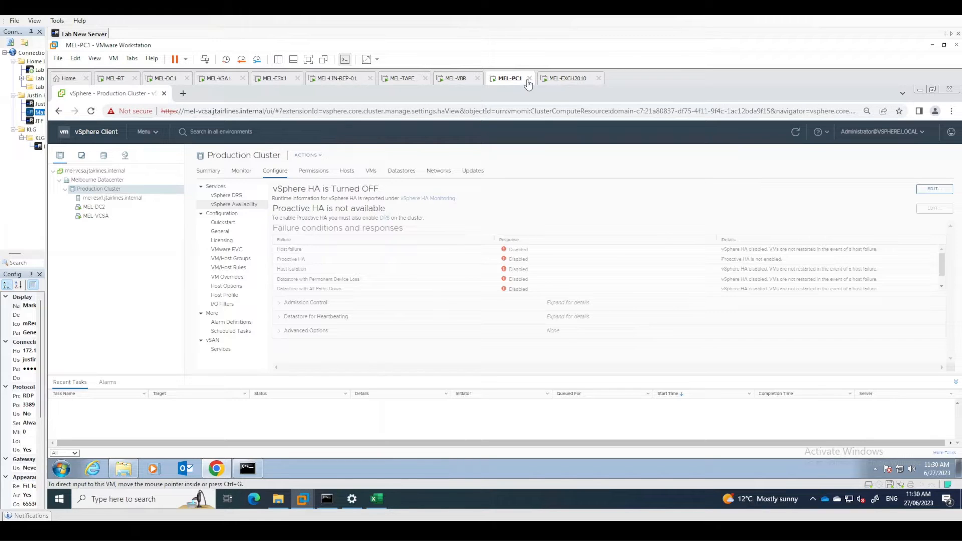
View each lab virtual machine's console in turn, from MEL-RT through MEL-EXCH2010
click(117, 81)
click(160, 80)
click(213, 81)
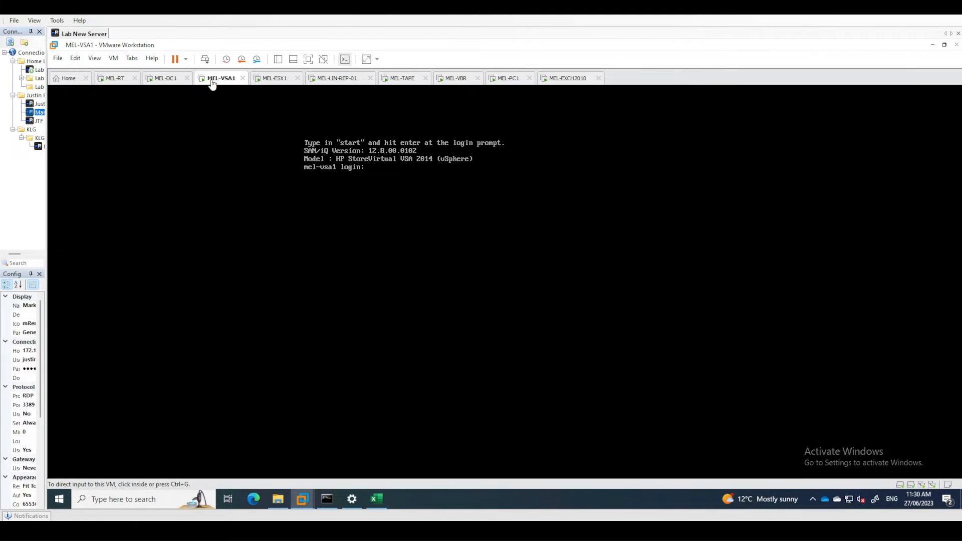
click(269, 81)
click(325, 81)
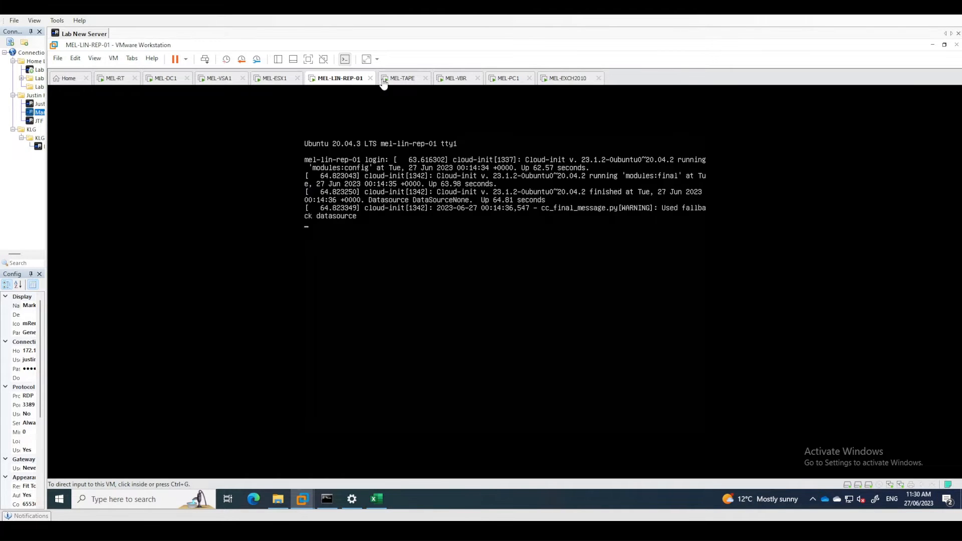
click(384, 83)
click(452, 81)
click(508, 82)
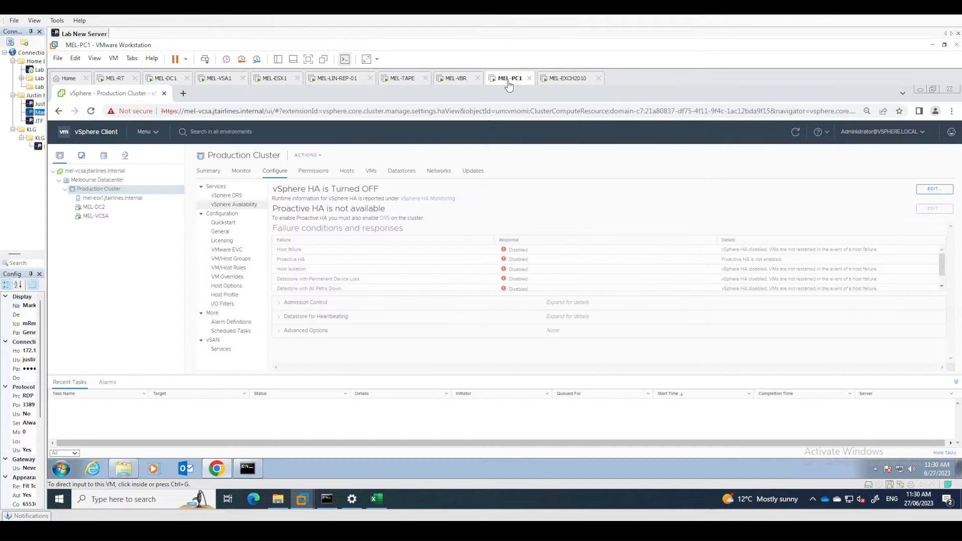
click(562, 82)
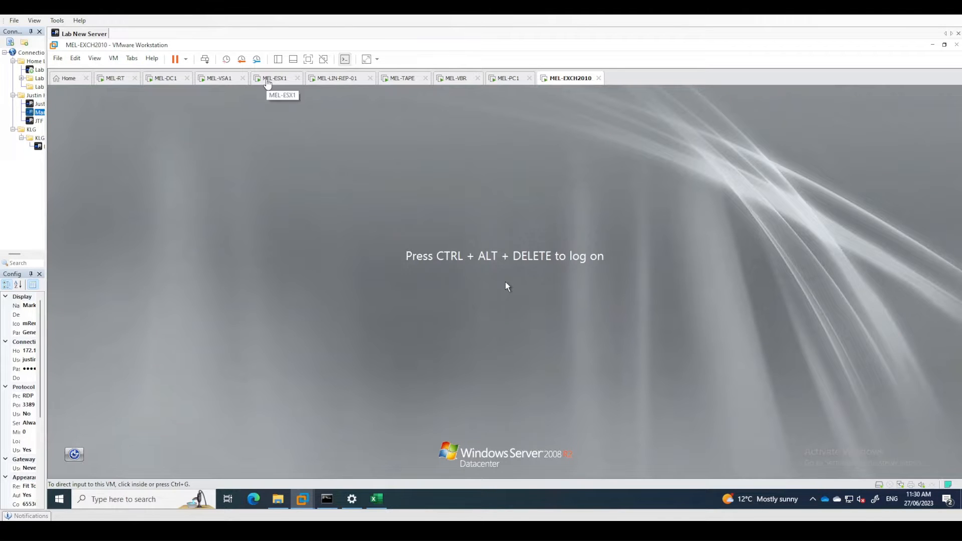
Compare the consoles of the MEL-ESX1 hypervisor and the MEL-VSA1 storage appliance
click(262, 83)
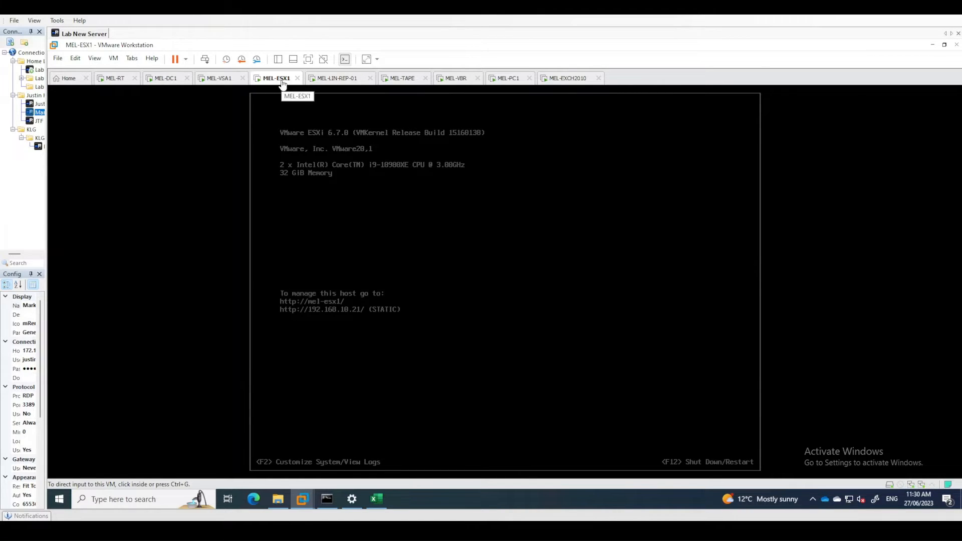
click(221, 80)
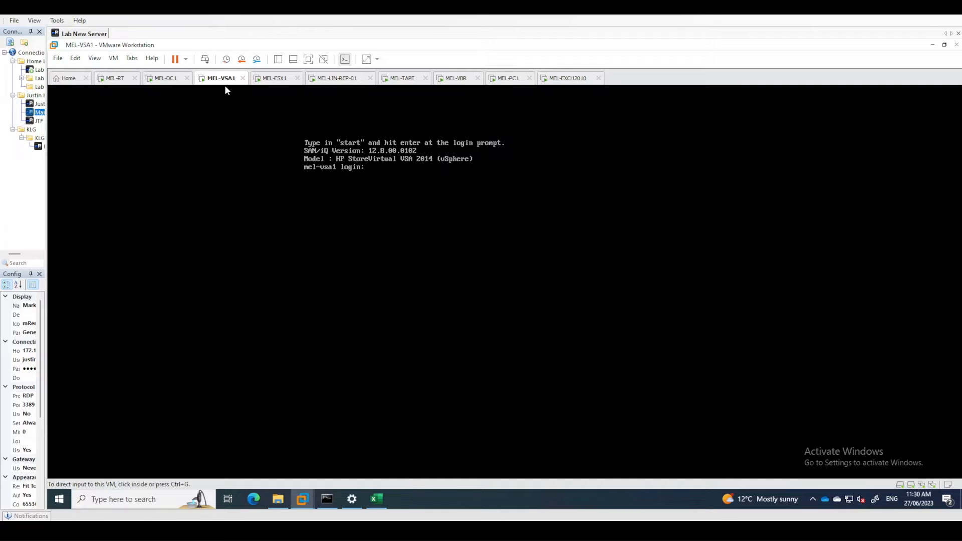
click(277, 83)
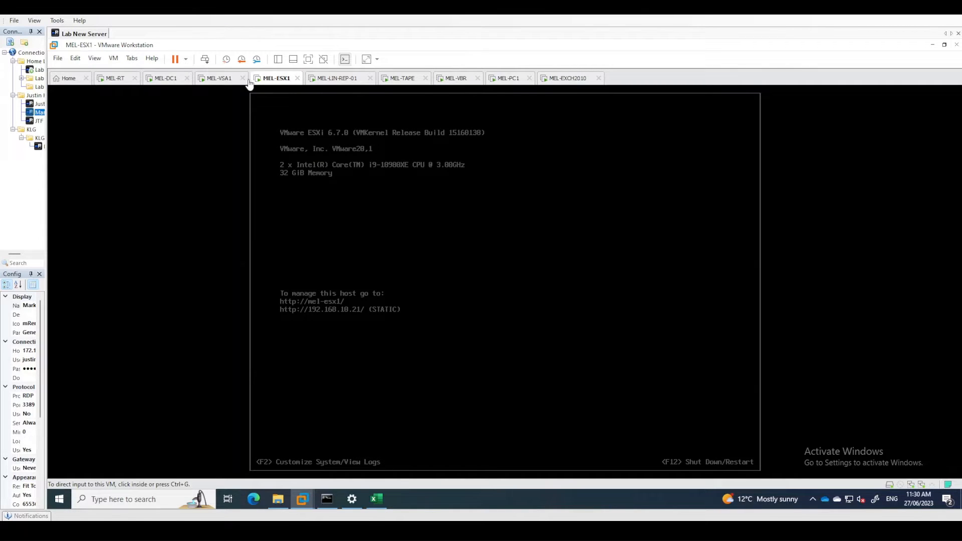
click(227, 85)
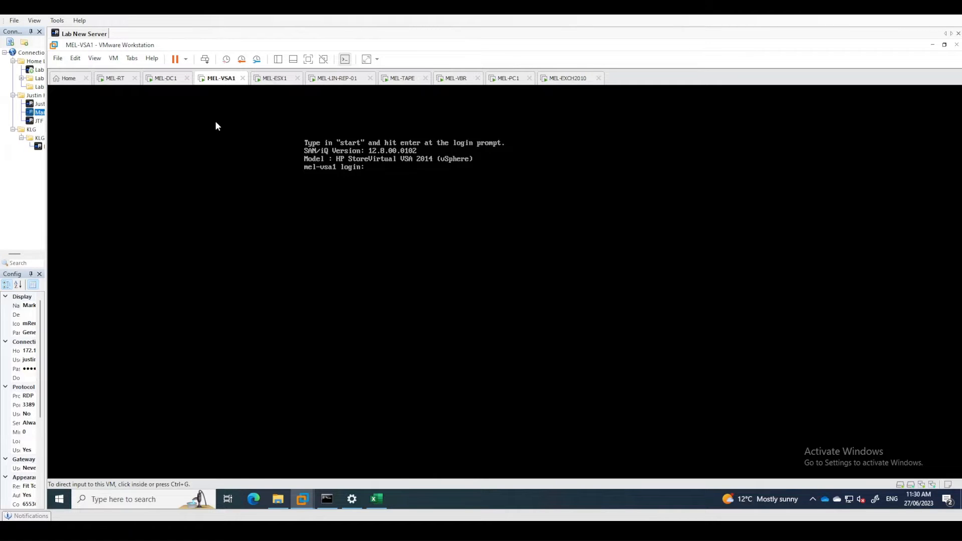
click(269, 84)
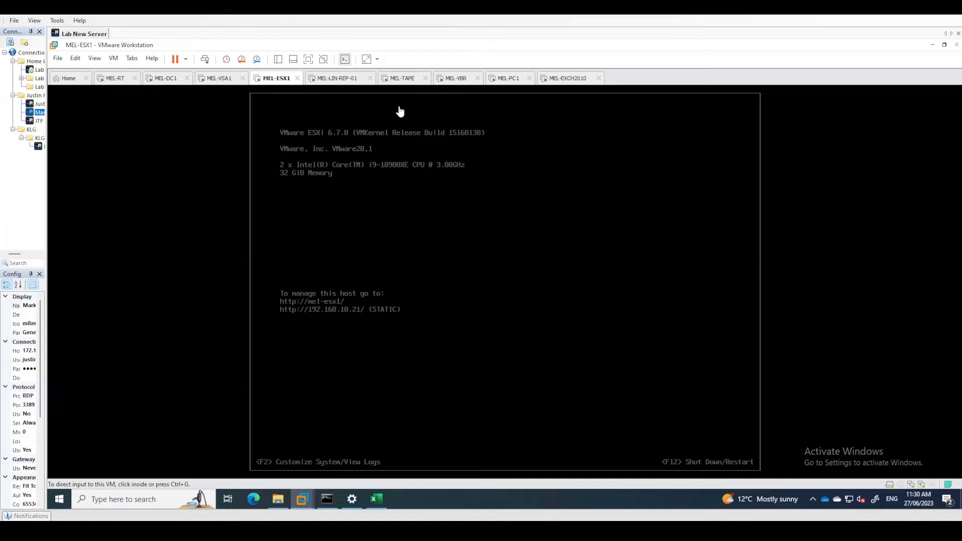
Return to the vSphere Client on MEL-PC1 and examine the mel-esx1 host's local, gold and silver datastores
click(507, 79)
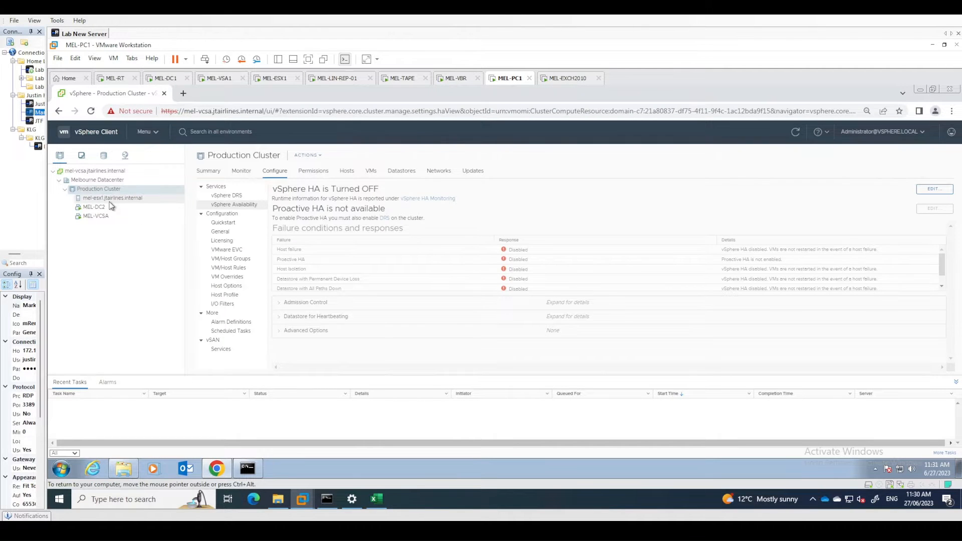
click(111, 199)
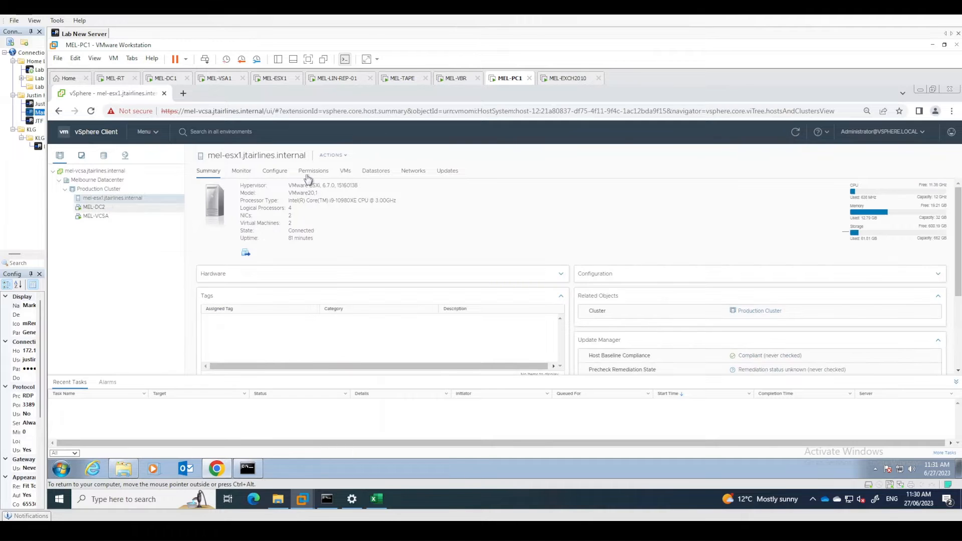
click(380, 171)
click(278, 224)
click(258, 216)
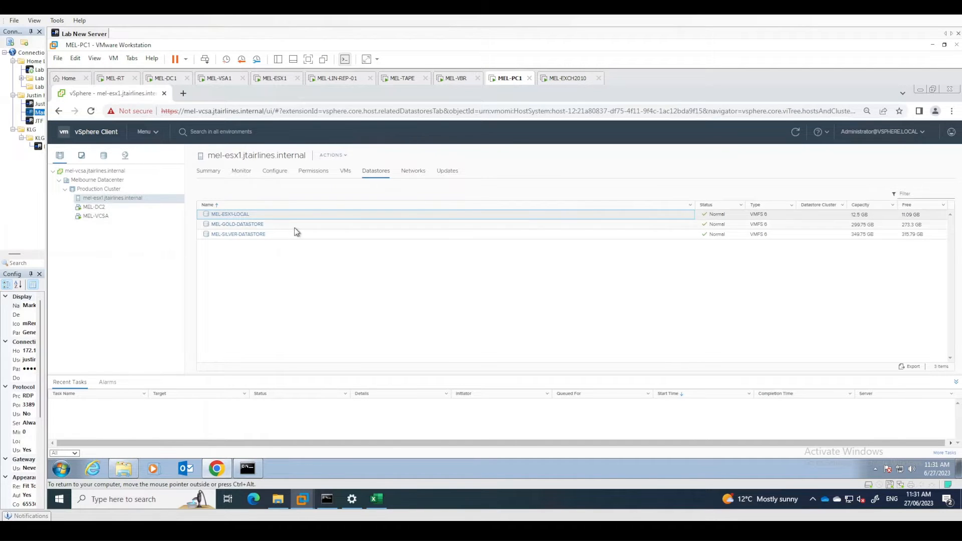
click(278, 227)
click(280, 235)
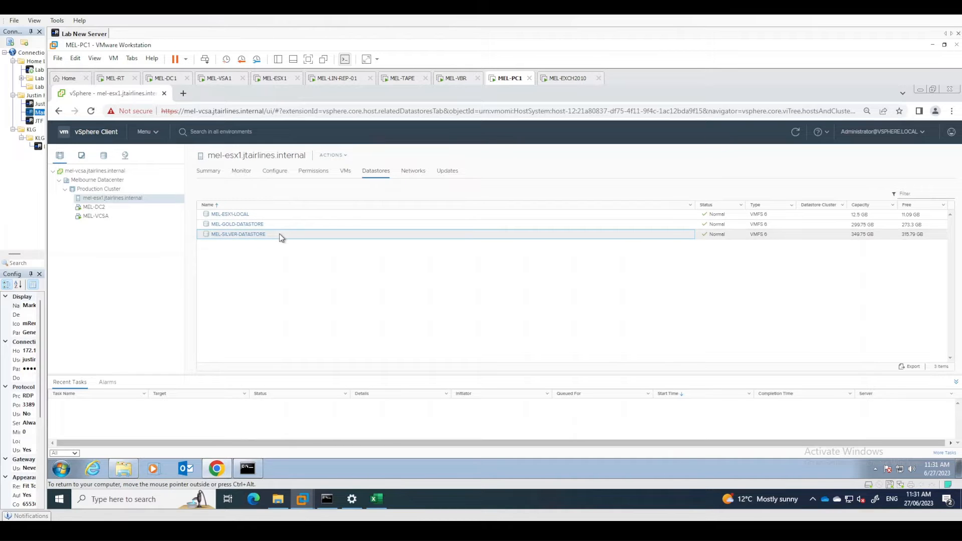
click(279, 227)
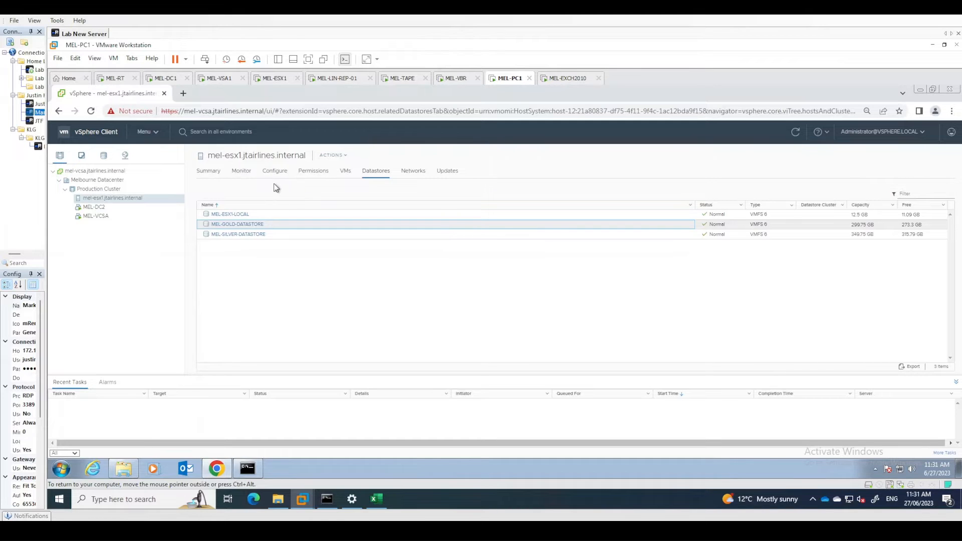
Examine the mel-esx1 host's iSCSI software adapter vmhba65, checking its iSCSI name and its dynamic discovery server
click(275, 172)
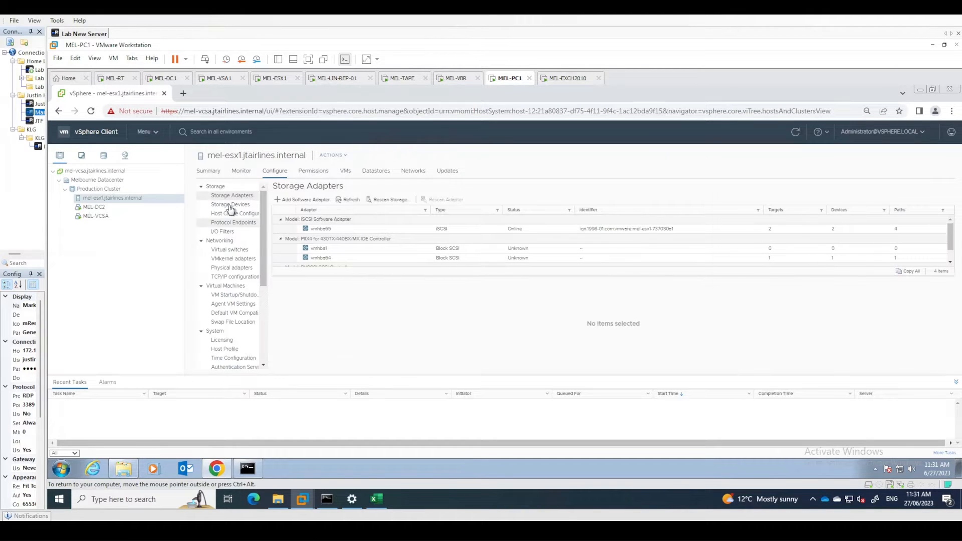
click(239, 197)
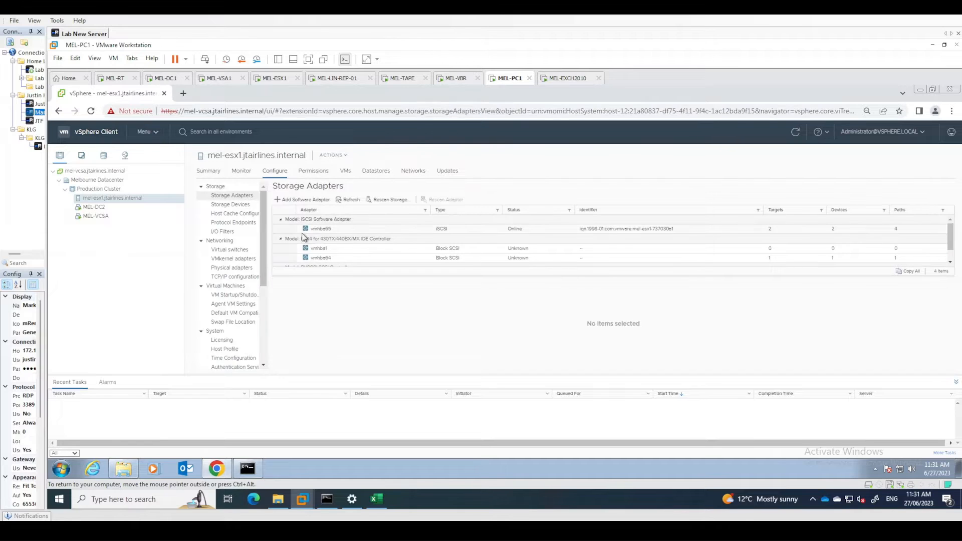
click(338, 230)
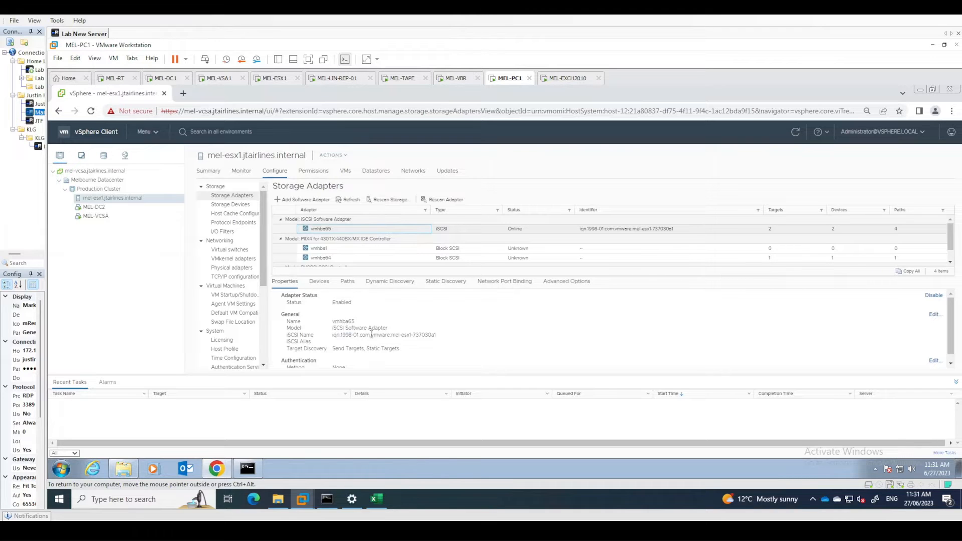
triple_click(349, 334)
click(375, 286)
click(334, 316)
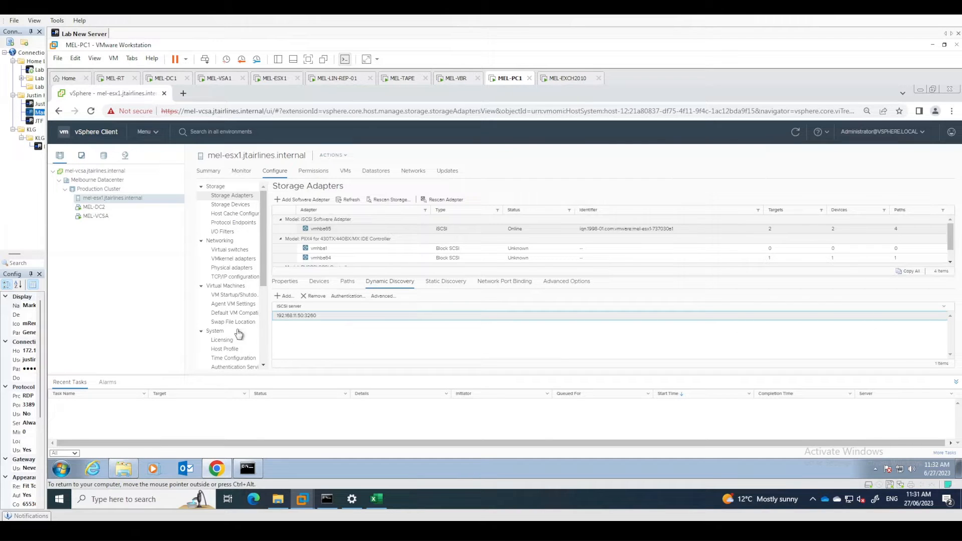
Check the two LEFTHAND iSCSI disks attached through vmhba65, including their capacities
click(320, 284)
click(340, 319)
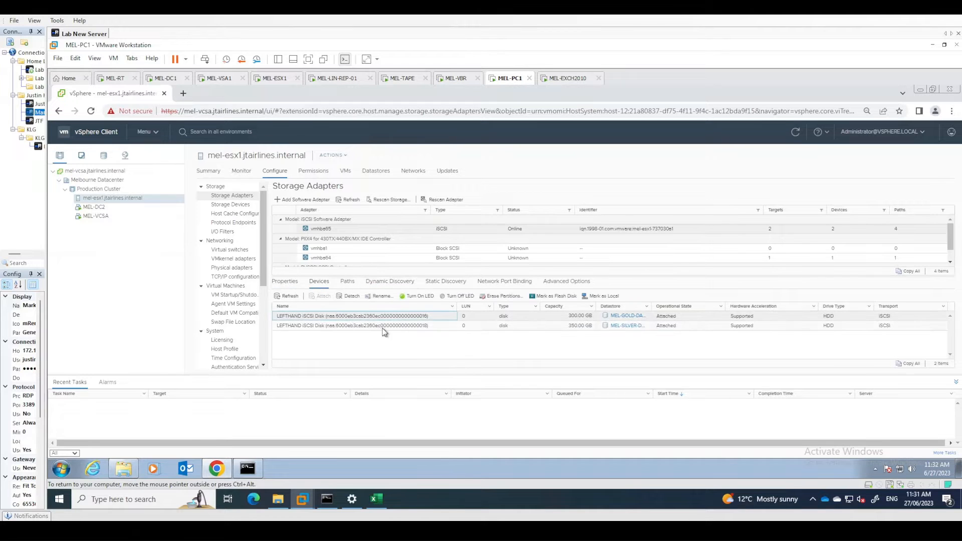
click(398, 325)
click(566, 326)
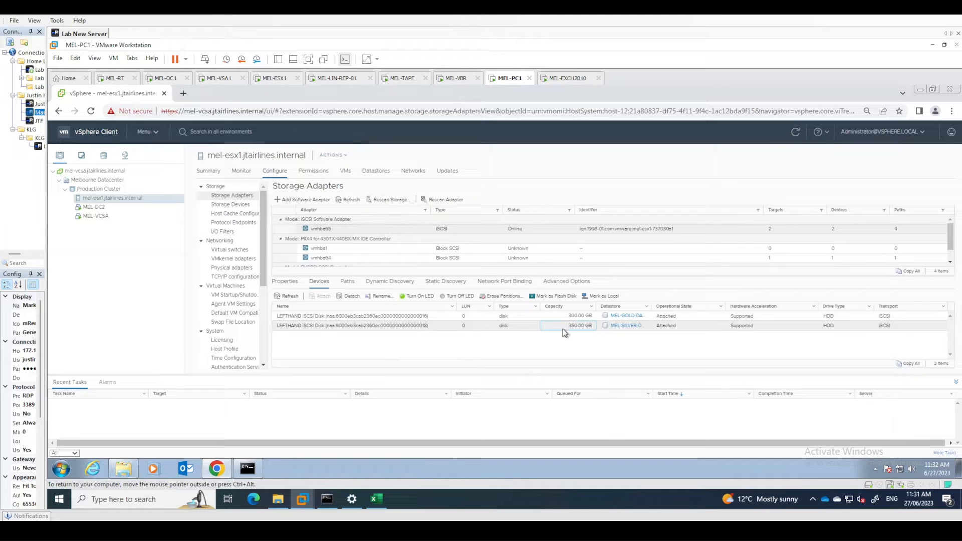
Start a new Typical virtual machine using the installer image VMware-VMvisor-Installer-201912001-15160138.x86_64.iso
click(58, 59)
click(100, 71)
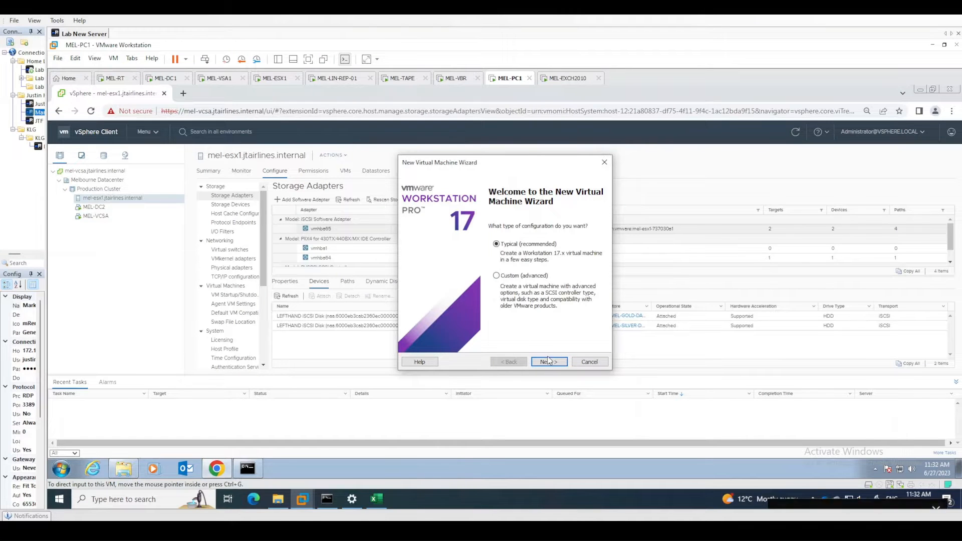
click(549, 361)
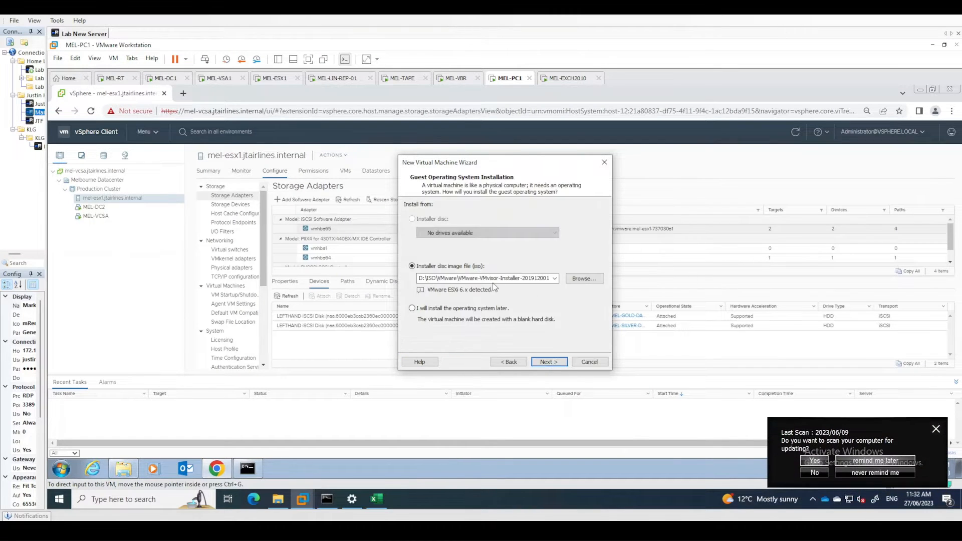
double_click(460, 280)
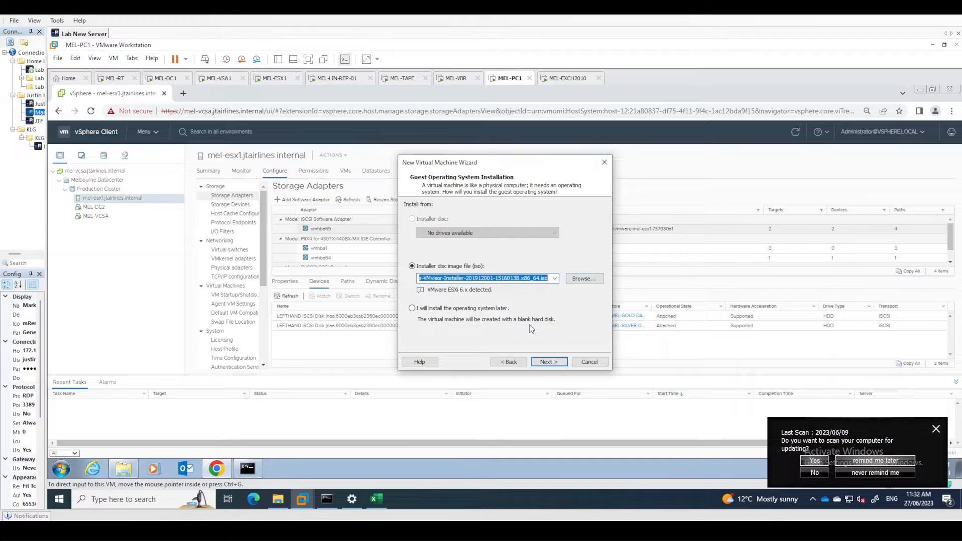
click(554, 365)
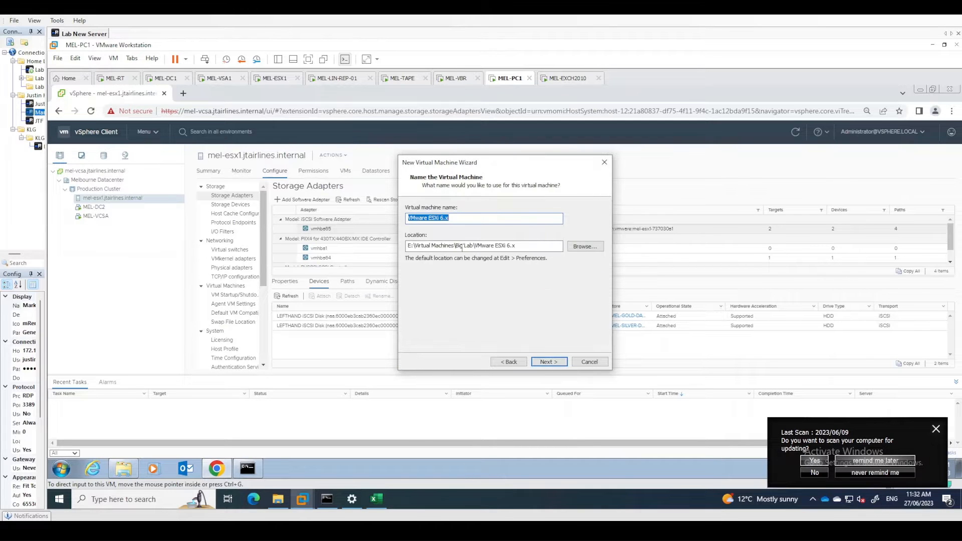
Name the new virtual machine MEL-ESX2 and keep its default location
click(459, 222)
drag(459, 222, 415, 220)
text(MEL-ESX2)
key(Return)
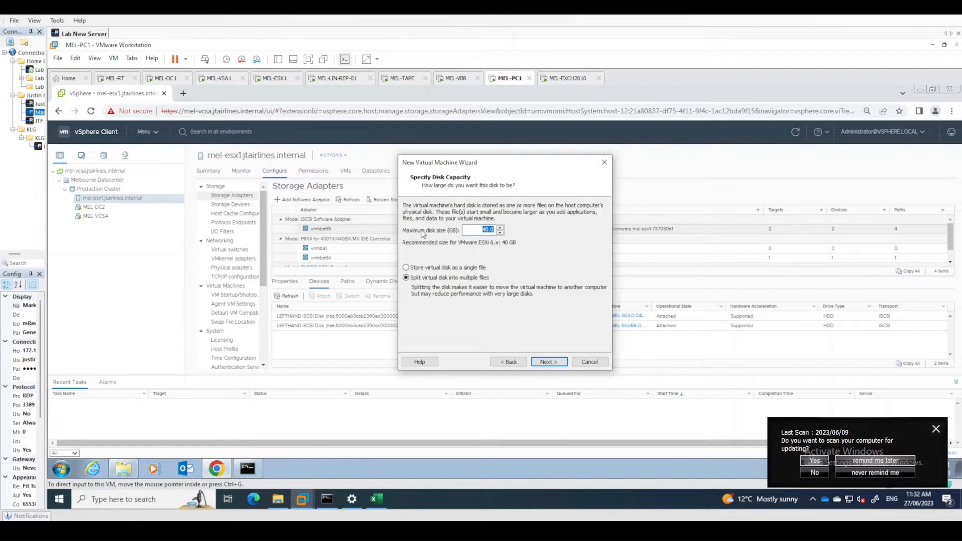
Set the maximum disk size to 20 GB and store the virtual disk as a single file
text(20.)
click(406, 267)
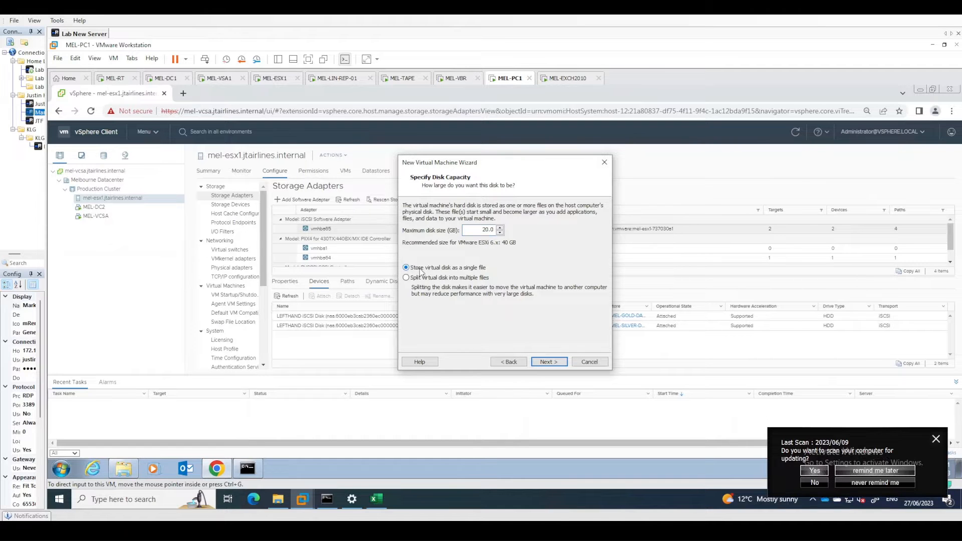
click(548, 361)
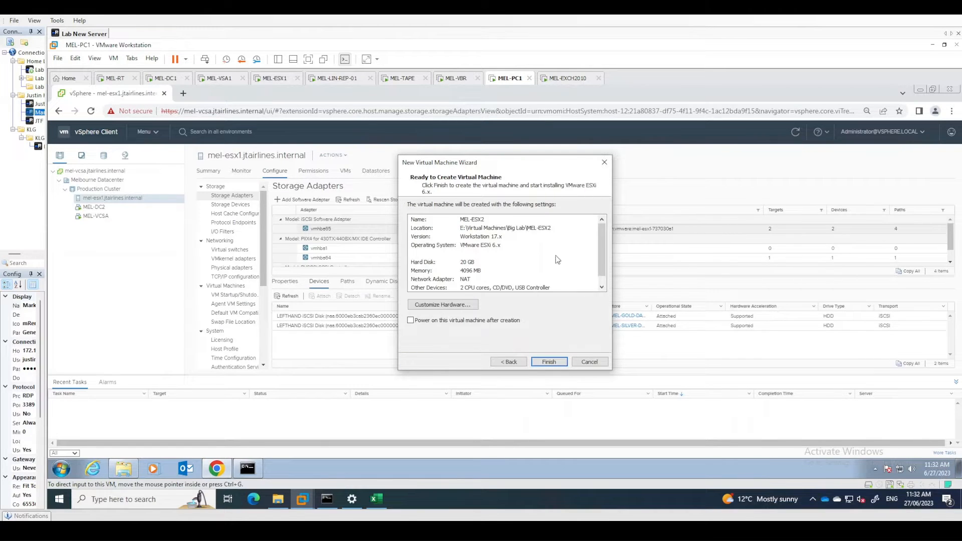
Customize the MEL-ESX2 hardware with 32768 MB of memory and 2 cores per processor
click(459, 306)
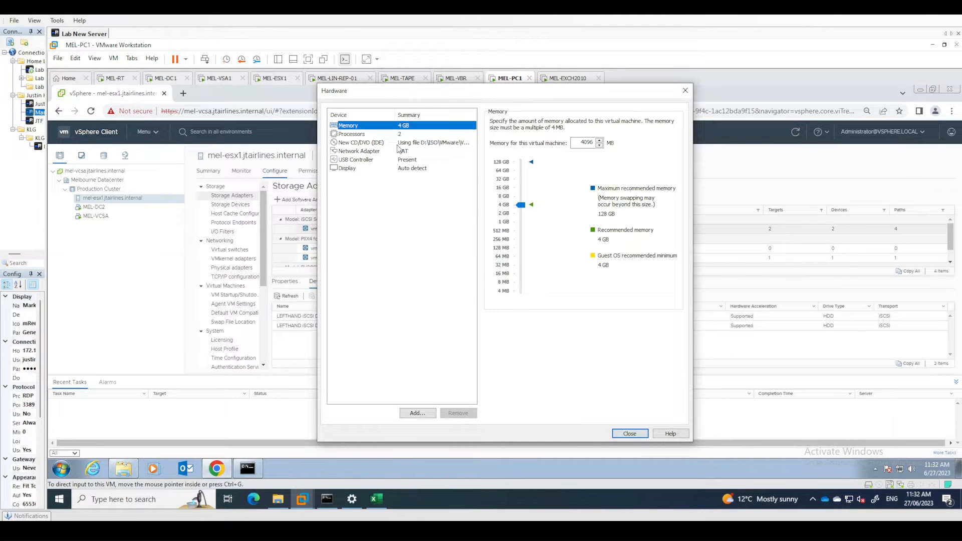
double_click(586, 143)
text(23)
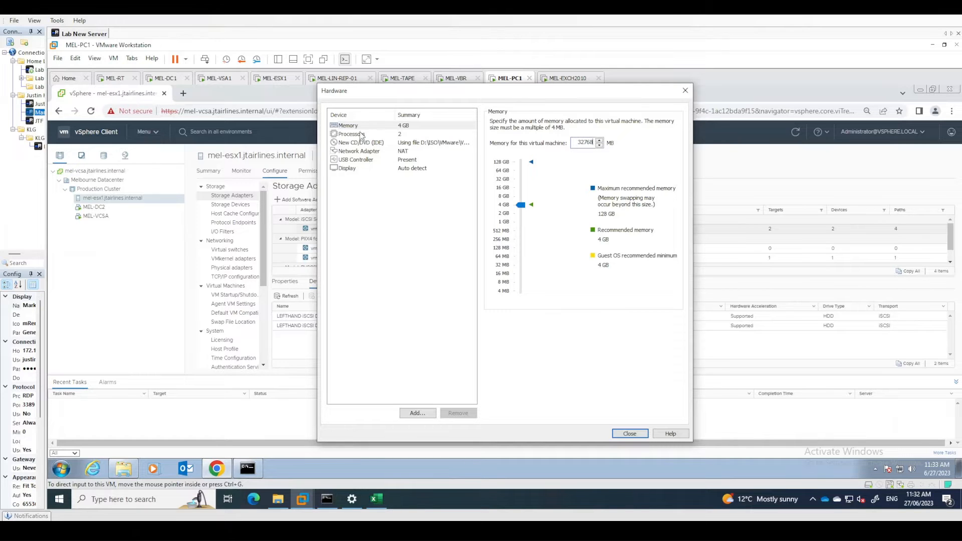
click(385, 134)
double_click(574, 135)
click(606, 135)
click(591, 152)
click(411, 202)
Add a second network adapter to MEL-ESX2 and connect both adapters to the Labbing IT - Melbourne LAN segment
click(418, 414)
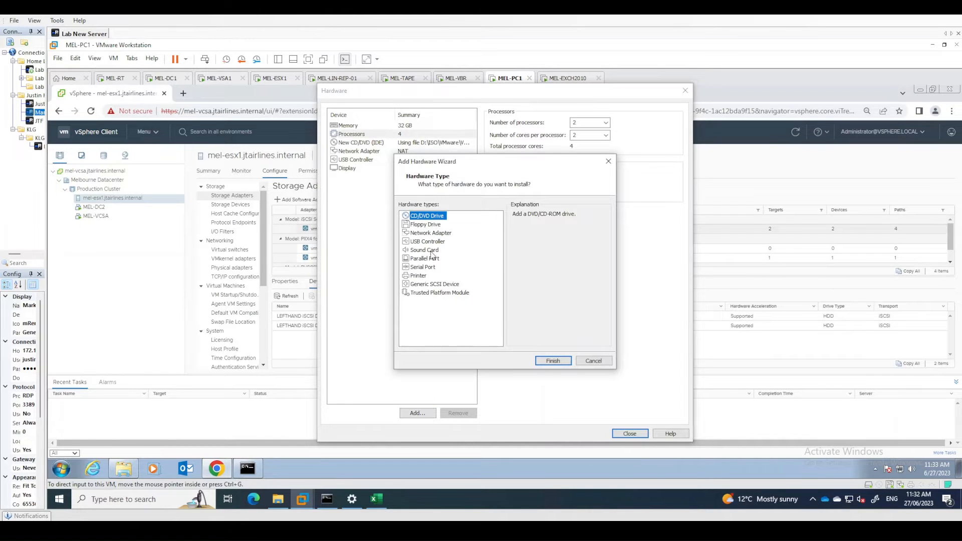
click(431, 233)
click(551, 361)
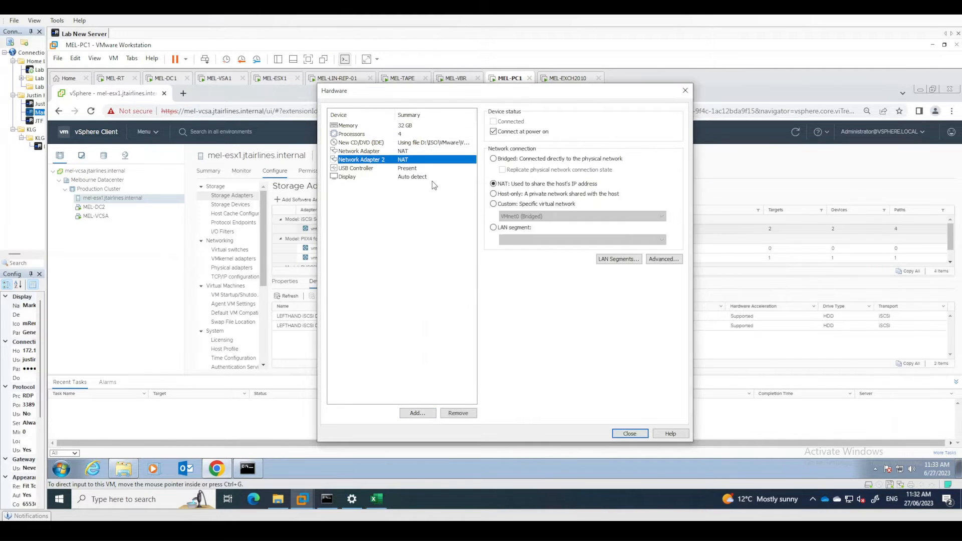
click(506, 228)
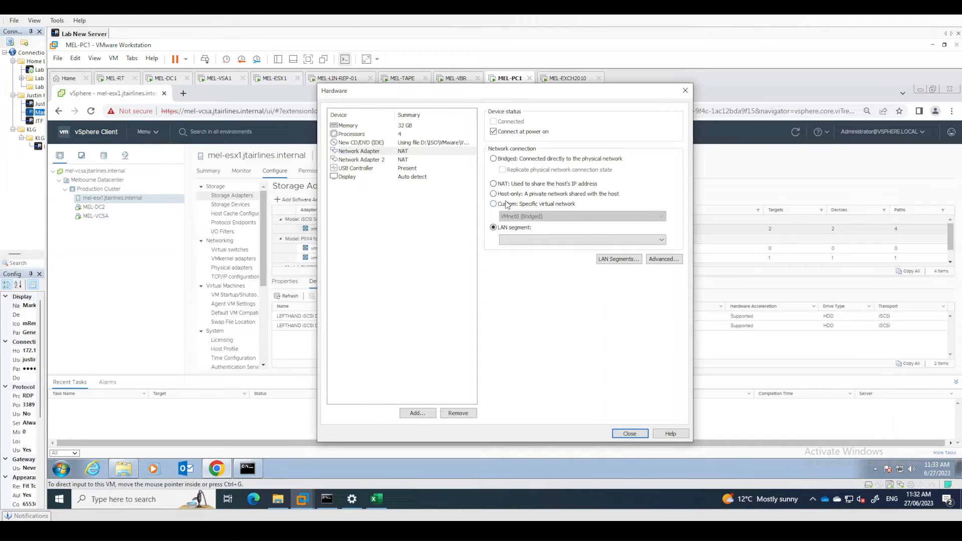
click(512, 240)
click(527, 277)
click(402, 160)
click(507, 228)
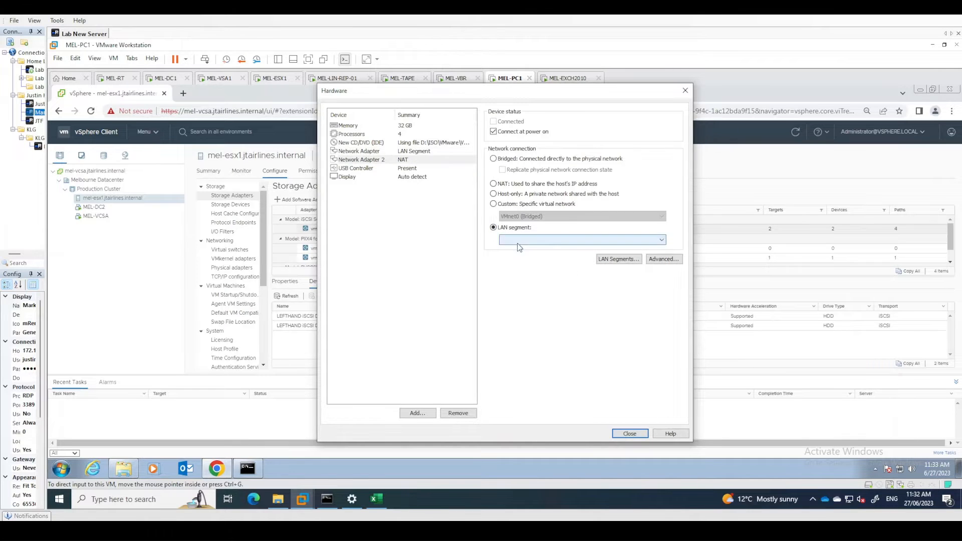
click(516, 241)
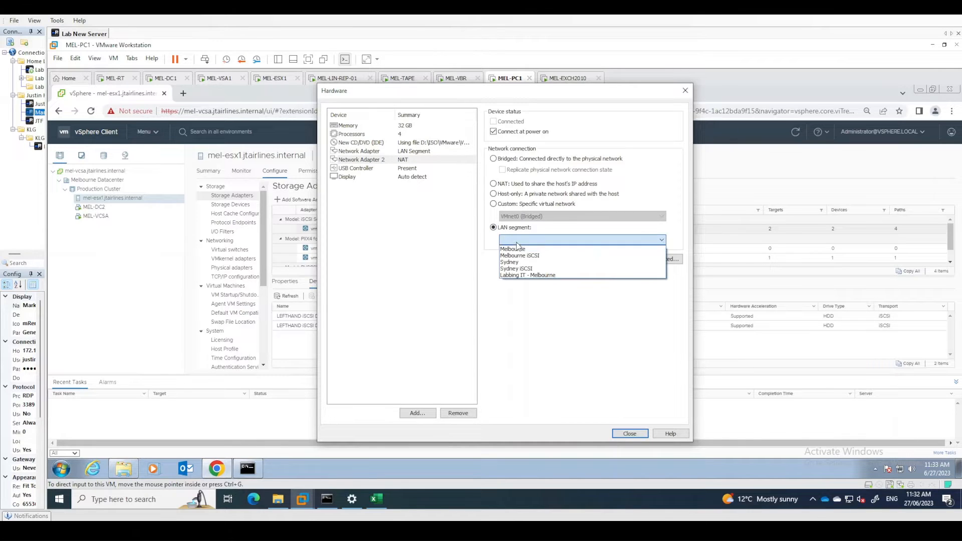
click(523, 275)
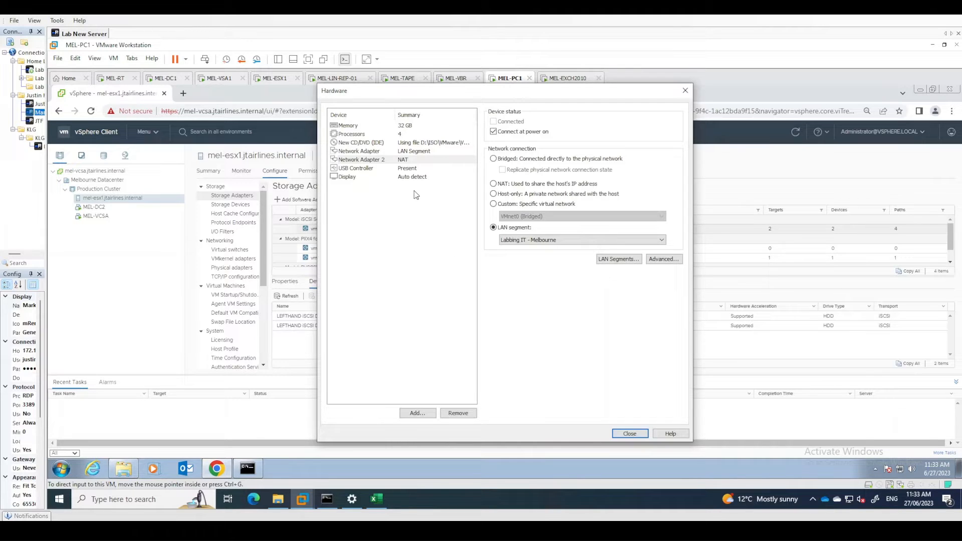
Check the LAN segment of both network adapters, accept the hardware settings, and create and power on MEL-ESX2
click(393, 283)
click(407, 152)
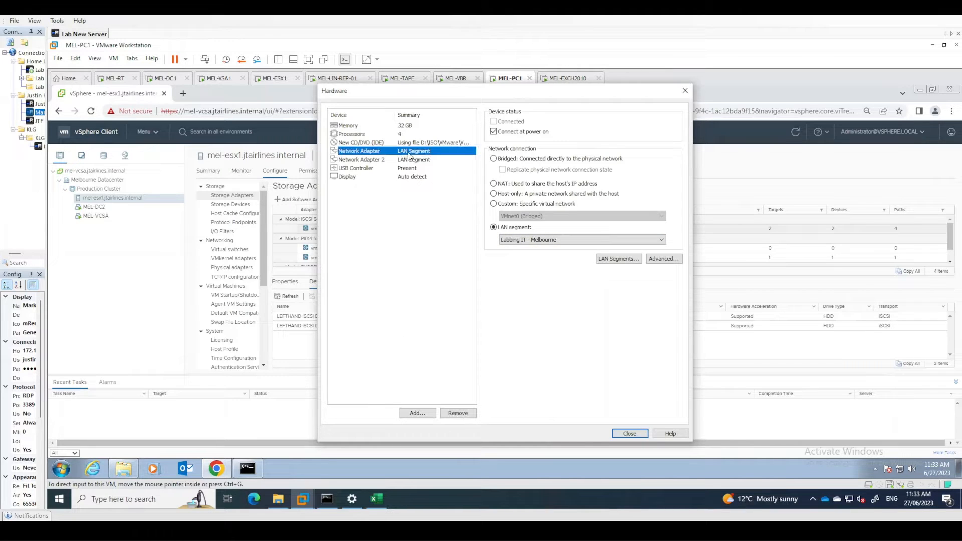
click(409, 162)
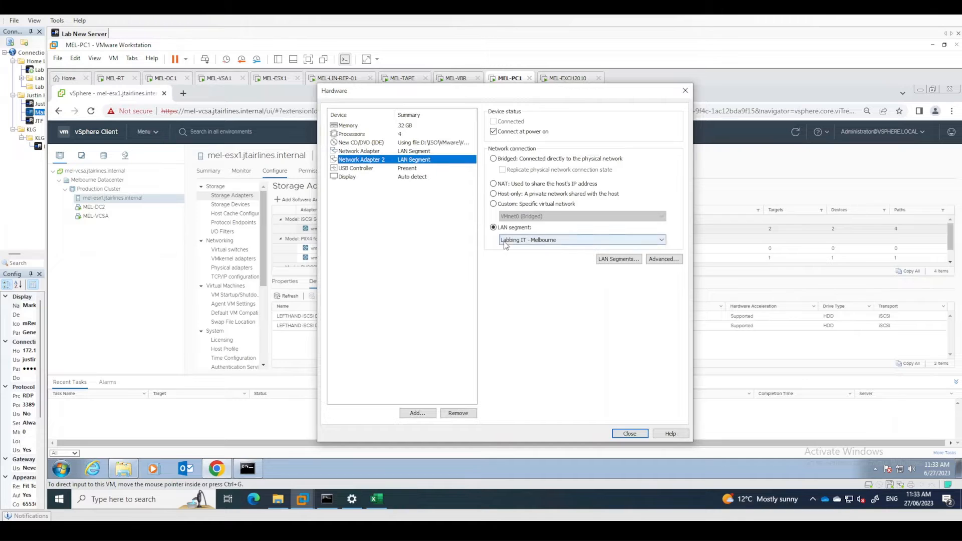
click(546, 240)
click(546, 241)
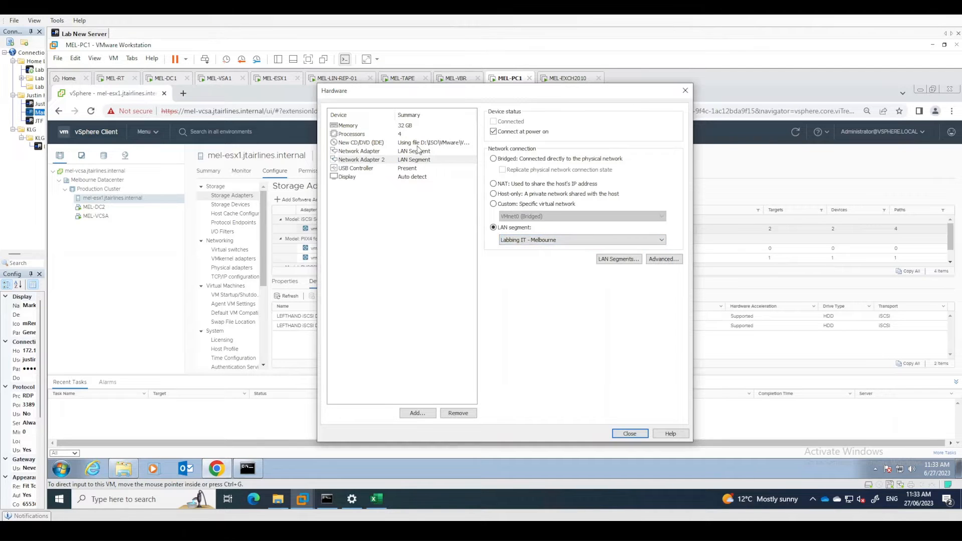
click(629, 434)
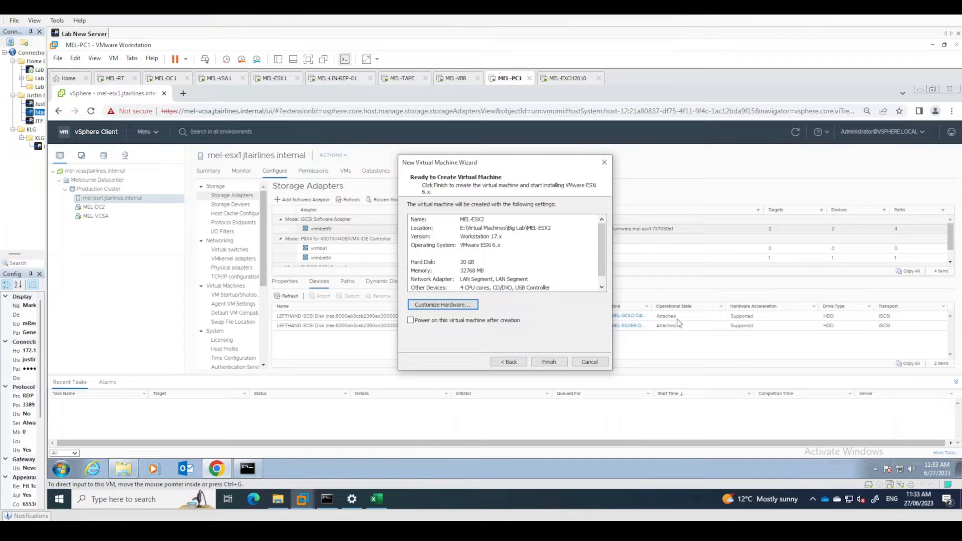
click(548, 362)
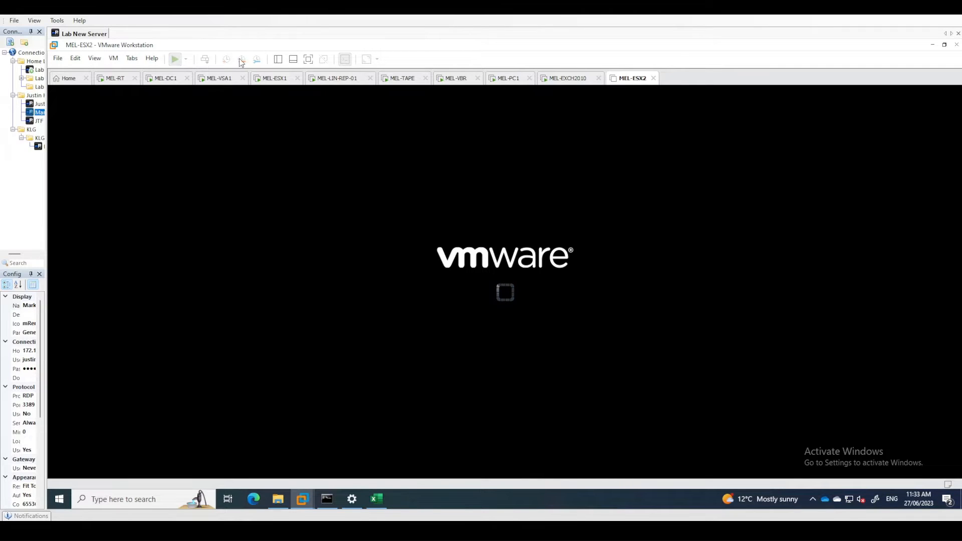
Review MEL-ESX1's processor, hard disk and network adapter settings without changing them, and return to the MEL-ESX2 console
right_click(279, 83)
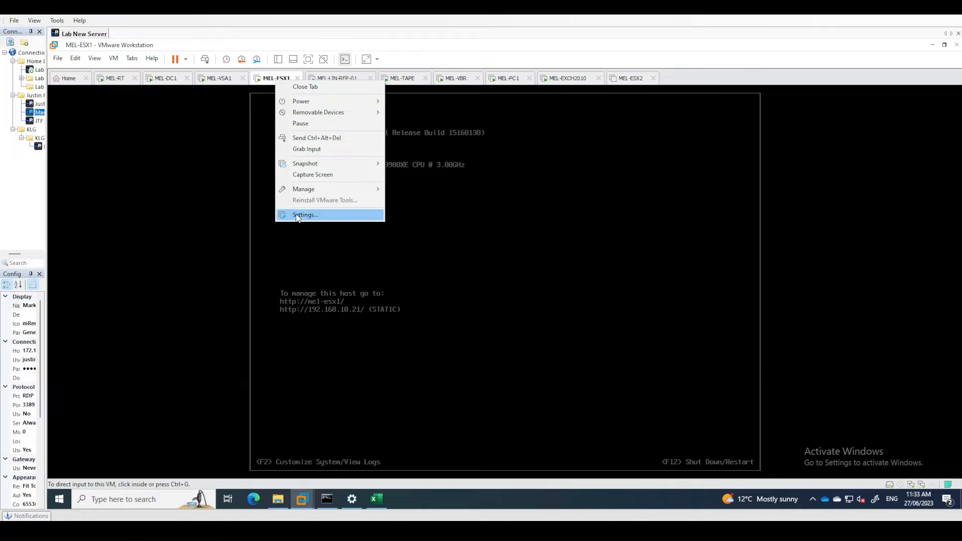
click(296, 216)
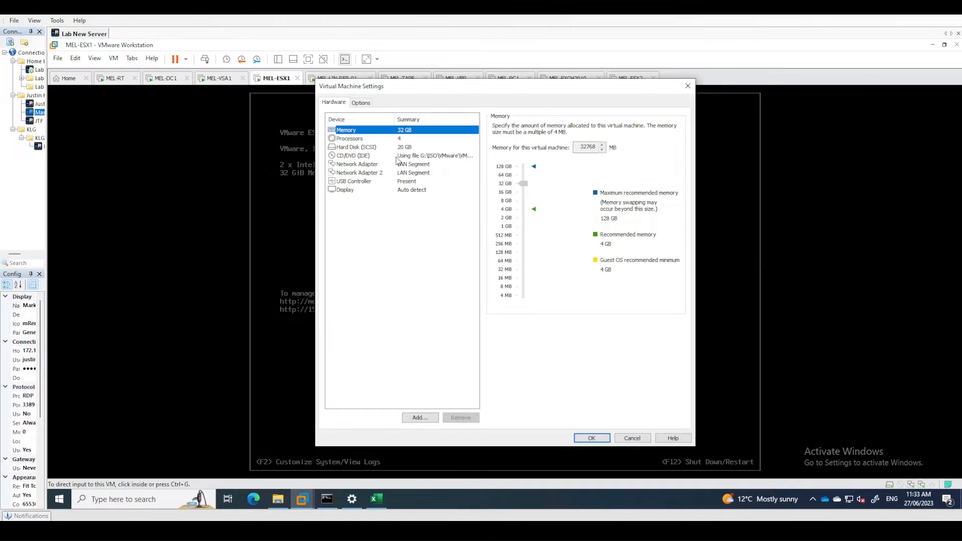
click(400, 140)
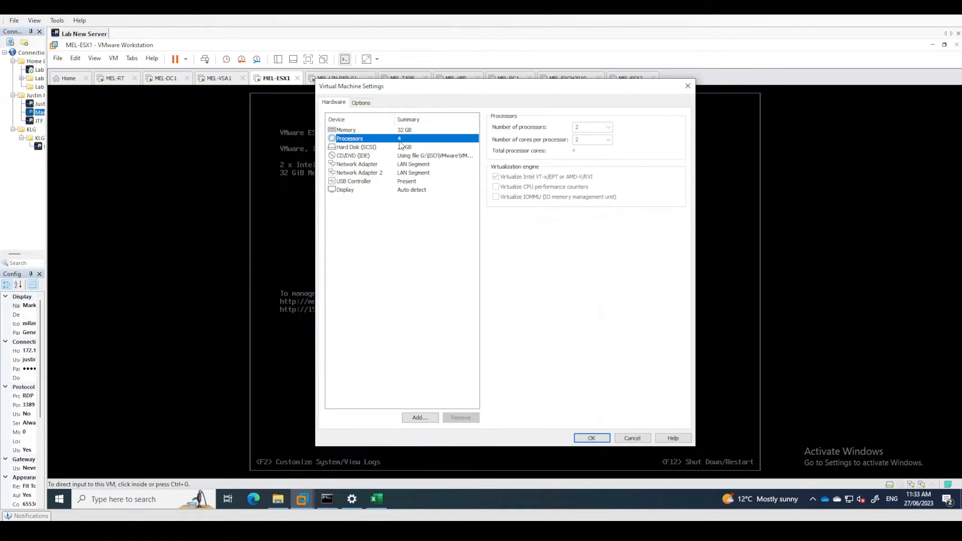
click(361, 147)
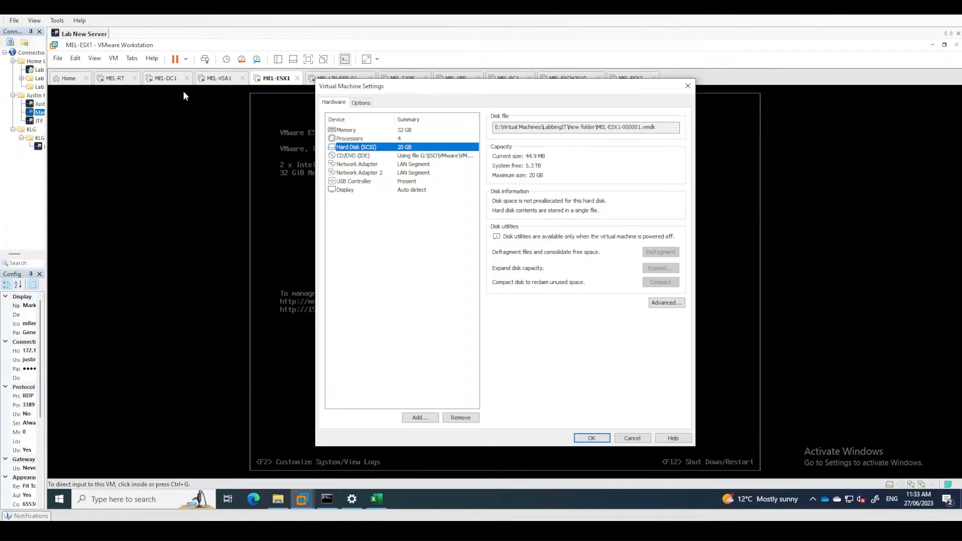
click(412, 165)
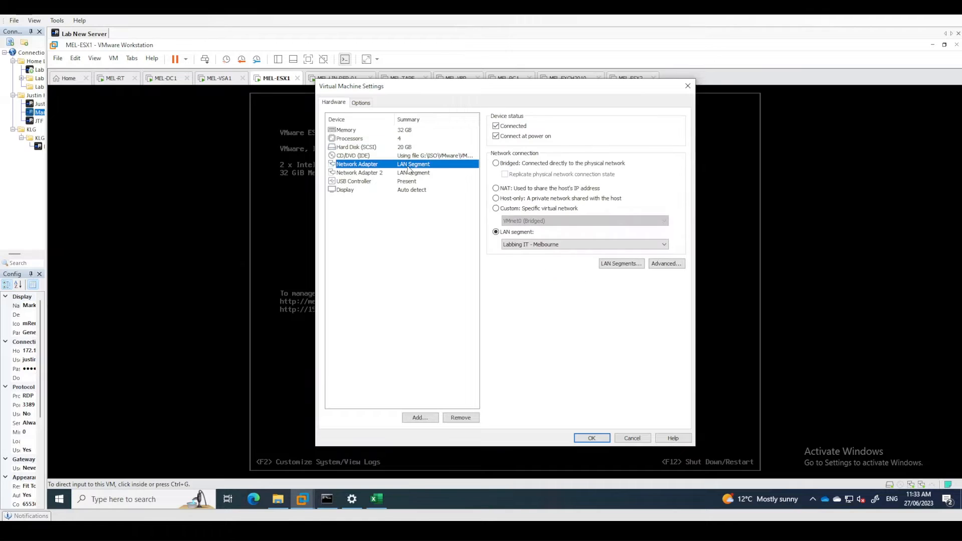
click(371, 173)
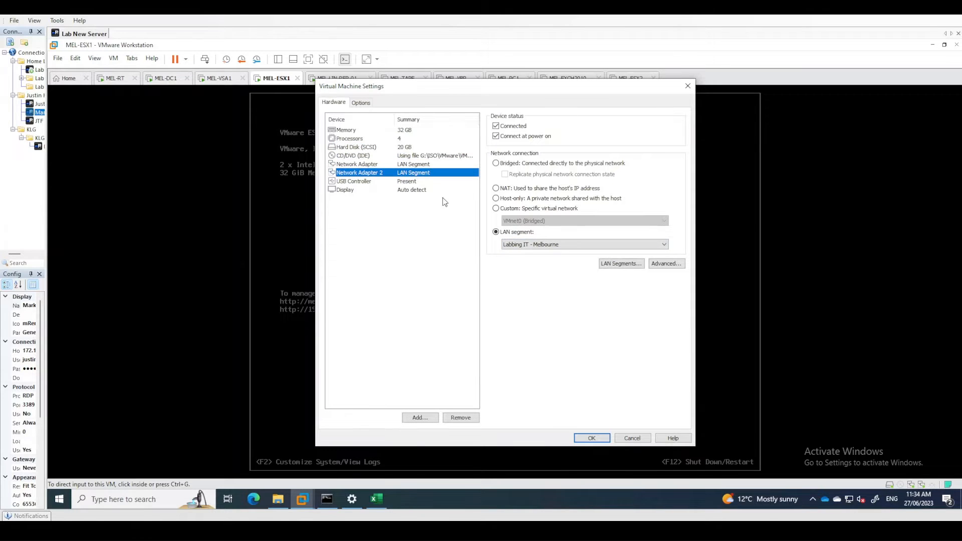
click(424, 165)
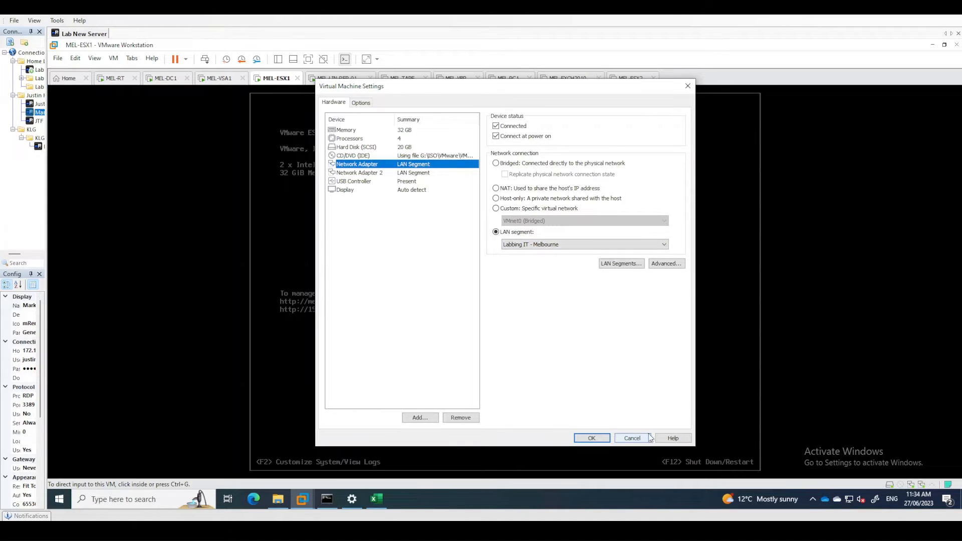
click(634, 439)
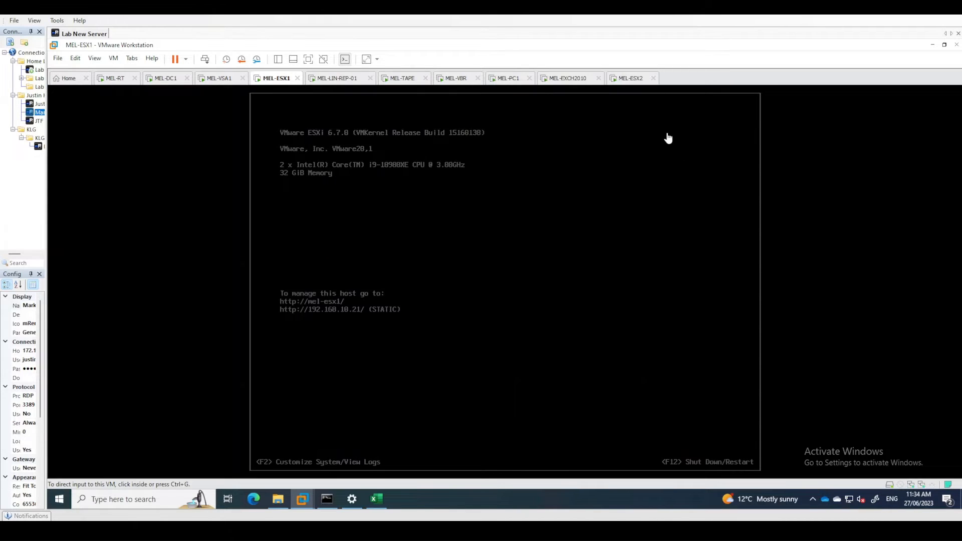
click(631, 78)
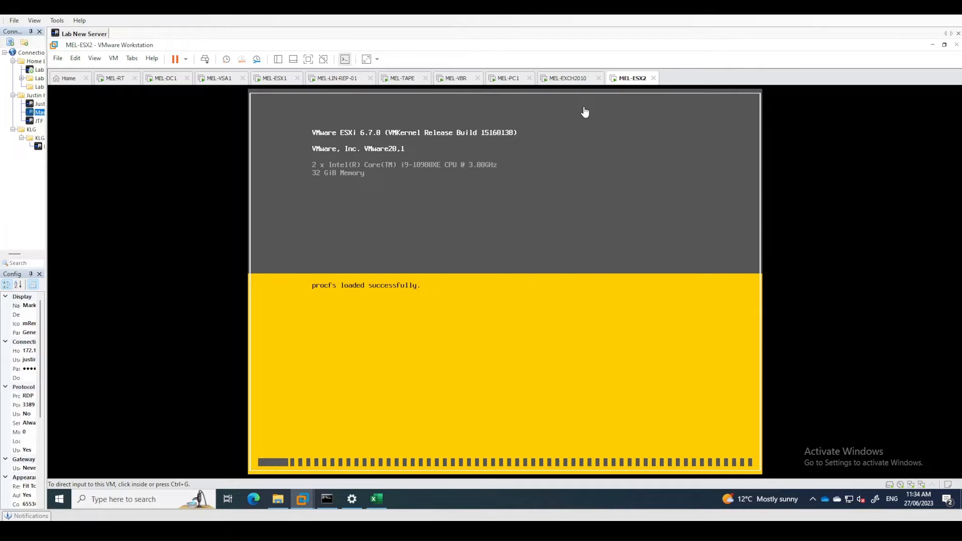
Start another Typical virtual machine from the same ESXi installer image, with a name beginning MEL-ESX and a 20 GB disk
click(58, 59)
click(74, 75)
key(Return)
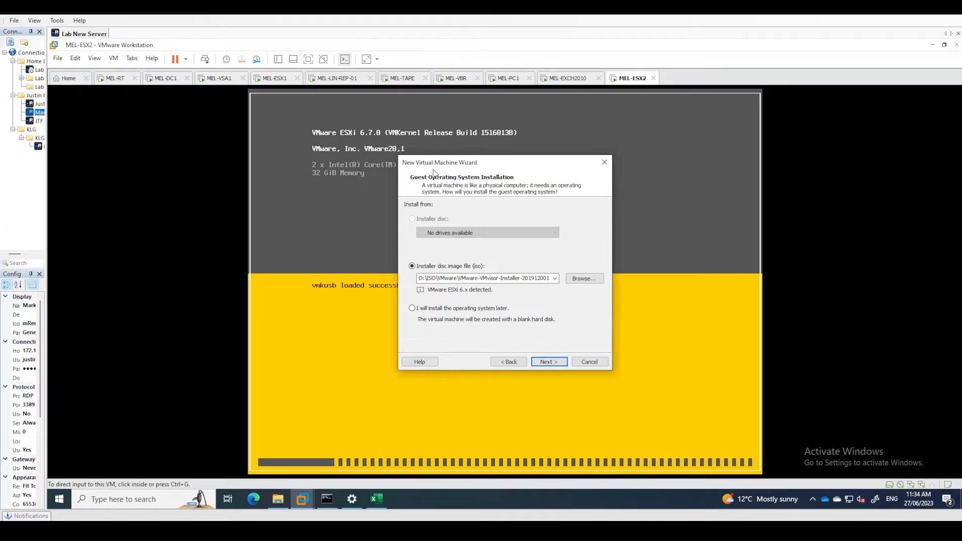
key(Return)
text(MEL-ESX)
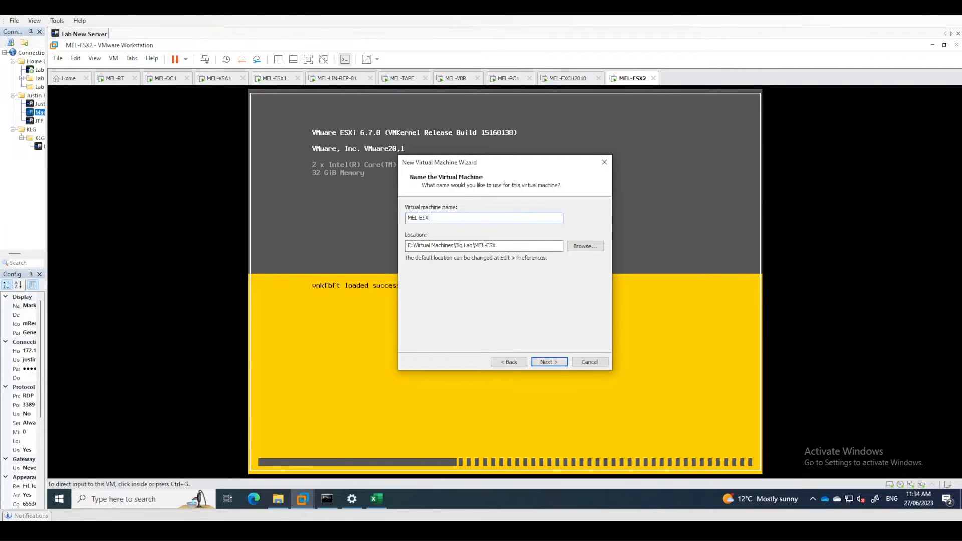
key(Return)
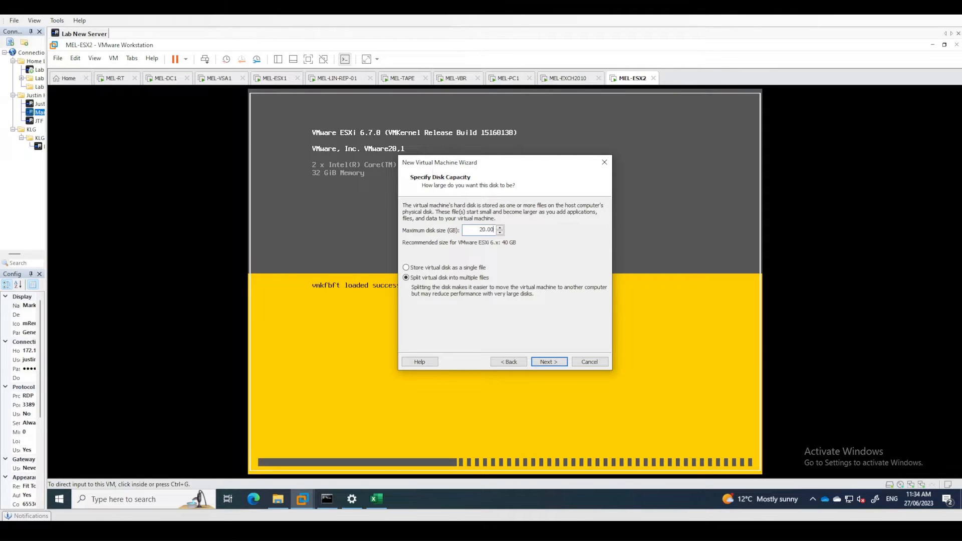
click(542, 361)
Customize the new virtual machine's hardware with 32768 MB of memory and 2 cores per processor
click(443, 304)
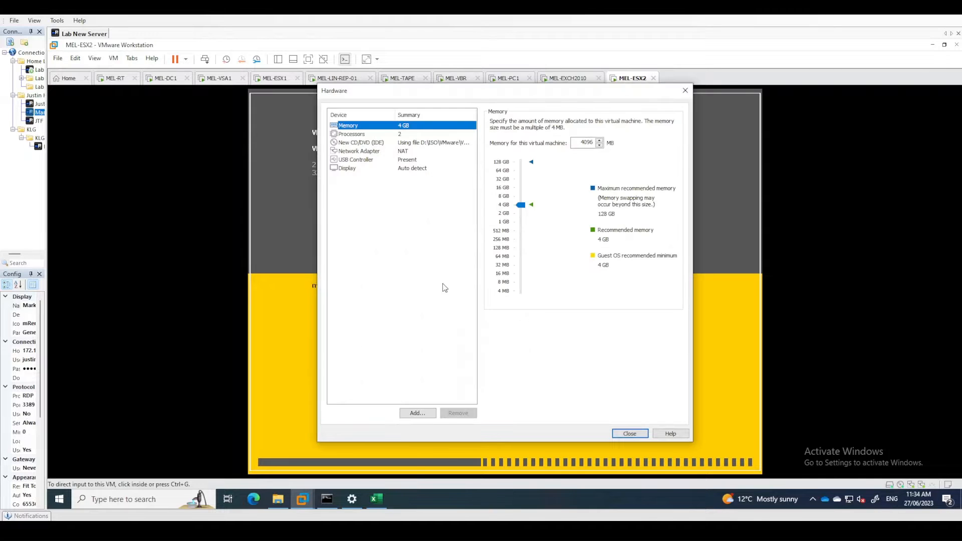
text(32768)
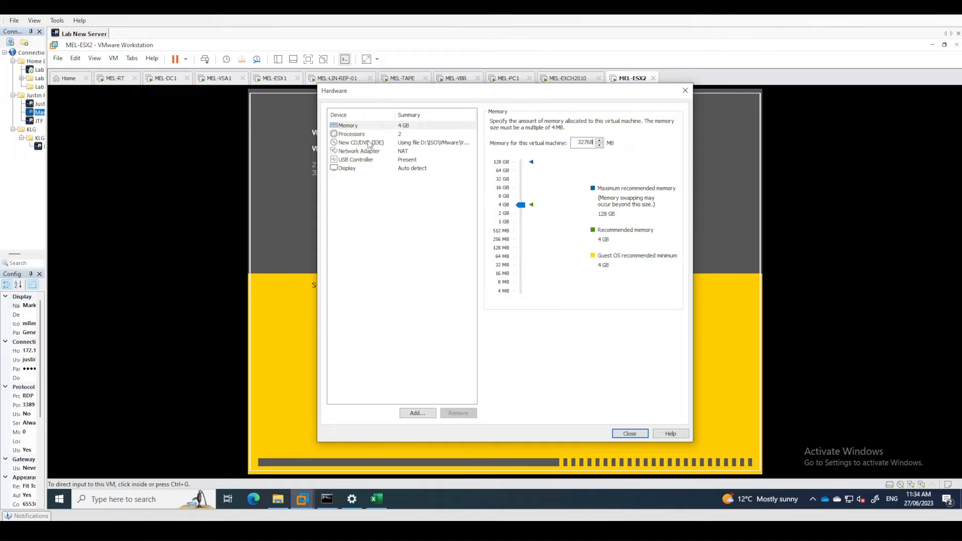
click(391, 134)
click(589, 135)
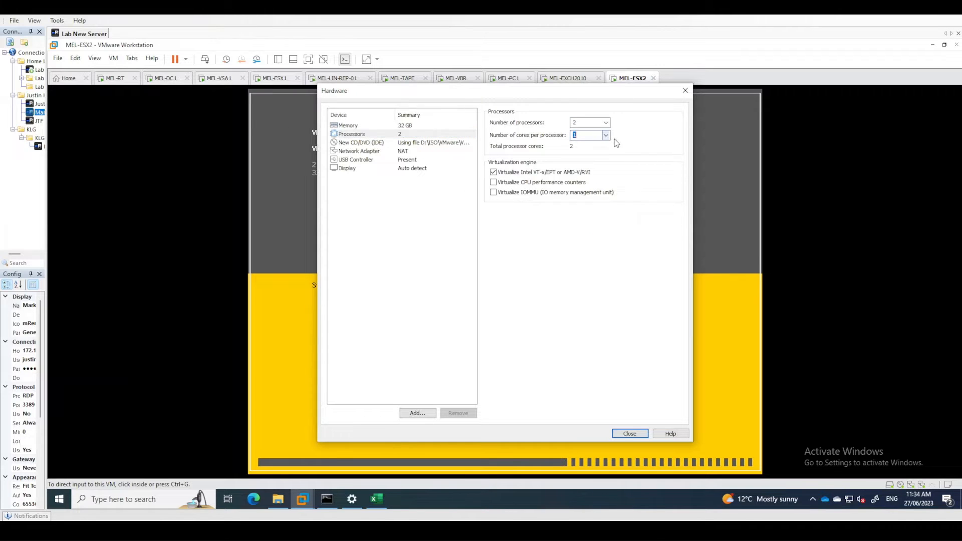
click(606, 136)
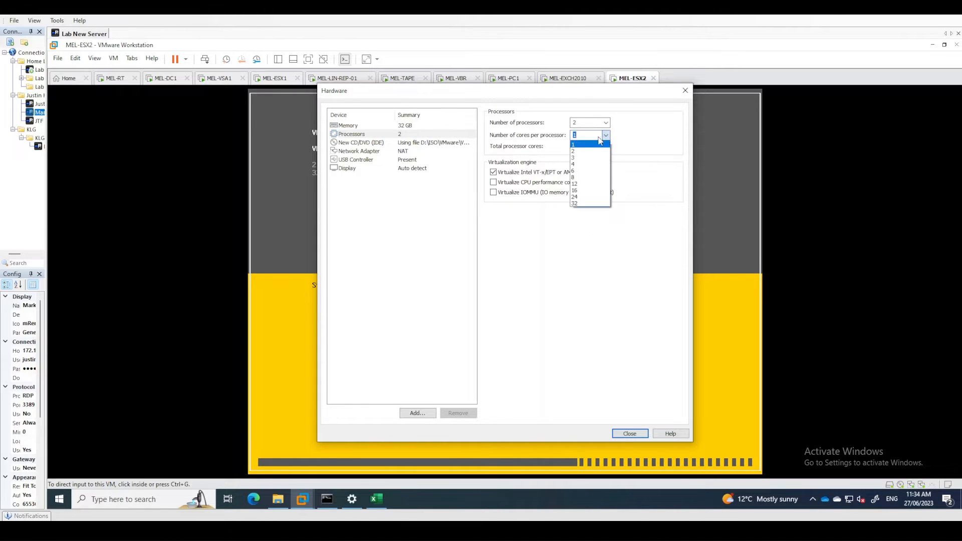
click(576, 151)
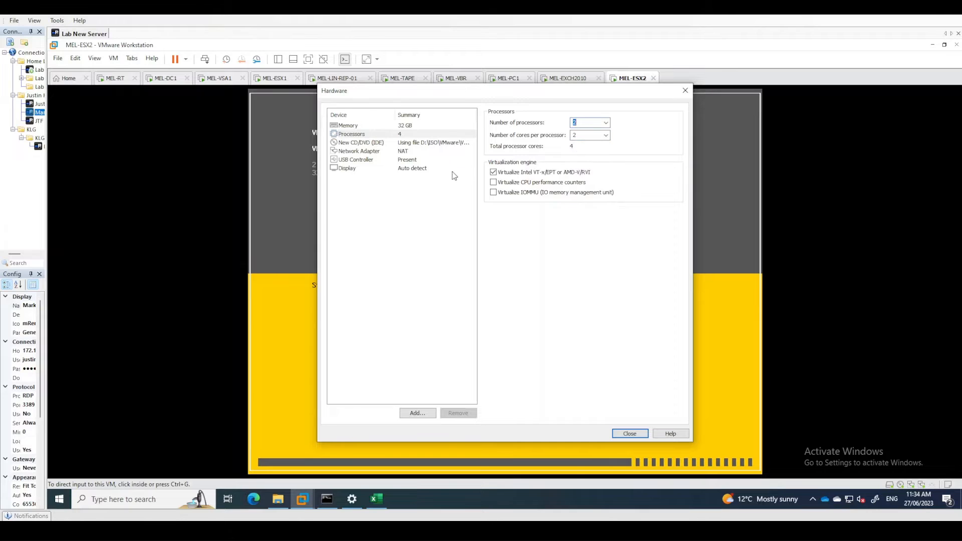
Connect the new virtual machine's network adapter to the Labbing IT - Melbourne LAN segment
click(398, 152)
click(494, 226)
click(526, 240)
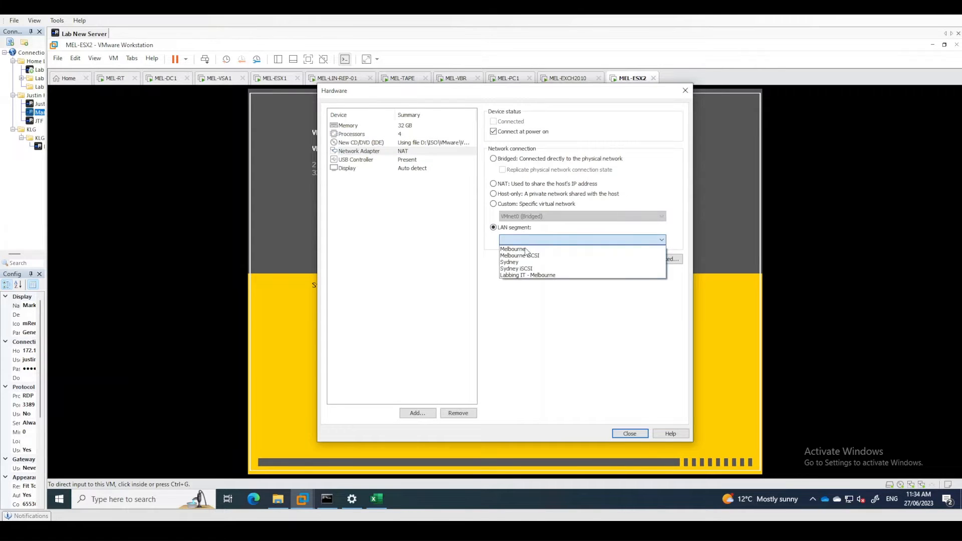
click(527, 275)
Add a second network adapter on the Labbing IT - Melbourne LAN segment, and create and power on MEL-ESX3
click(420, 412)
click(441, 243)
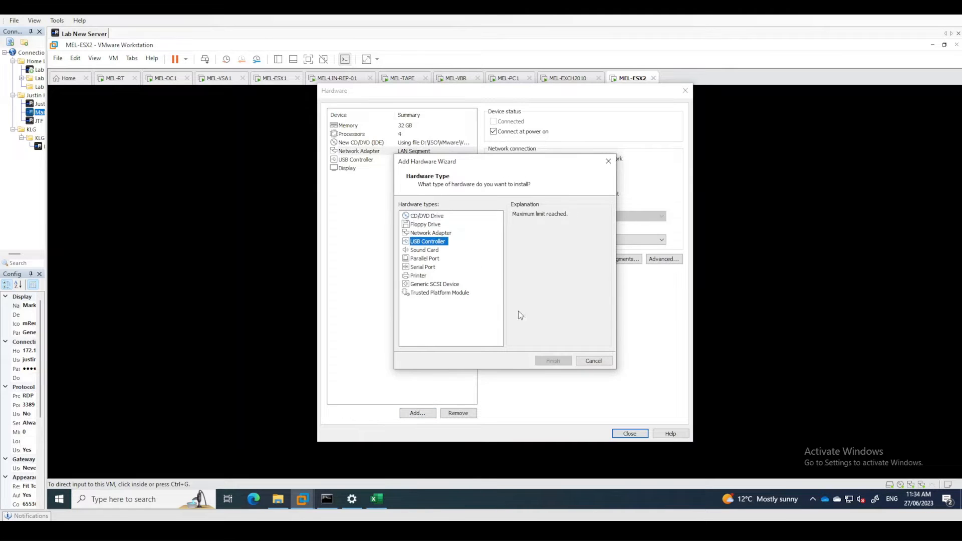
click(432, 233)
click(555, 363)
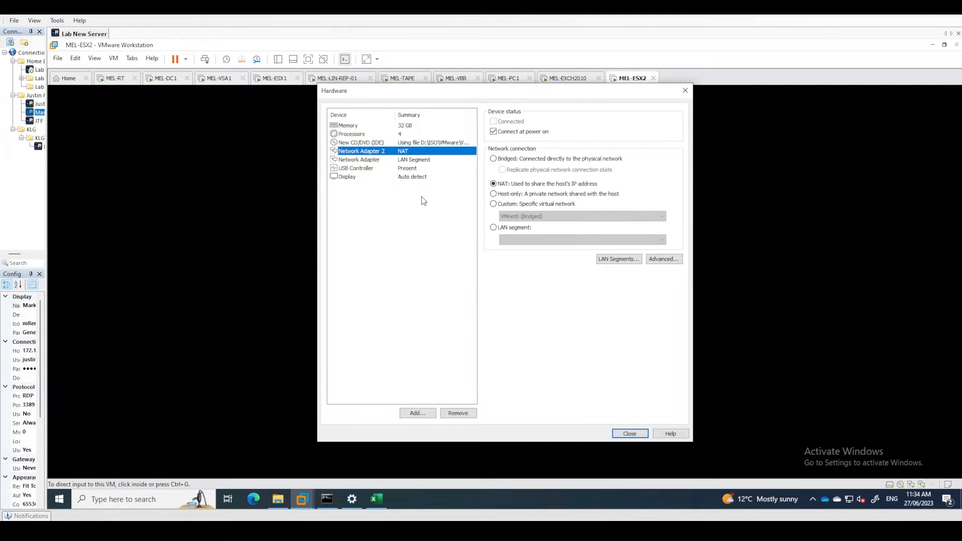
click(518, 228)
click(521, 240)
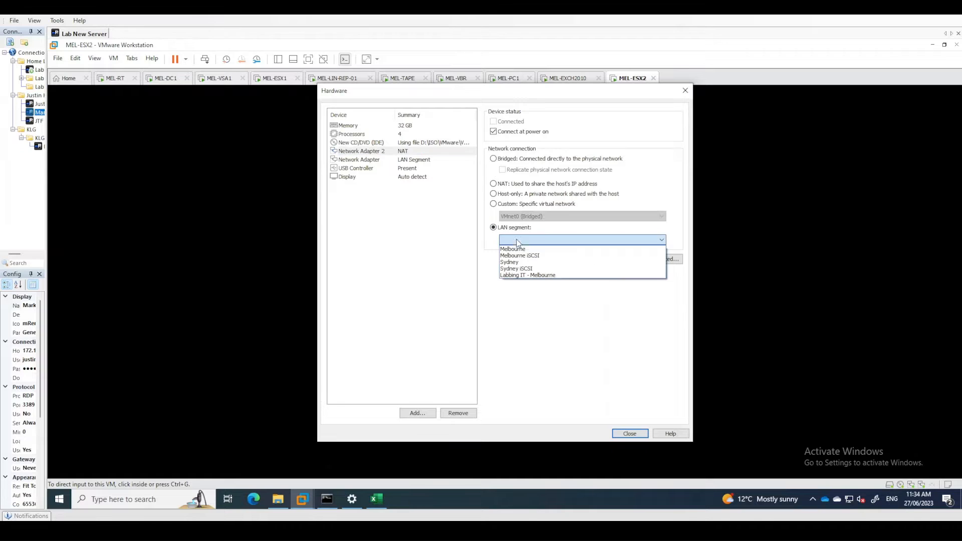
click(524, 276)
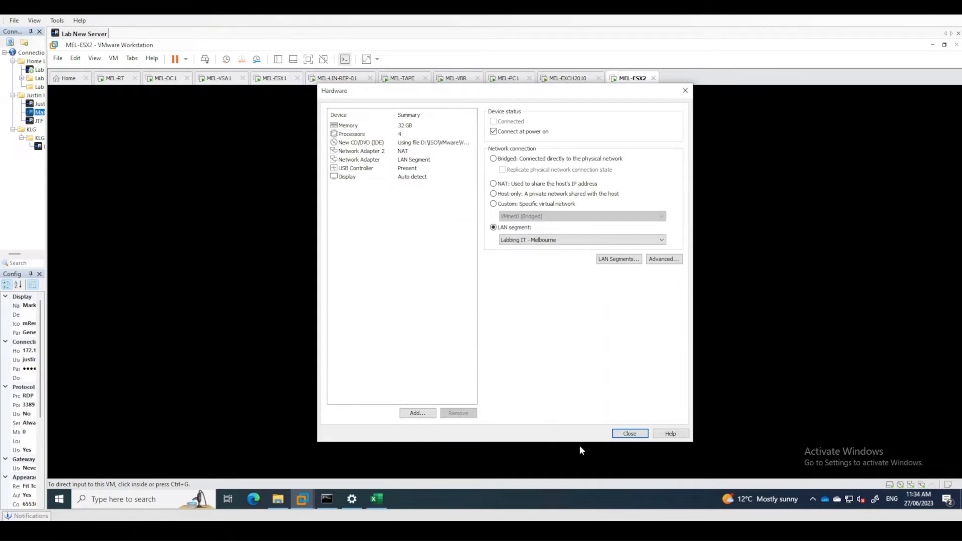
click(630, 433)
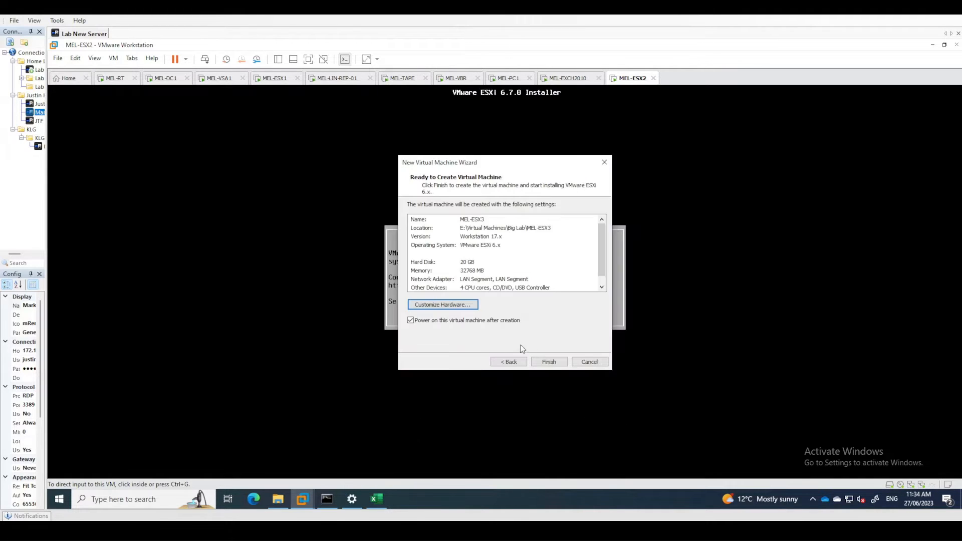
click(547, 362)
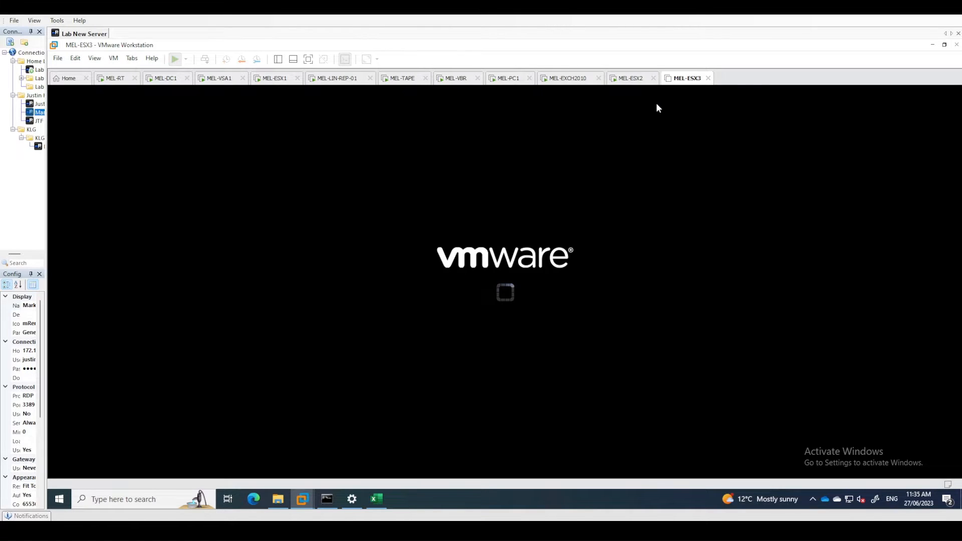
In MEL-ESX2's ESXi installer, accept the license agreement and choose the local 20 GB disk and the US Default keyboard layout
click(634, 81)
click(523, 277)
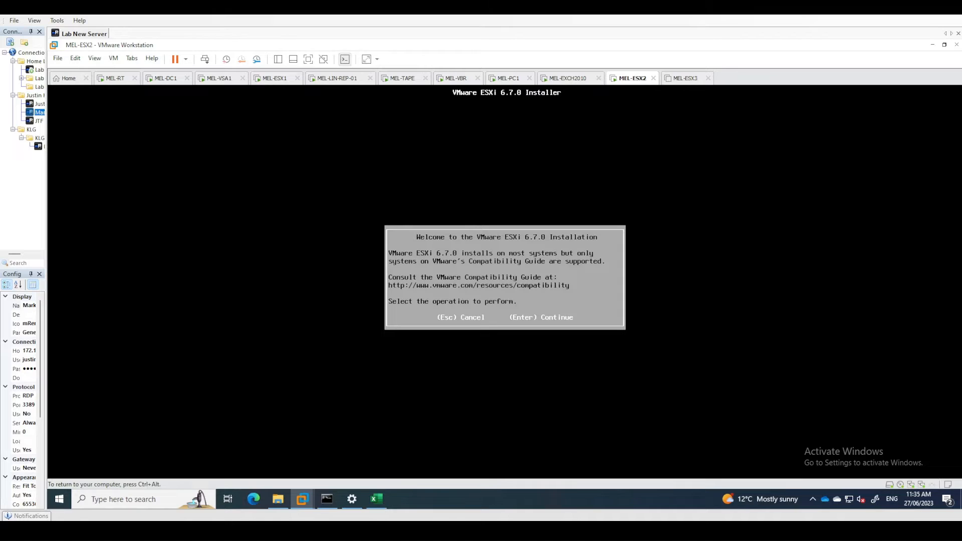
key(Return)
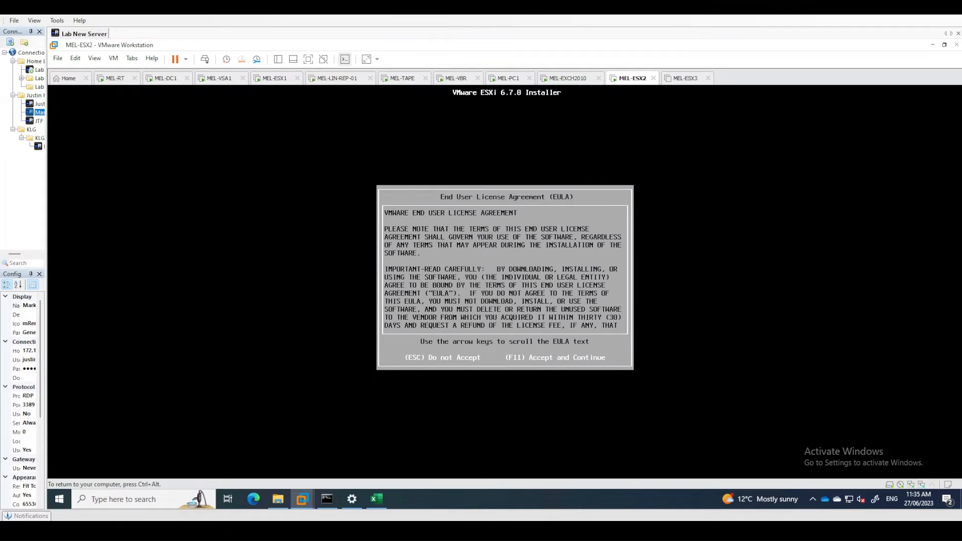
key(F11)
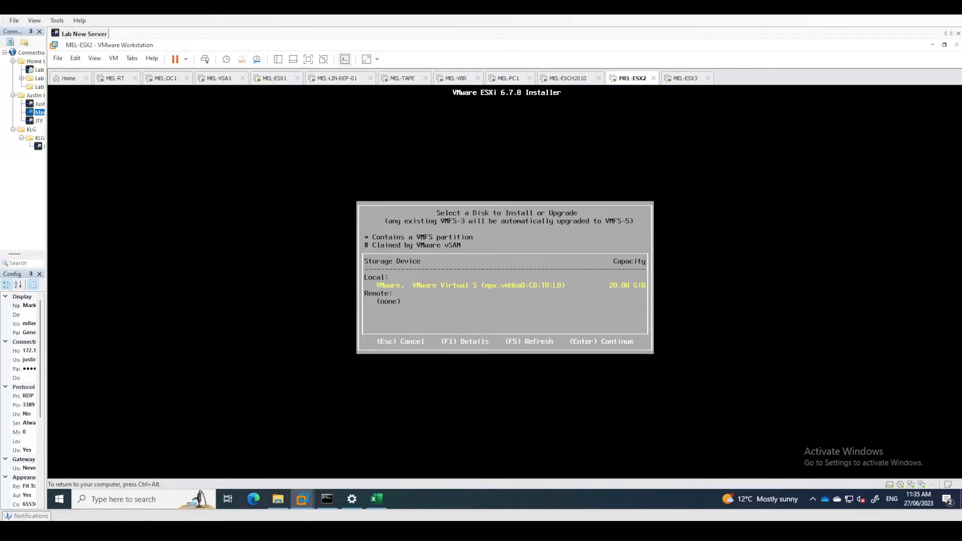
key(Return)
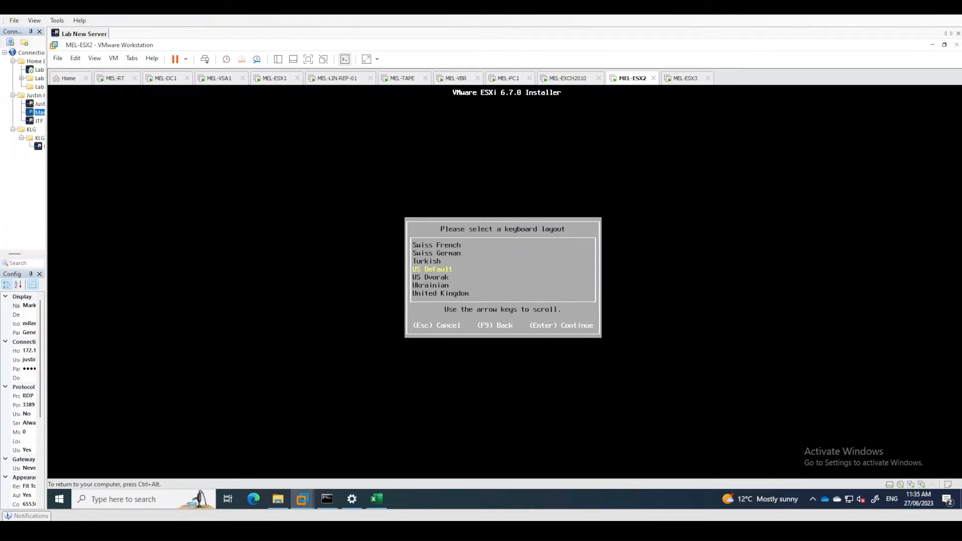
key(Return)
Enter and confirm the root password for MEL-ESX2, and start installing ESXi 6.7.0 on its disk
text(*************)
key(Tab)
text(*************)
key(Return)
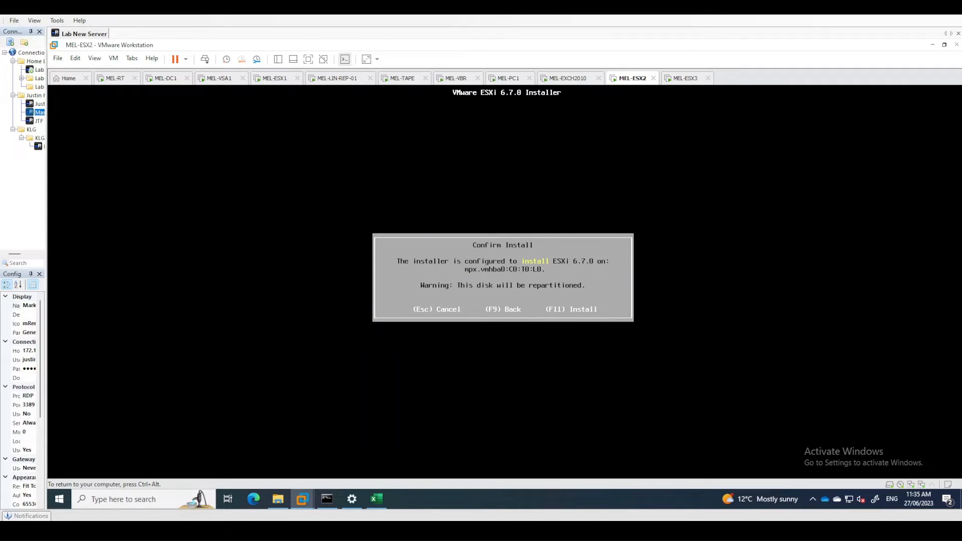
key(F11)
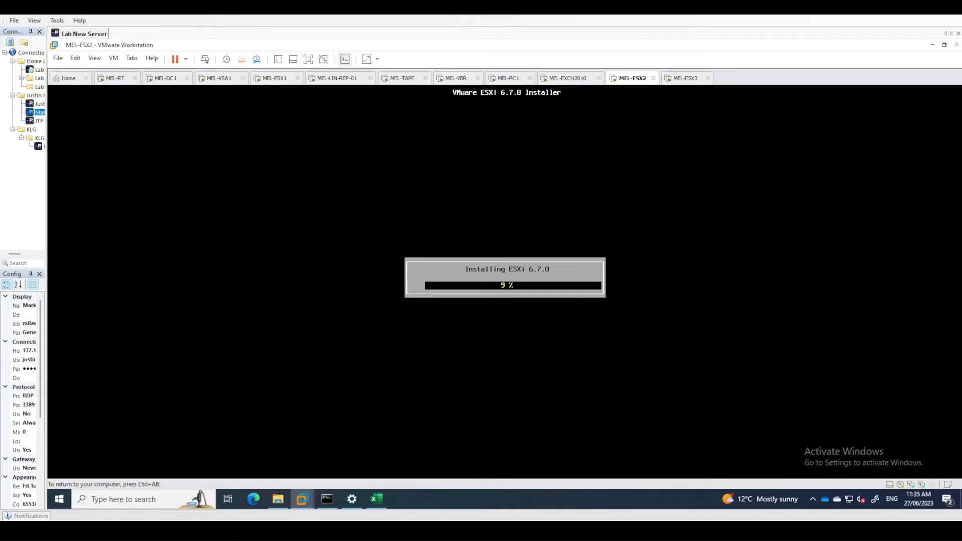
Check the installation progress of MEL-ESX3 and MEL-ESX2, and mark MEL-ESX3's installation reminder as finished
key(ctrl+alt)
click(686, 80)
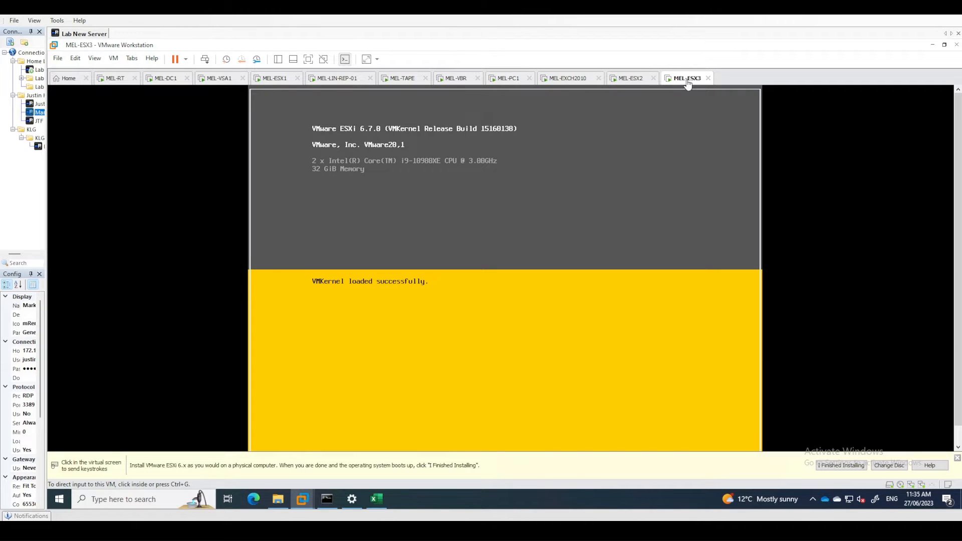
click(631, 80)
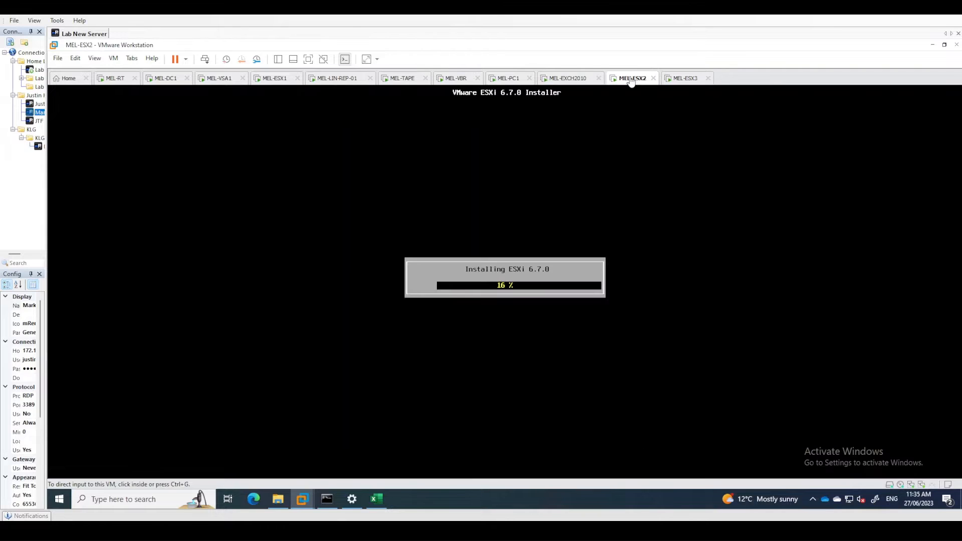
click(684, 79)
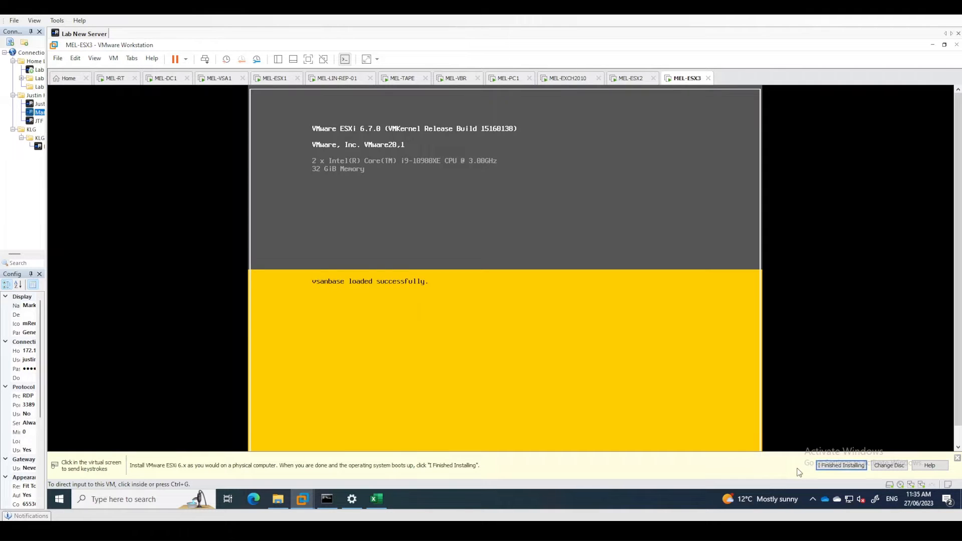
click(826, 467)
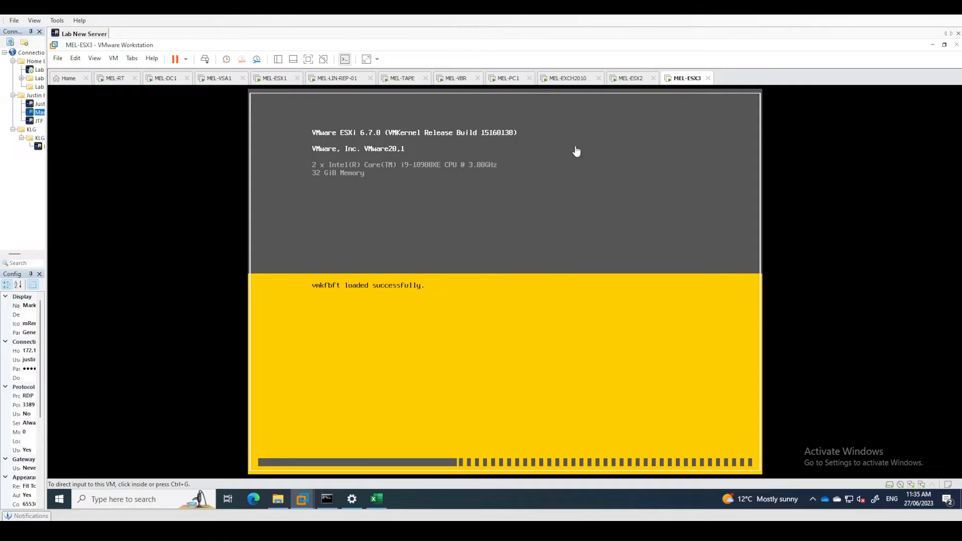
Switch to the LabbingIT IP Management.xlsx workbook in Excel and review the address rows for vCenter, MEL-ESX1 and MEL-ESX2
click(376, 498)
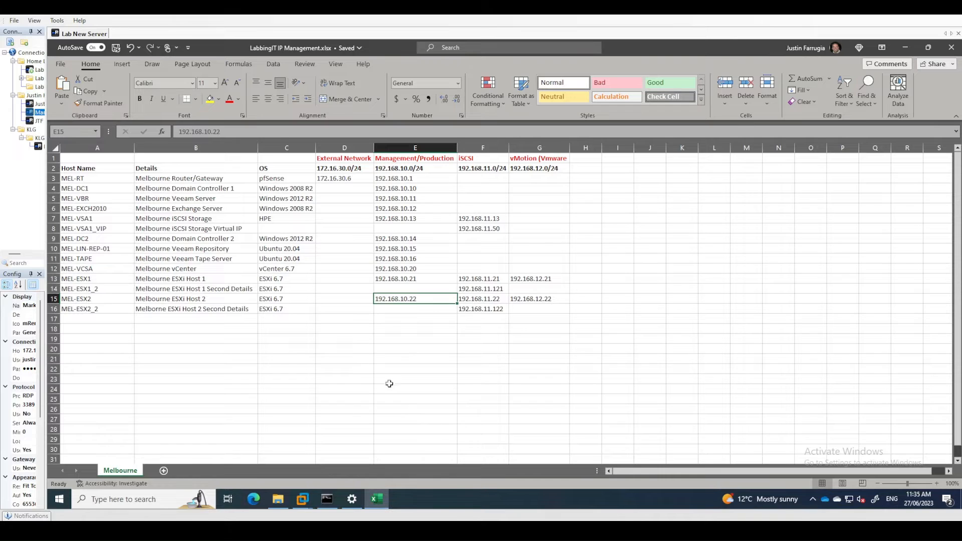
click(360, 243)
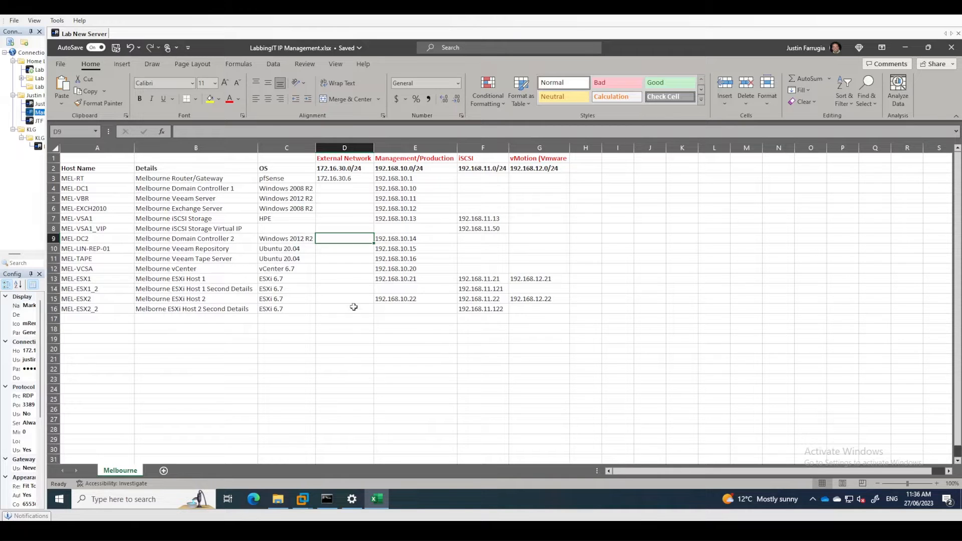
click(410, 270)
drag(82, 279, 527, 289)
drag(90, 299, 526, 305)
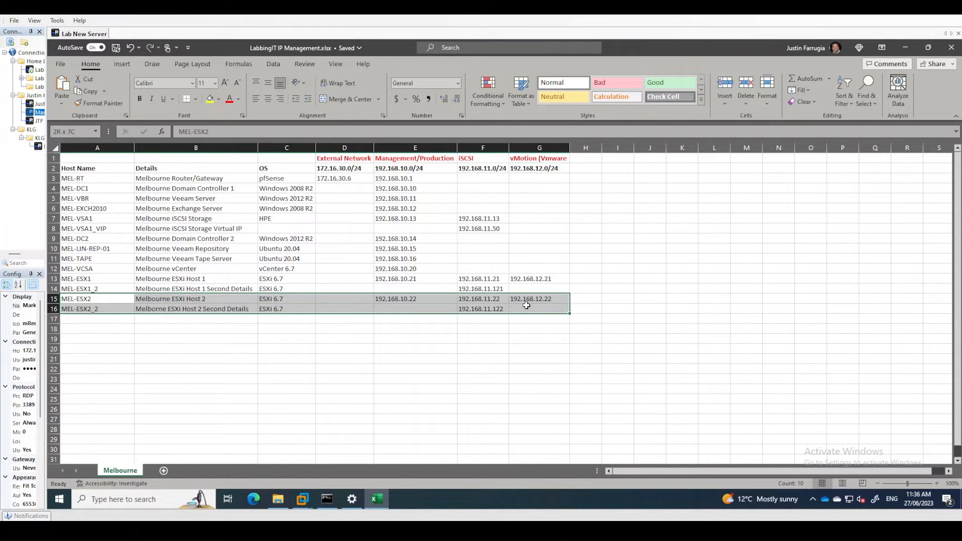
Add the host names MEL-ESX3 in A17 and MEL-ESX3_3 in A18
click(91, 318)
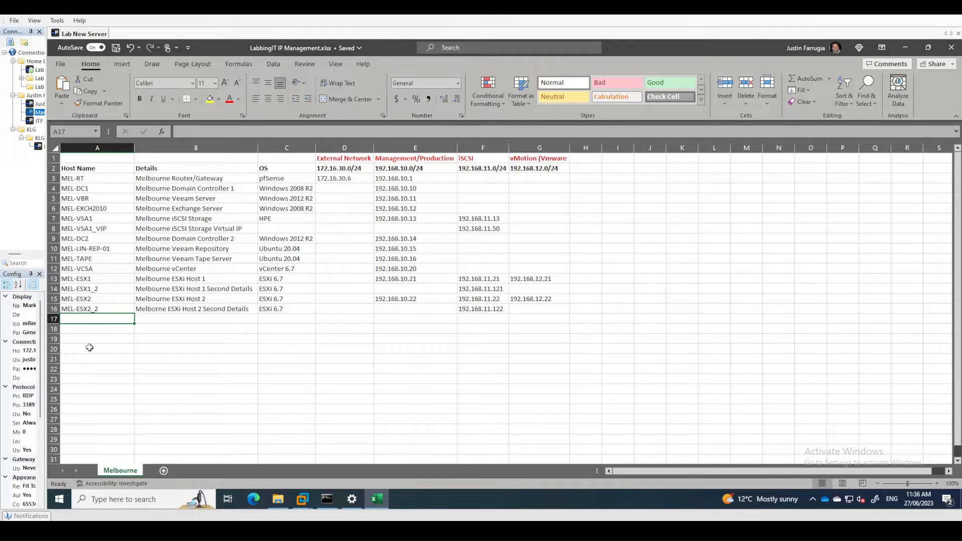
text(MEL-ESX3)
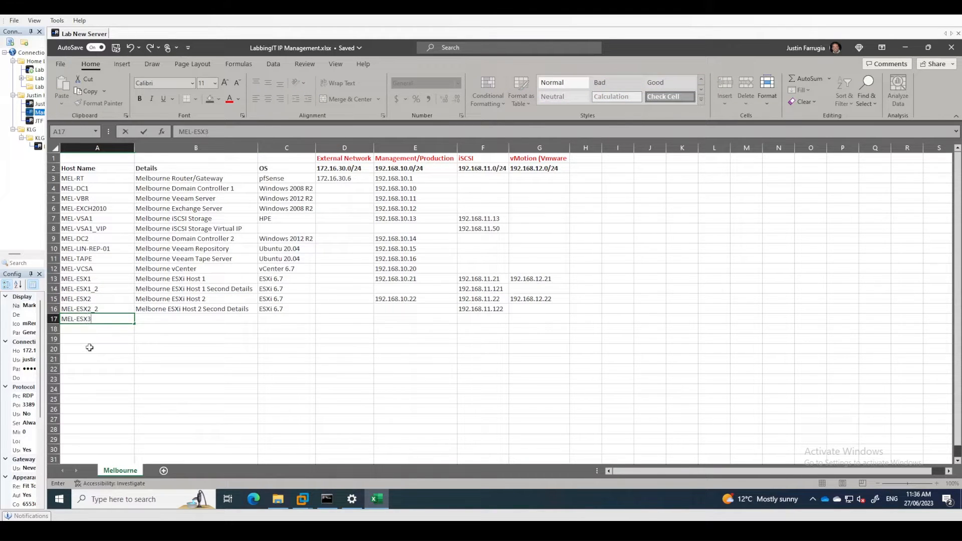
key(Return)
text(MEL)
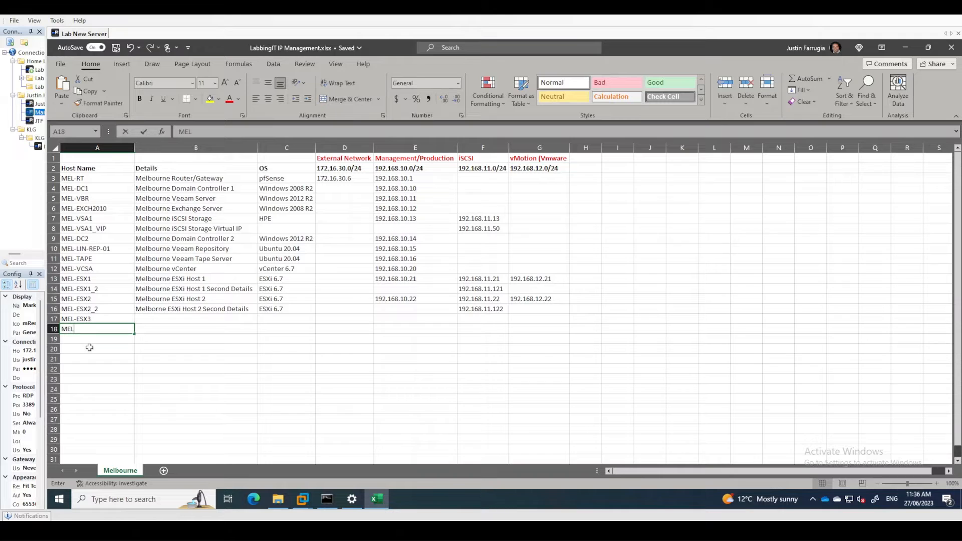
text(-ESX3_3)
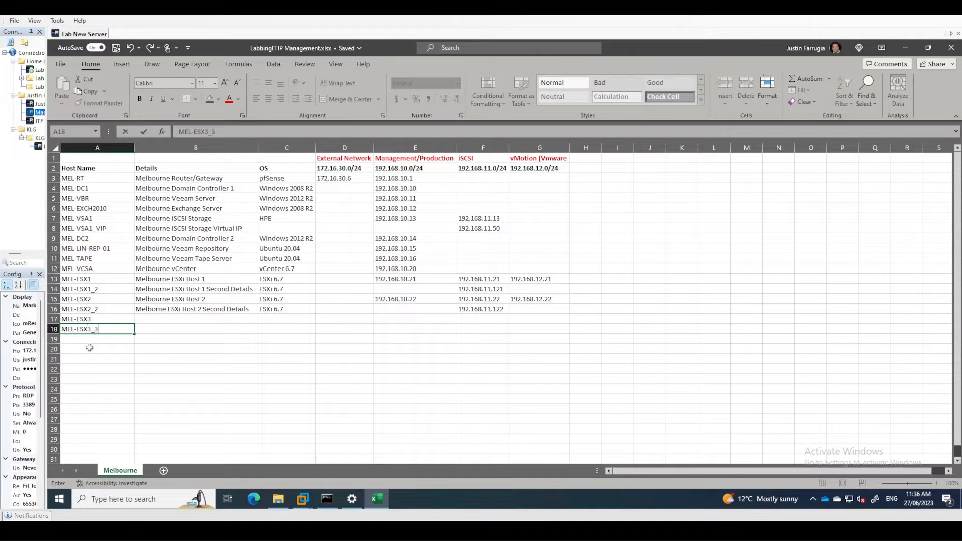
key(Tab)
Examine the two iSCSI addresses of MEL-ESX2 in F15 and F16 and how they relate to the host's rows
key(Up)
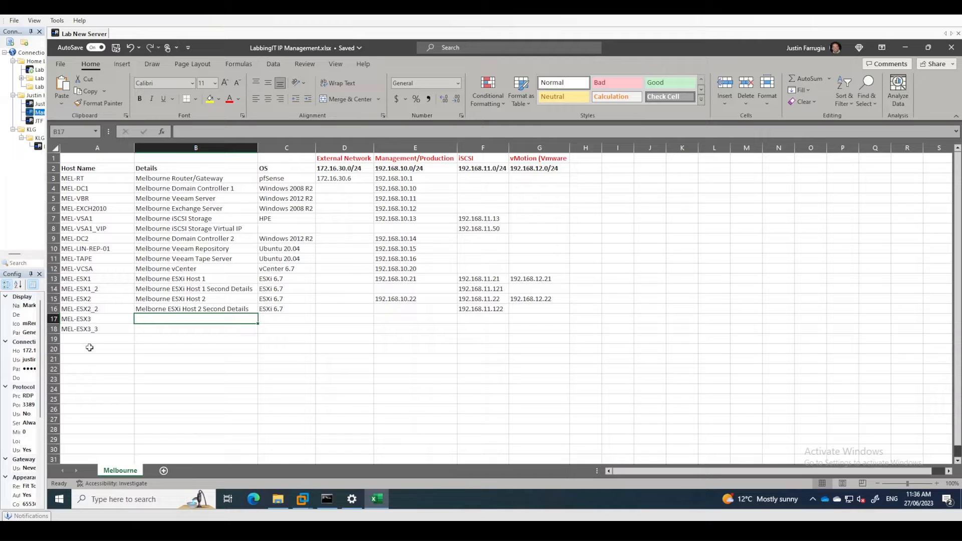
key(Left)
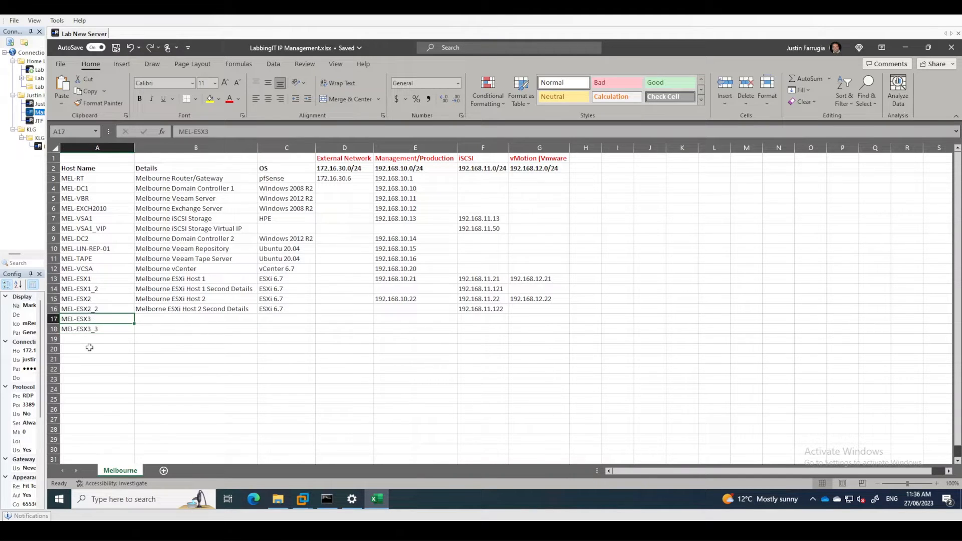
key(Up)
key(Up)
key(Down)
key(Right)
key(Right)
key(Right)
key(Right)
key(Right)
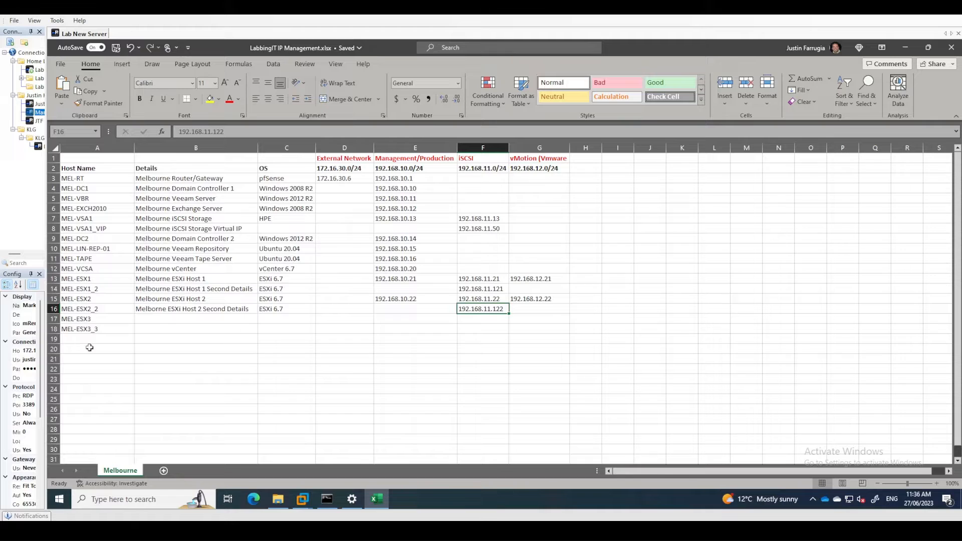
key(Up)
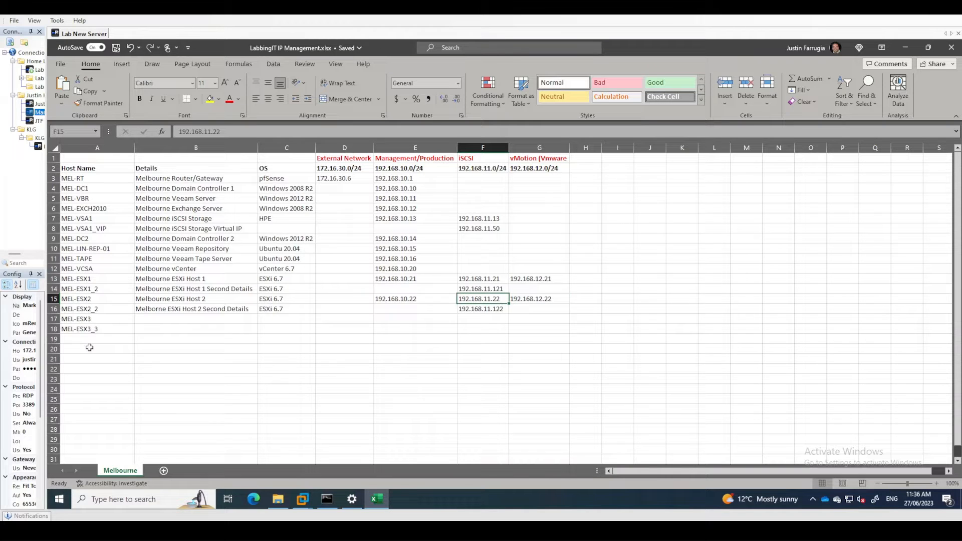
key(Down)
key(Up)
key(Down)
key(Up)
key(Down)
key(Up)
key(Down)
key(Up)
key(Up)
key(Down)
key(Down)
key(Up)
key(Down)
key(Up)
key(Down)
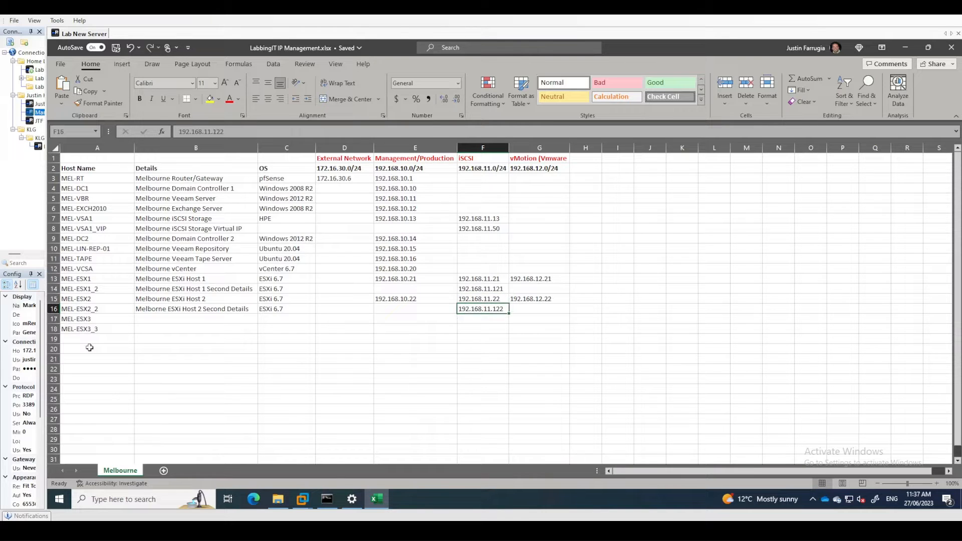
Fill in MEL-ESX3's details in row 17 with the description Melbourne ESXi Host 3 and the OS ESXi 6.7
key(Left)
key(Left)
key(Left)
key(Left)
key(Down)
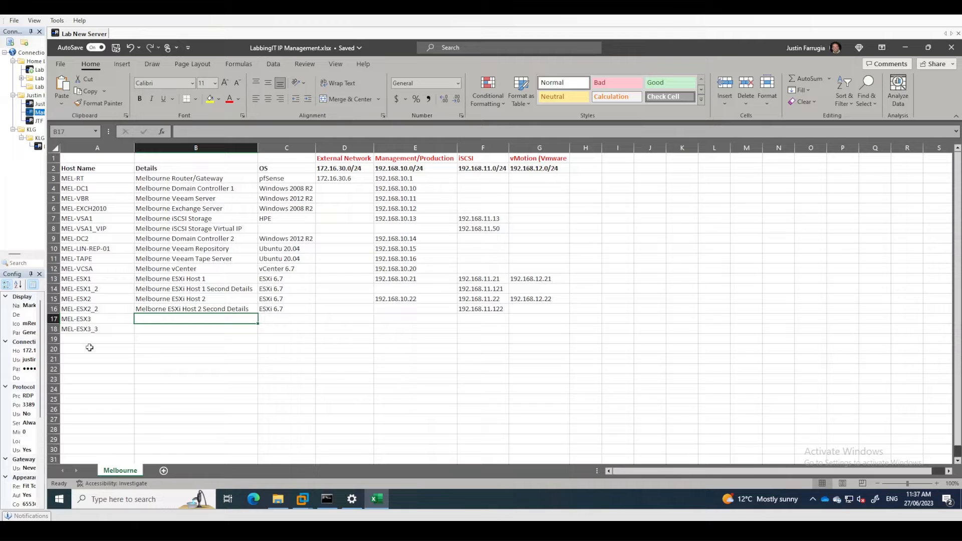
text(Melbourne ESXi Host 3)
key(Tab)
text(ESXi)
key(Tab)
Enter MEL-ESX3's management address 192.168.10.23, iSCSI address 192.168.11.23 and vMotion address 192.168.12.23 in E17, F17 and G17
key(Tab)
text(192.168.10.23)
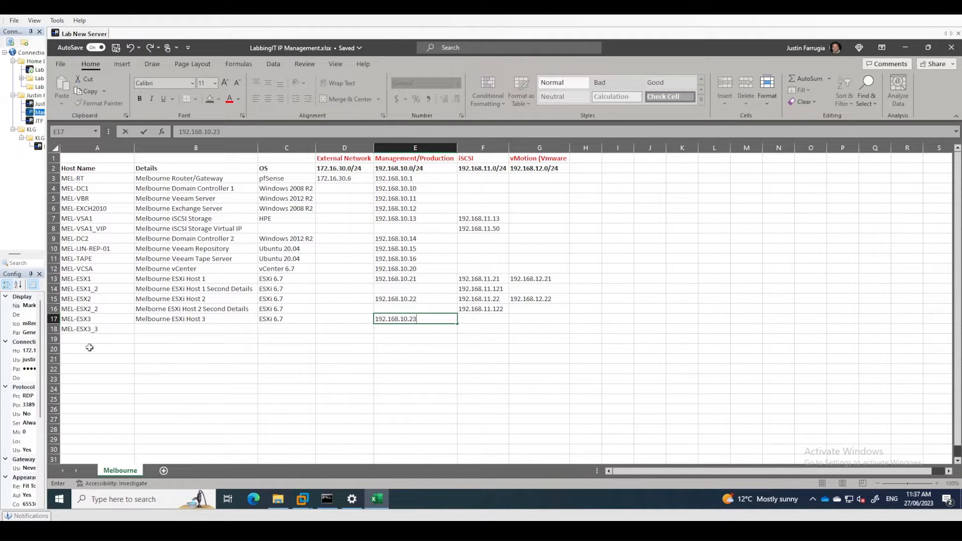
key(Tab)
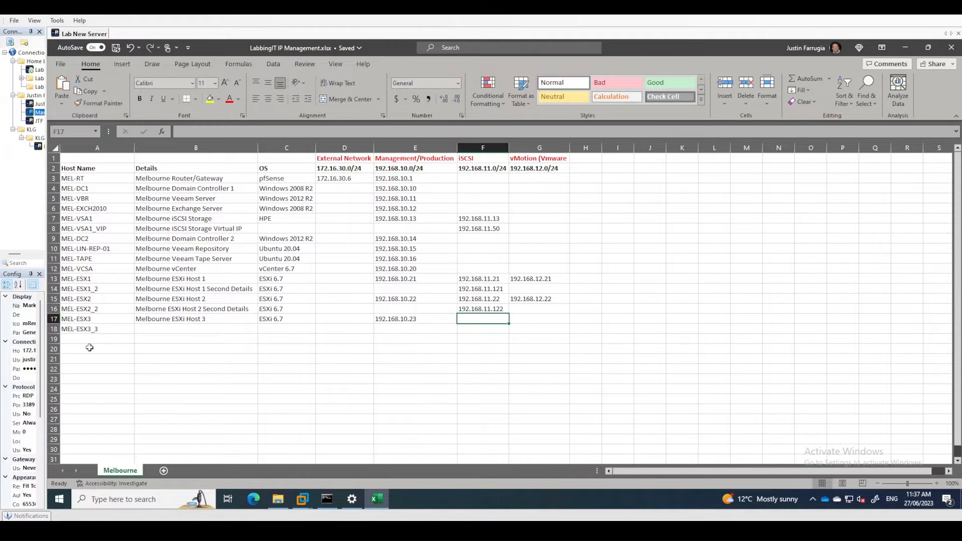
text(192.168.11.23)
key(Tab)
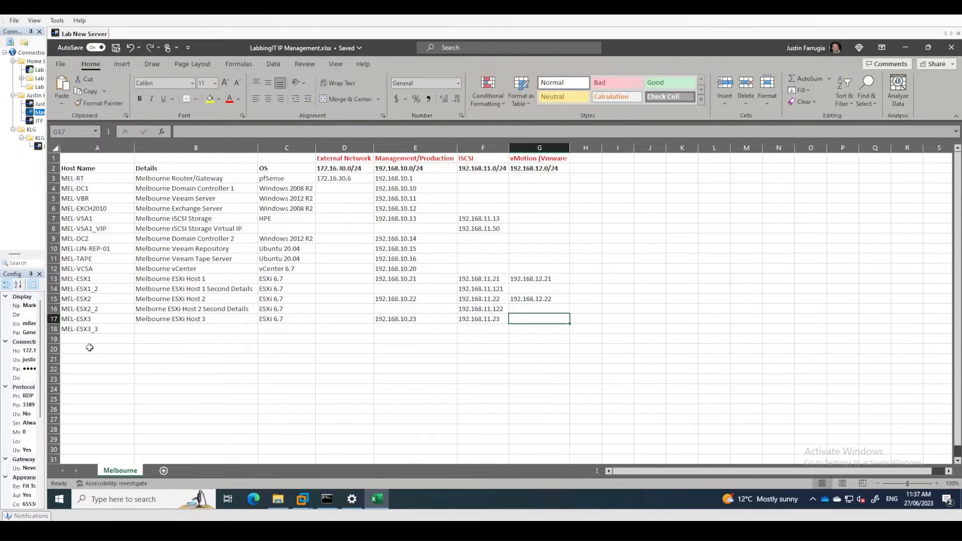
text(192.168.12)
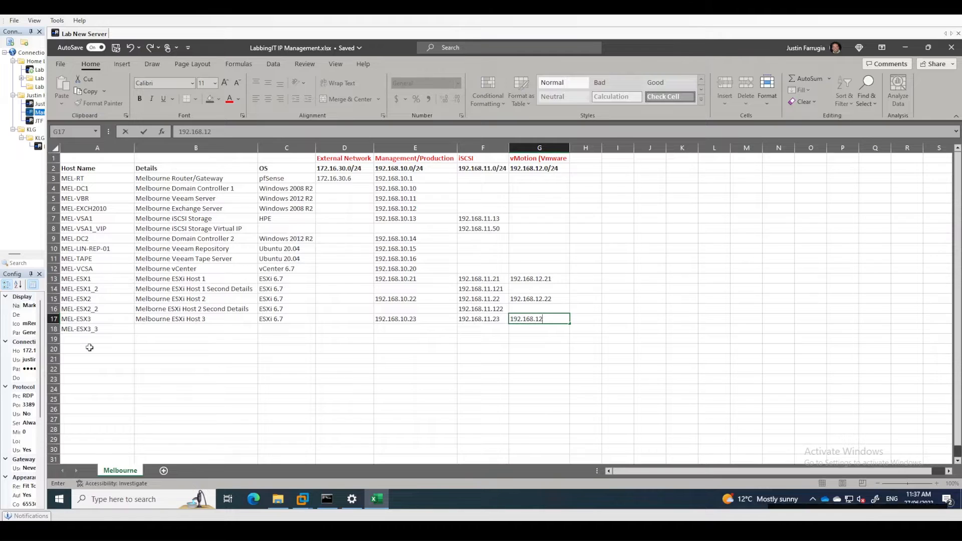
text(.23)
key(Return)
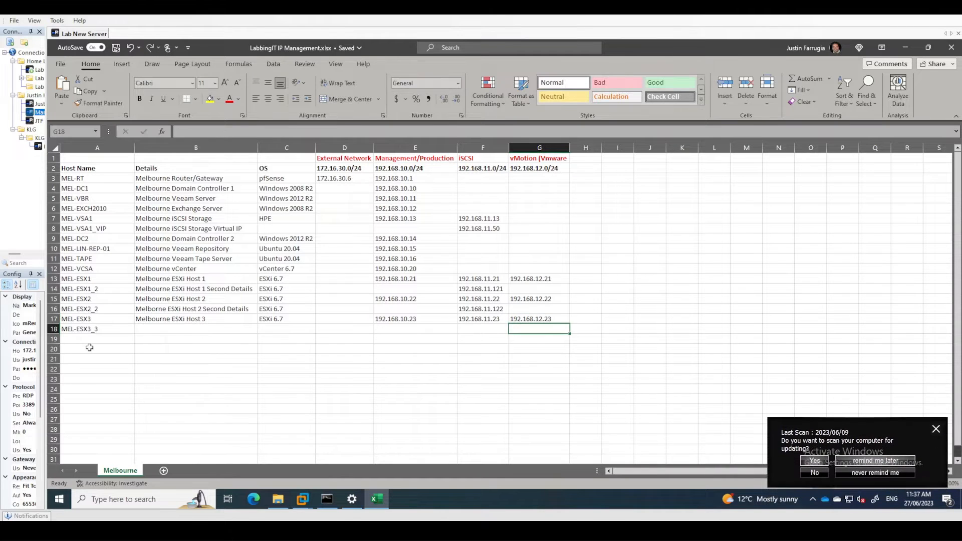
Describe MEL-ESX3_3 in B18 as Melbourne ESXi Host 3 Second Details and enter its iSCSI address 192.168.11.123 in F18
key(Left)
key(Left)
text(M)
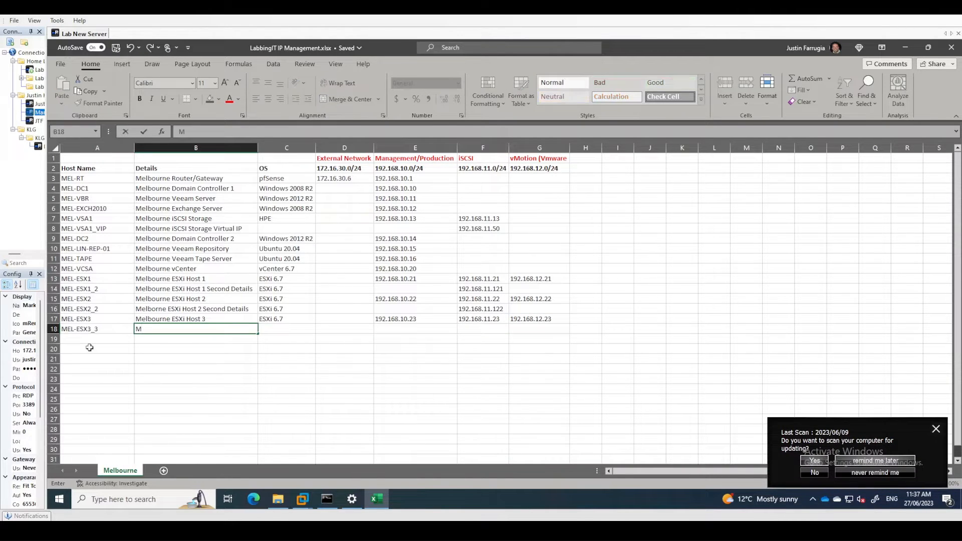
text(elbourne ESXi Host 3 Second D)
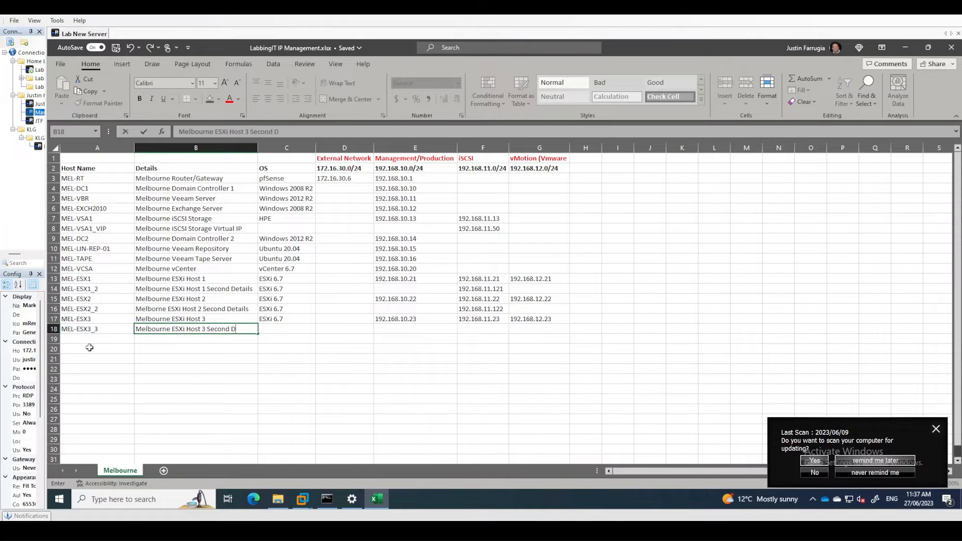
text(etails)
key(Right)
key(Right)
key(Right)
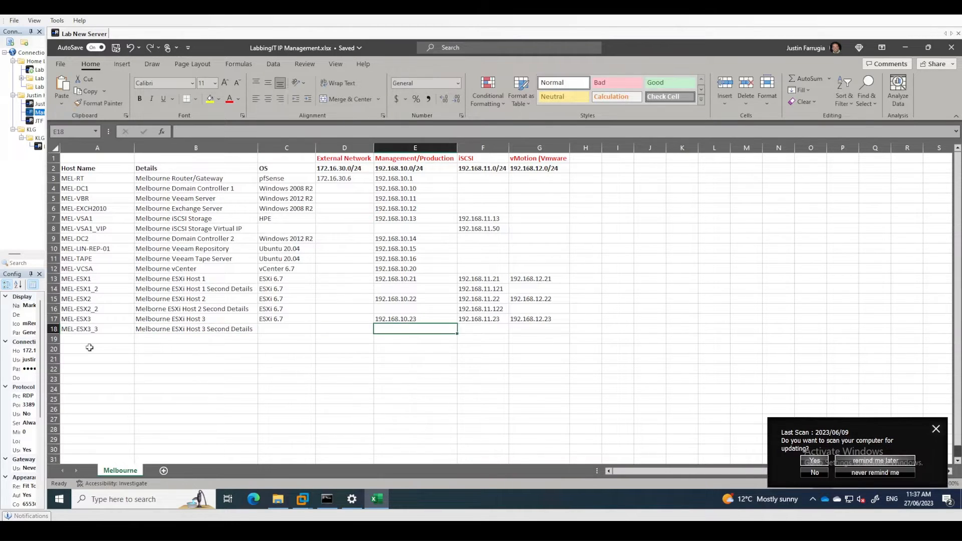
key(Right)
text(192.168.11.123)
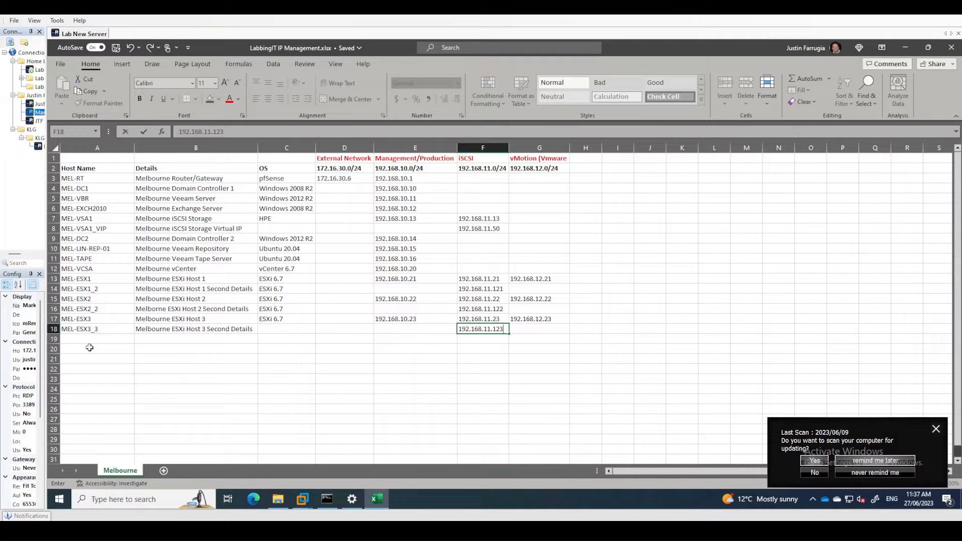
key(Left)
Enter ESXi 6.7 as the OS of MEL-ESX3_3 in C18
key(Left)
key(Right)
key(Right)
key(Up)
key(Up)
key(Down)
key(Down)
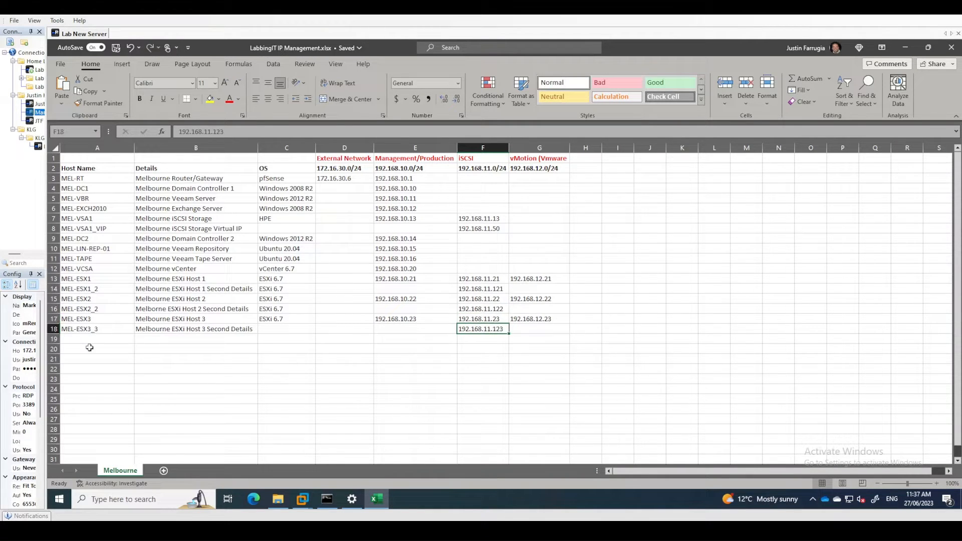
key(Left)
key(Left)
key(Left)
key(Left)
key(Right)
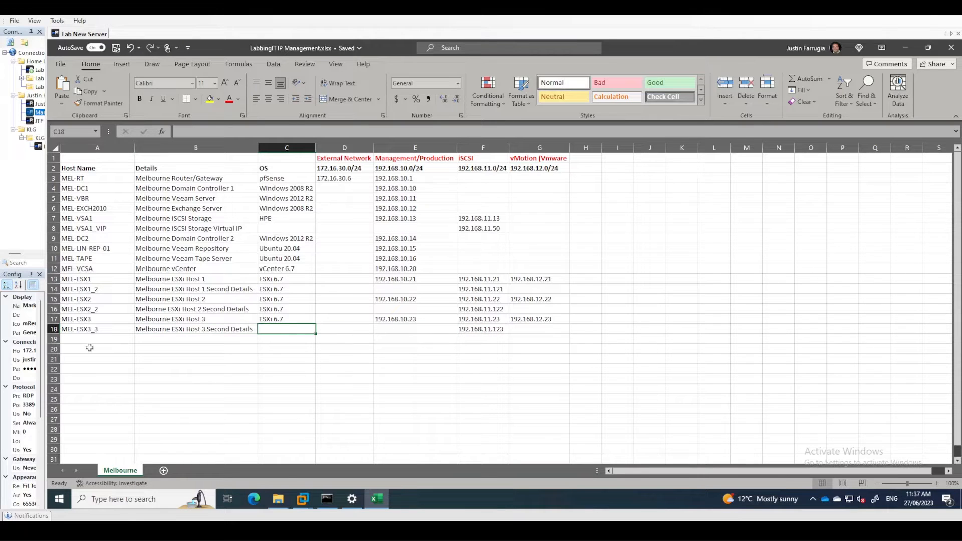
text(ESXi 6.7)
key(Return)
Review the address entries of the MEL-ESX2 and MEL-ESX3 rows across the network columns
key(Up)
key(Up)
key(Right)
key(Right)
key(Right)
key(Up)
key(Right)
key(Up)
key(Left)
key(Left)
key(Left)
key(Left)
key(Left)
key(Left)
key(Down)
key(Up)
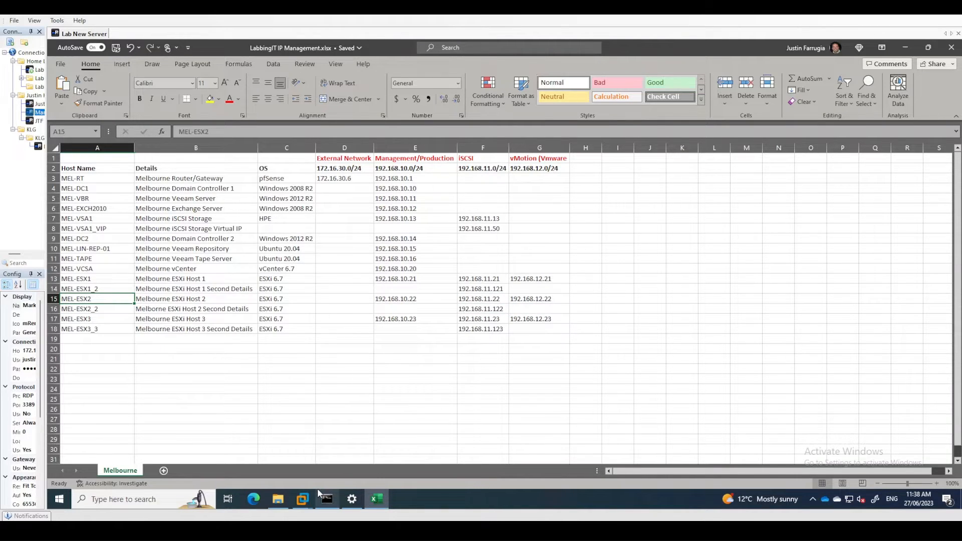
Switch to VMware Workstation and reboot MEL-ESX2 from its completed ESXi installer
click(302, 498)
click(837, 450)
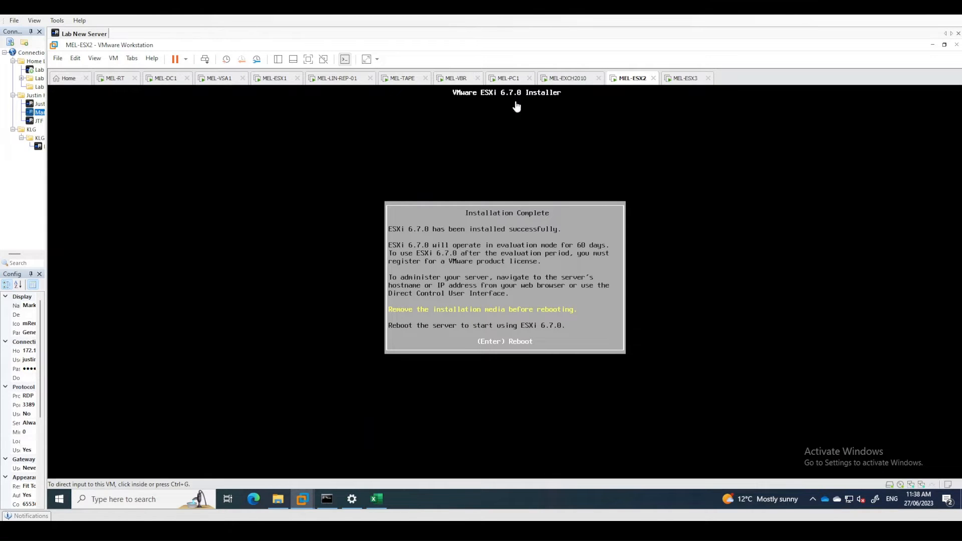
click(518, 269)
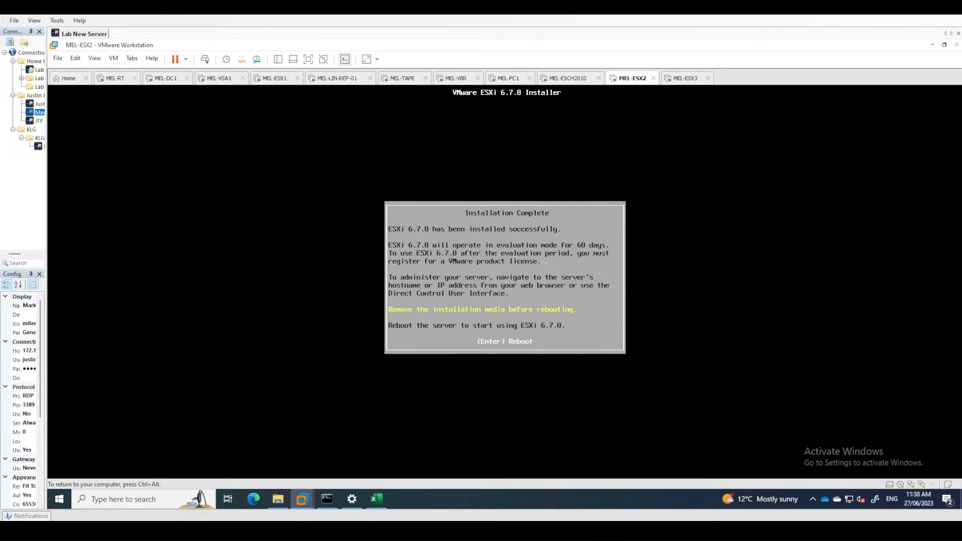
key(Return)
key(ctrl+alt)
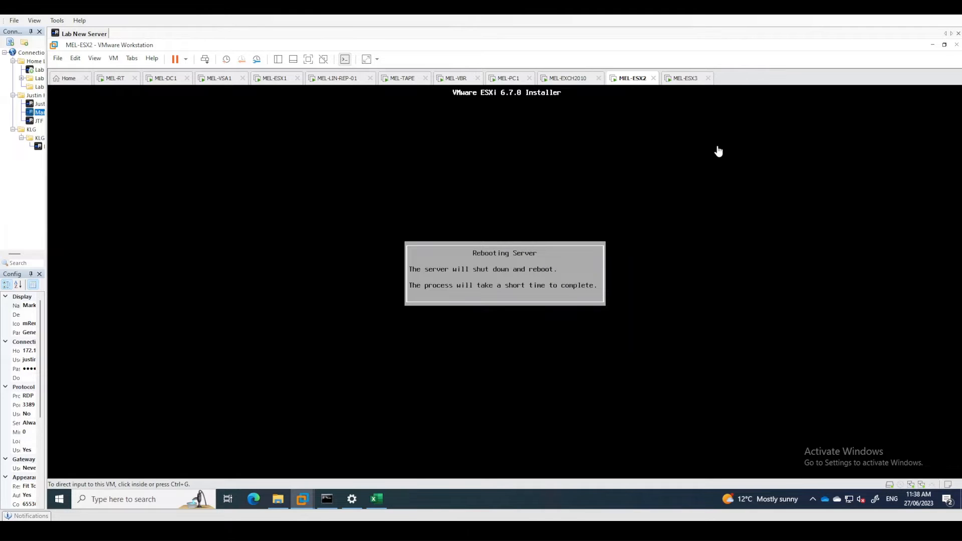
Begin the ESXi 6.7.0 installation on MEL-ESX3, accepting the licence agreement, the local VMware virtual disk and the US Default keyboard layout
click(686, 78)
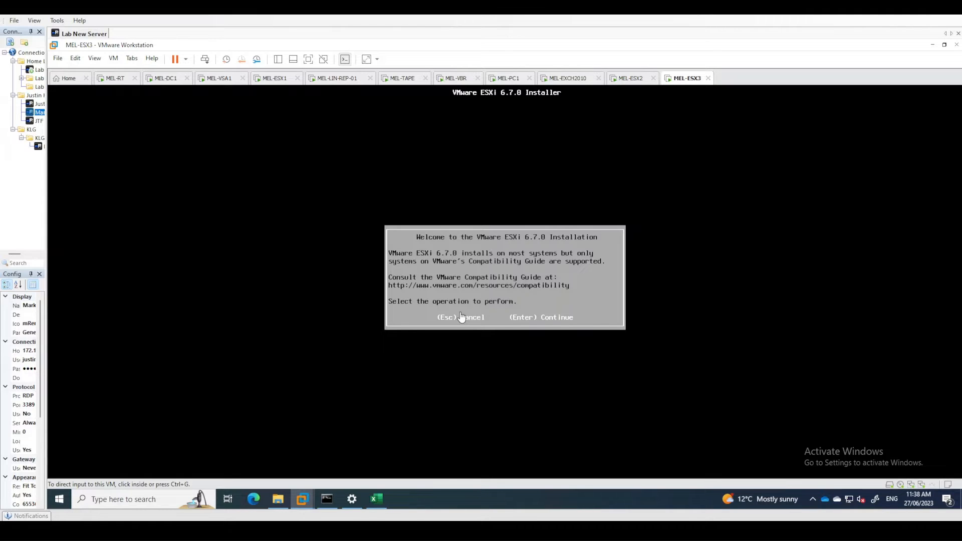
click(461, 317)
key(Return)
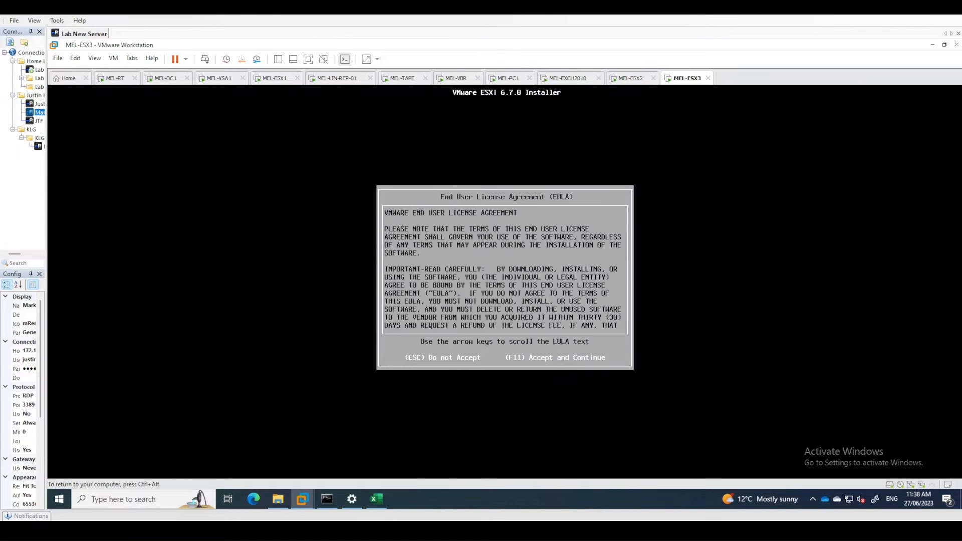
key(F11)
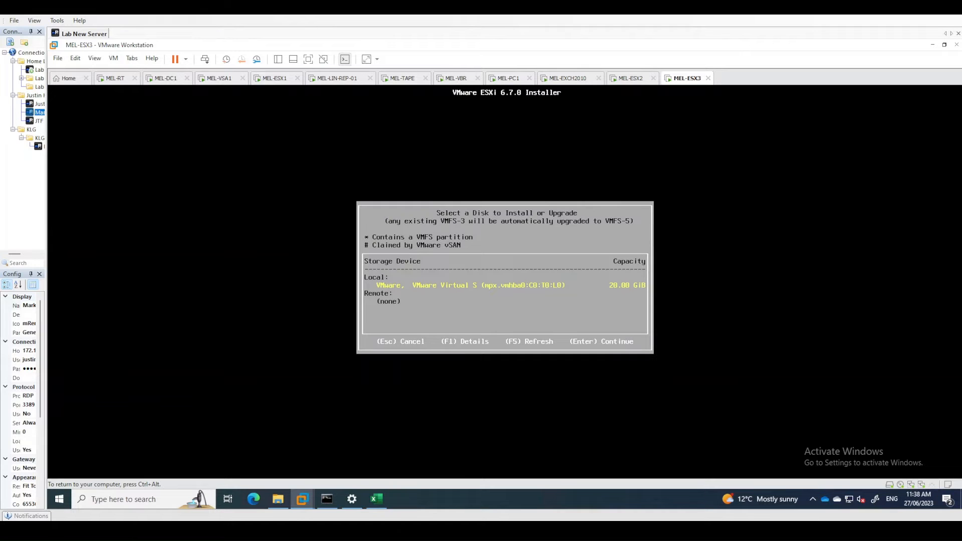
key(Return)
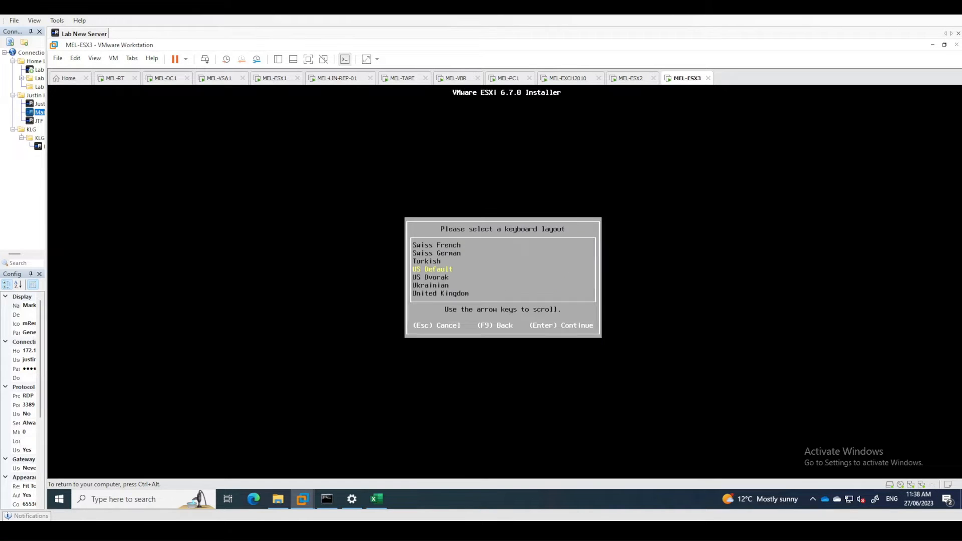
key(Return)
Enter and confirm the root password for MEL-ESX3 and start installing ESXi
text(*************************)
key(Return)
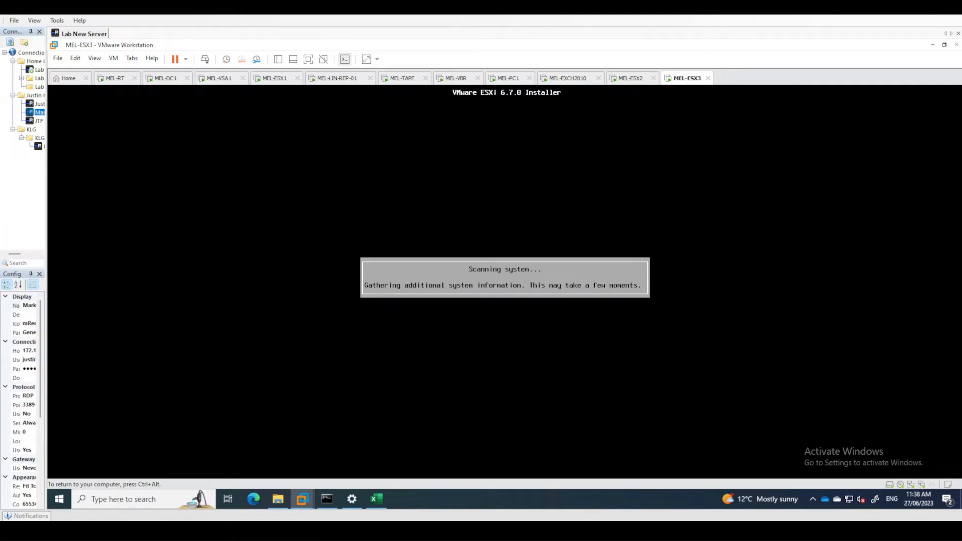
key(F11)
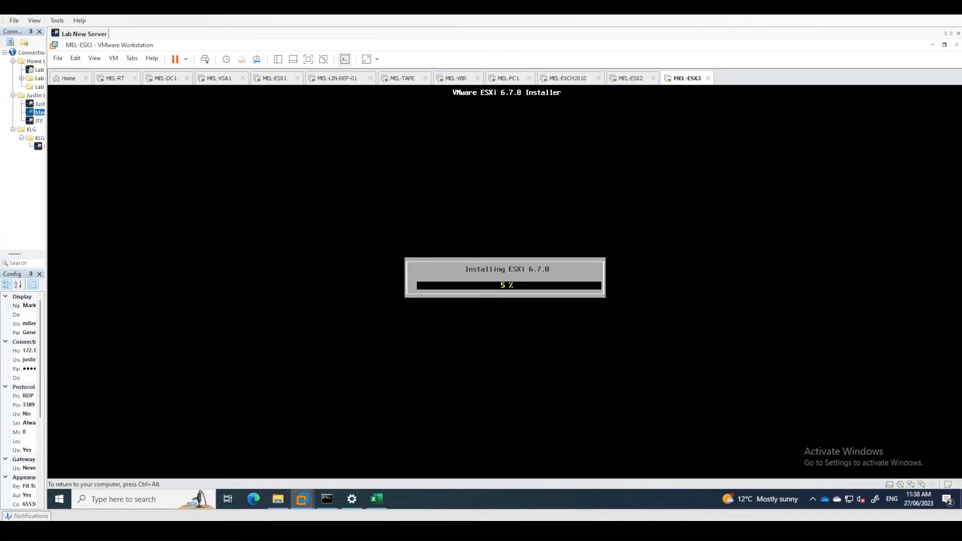
key(ctrl+alt)
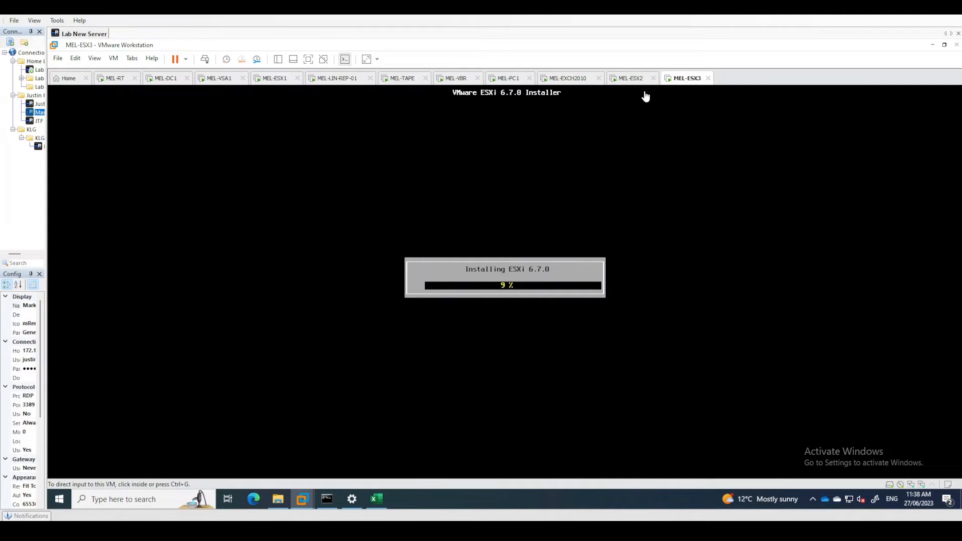
Log in to the System Customization console of MEL-ESX2 as root with the account password
click(634, 82)
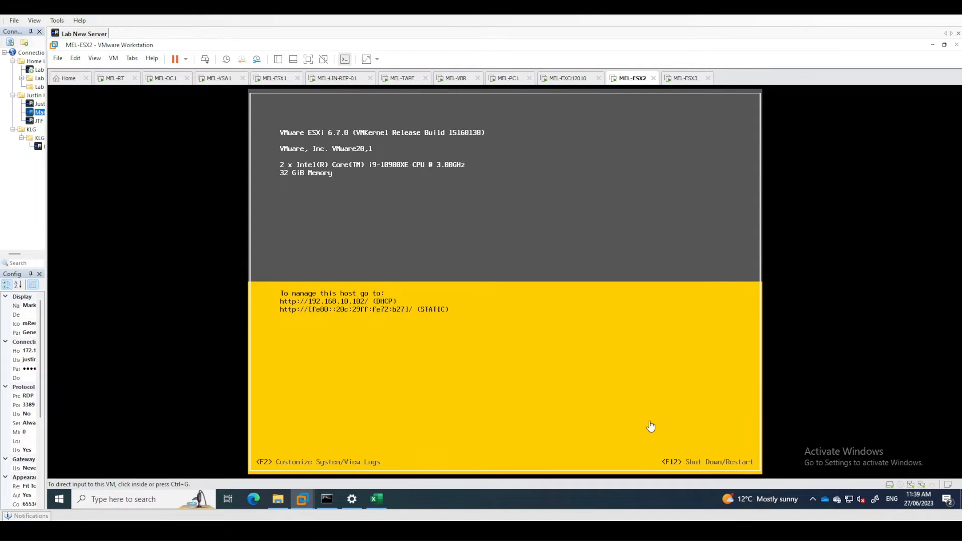
click(451, 264)
key(F2)
key(Down)
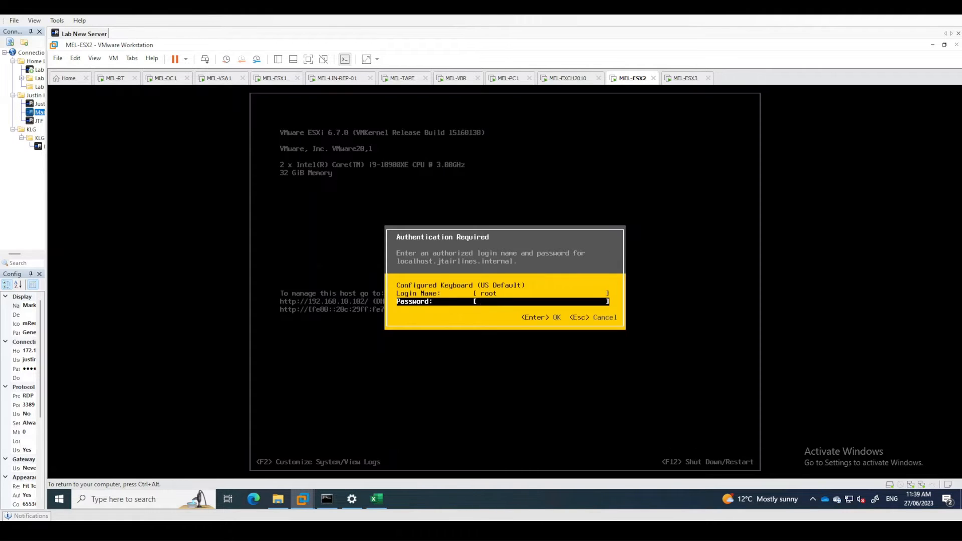
text(*************)
key(Return)
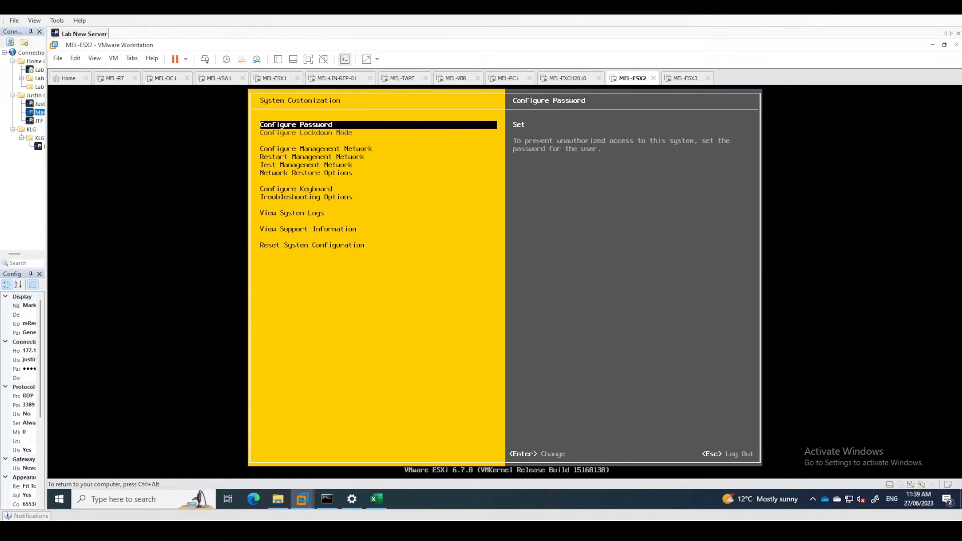
Open the IPv4 configuration of MEL-ESX2's management network and select the static address and network configuration
key(Down)
key(Return)
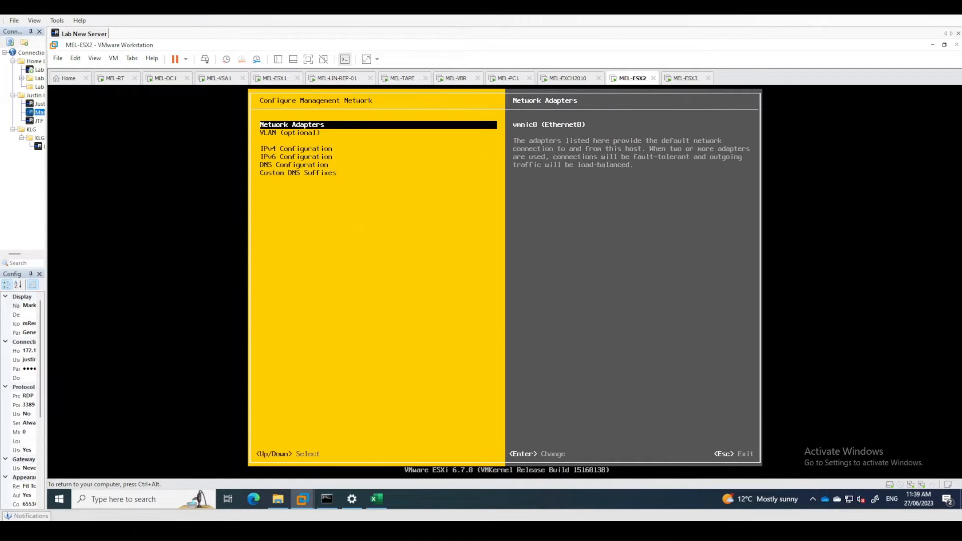
key(Down)
key(Down)
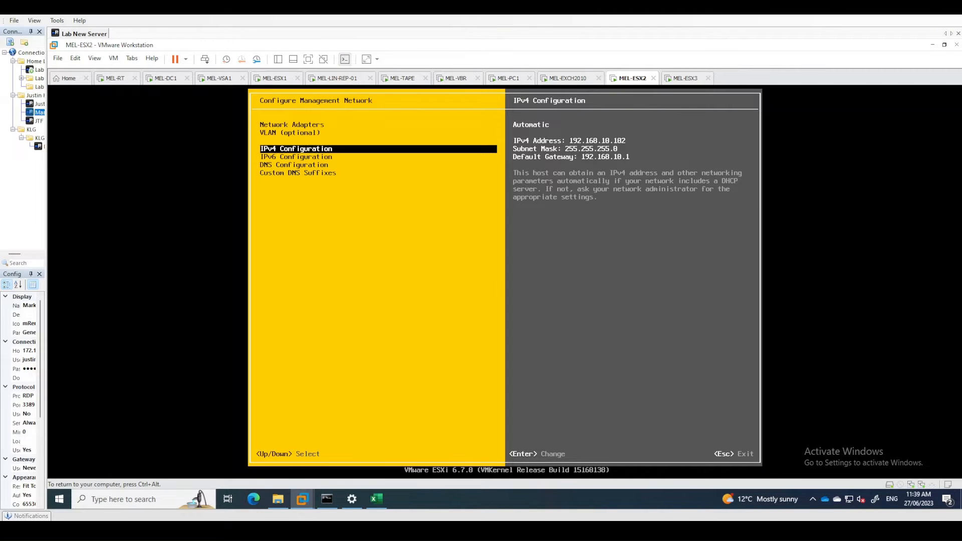
key(Return)
key(Down)
key(Down)
key(space)
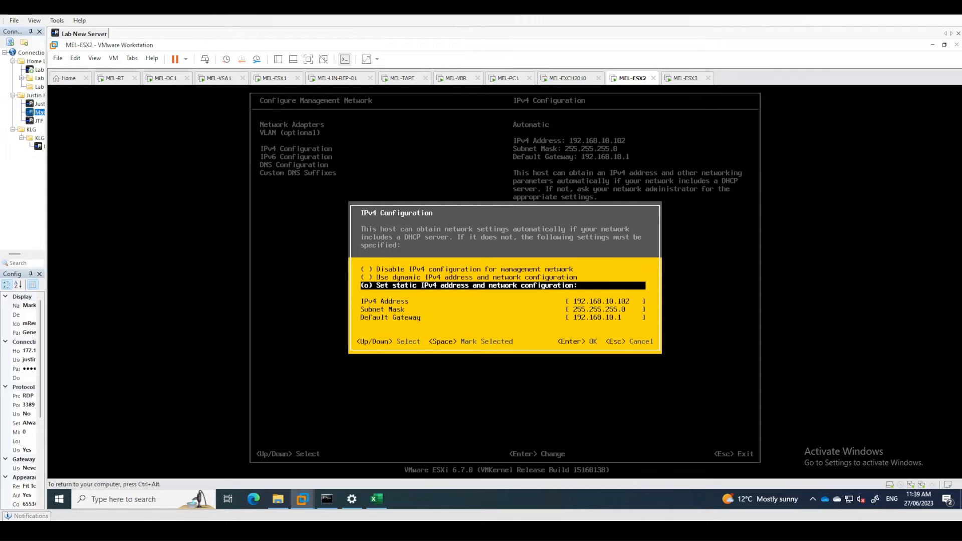
Set MEL-ESX2's IPv4 address to 192.168.10.22, check the subnet mask and default gateway, and apply the configuration
key(Down)
key(BackSpace)
key(BackSpace)
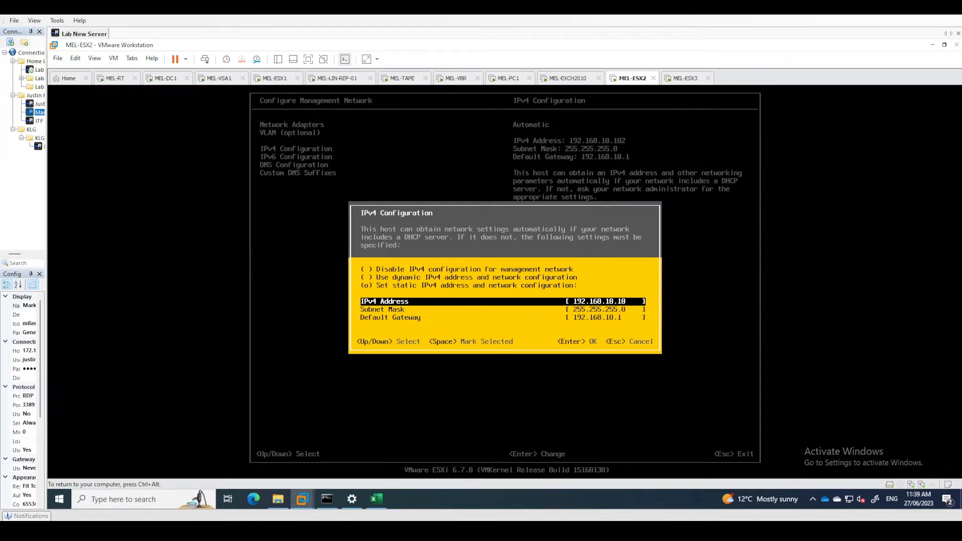
key(Down)
key(Down)
key(Up)
key(Up)
text(22)
key(Down)
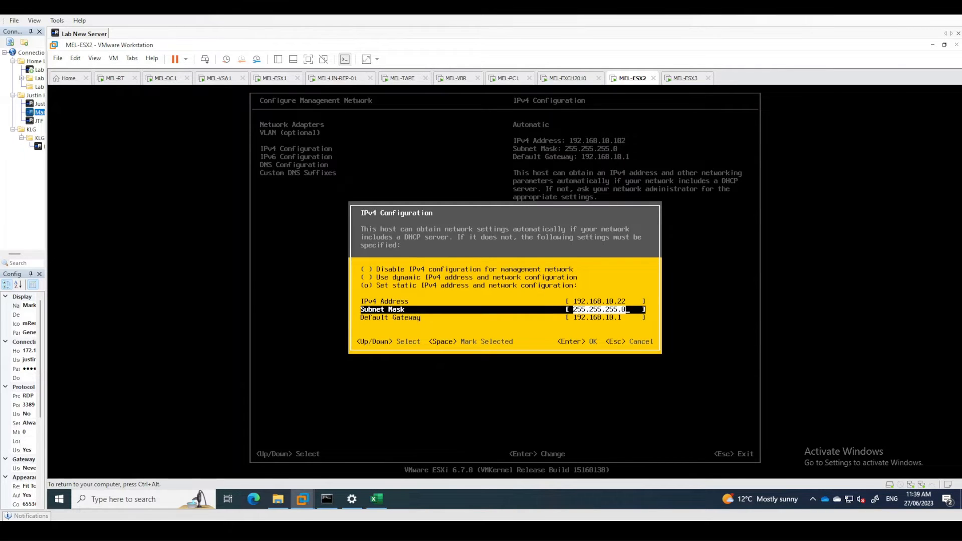
key(Down)
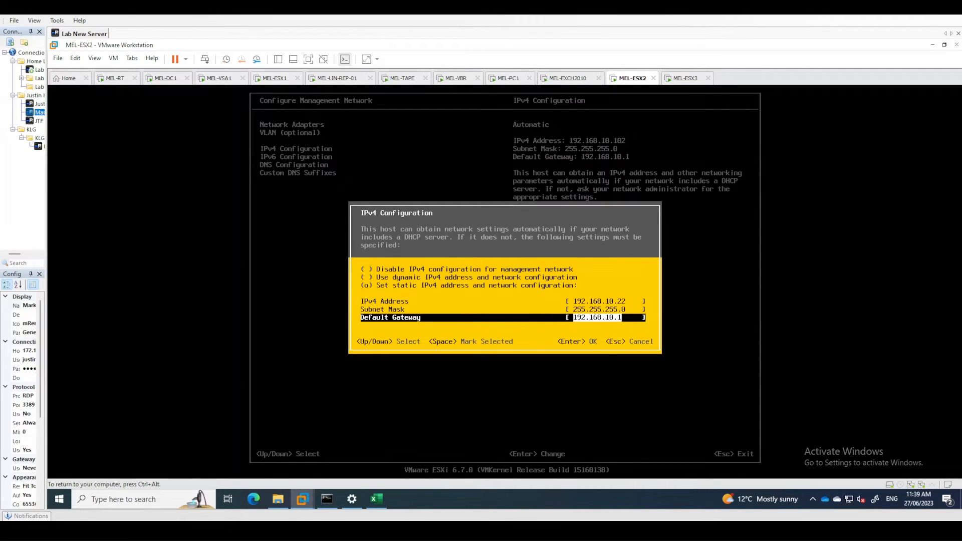
key(Return)
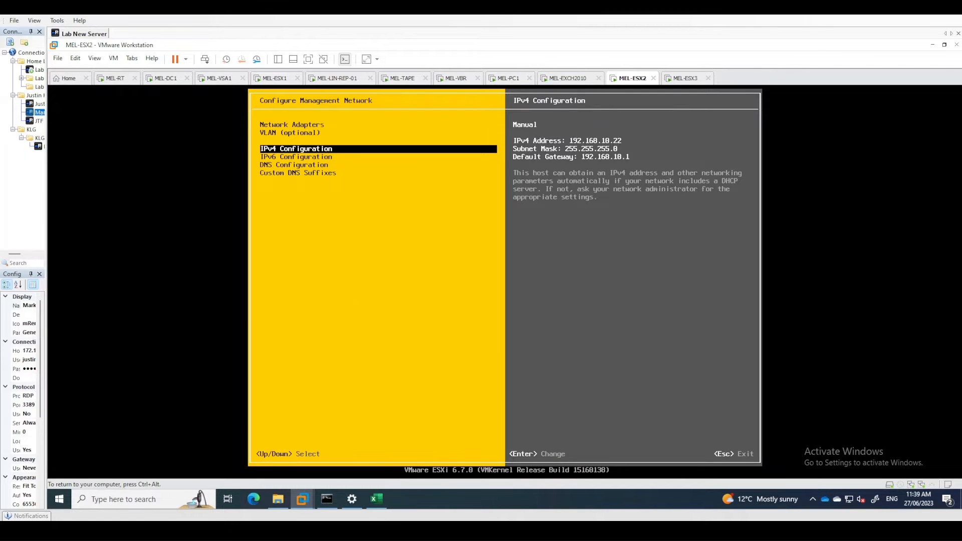
Disable IPv6 in the management network configuration of MEL-ESX2
key(Down)
key(Return)
key(space)
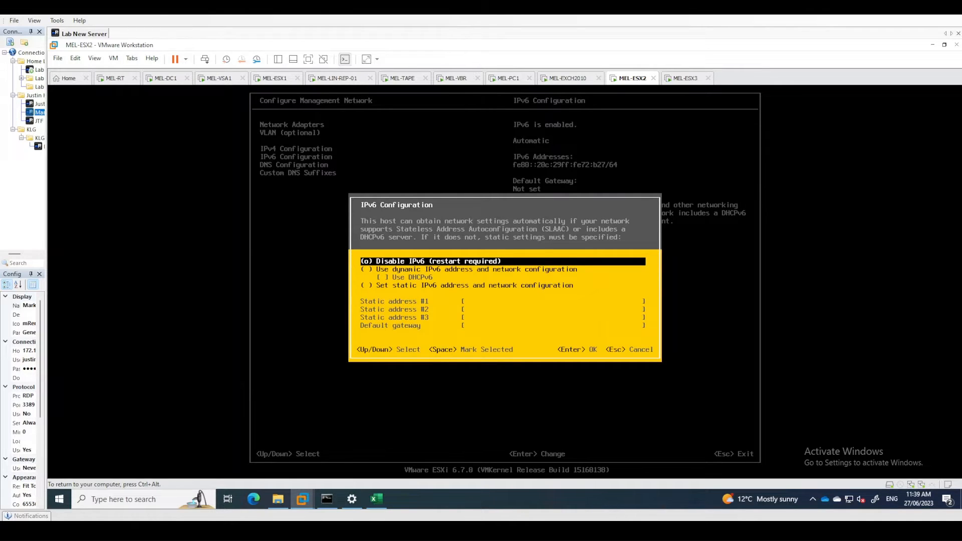
key(Return)
Switch MEL-ESX2's DNS configuration to manually specified servers and hostname, and set the alternate DNS server to 192.168.10.14
key(Down)
key(Return)
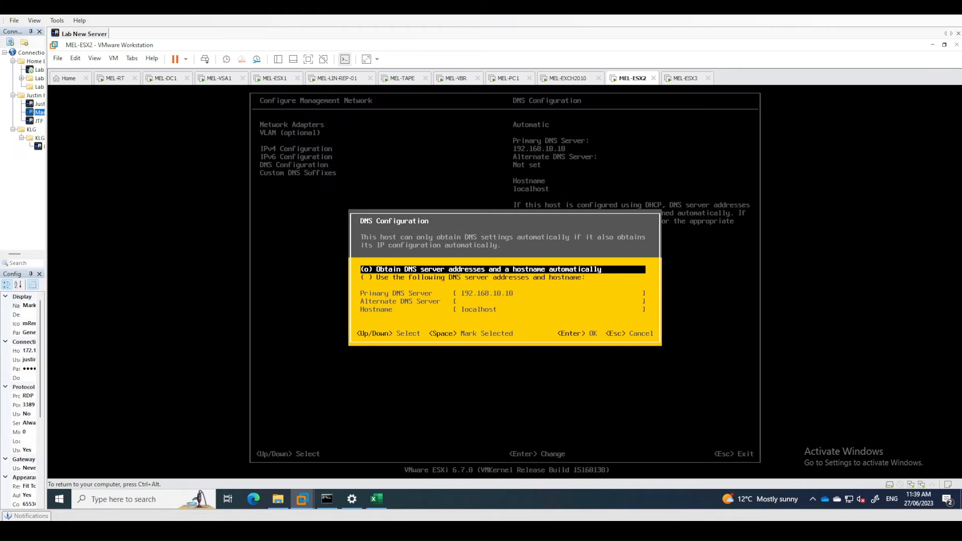
key(Down)
key(space)
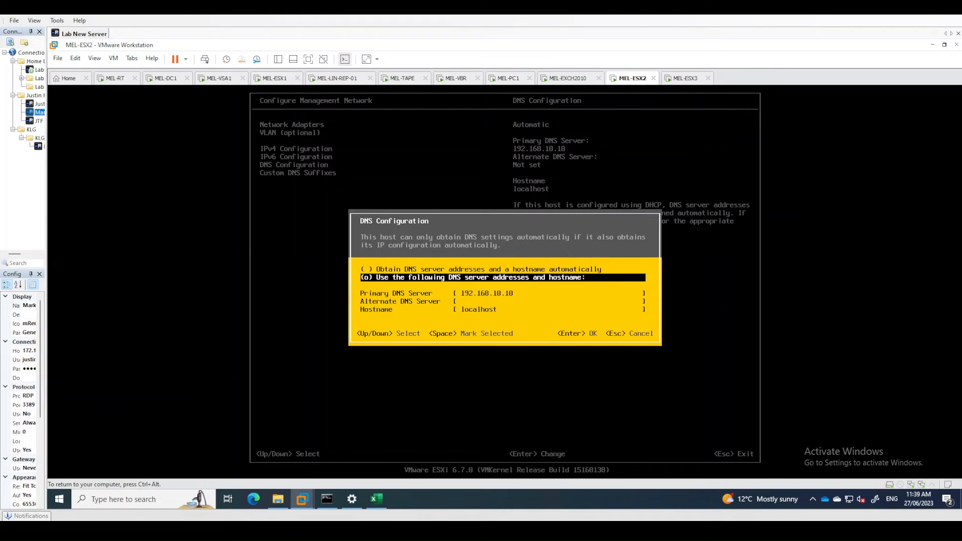
key(Down)
key(Down)
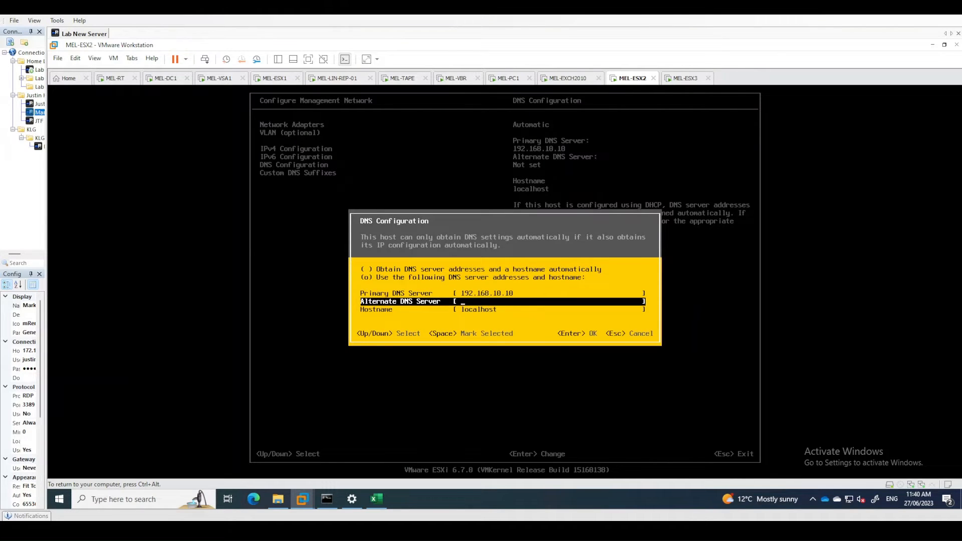
text(192.168.10.14)
key(Up)
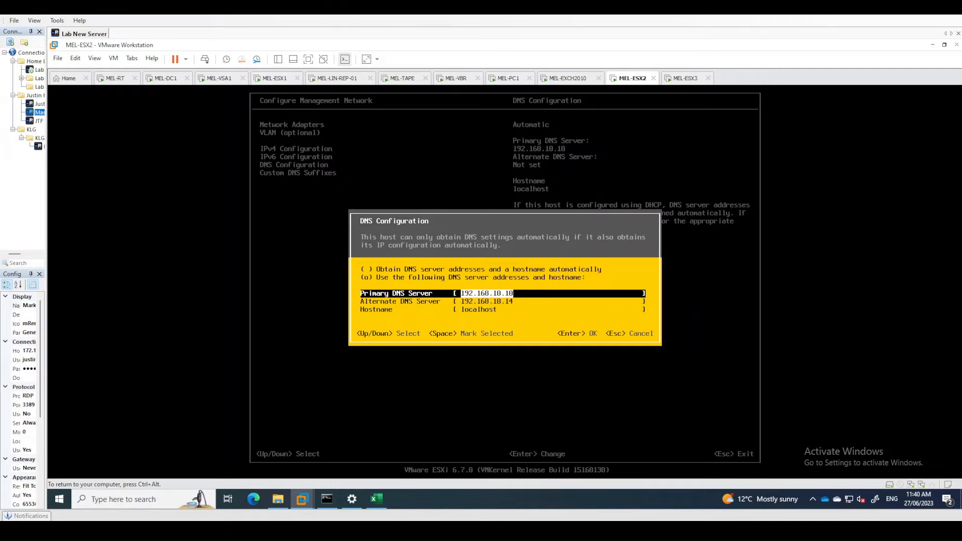
Set the hostname of MEL-ESX2 to mel-esx2 and apply the DNS configuration
key(ctrl+alt)
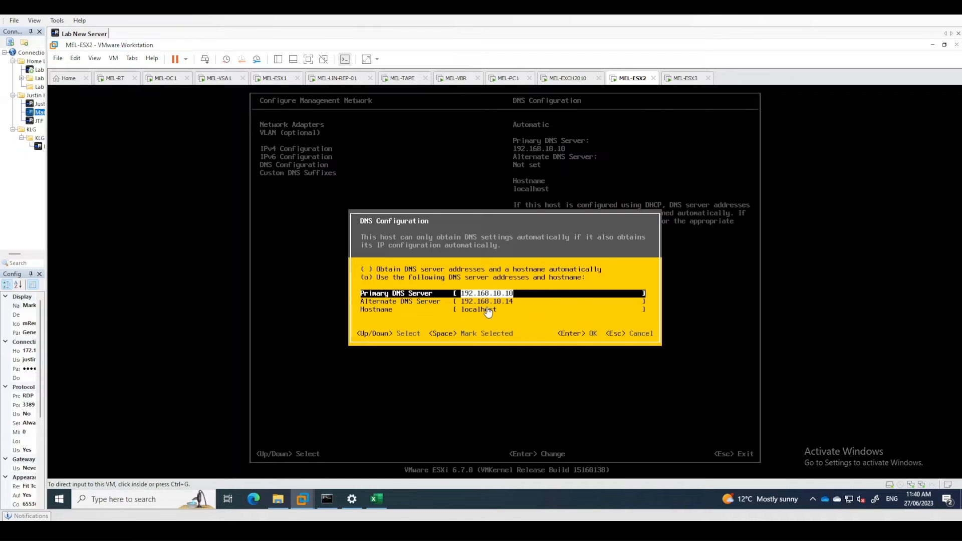
click(289, 217)
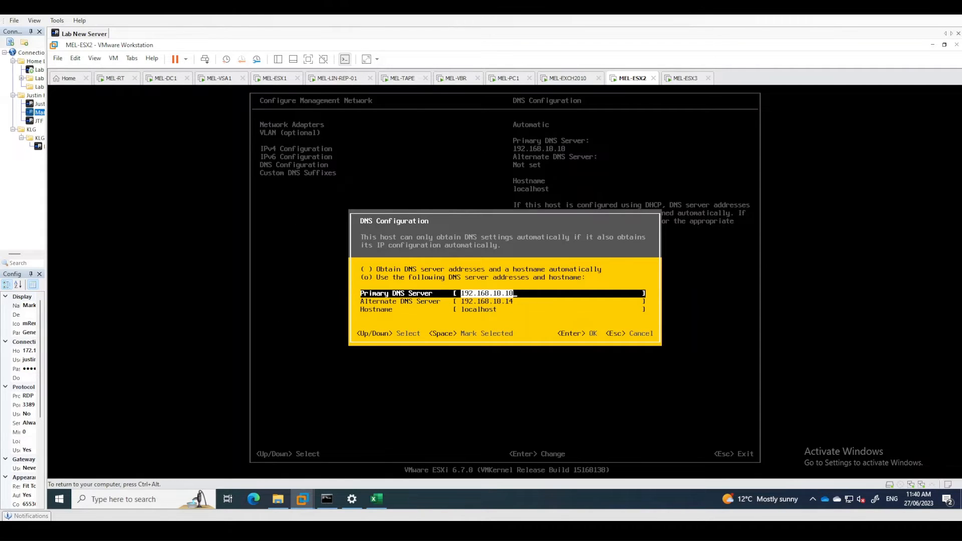
key(Down)
key(Down)
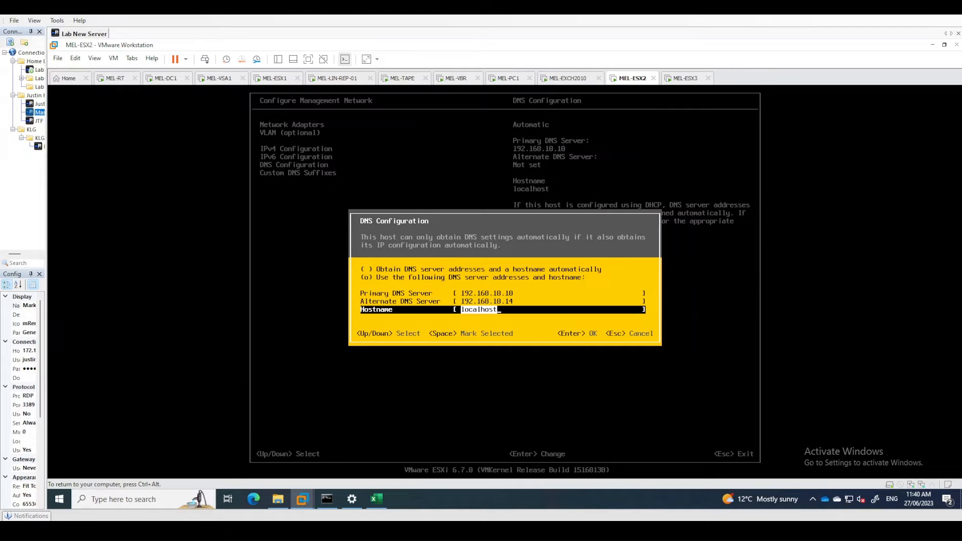
text(mel-esx2)
key(Return)
Keep jtairlines.internal as MEL-ESX2's custom DNS suffix, and apply the management network changes with a host reboot
key(Down)
key(Return)
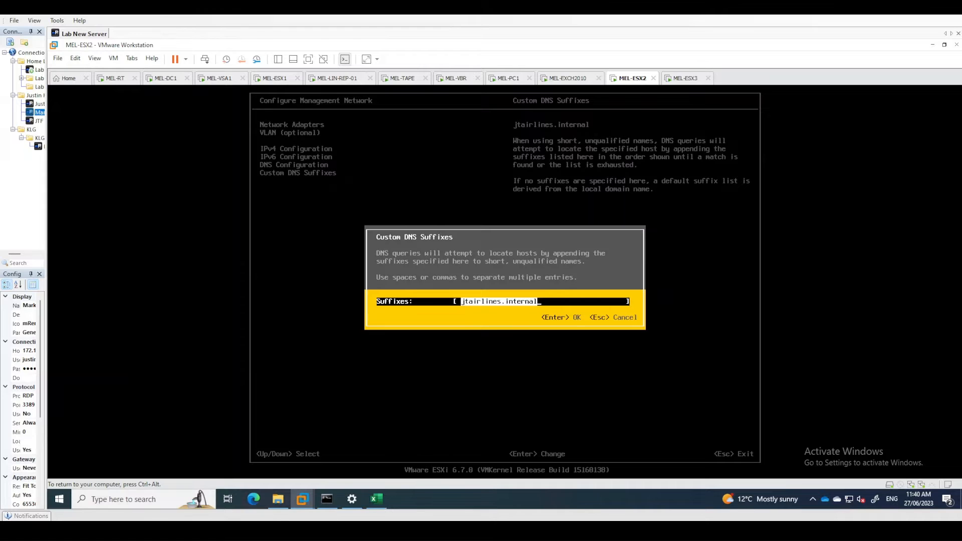
key(Return)
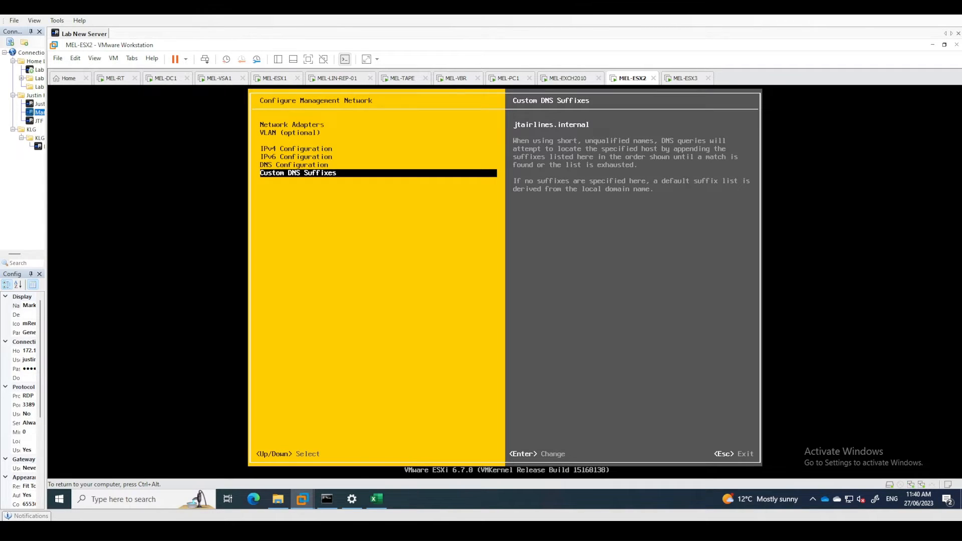
key(Escape)
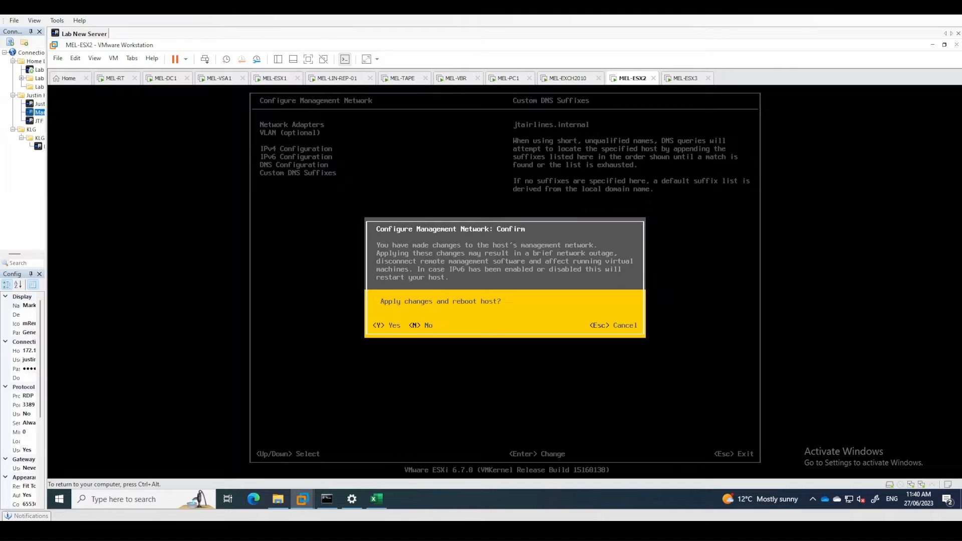
key(Escape)
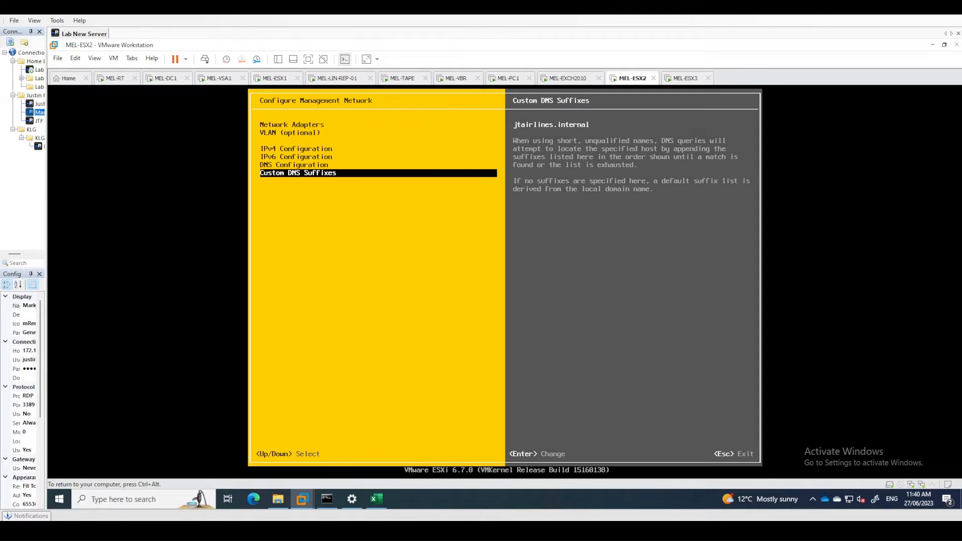
key(ctrl+alt)
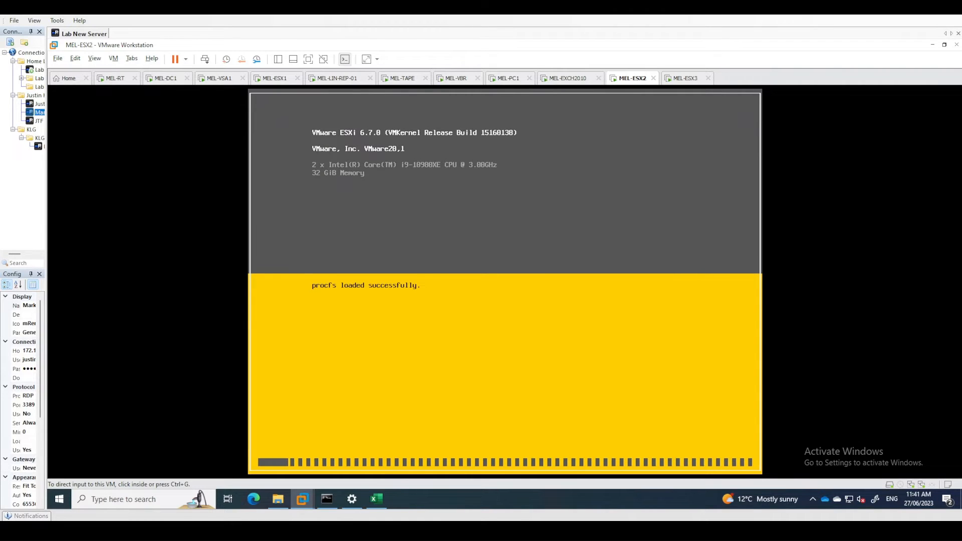
Reboot MEL-ESX3 to complete its ESXi 6.7.0 installation
click(684, 78)
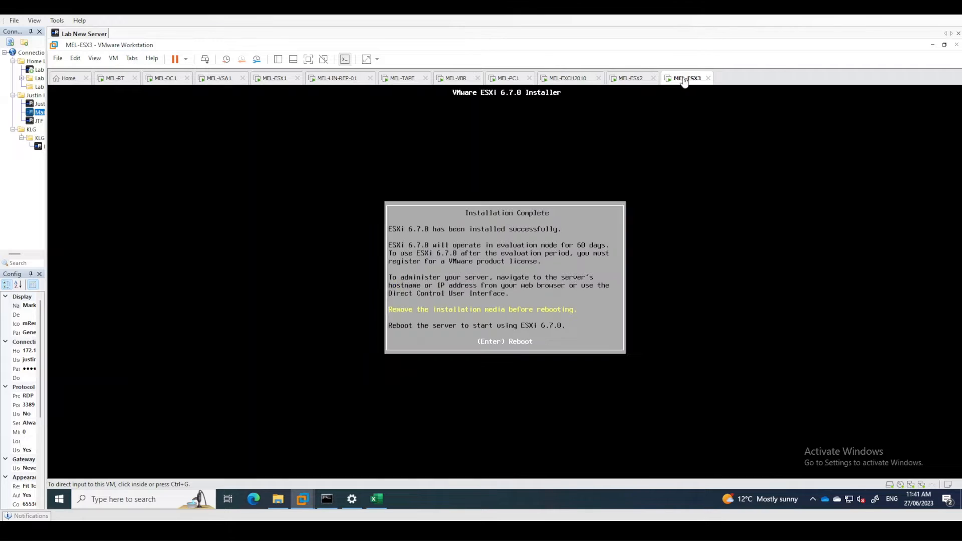
click(518, 277)
key(Return)
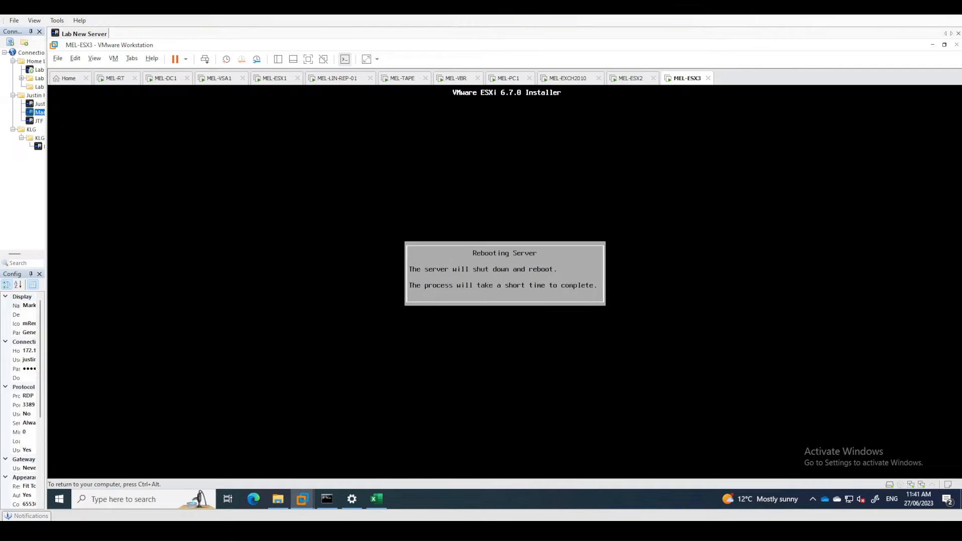
key(ctrl+alt)
On MEL-DC1, add a DNS host record mel-esx2 with IP address 192.168.10.22 to the jtairlines.internal forward lookup zone
click(167, 78)
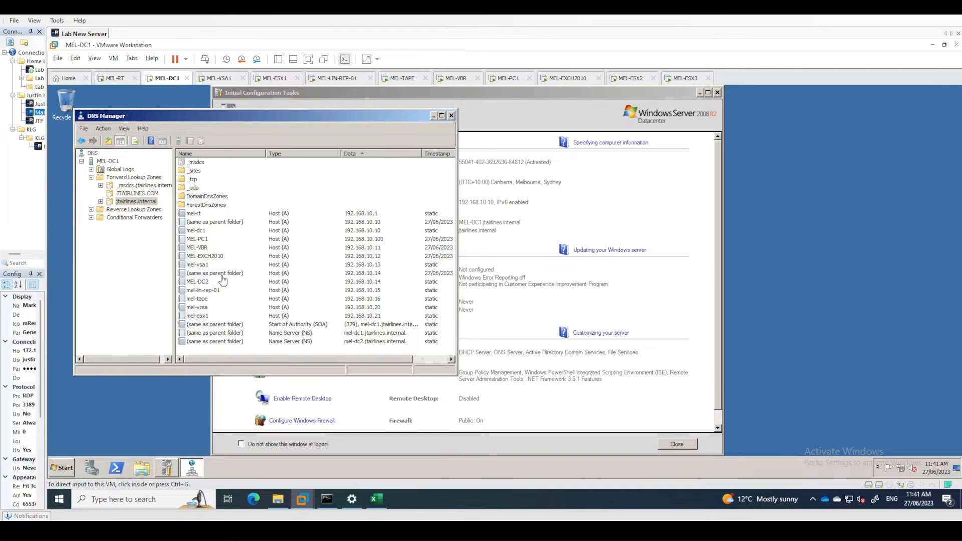
click(155, 265)
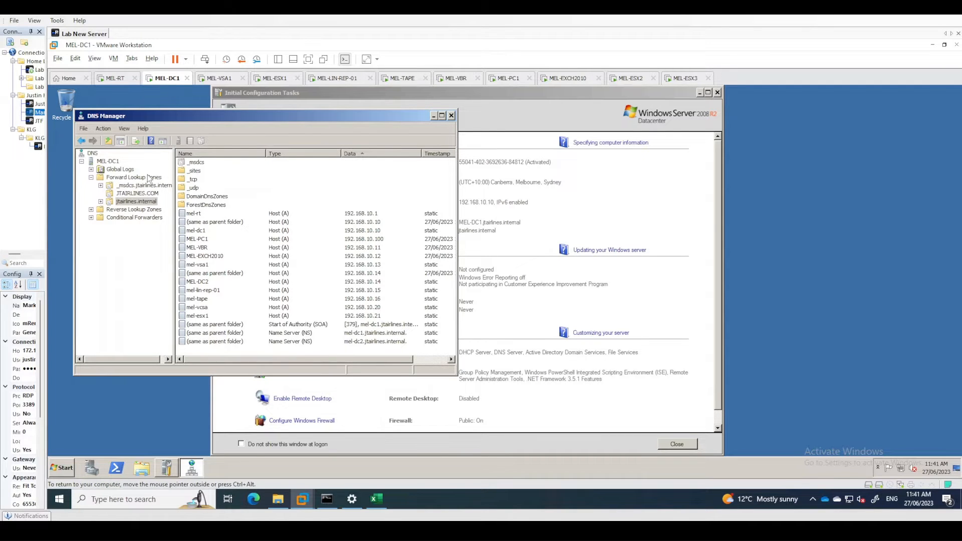
click(204, 316)
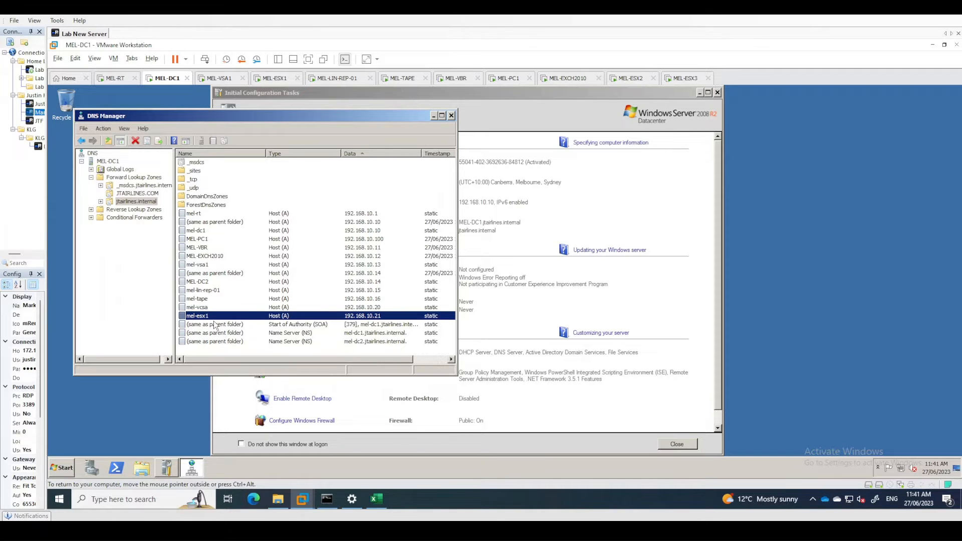
right_click(136, 201)
click(165, 226)
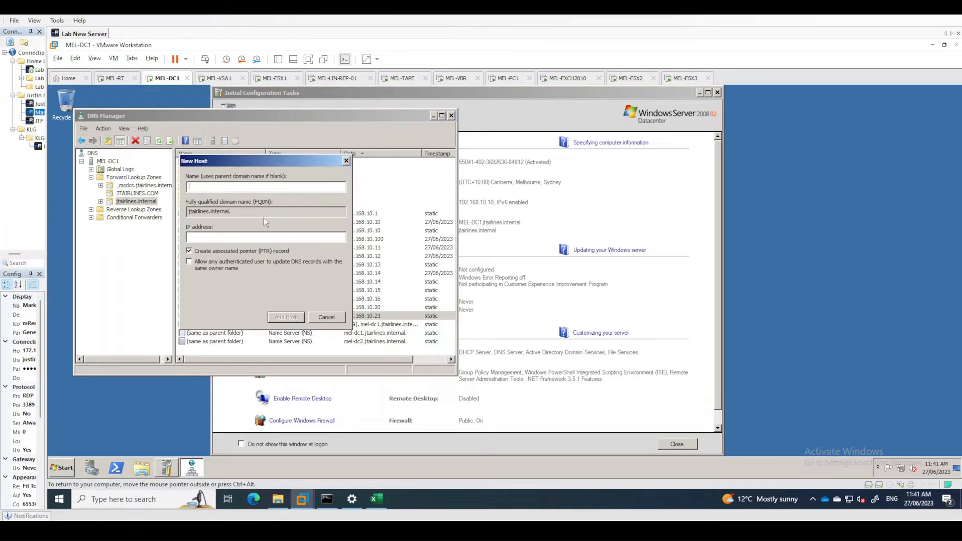
text(mel-esx2)
key(Tab)
key(Tab)
text(192.168.10.22)
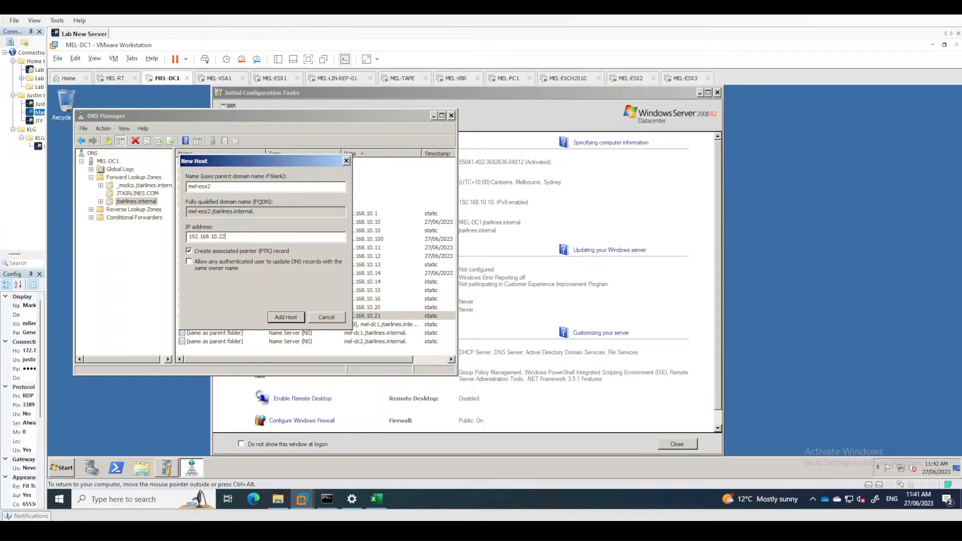
key(Return)
key(Return)
Add a DNS host record mel-esx3 with IP address 192.168.10.23 to the same zone and finish adding hosts
text(mel-esx3)
key(Tab)
key(Tab)
text(192.168.10.23)
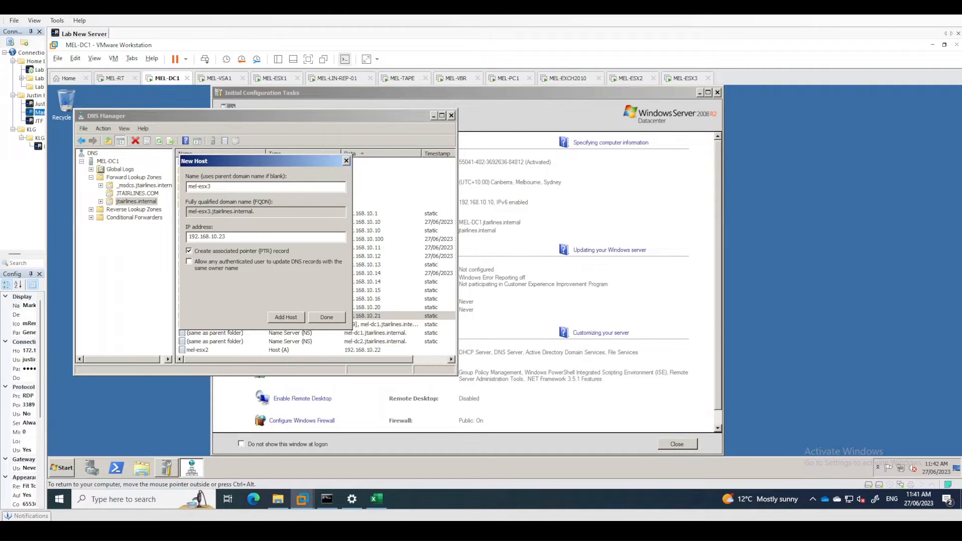
key(Return)
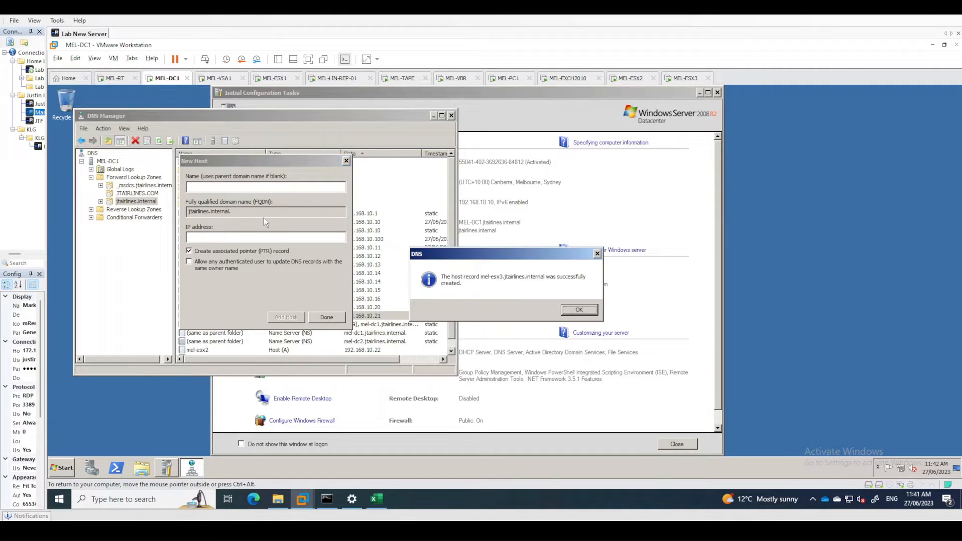
key(Return)
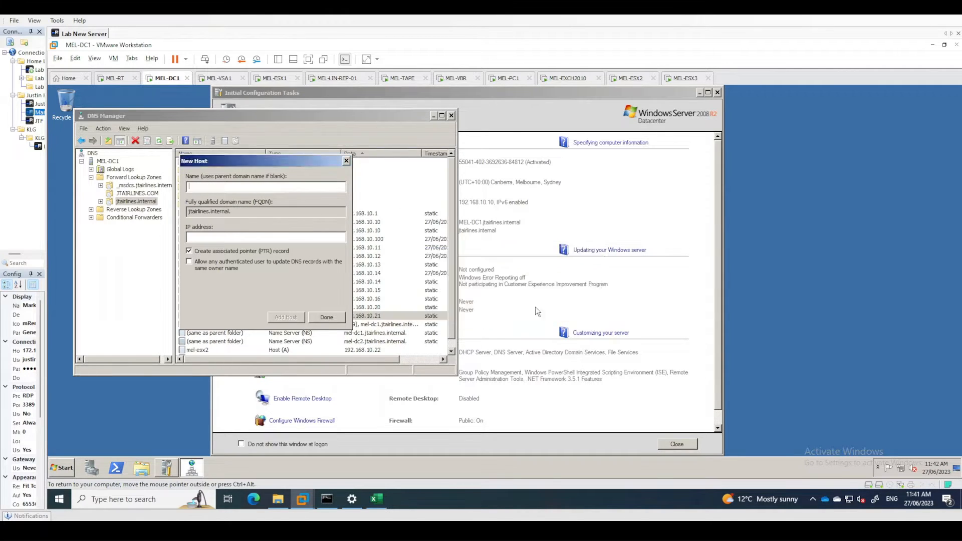
click(326, 316)
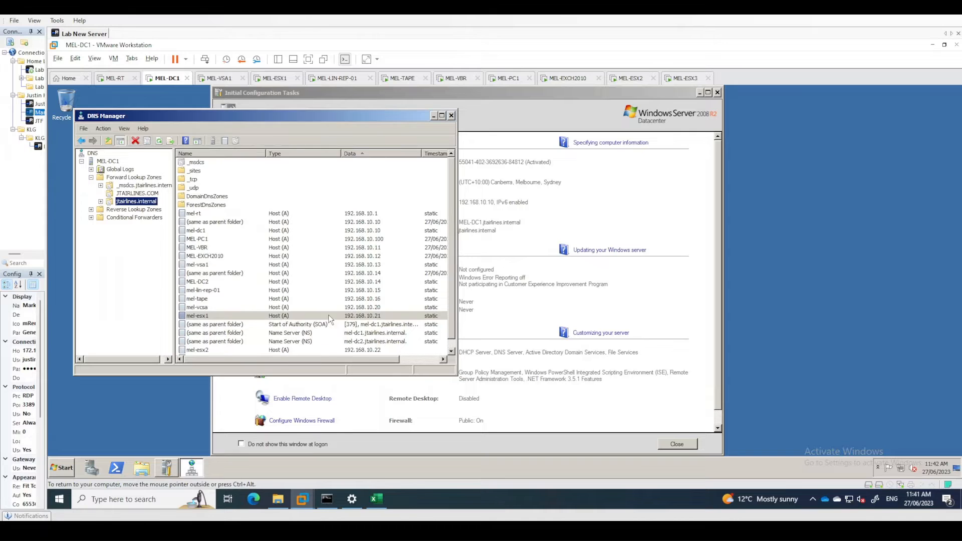
Check the new mel-esx2 and mel-esx3 records against the mel-esx1 record in the jtairlines.internal zone
click(210, 350)
click(226, 316)
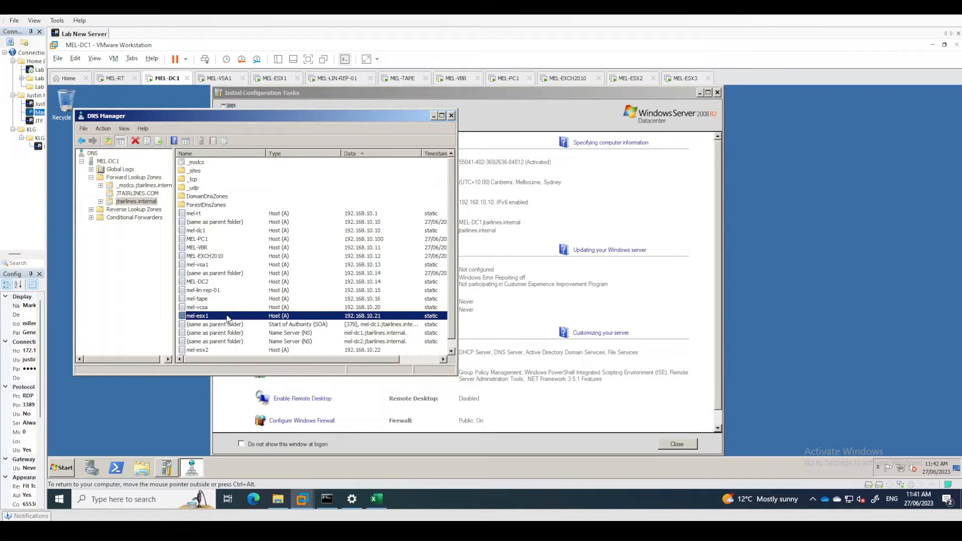
scroll(227, 318, down, 1)
click(293, 341)
click(324, 350)
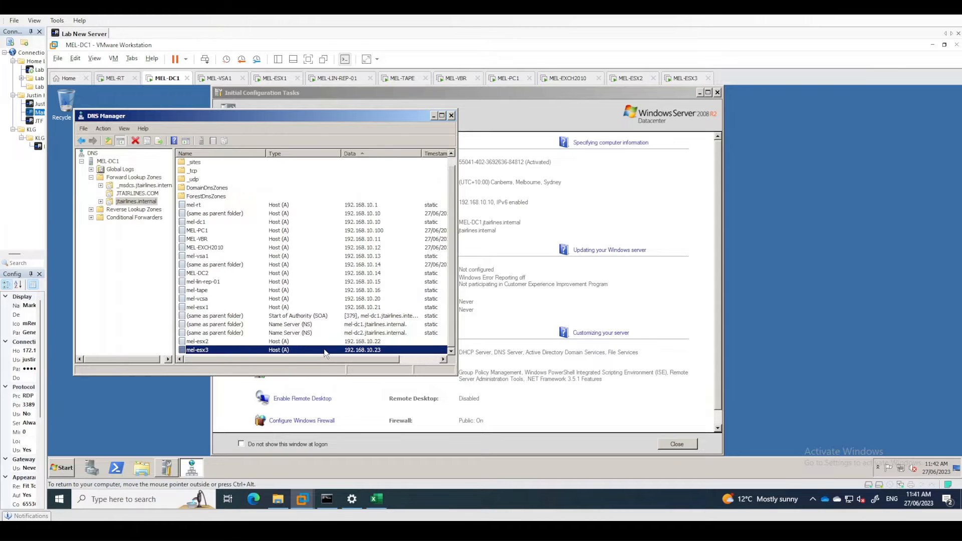
Check the startup progress of MEL-ESX3 and MEL-ESX2 on their consoles
click(686, 81)
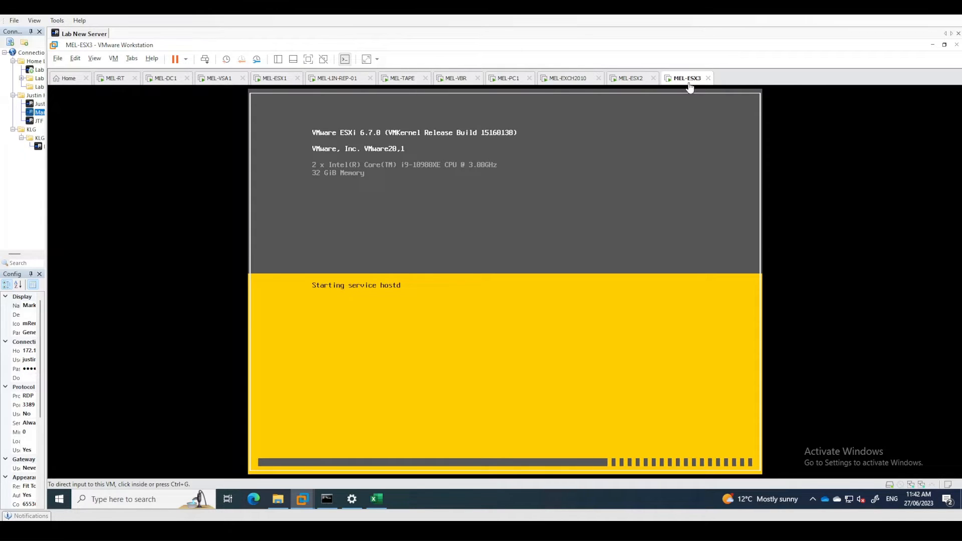
click(634, 81)
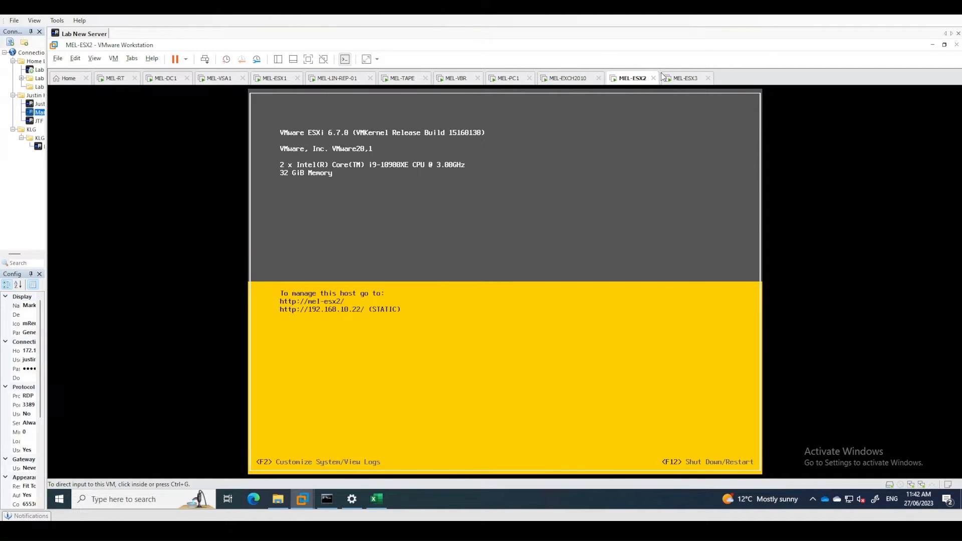
click(687, 80)
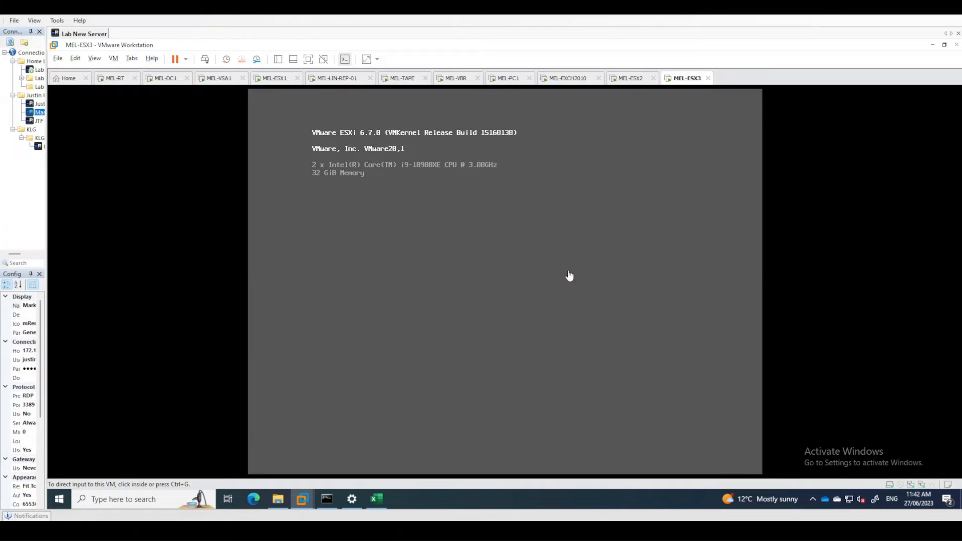
Log in to the System Customization console of MEL-ESX3 as root with the account password
click(455, 334)
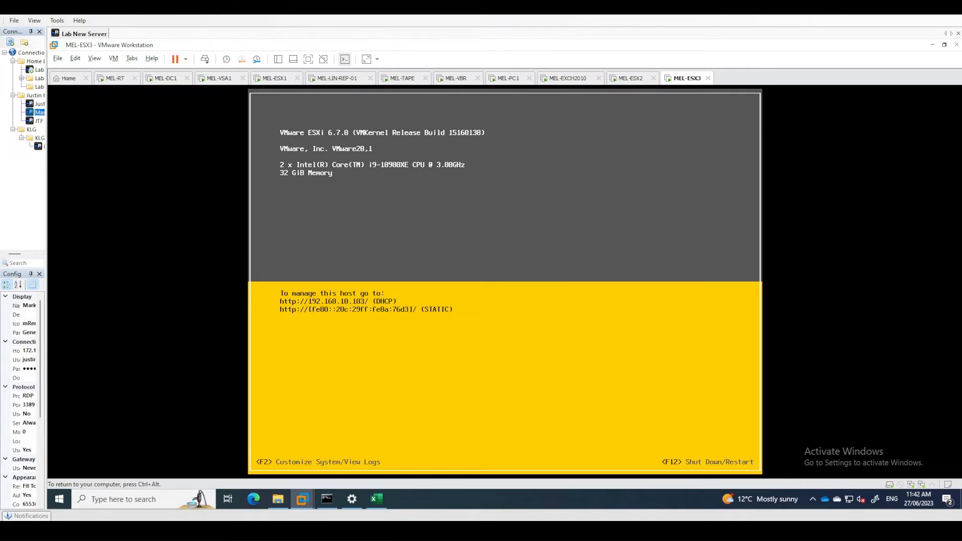
key(F2)
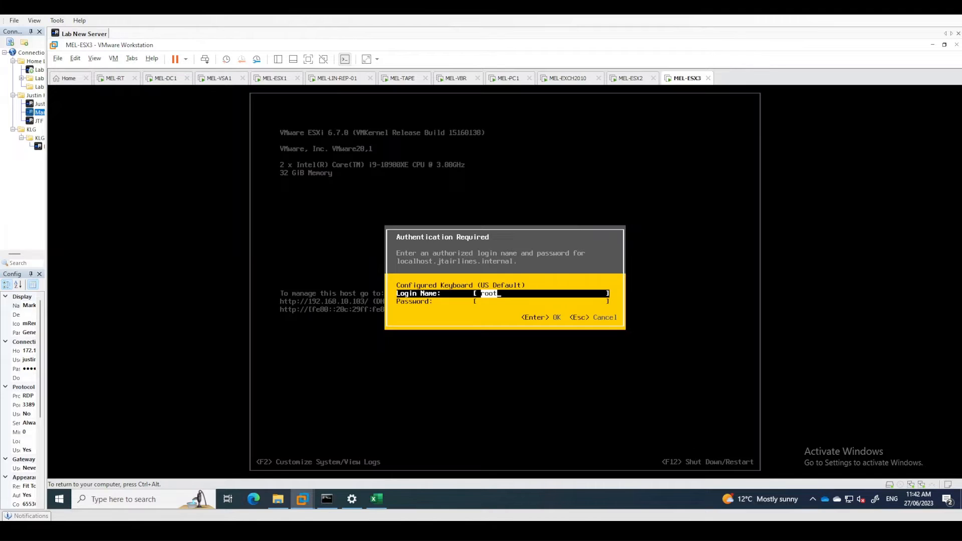
key(Tab)
text(**********)
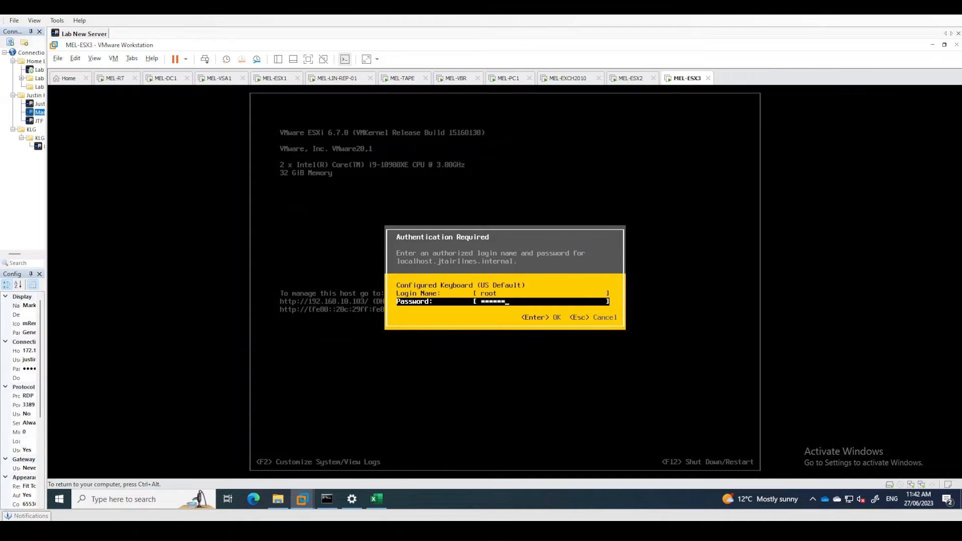
text(**)
key(Return)
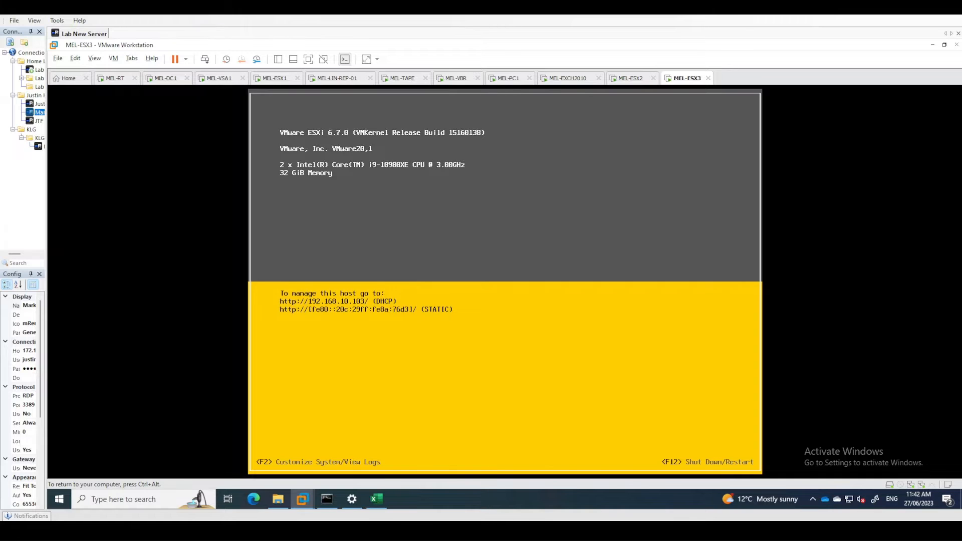
Open the IPv4 configuration of MEL-ESX3's management network and select the static address and network configuration
key(Down)
key(Return)
key(Down)
key(Down)
key(Return)
key(Down)
key(Down)
key(space)
Set MEL-ESX3's IPv4 address to 192.168.10.23, check the subnet mask and default gateway, and apply the configuration
key(Down)
text(192.168.10.23)
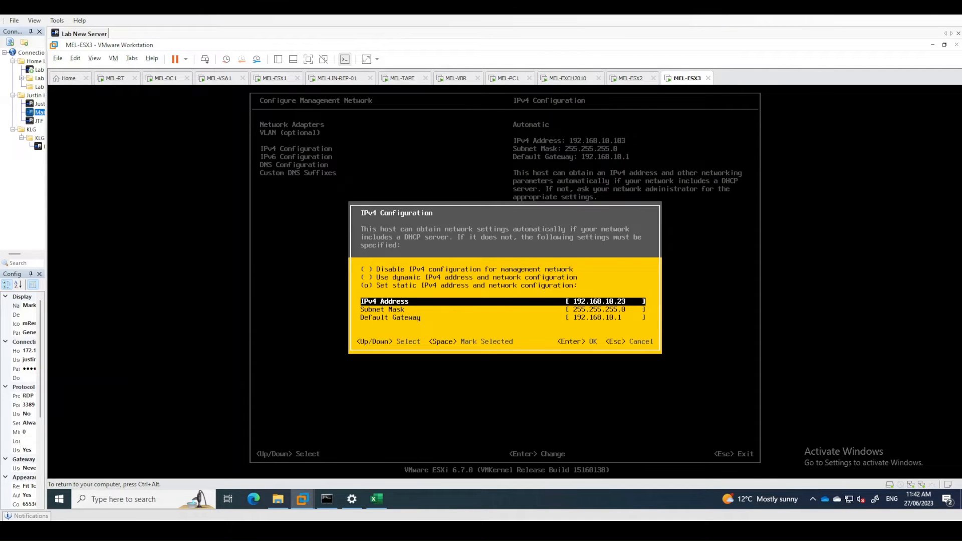
key(Down)
key(Down)
key(Return)
Disable IPv6 in the management network's IPv6 configuration on MEL-ESX3 and accept the setting
key(Down)
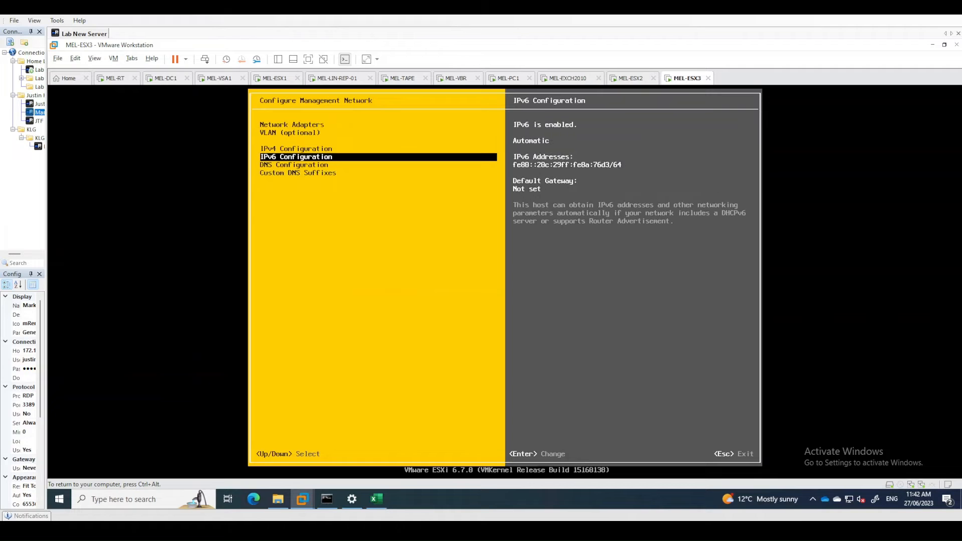
key(Return)
key(space)
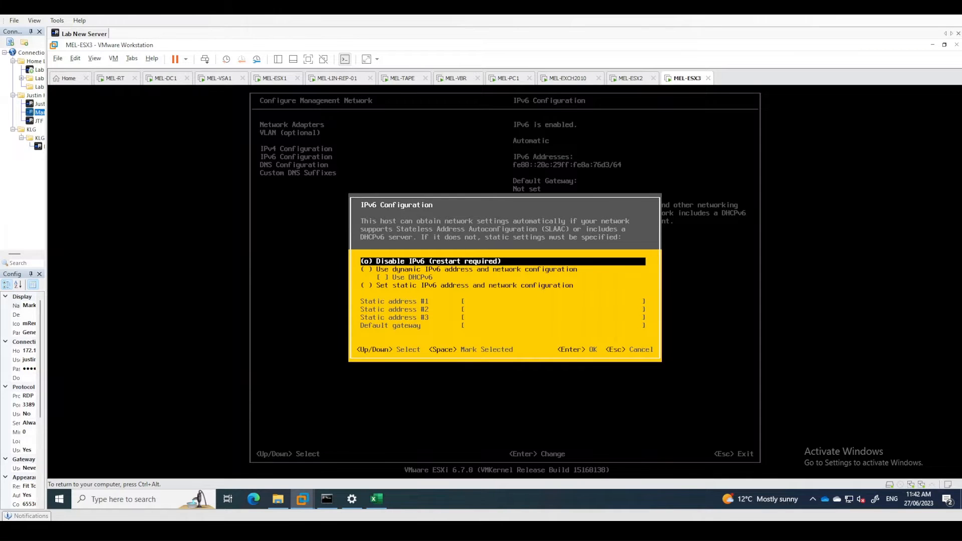
key(Return)
Configure MEL-ESX3's DNS manually with alternate DNS server 192.168.10.14 and hostname mel-esx2, keeping the primary server
key(Down)
key(Return)
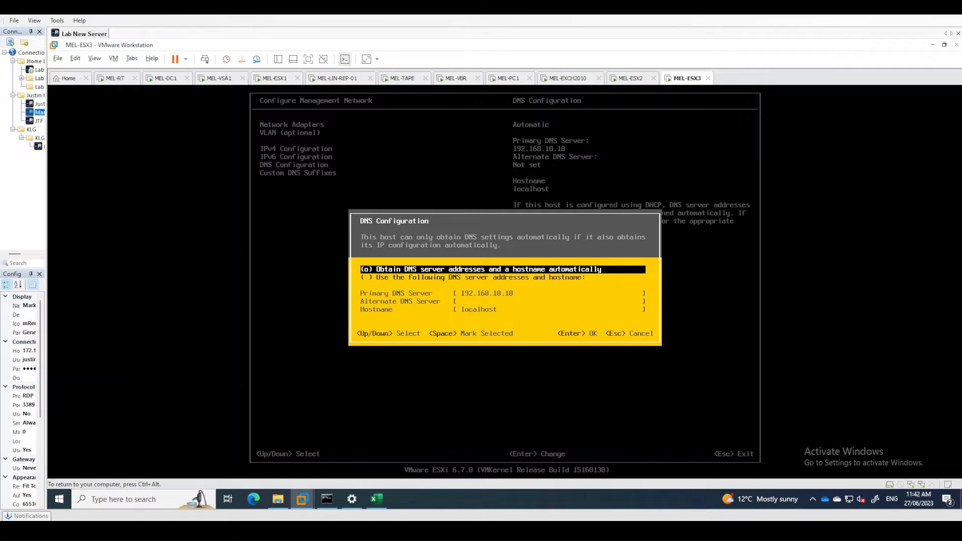
key(Down)
key(space)
key(Down)
key(Down)
text(192.168.10.14)
key(Down)
text(mel-es)
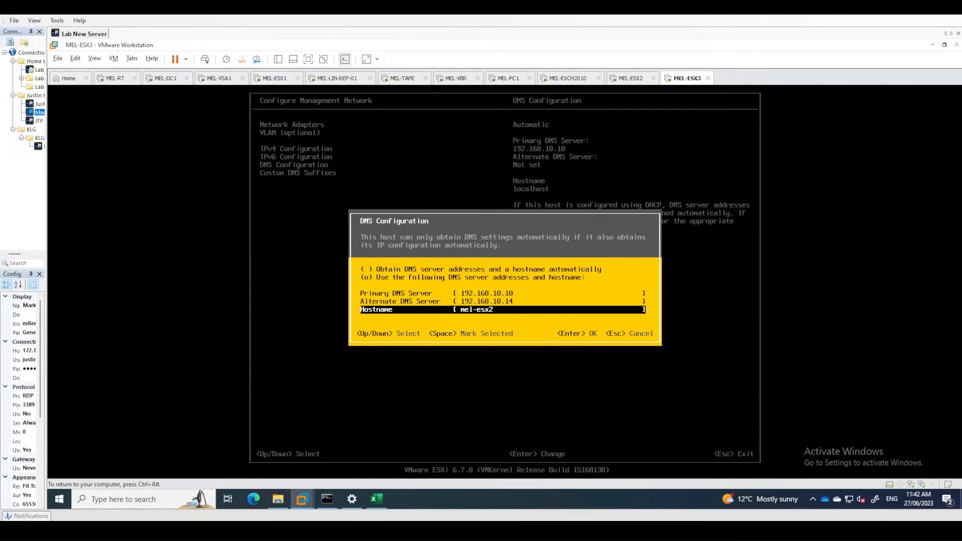
text(x2)
key(Return)
Accept the existing custom DNS suffix on MEL-ESX3, apply the management network changes and reboot the host
key(Down)
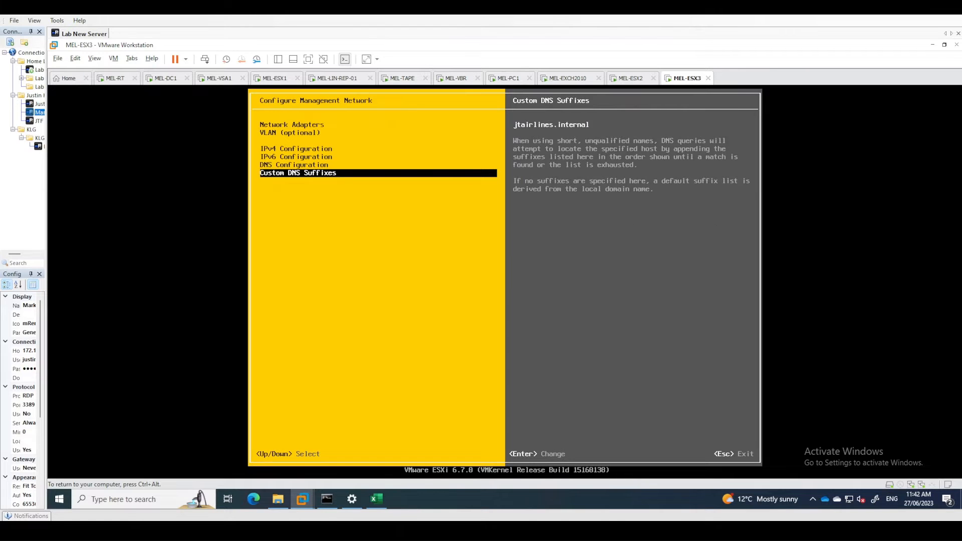
key(Return)
key(Return)
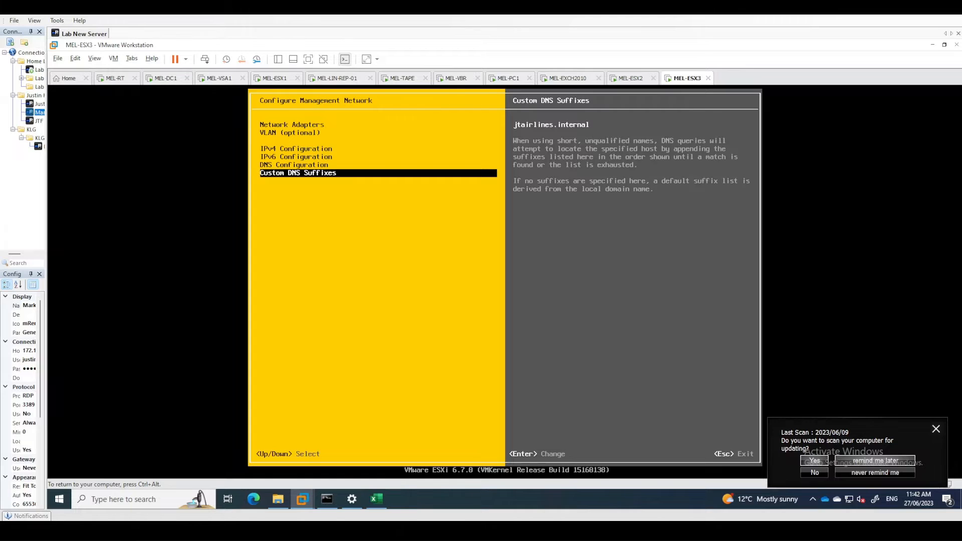
key(Escape)
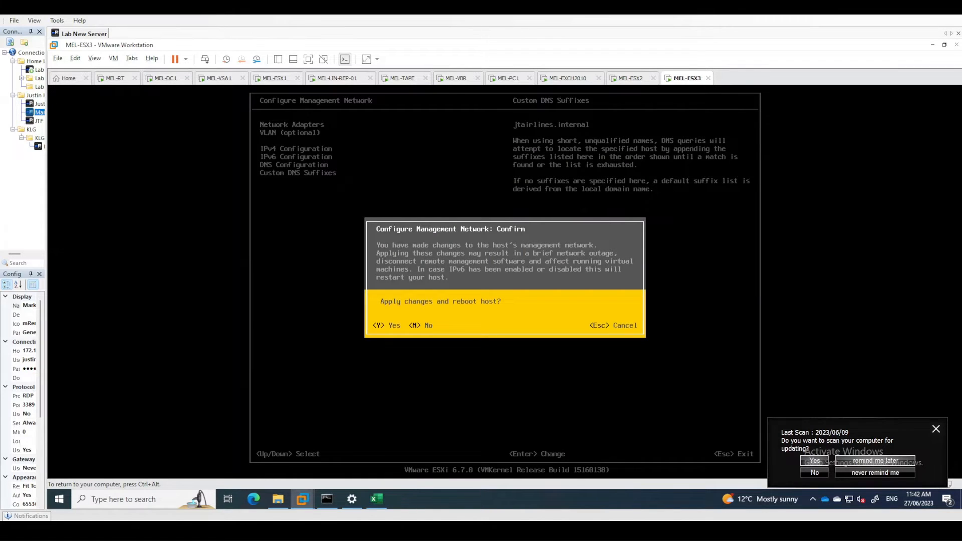
key(Escape)
key(ctrl+alt)
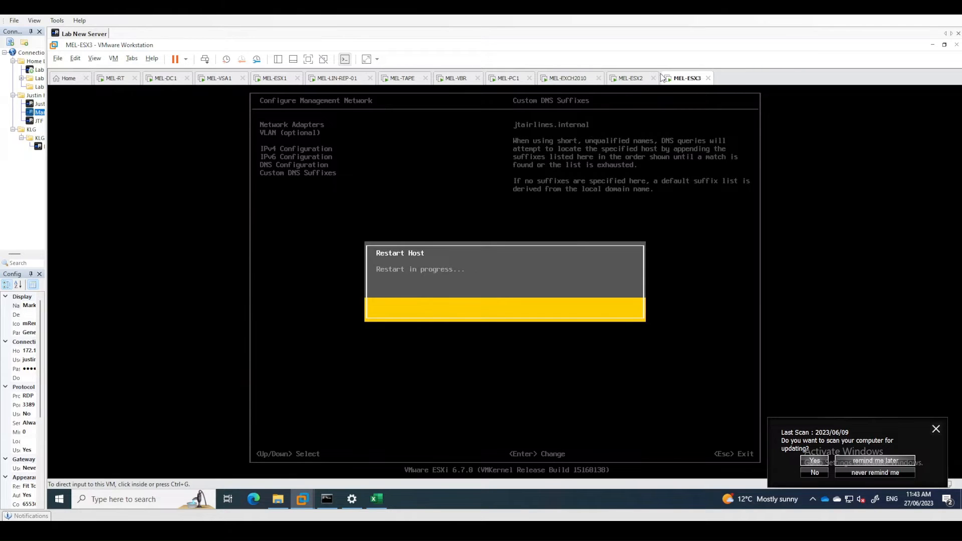
Ping mel-esx2 and mel-esx3 from the command prompt on MEL-PC1, and put the prompt window away
click(507, 80)
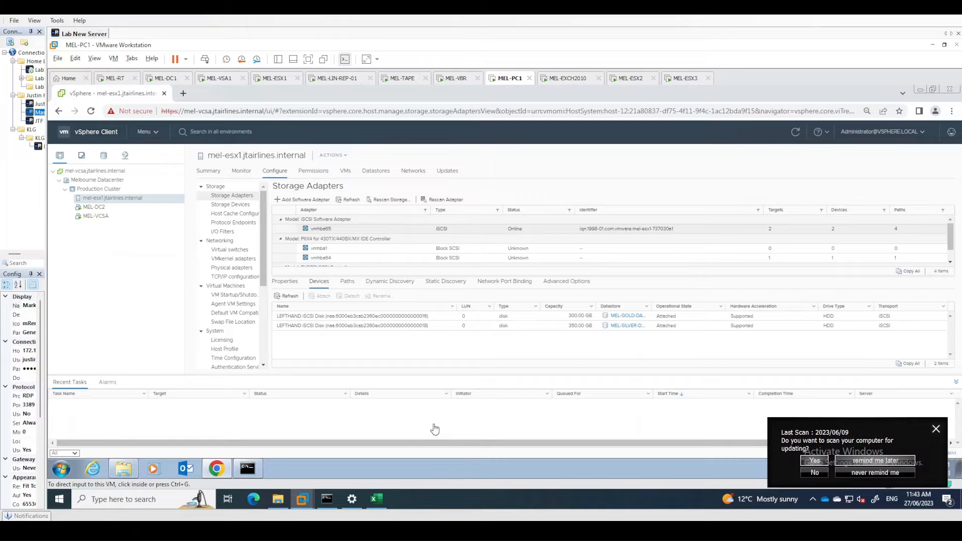
click(249, 470)
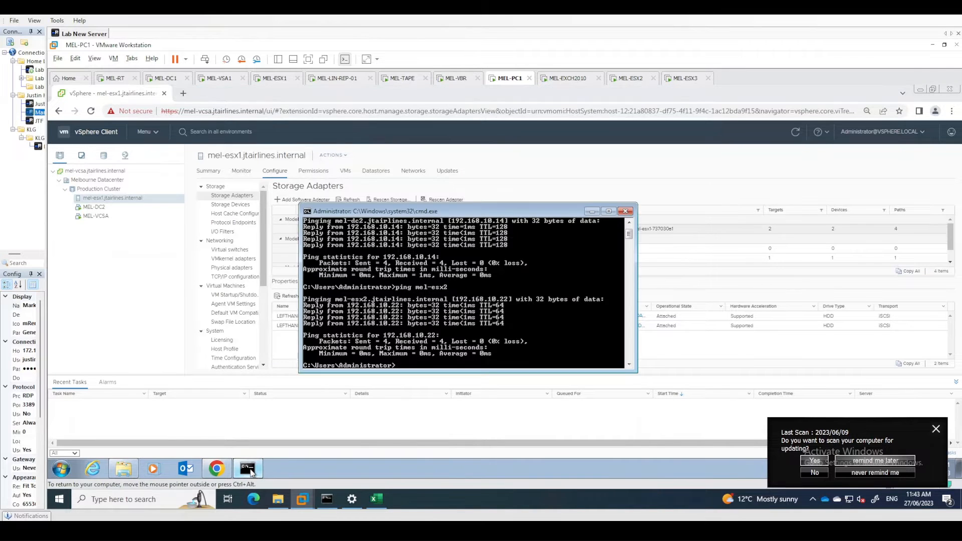
text(ping mel-esx2)
key(Return)
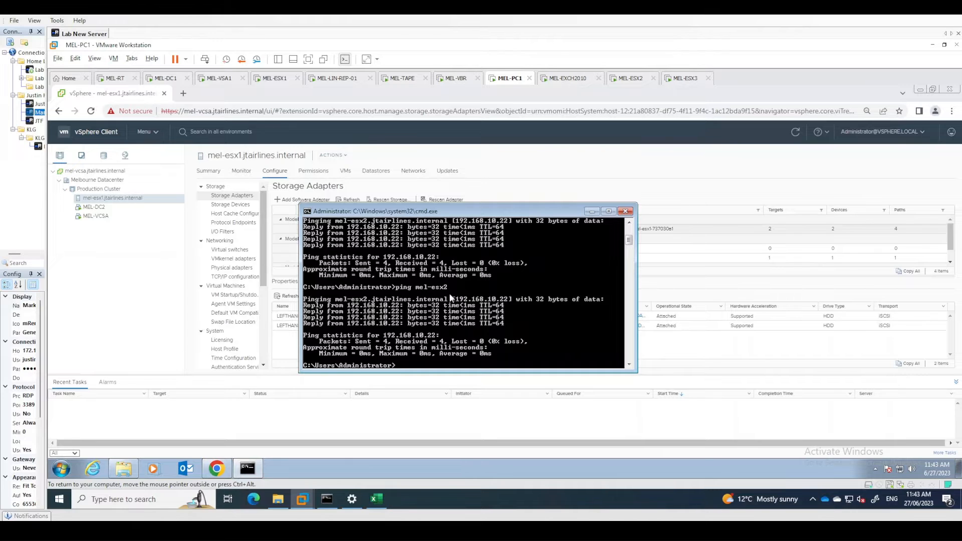
text(ping mel-esx3)
key(Return)
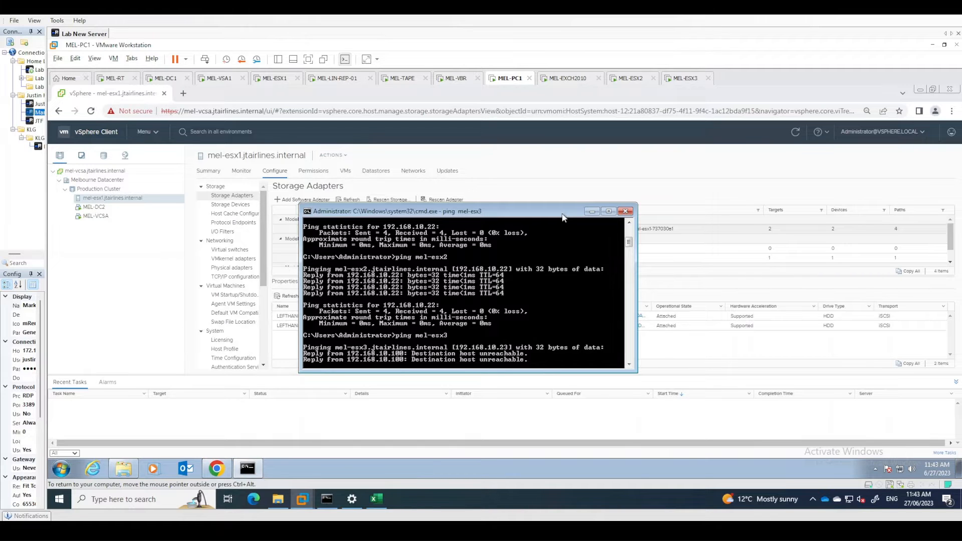
drag(562, 216, 538, 258)
click(567, 253)
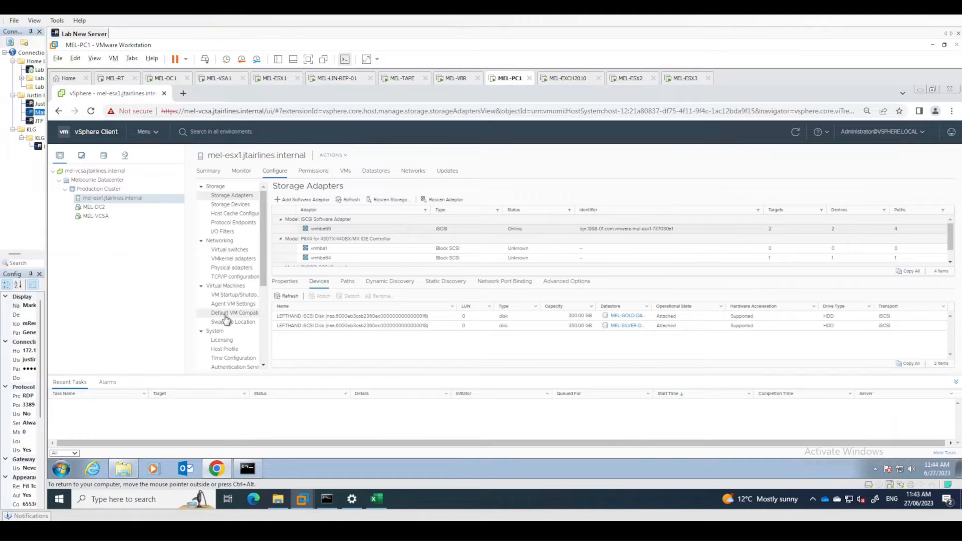
View the Host Profile settings of mel-esx1.jtairlines.internal in the vSphere Client
click(226, 352)
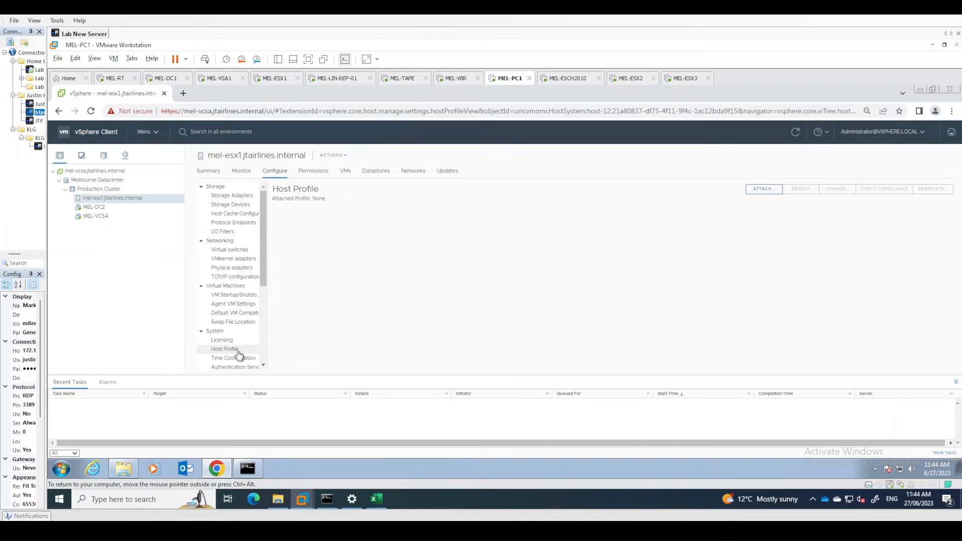
right_click(231, 350)
click(229, 351)
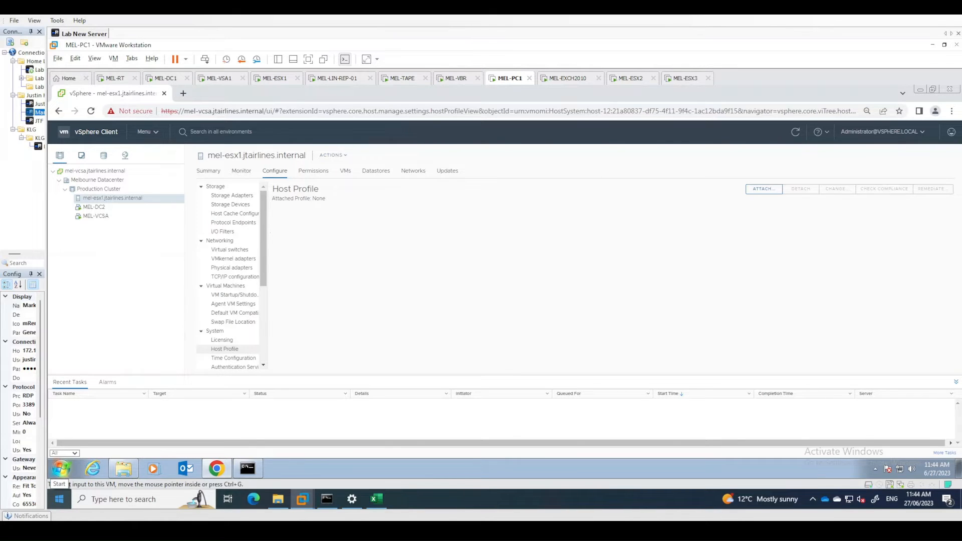
click(60, 470)
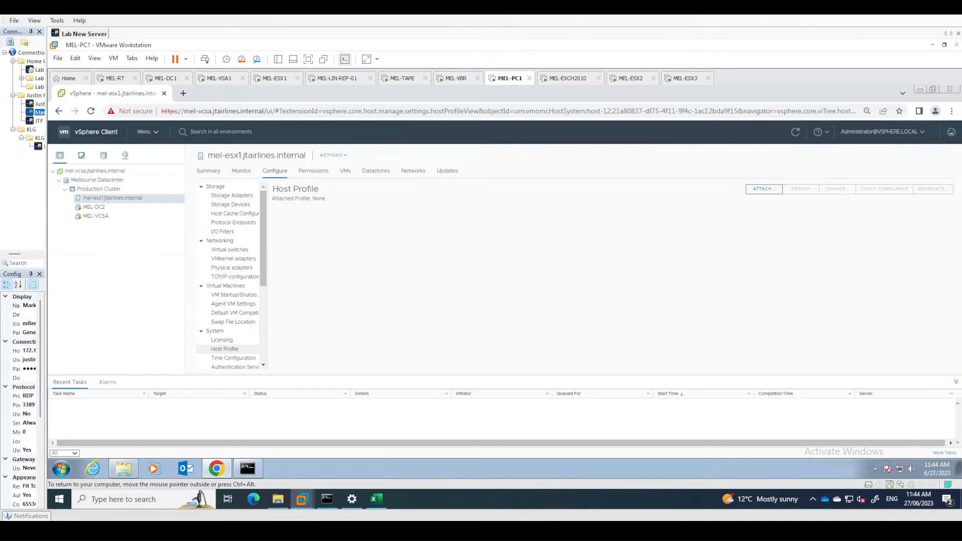
Extract a host profile from mel-esx1.jtairlines.internal and name it JTA Host Profile
right_click(109, 202)
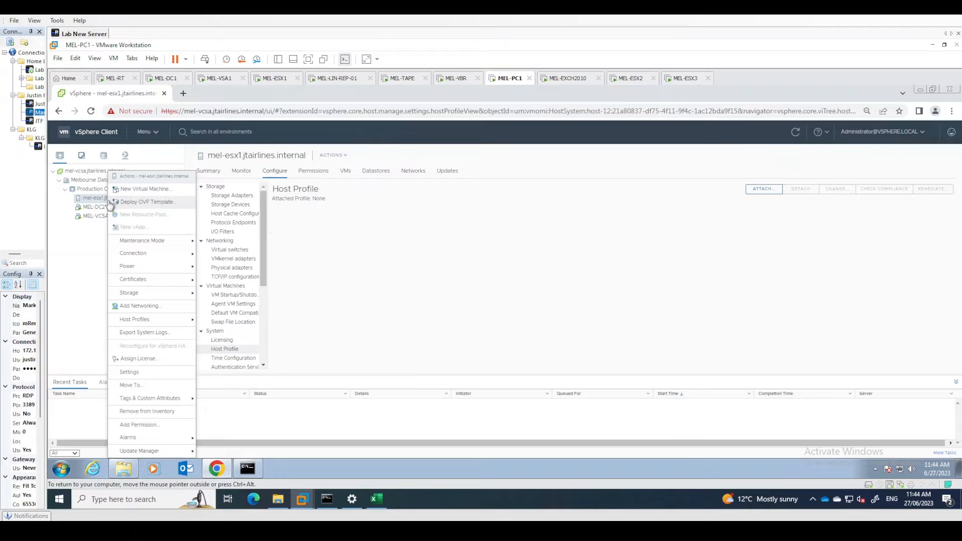
mouse_move(178, 323)
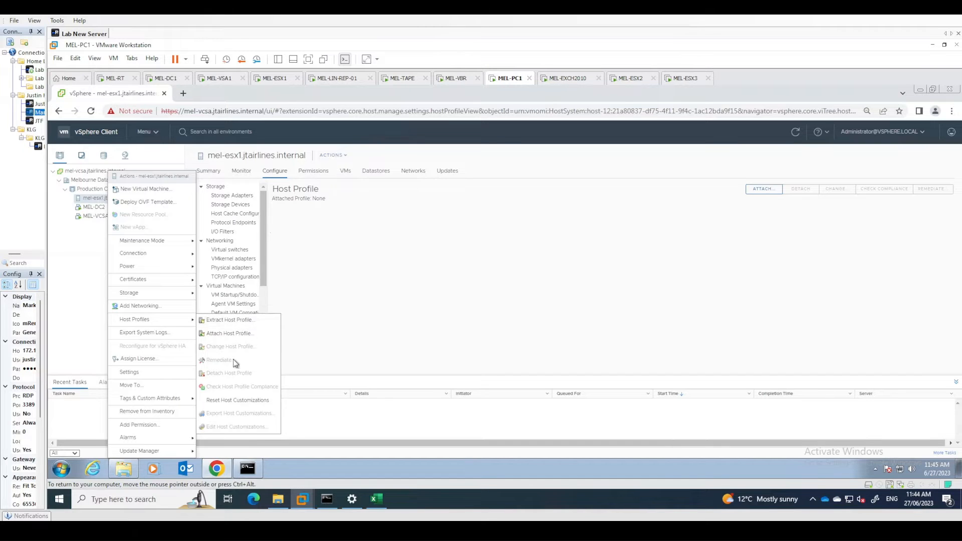
click(241, 321)
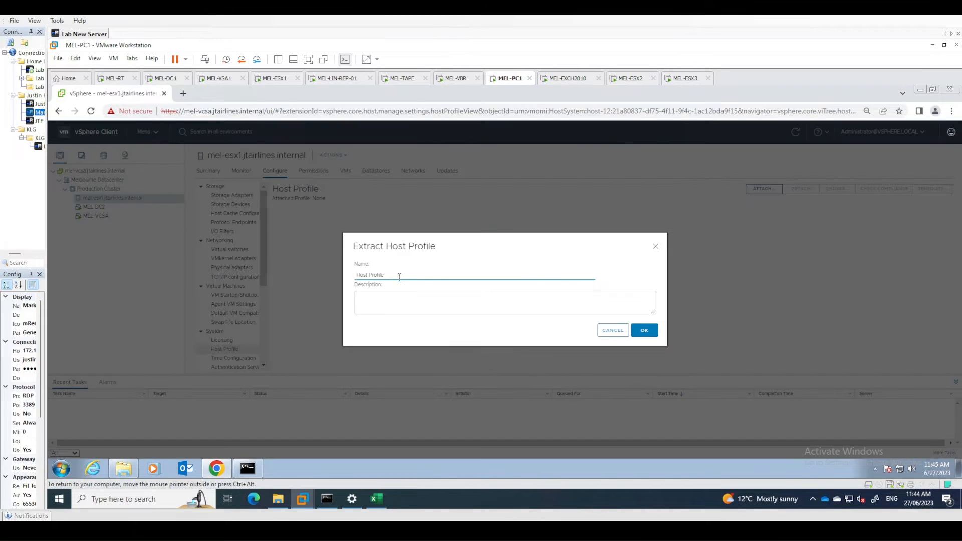
drag(400, 277, 355, 278)
click(420, 277)
text(JTA)
click(645, 332)
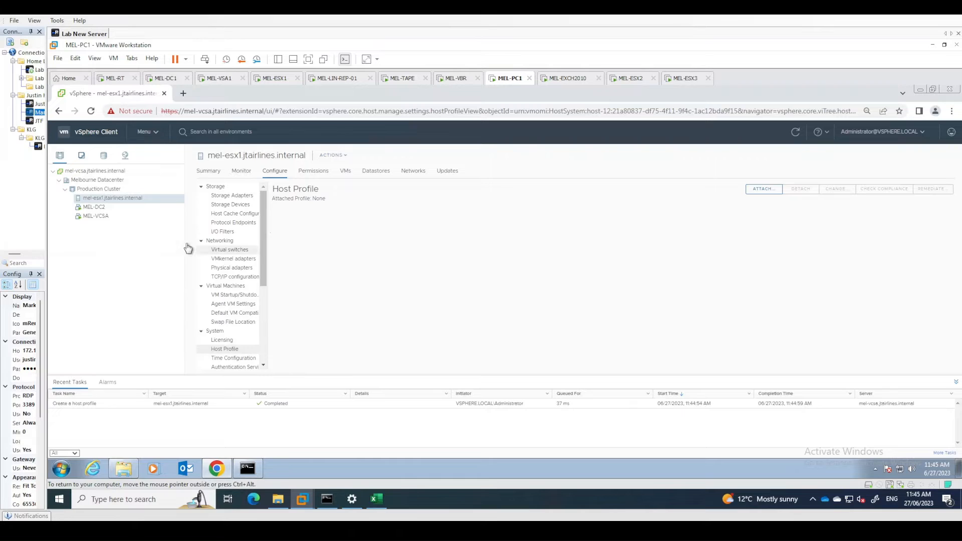
Find JTA Host Profile among the host profiles under Policies and Profiles and open its configuration
click(149, 133)
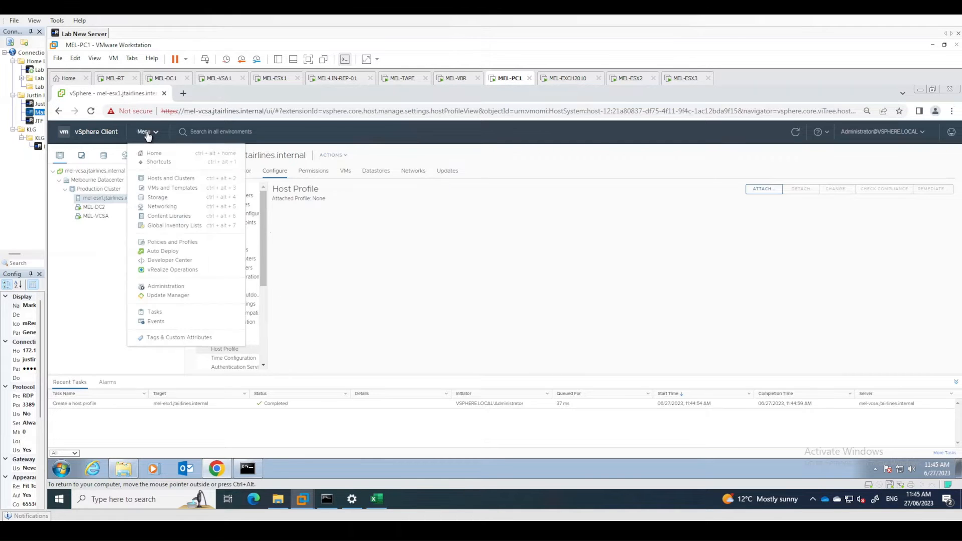
click(180, 243)
click(80, 177)
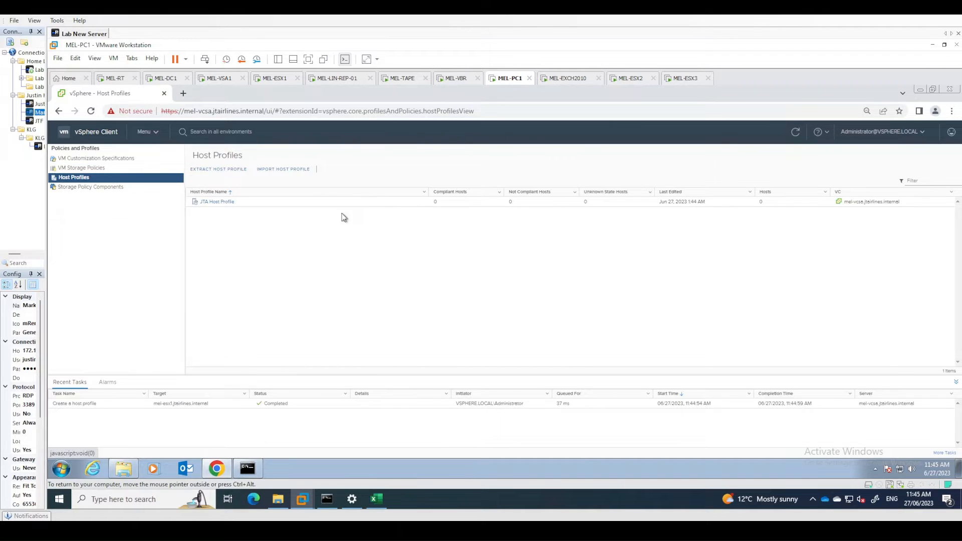
click(332, 203)
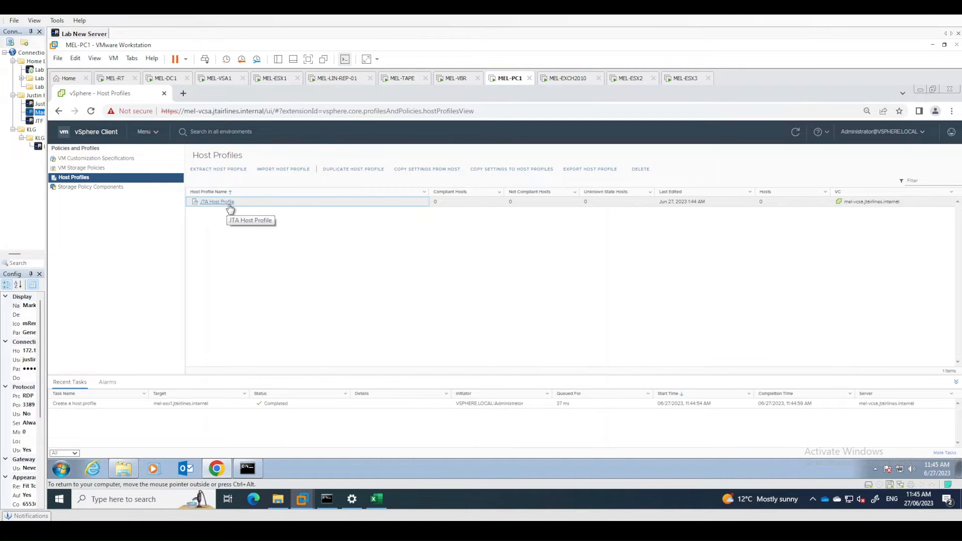
click(520, 214)
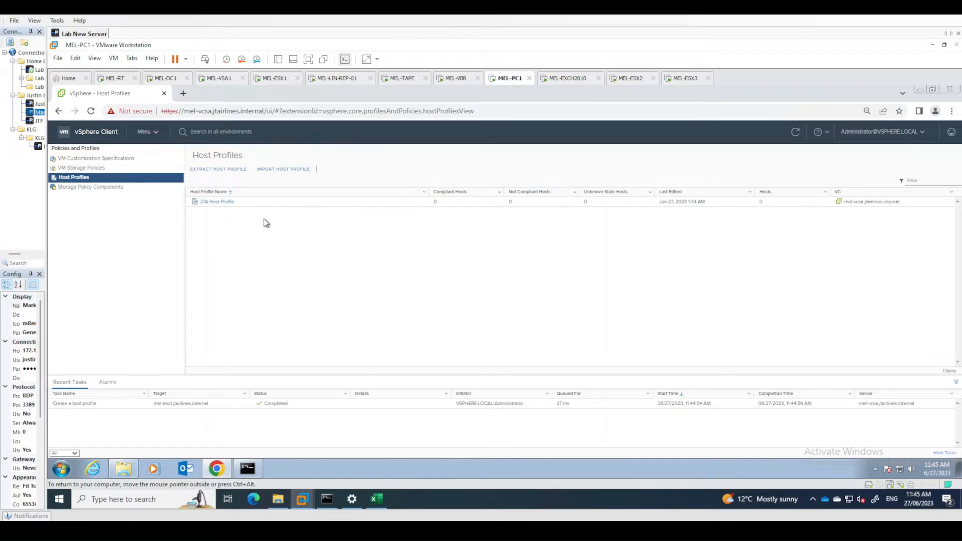
click(217, 202)
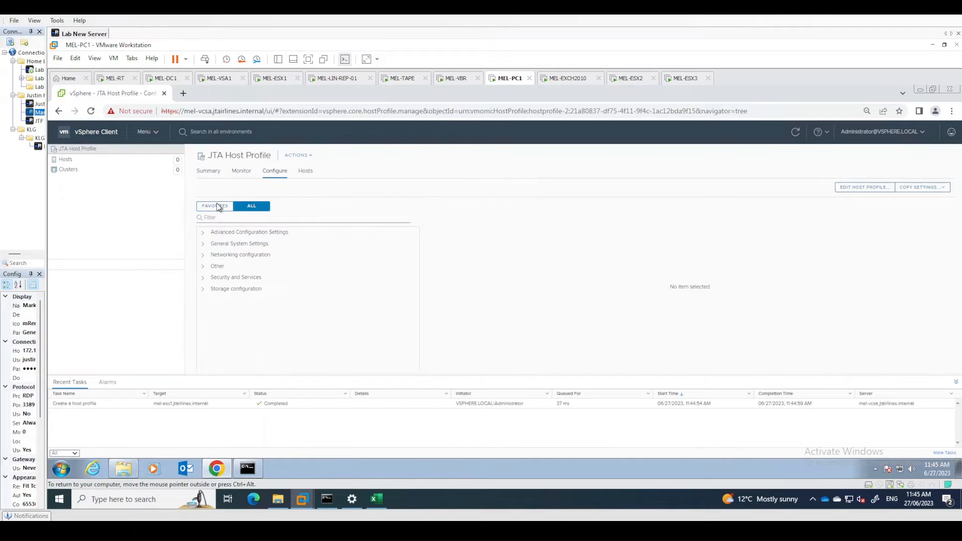
Examine the profile's advanced configuration options, including Misc.HeartbeatTimeout and Syslog.loggers.hbragent.size
click(202, 232)
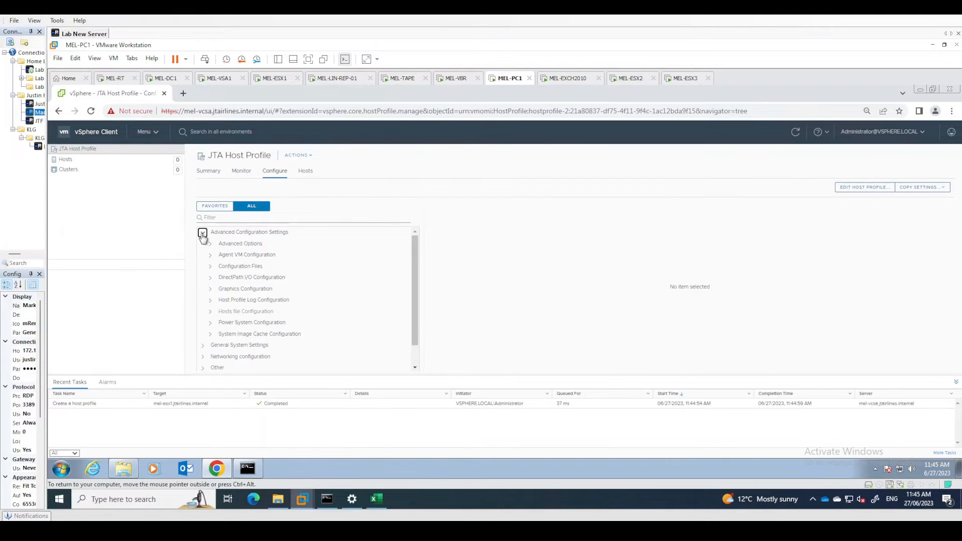
click(211, 244)
click(218, 255)
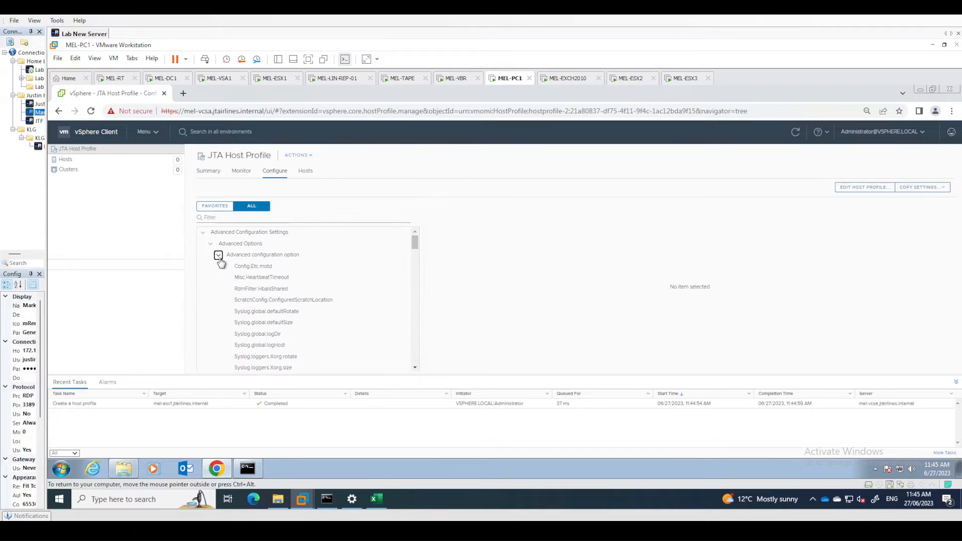
click(266, 268)
click(270, 278)
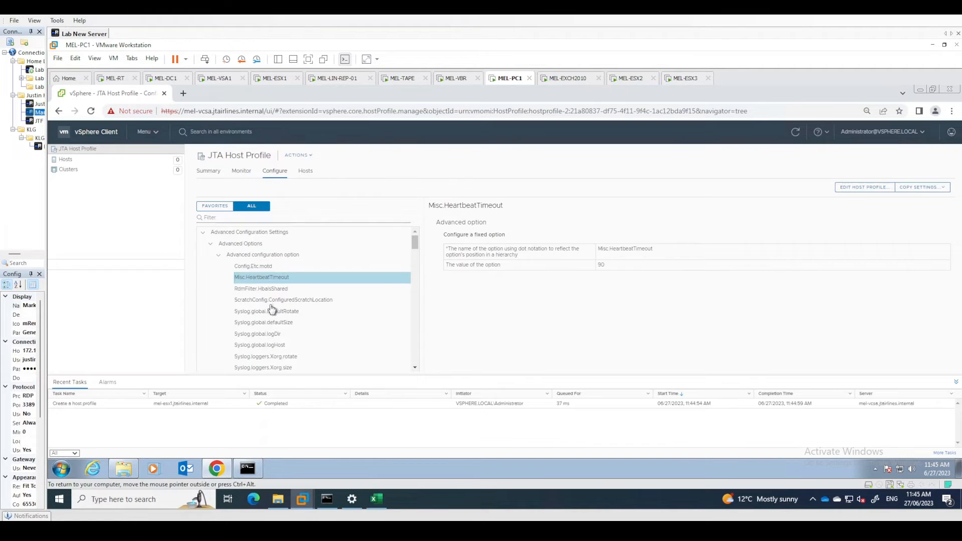
scroll(294, 322, down, 5)
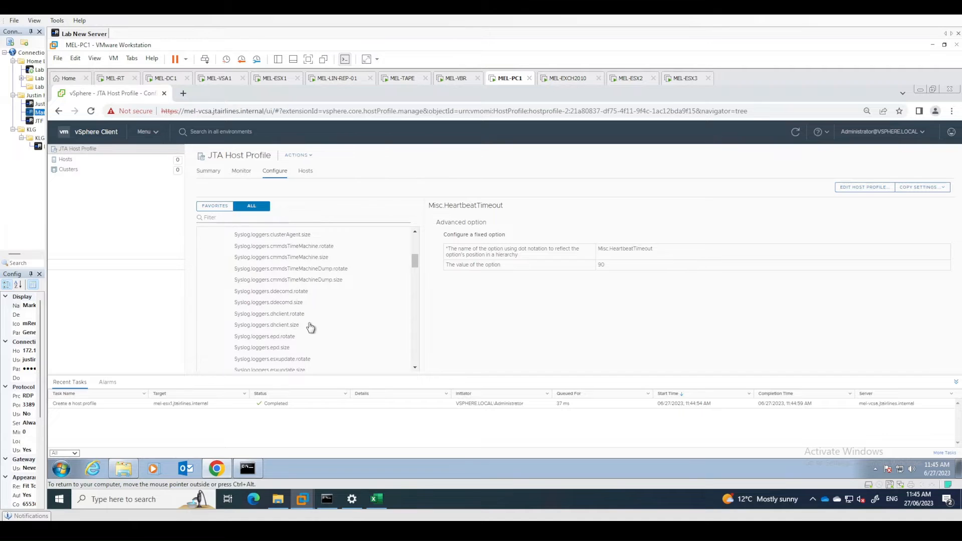
scroll(279, 308, down, 3)
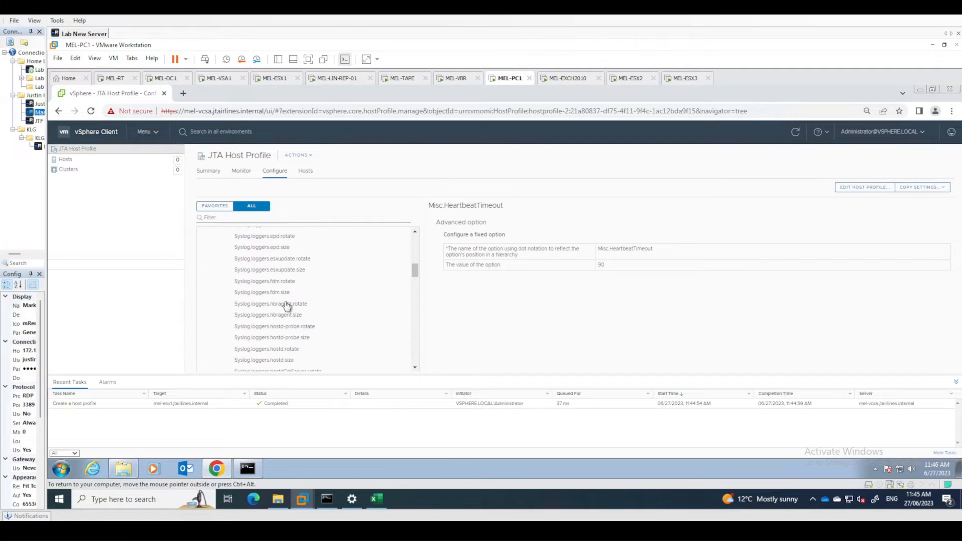
click(284, 317)
scroll(284, 316, down, 10)
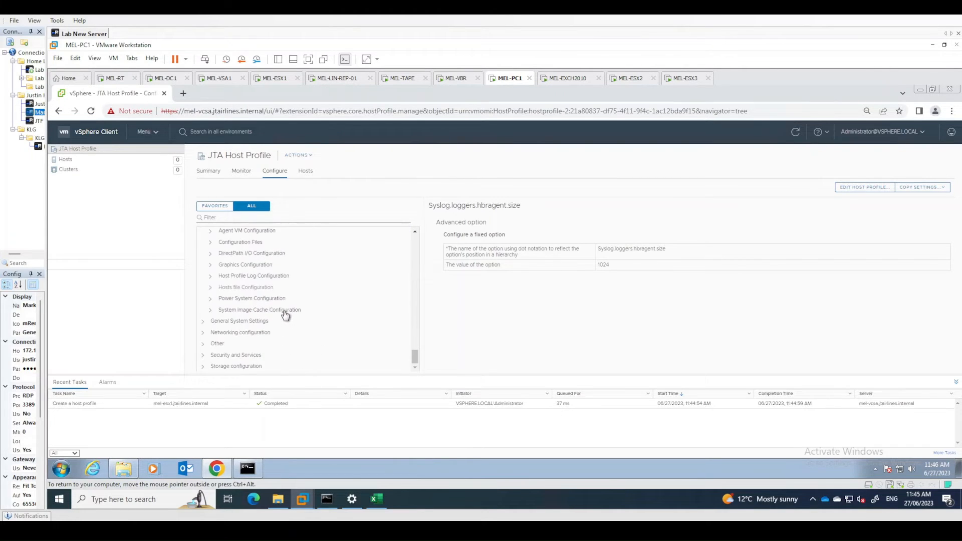
Examine the profile's networking configuration, expanding the standard switch vSwitch0
click(202, 332)
scroll(235, 337, down, 1)
scroll(236, 337, down, 2)
click(211, 244)
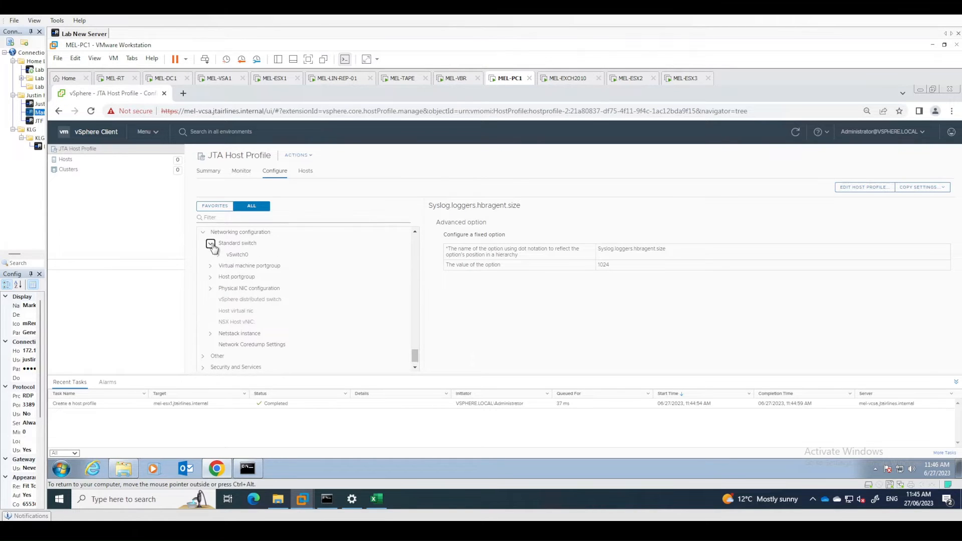
click(218, 255)
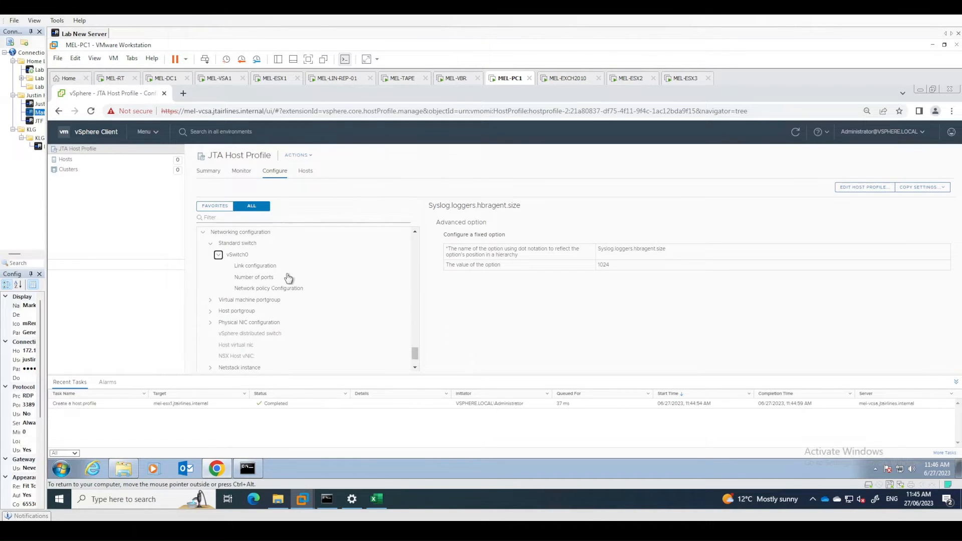
scroll(256, 323, down, 2)
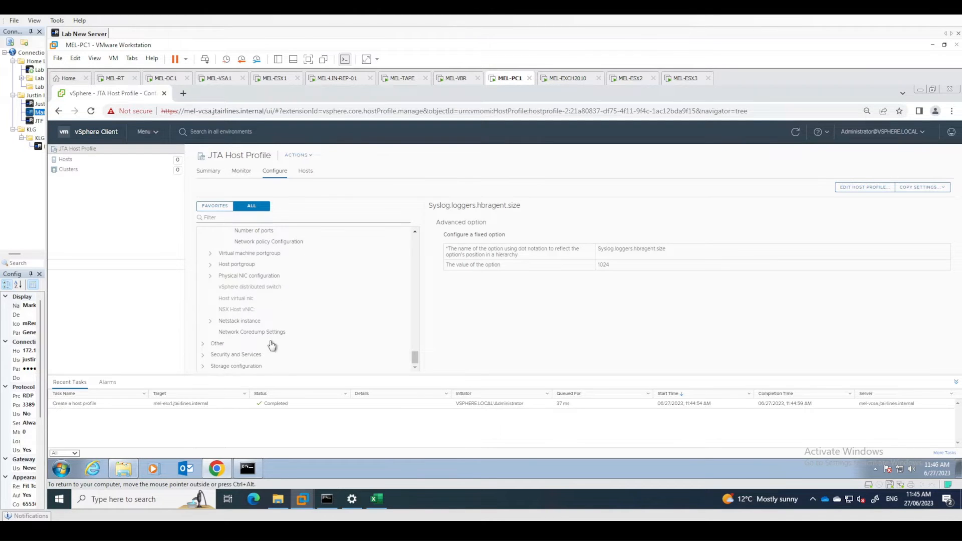
scroll(250, 294, up, 3)
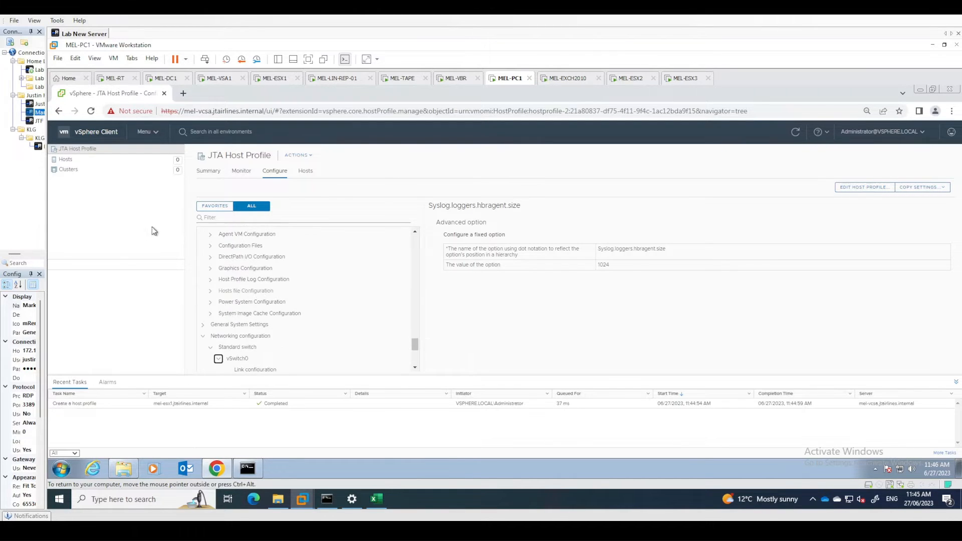
Collapse the networking and advanced configuration sections of JTA Host Profile and view its storage configuration
click(203, 336)
scroll(274, 313, up, 10)
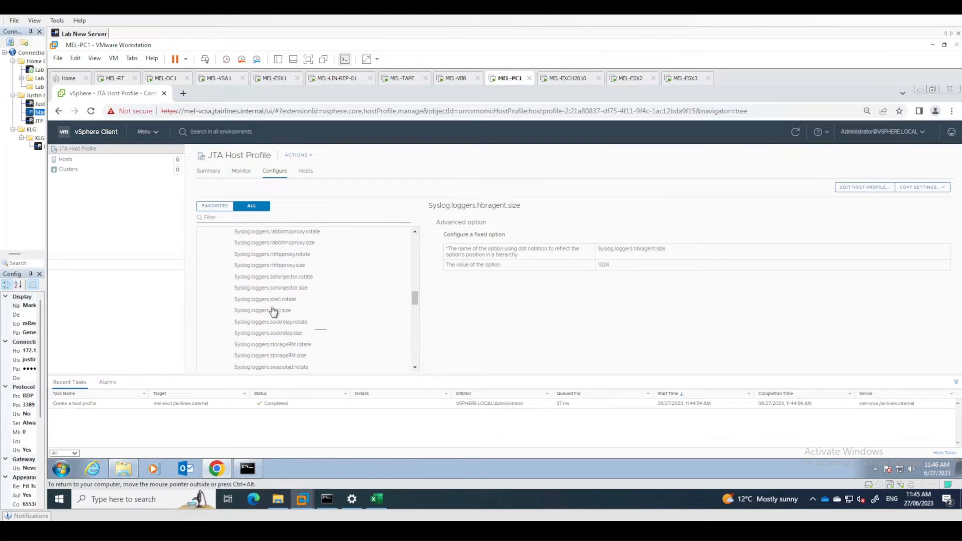
click(211, 244)
click(202, 232)
click(332, 292)
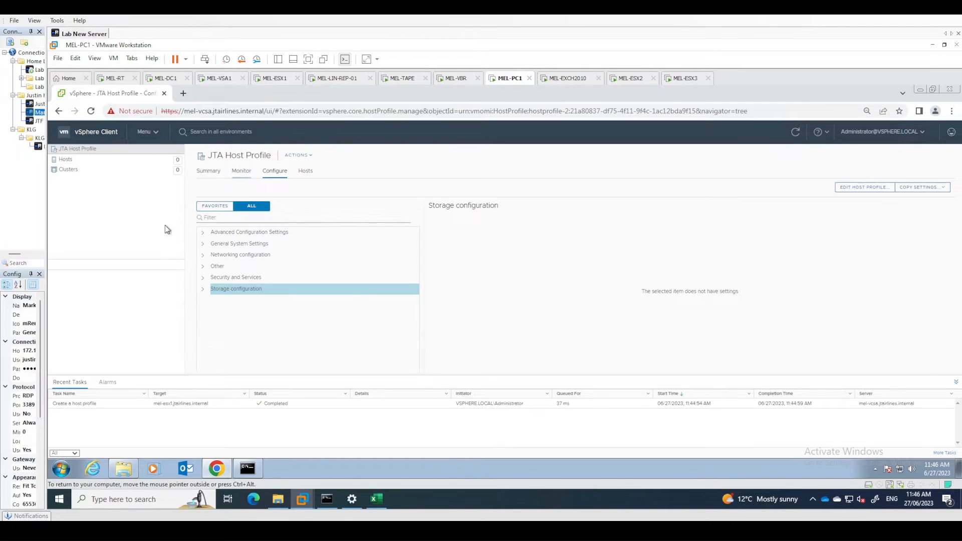
Attach JTA Host Profile to Production Cluster and check the compliance of mel-esx1.jtairlines.internal
click(156, 132)
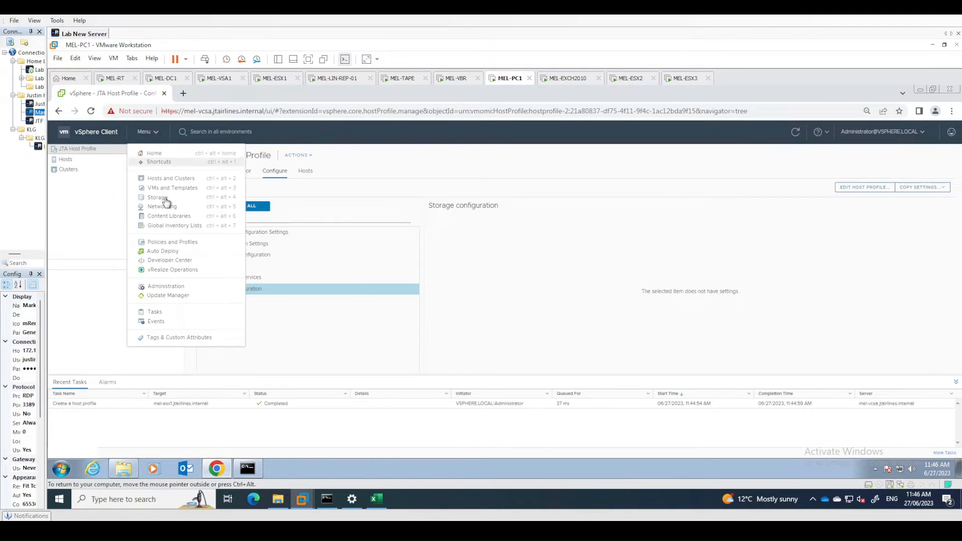
click(174, 179)
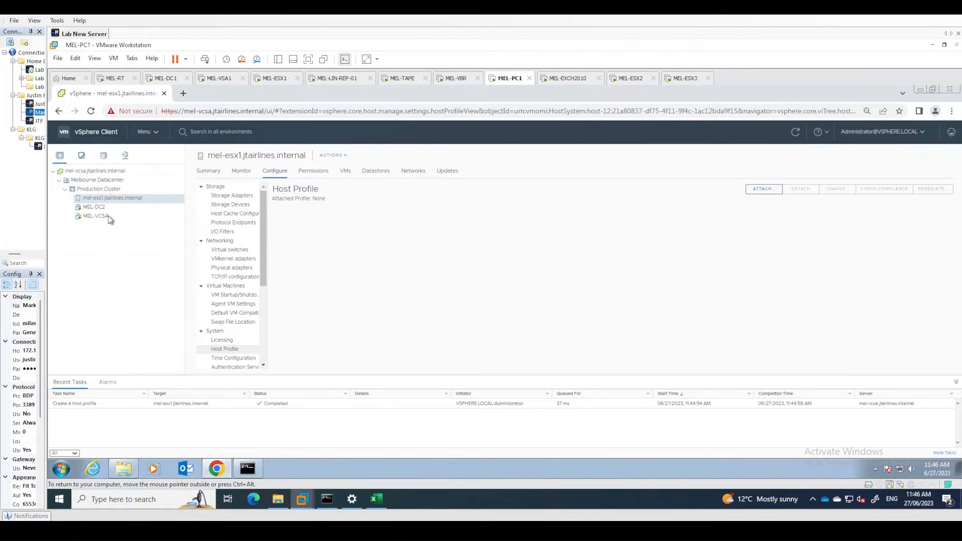
click(98, 190)
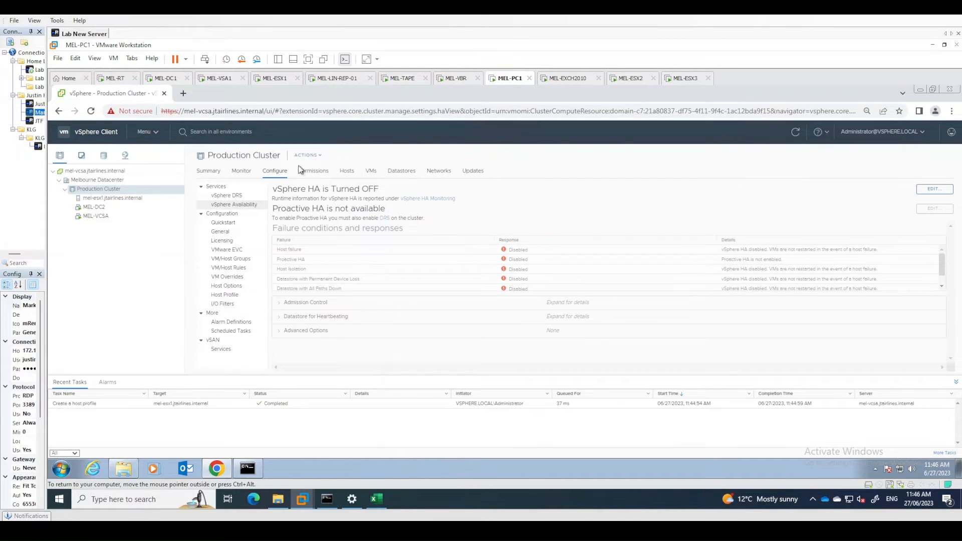
click(236, 296)
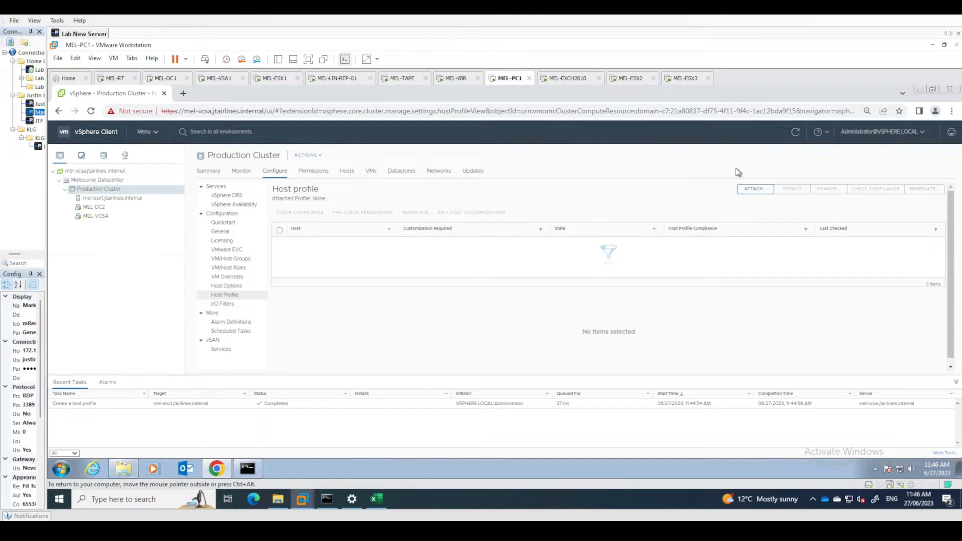
click(754, 190)
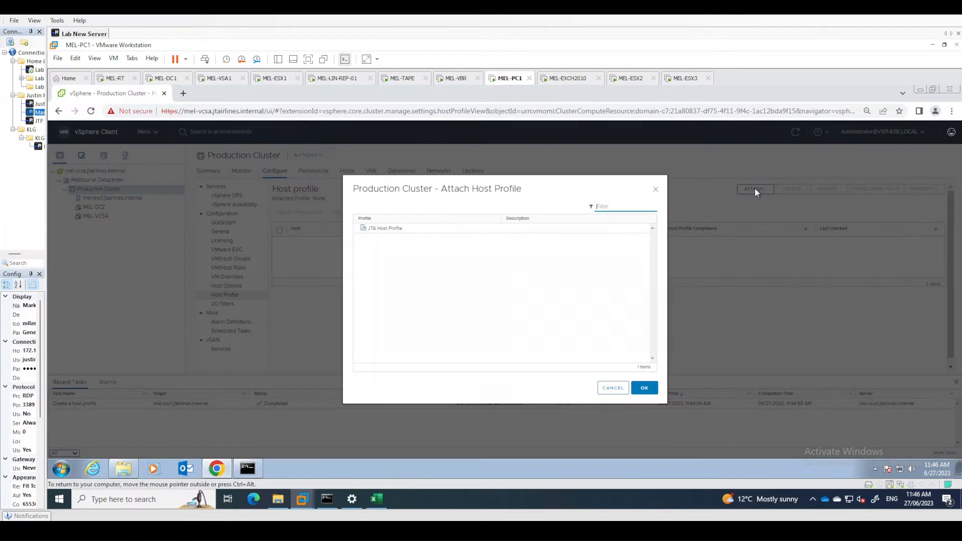
click(397, 232)
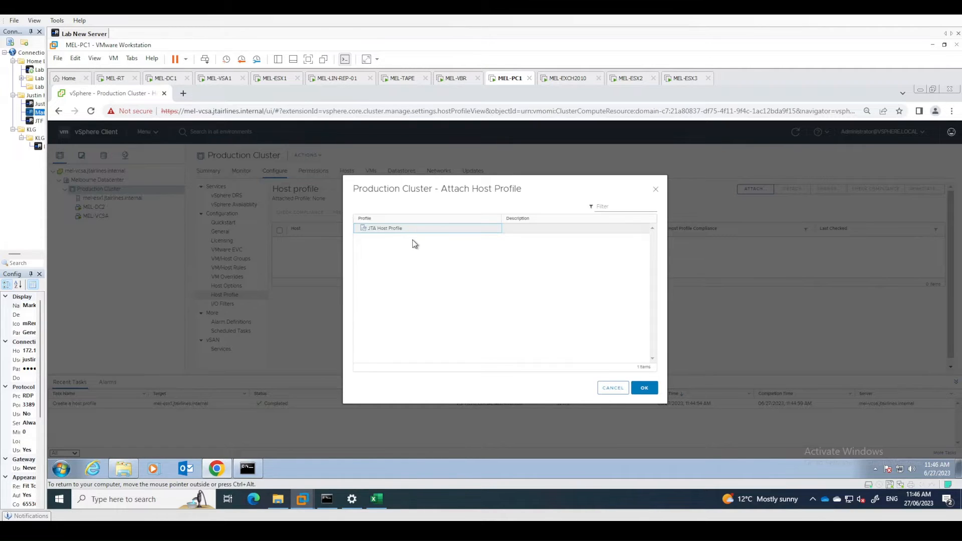
click(645, 389)
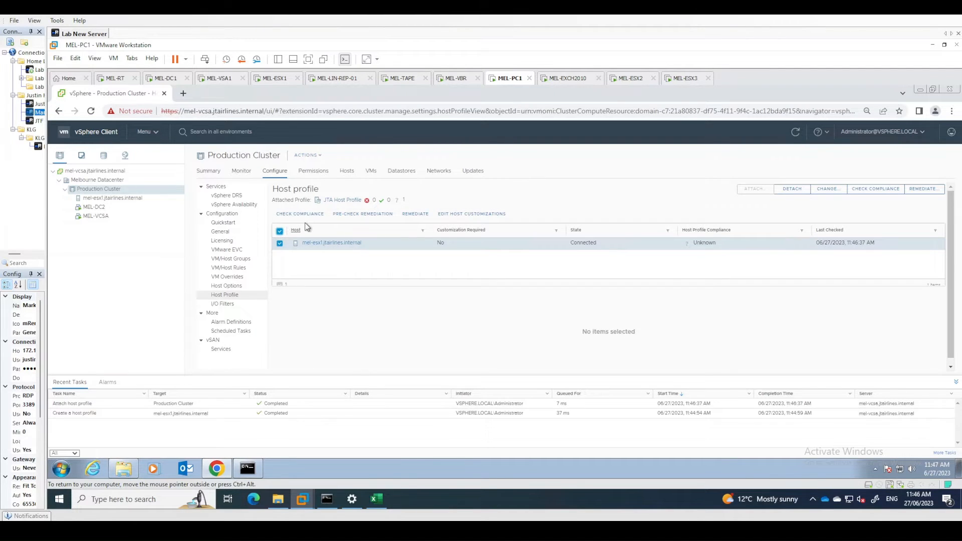
click(305, 215)
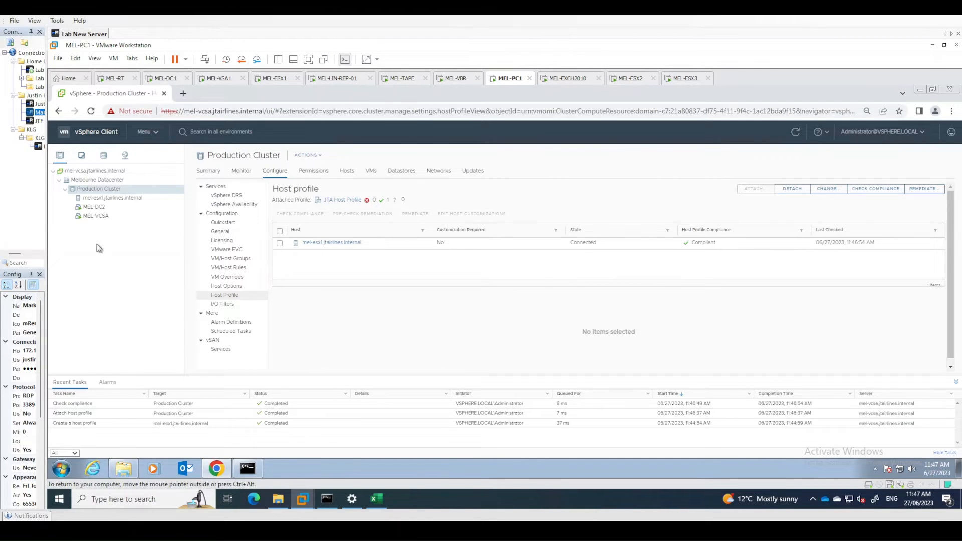
Repeat the ping of mel-esx3 in the command prompt to test its connectivity
right_click(108, 190)
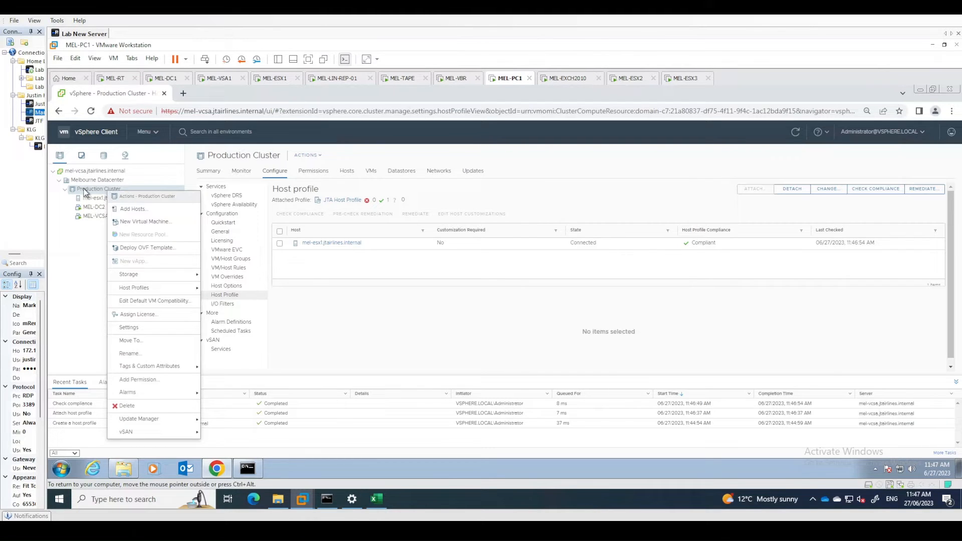
click(89, 264)
click(247, 469)
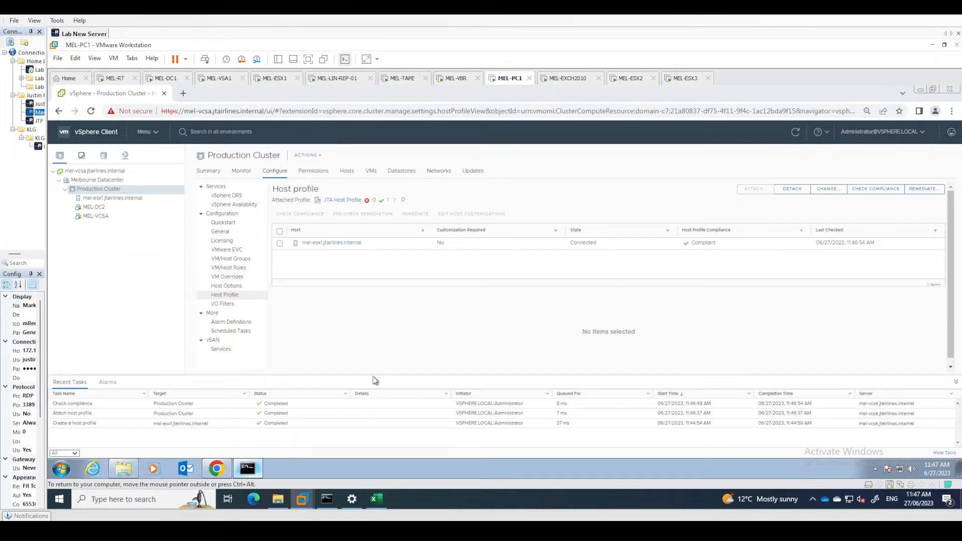
key(Up)
key(Return)
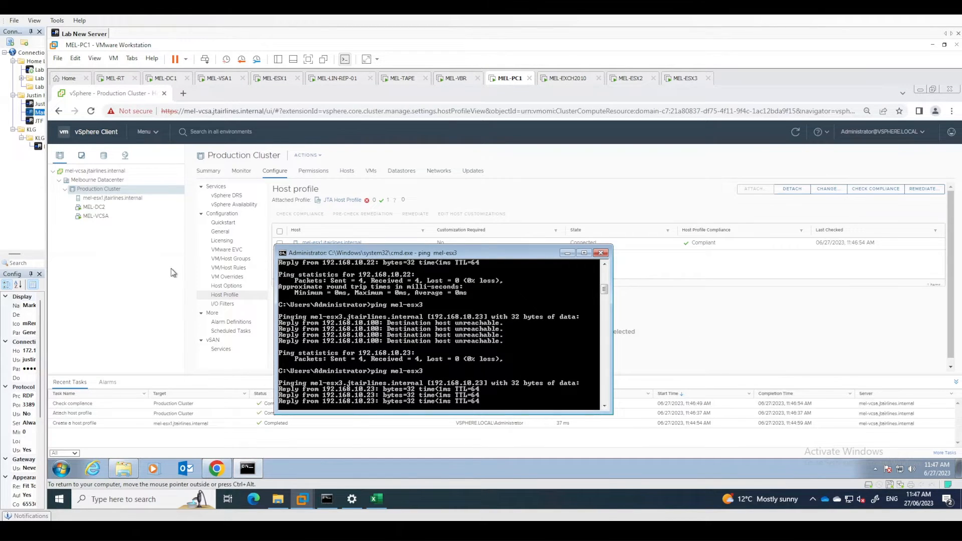
Start adding hosts to Production Cluster, entering mel-esx2.jtairlines.internal with username root and the account password
click(111, 238)
right_click(109, 190)
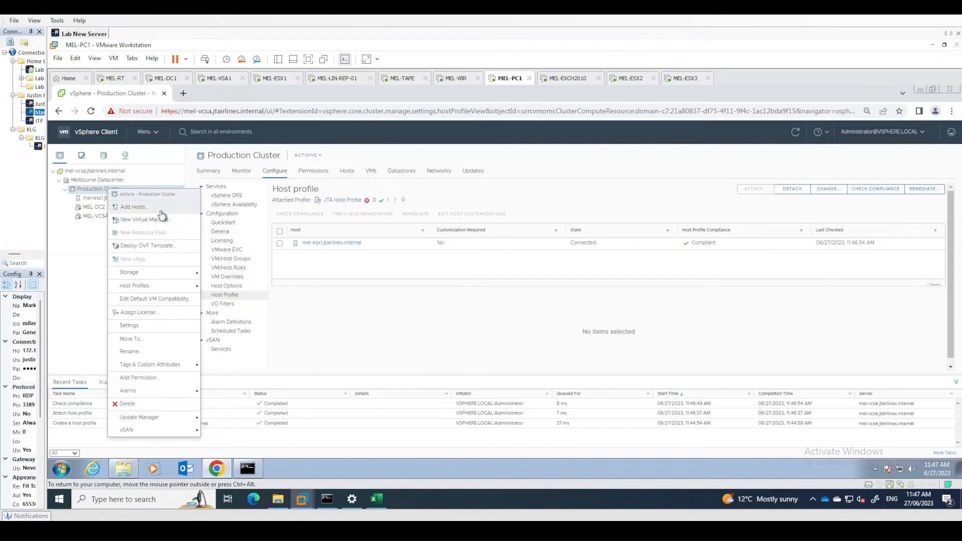
click(133, 207)
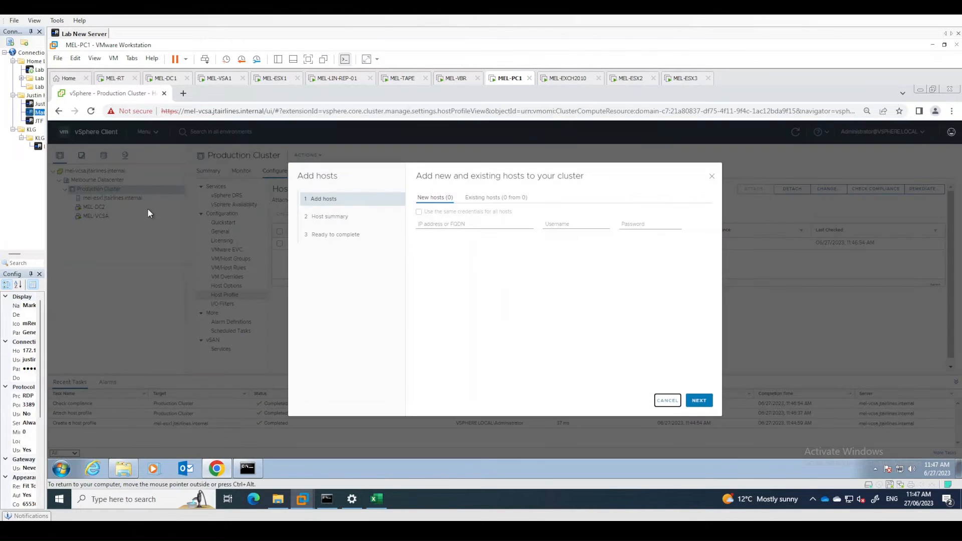
text(mel-esx2.jtai)
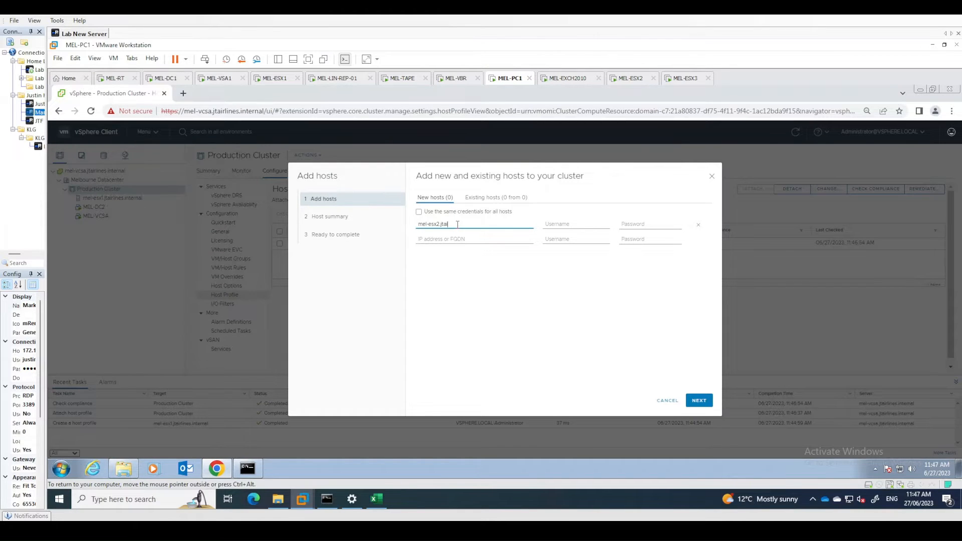
text(rlines.internal)
key(Tab)
key(Tab)
text(V)
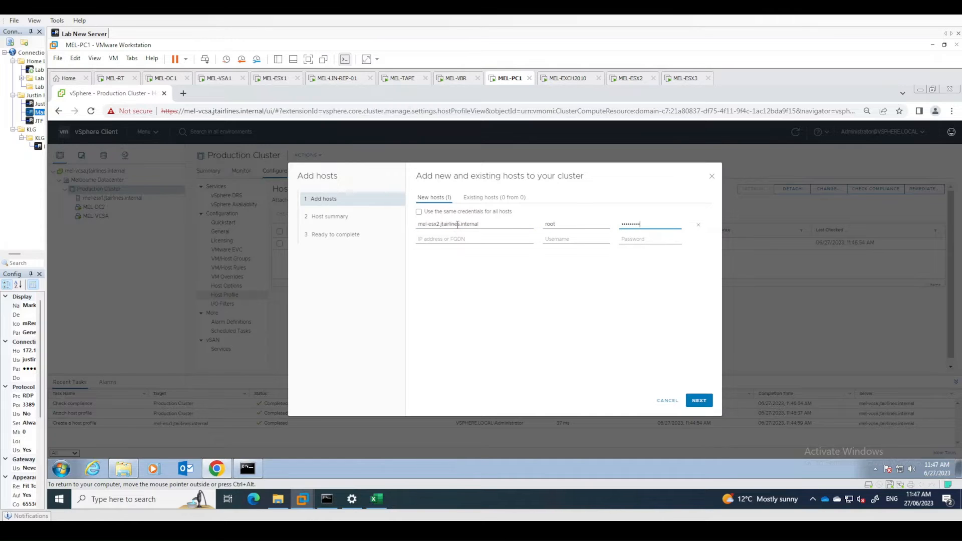
Use the same credentials for all hosts, add mel-esx3.jtairlines.internal as the second new host and continue
click(419, 211)
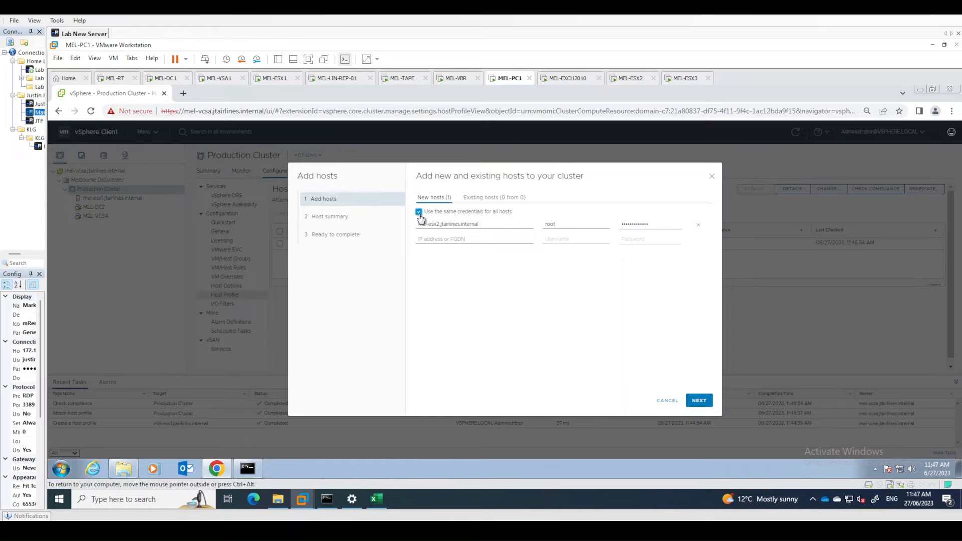
click(430, 238)
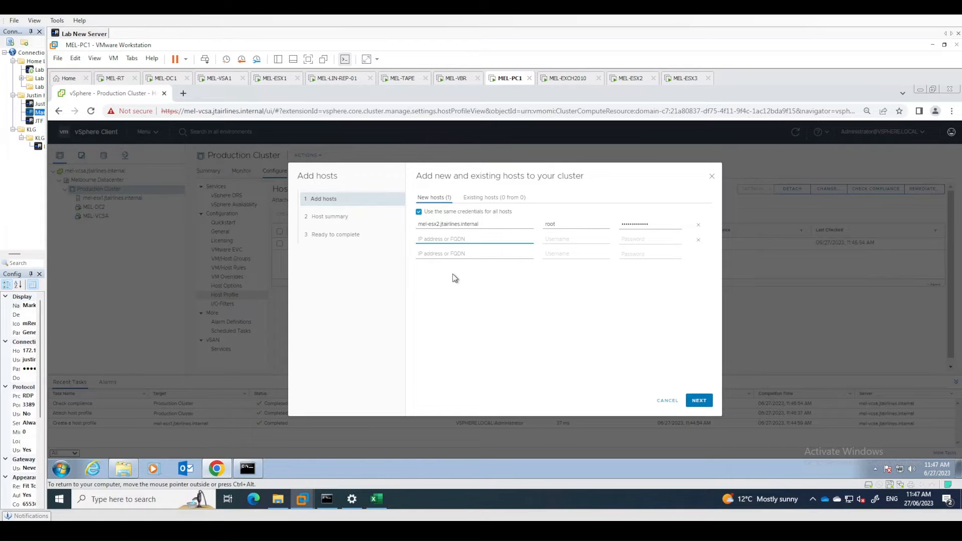
text(mel-esx3.jtairlinesinte)
key(BackSpace)
key(BackSpace)
key(BackSpace)
key(BackSpace)
click(491, 222)
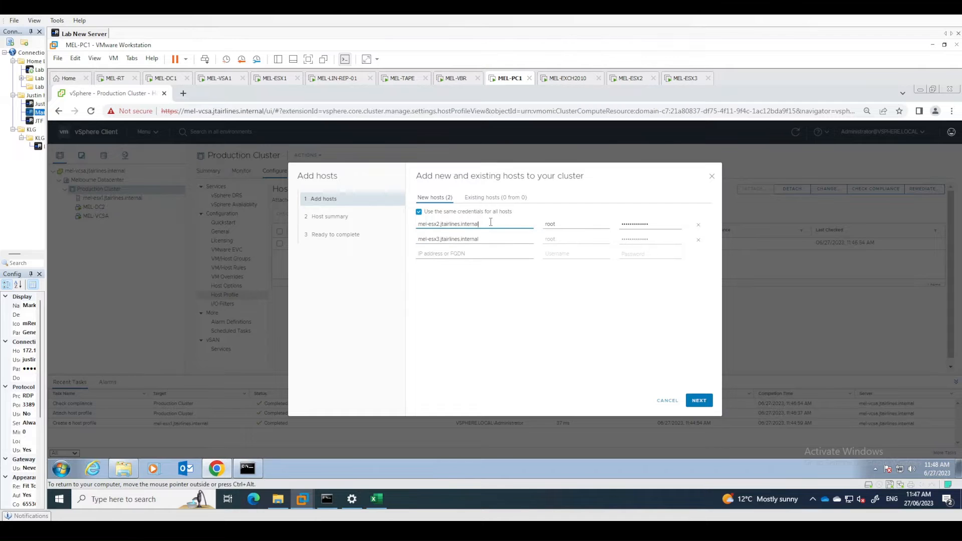
click(493, 238)
click(699, 400)
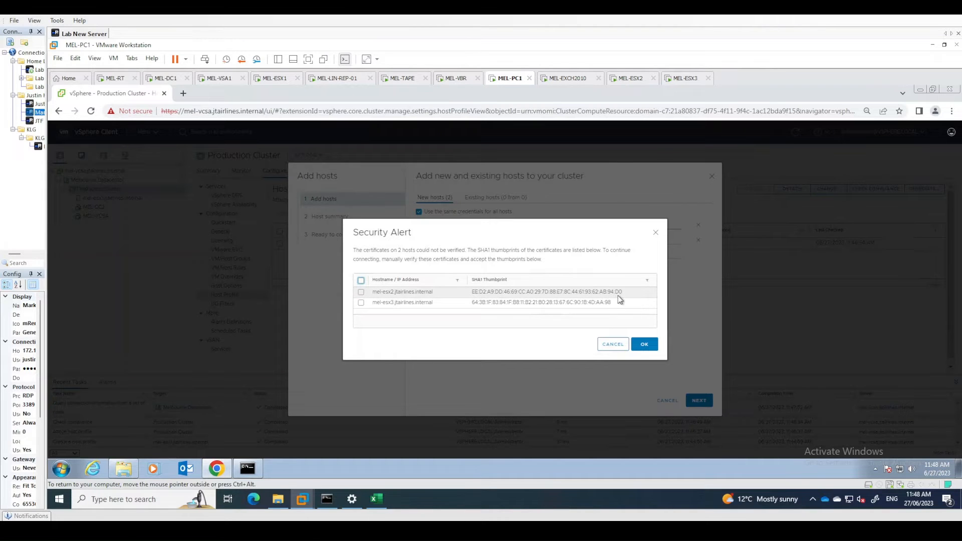
Switch to the MEL-ESX2 console and log in to its system customization as root with the account password
click(629, 81)
click(526, 259)
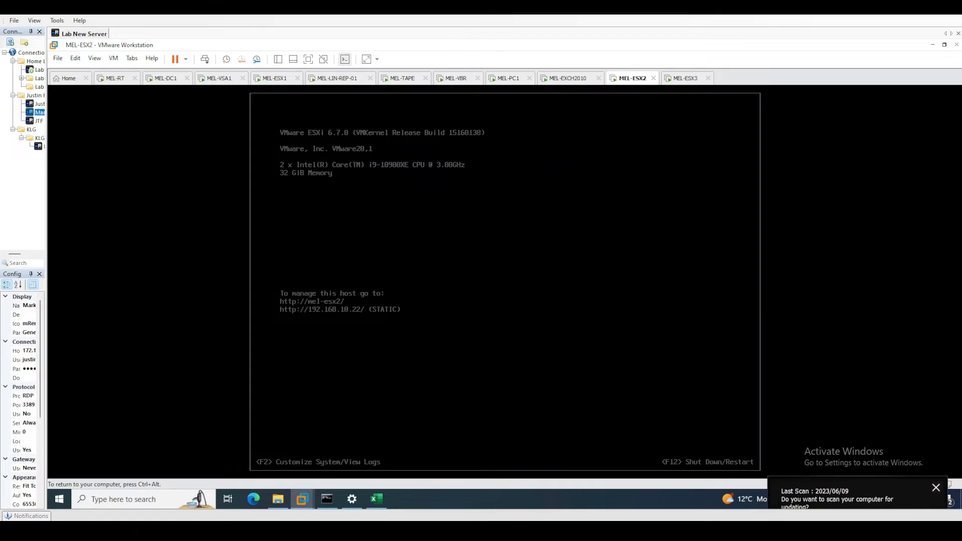
key(F2)
key(Tab)
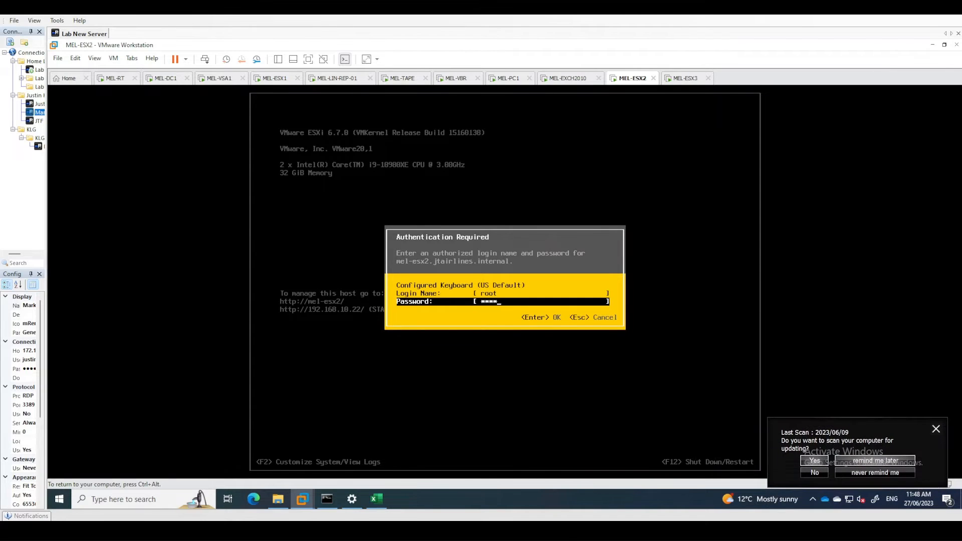
Submit the root login on the MEL-ESX2 console and view its support information to read the SSL thumbprint
key(Return)
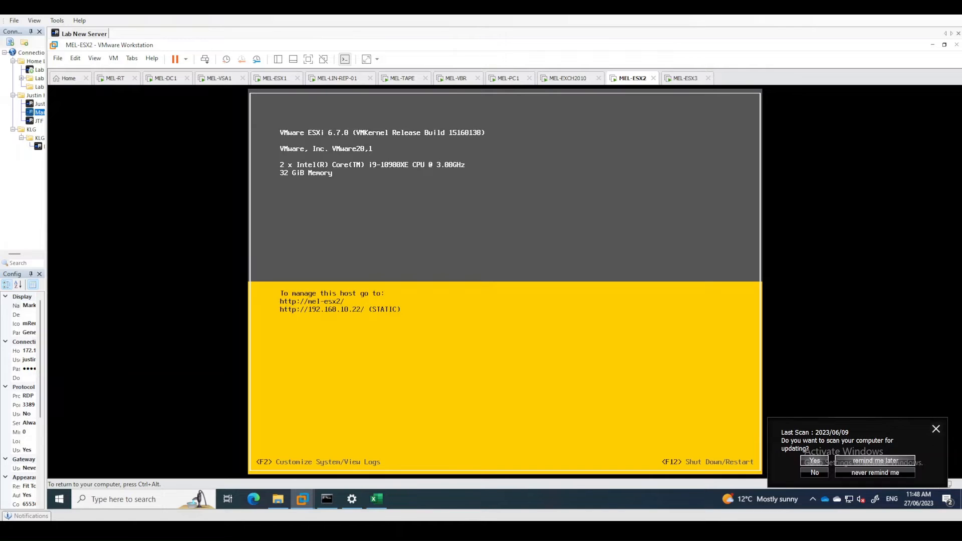
key(Down)
key(Down)
key(Down)
key(Down)
key(Down)
key(Down)
key(Down)
key(Down)
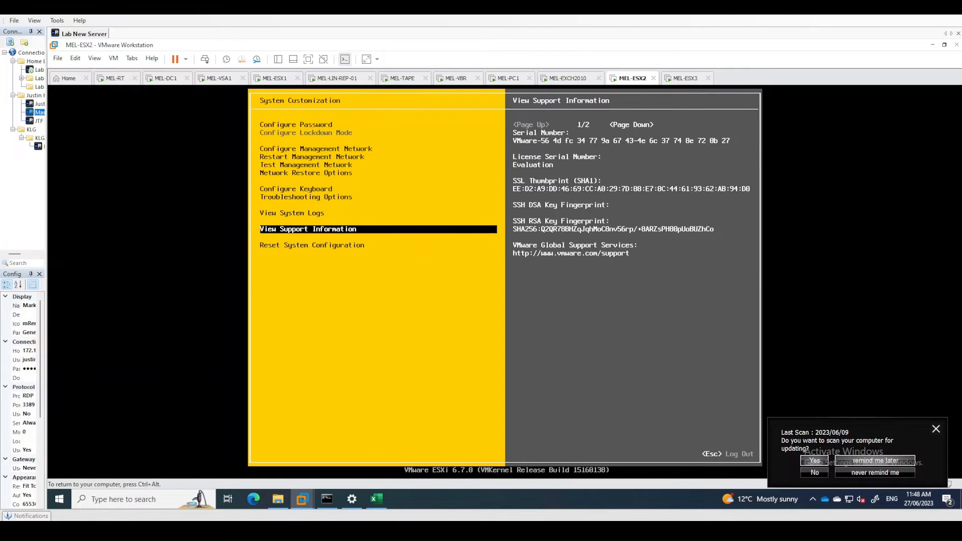
On the MEL-PC1 machine, accept the certificate thumbprints of mel-esx2 and mel-esx3 and finish adding both hosts to Production Cluster
key(ctrl+alt)
click(514, 81)
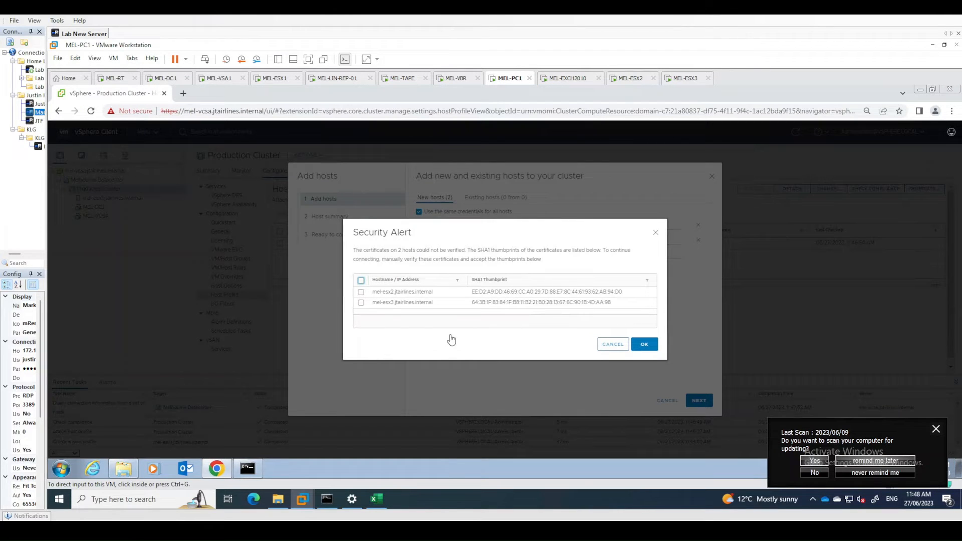
click(361, 282)
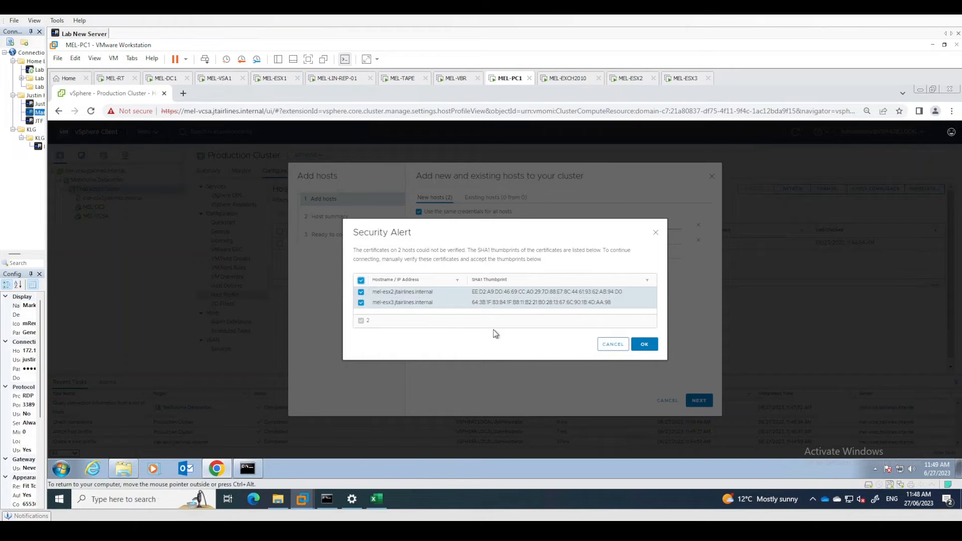
click(644, 344)
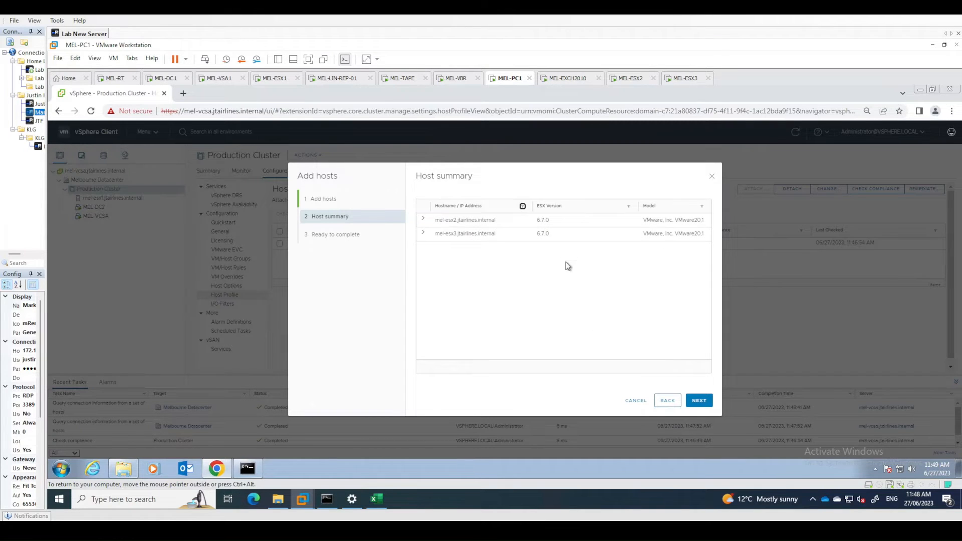
click(693, 402)
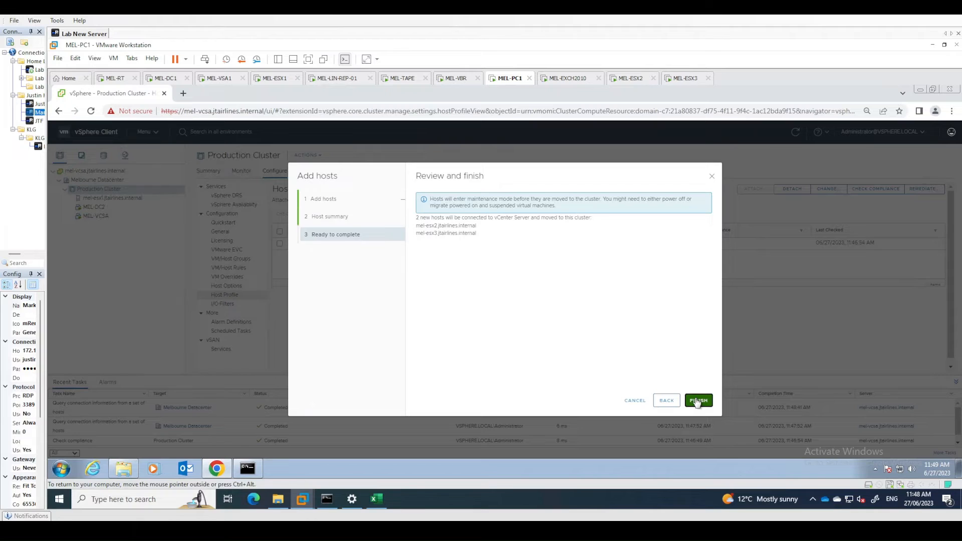
click(697, 402)
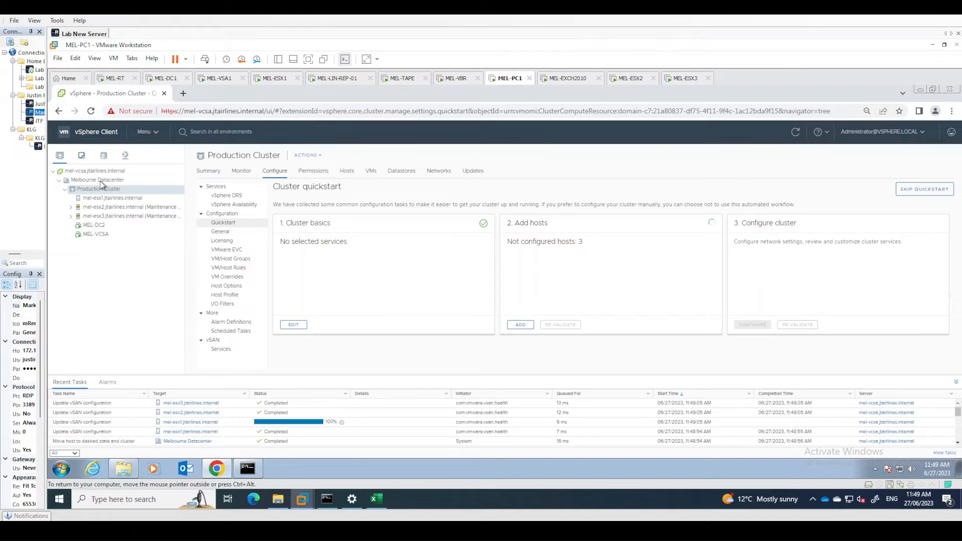
Run a host profile compliance check on all three hosts in Production Cluster
click(226, 295)
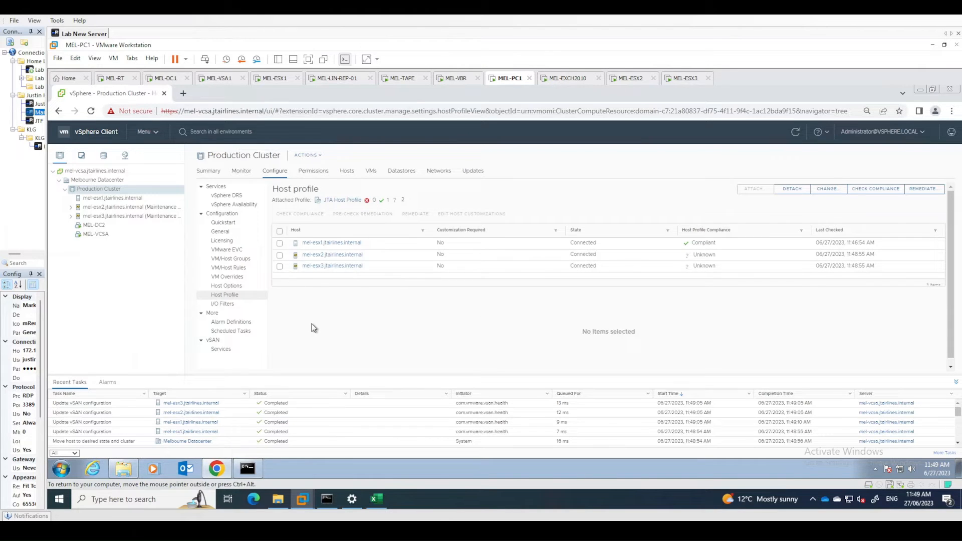
click(279, 232)
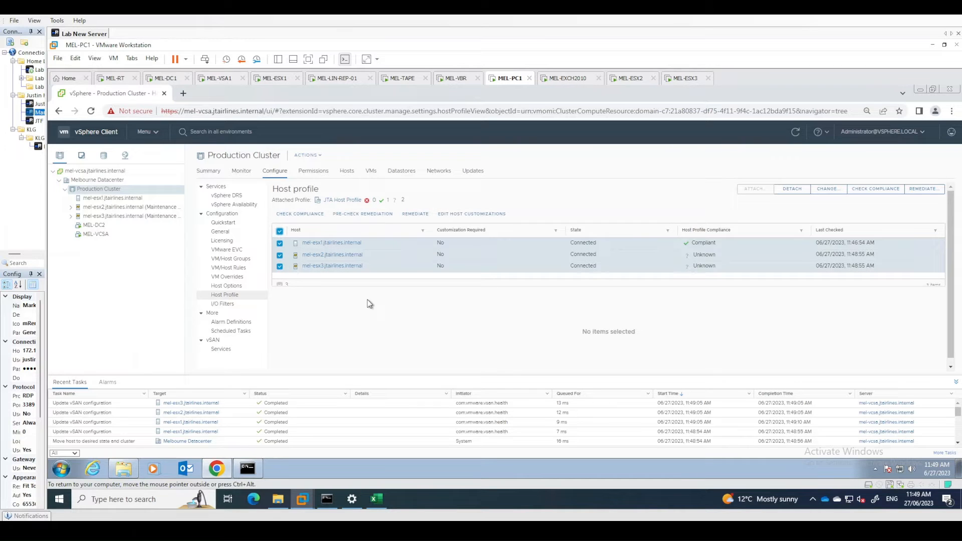
click(317, 214)
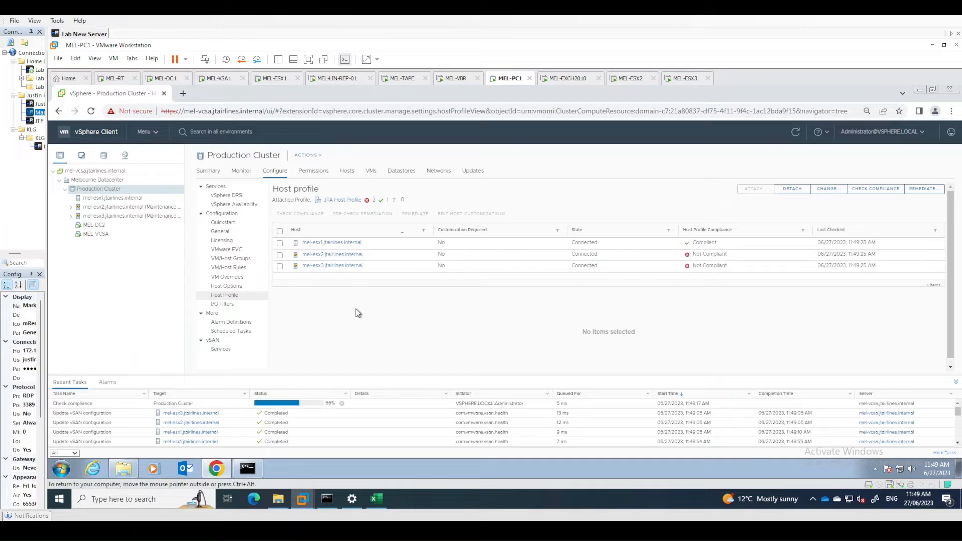
Examine the host profile compliance details of mel-esx2, including its storage, networking, time and iSCSI settings
click(720, 258)
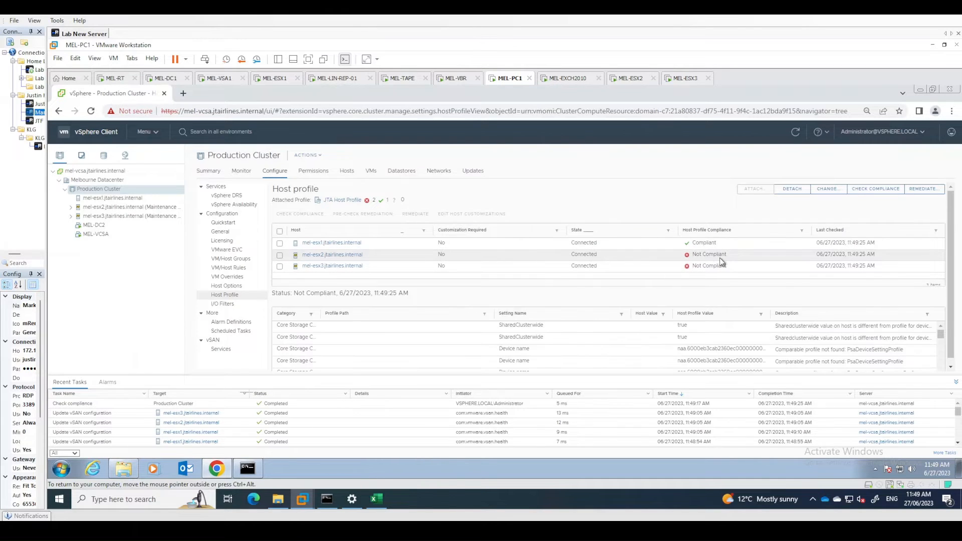
scroll(731, 335, down, 5)
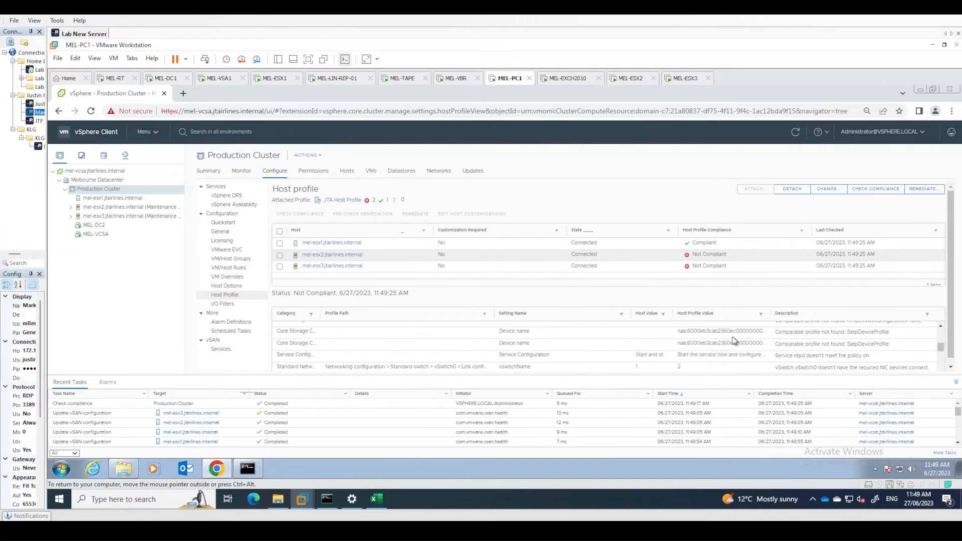
scroll(623, 353, down, 2)
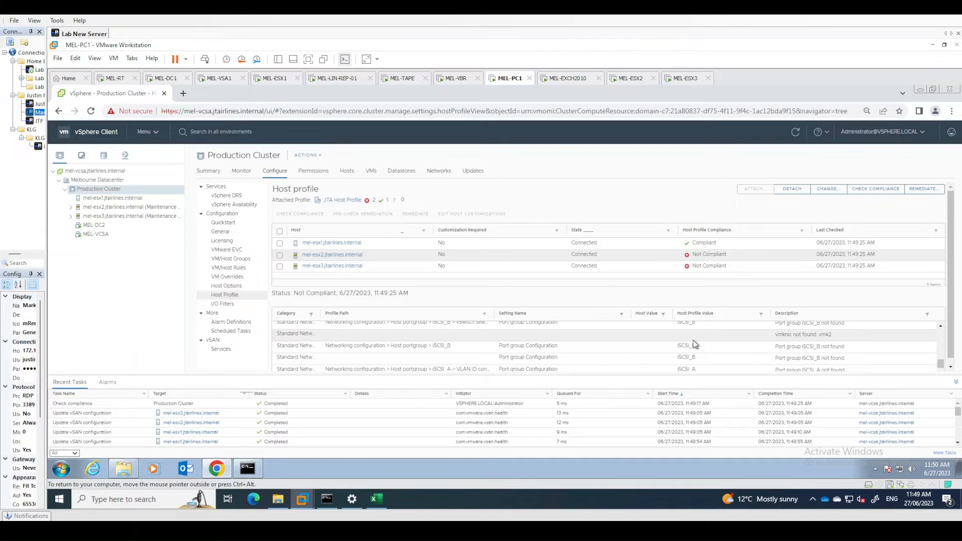
scroll(693, 339, up, 3)
scroll(519, 339, up, 5)
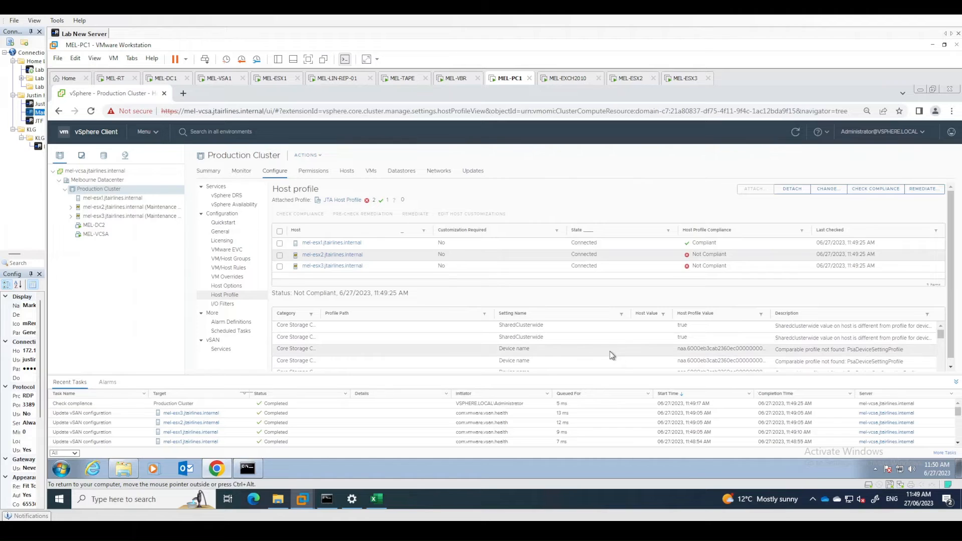
scroll(613, 355, down, 5)
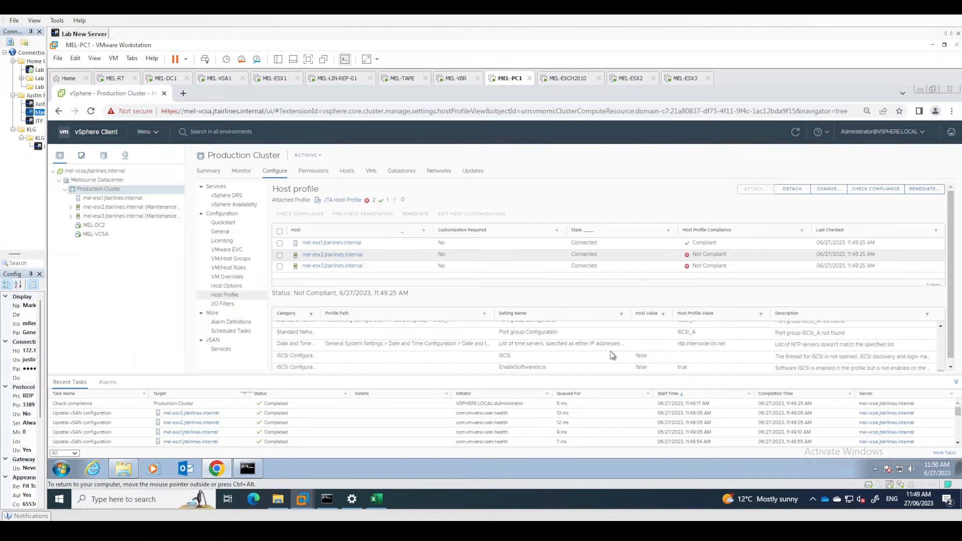
scroll(612, 356, down, 1)
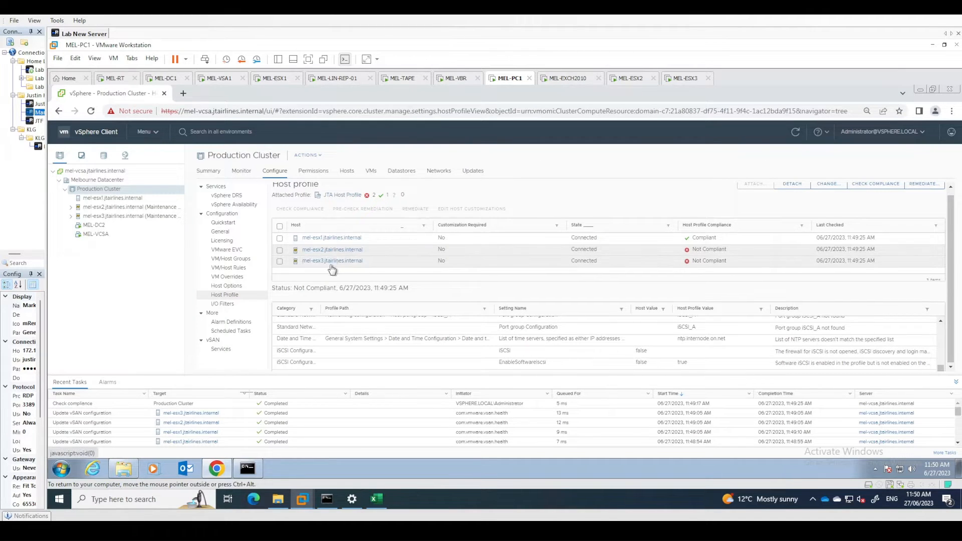
scroll(732, 357, down, 5)
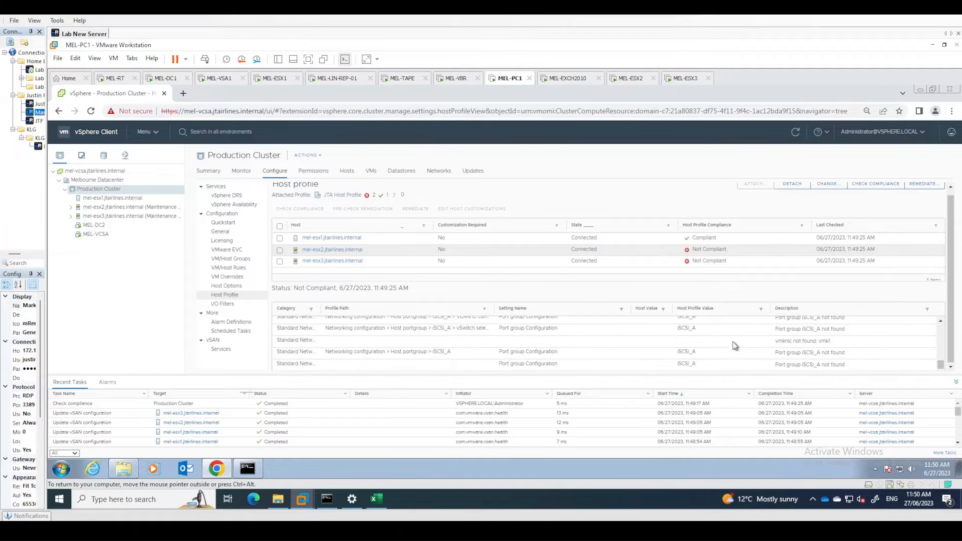
scroll(732, 357, up, 5)
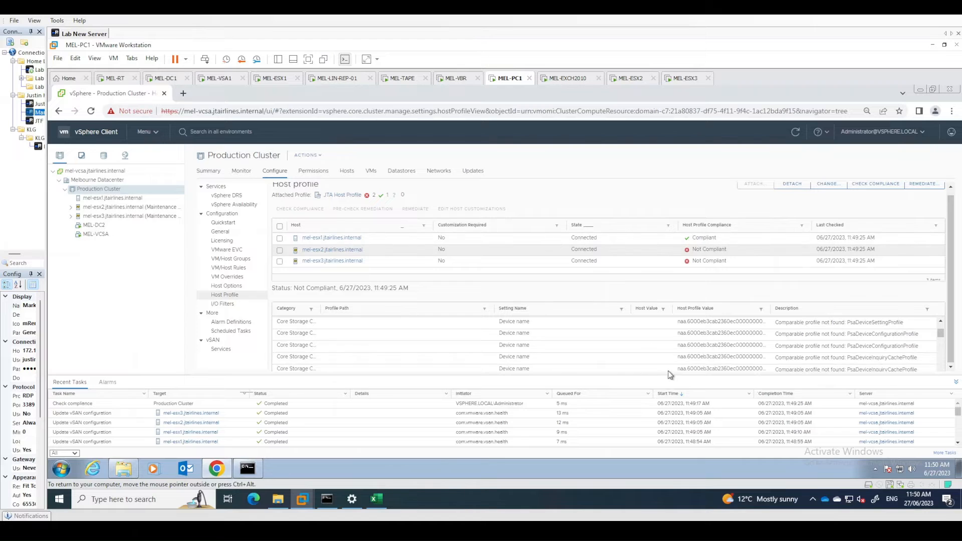
scroll(674, 360, down, 5)
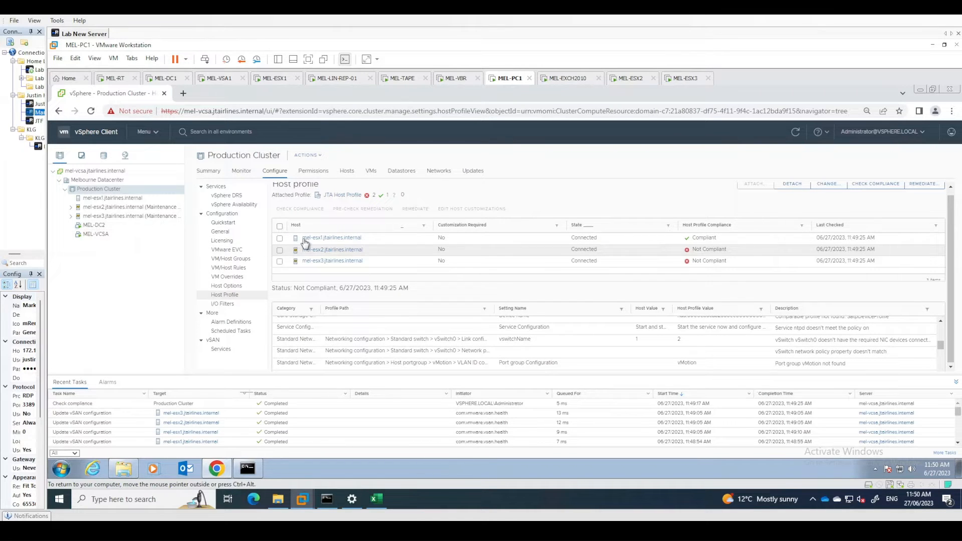
Open the host customizations of mel-esx2 for editing, narrowing the Required column and widening the Path column
click(150, 207)
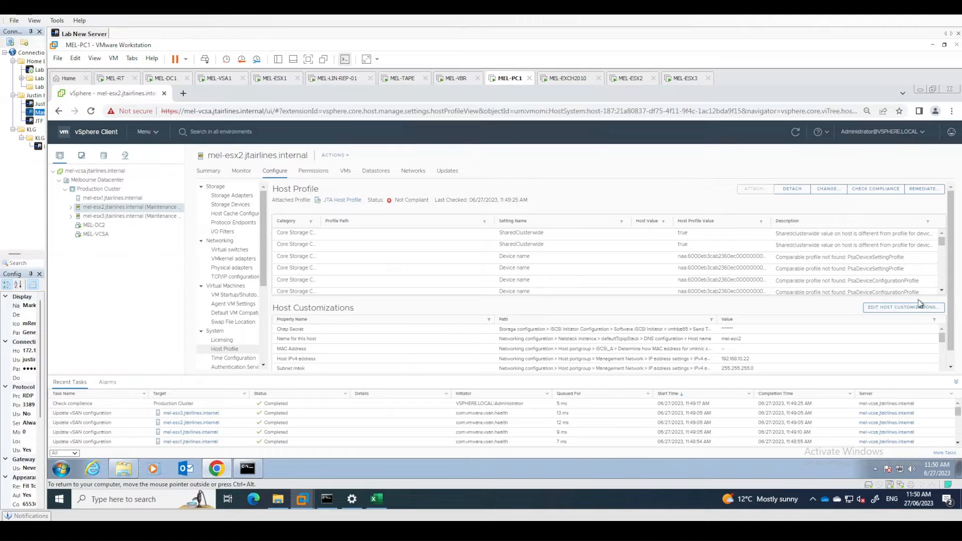
click(908, 308)
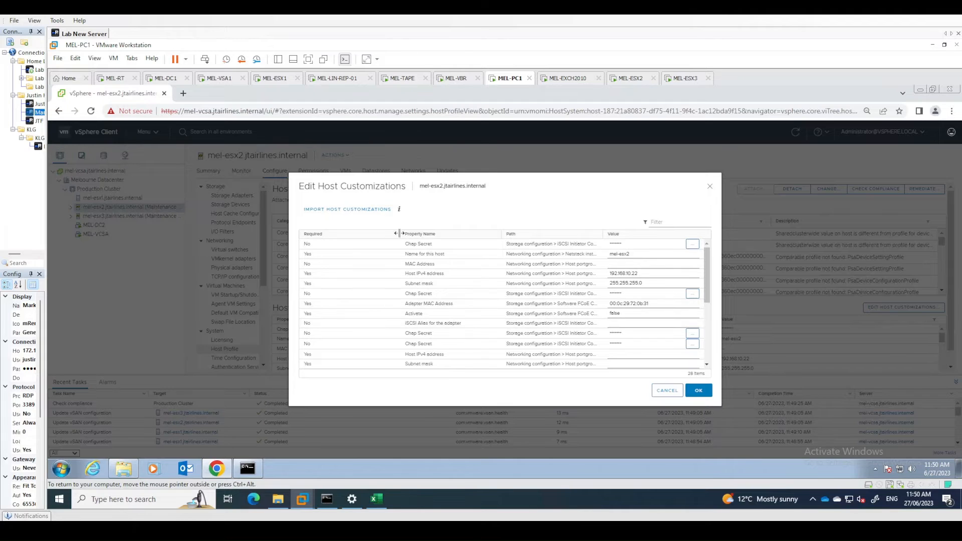
drag(398, 233, 339, 233)
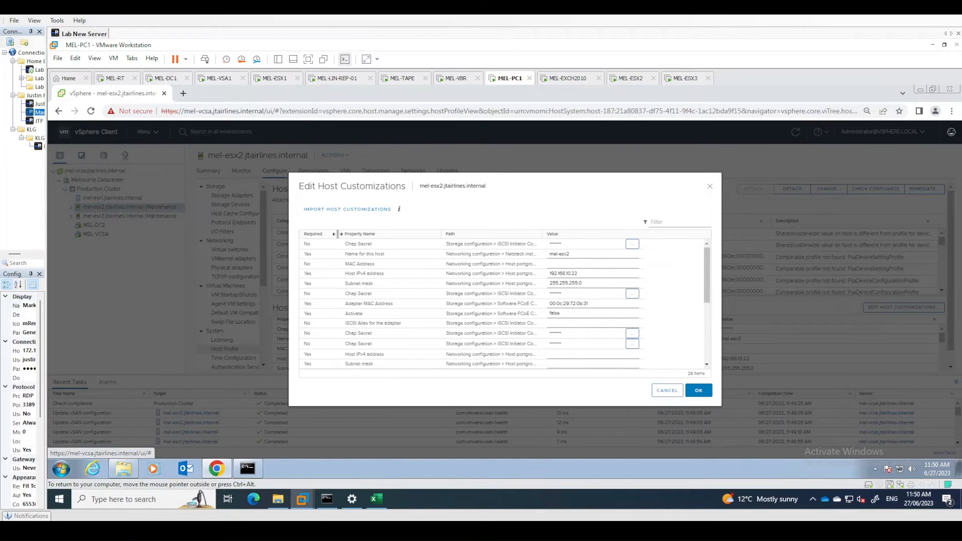
drag(540, 233, 633, 228)
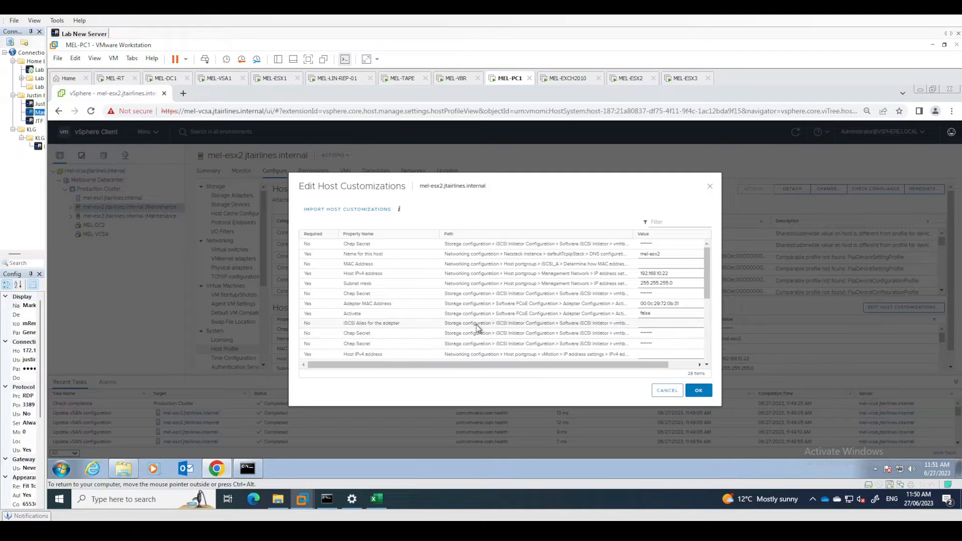
Review the mel-esx2 customization values, checking the host name, management IPv4 address and adapter MAC address
scroll(390, 338, down, 1)
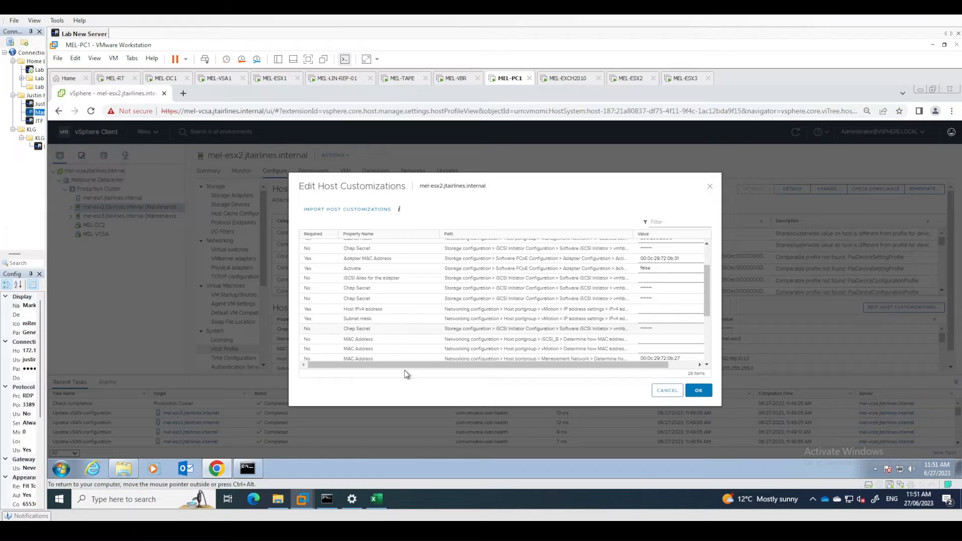
scroll(516, 286, up, 1)
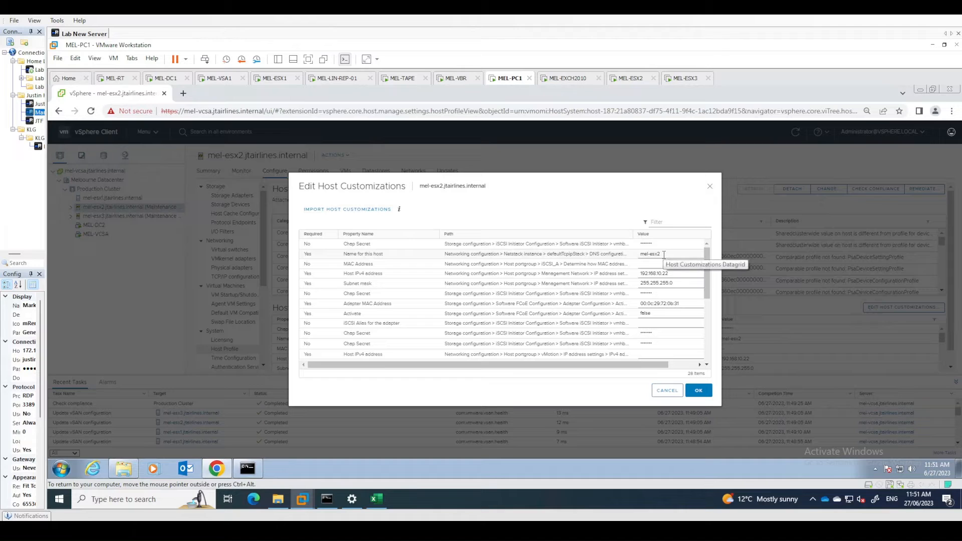
click(664, 254)
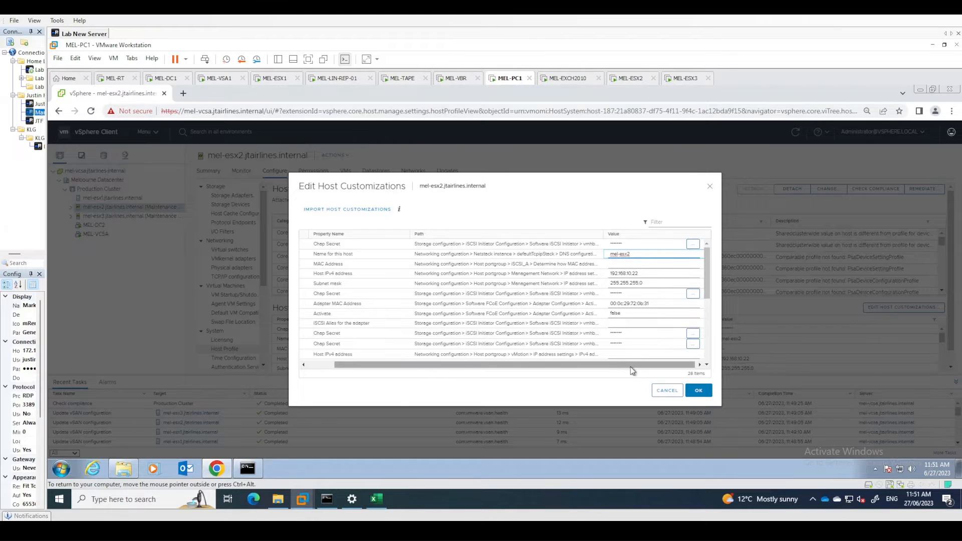
drag(636, 370, 605, 370)
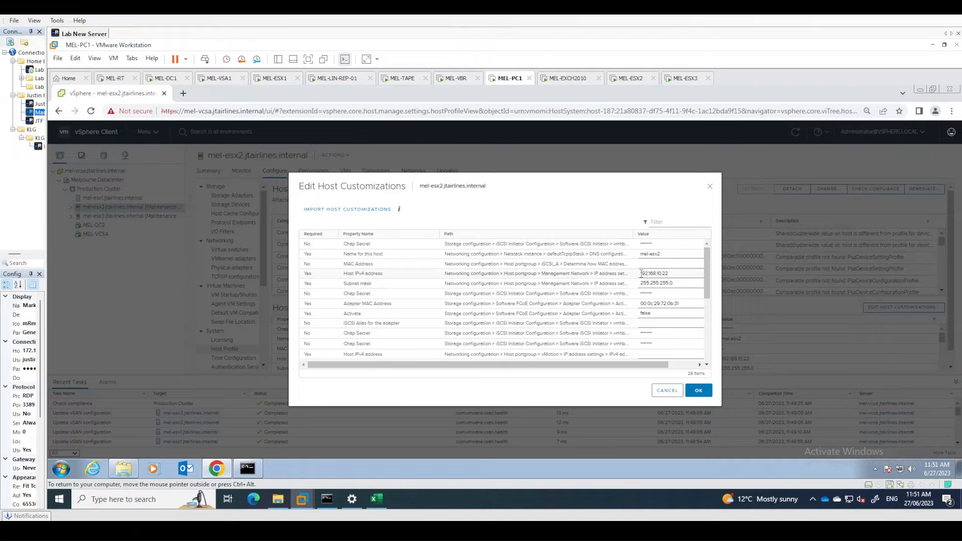
click(677, 275)
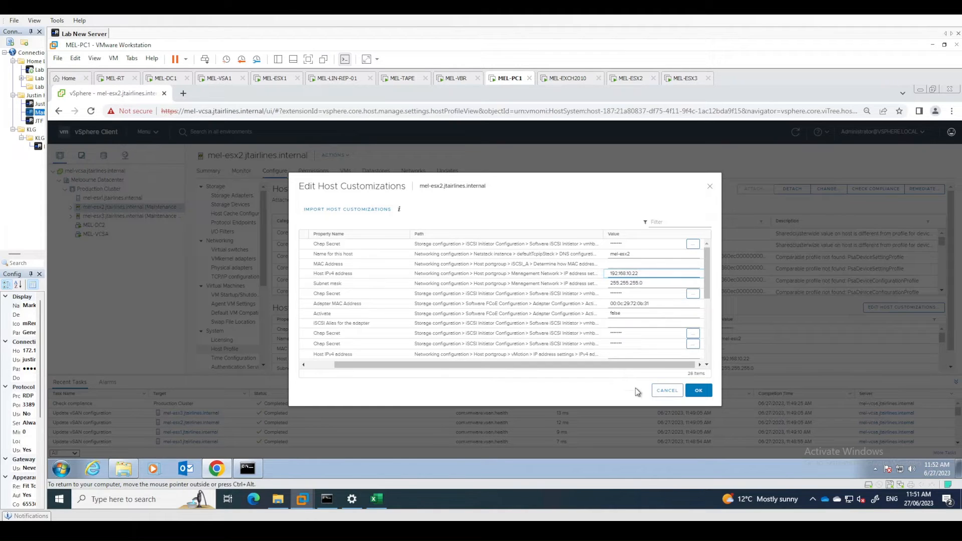
drag(645, 365, 607, 368)
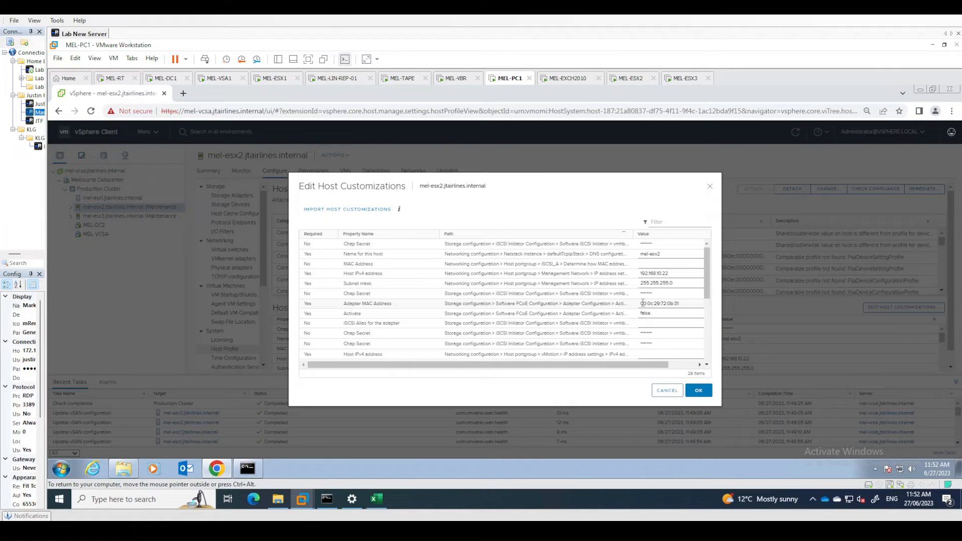
click(682, 304)
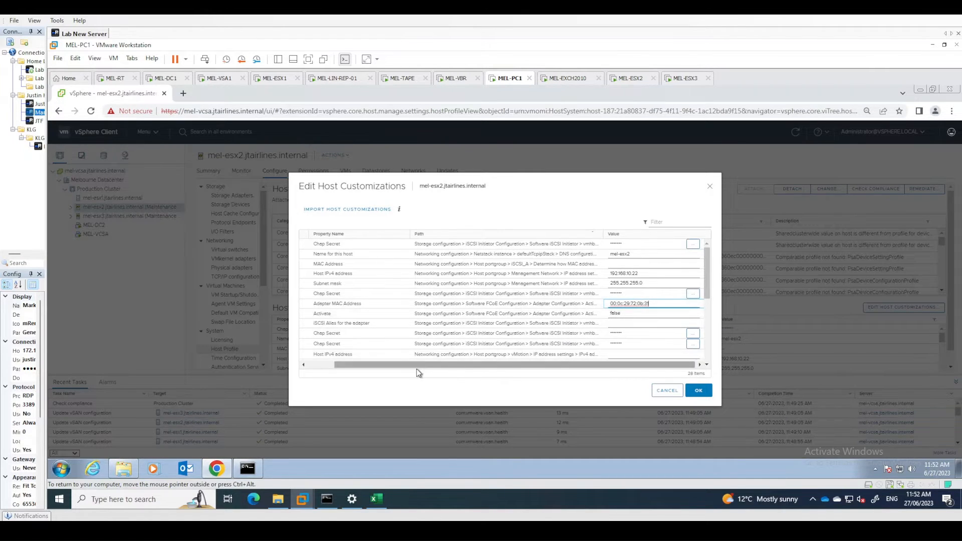
drag(424, 364, 393, 365)
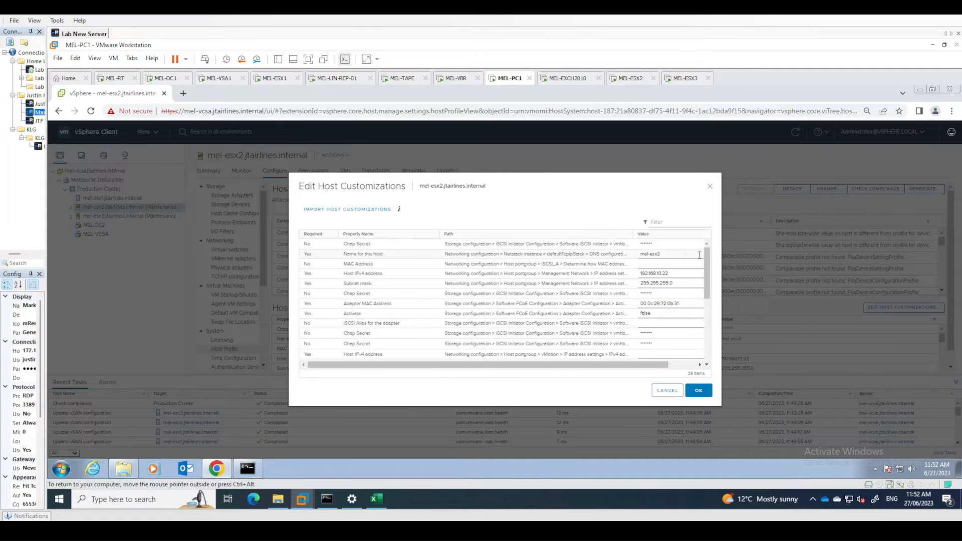
Look up mel-esx2's vMotion address in the IP management workbook and set the vMotion host IPv4 address to 192.168.12.22 with subnet mask 255.255.255.0
drag(708, 253, 709, 263)
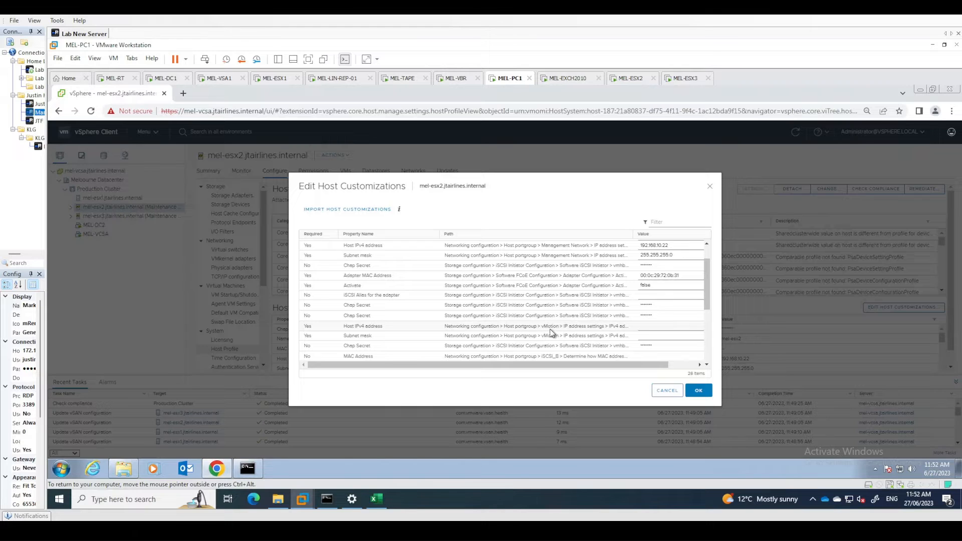
click(648, 328)
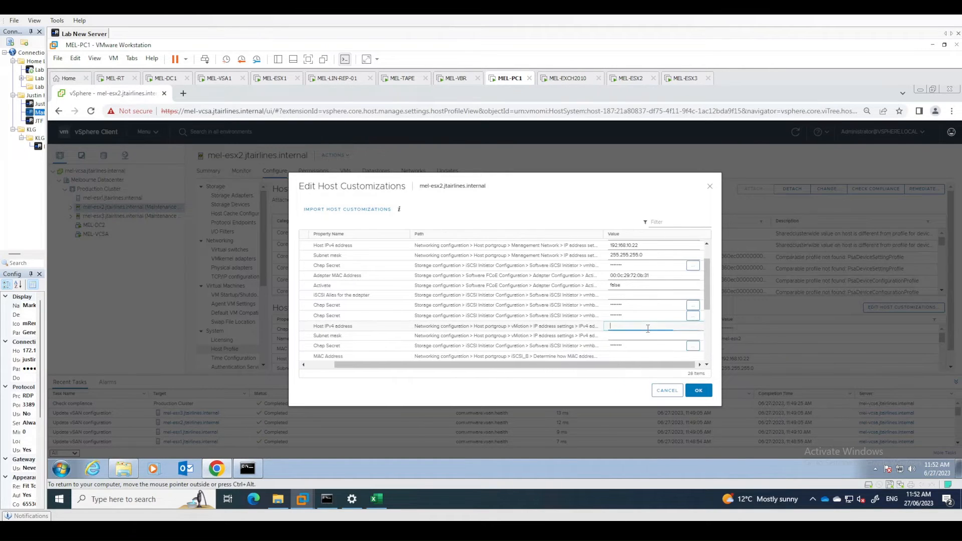
click(384, 498)
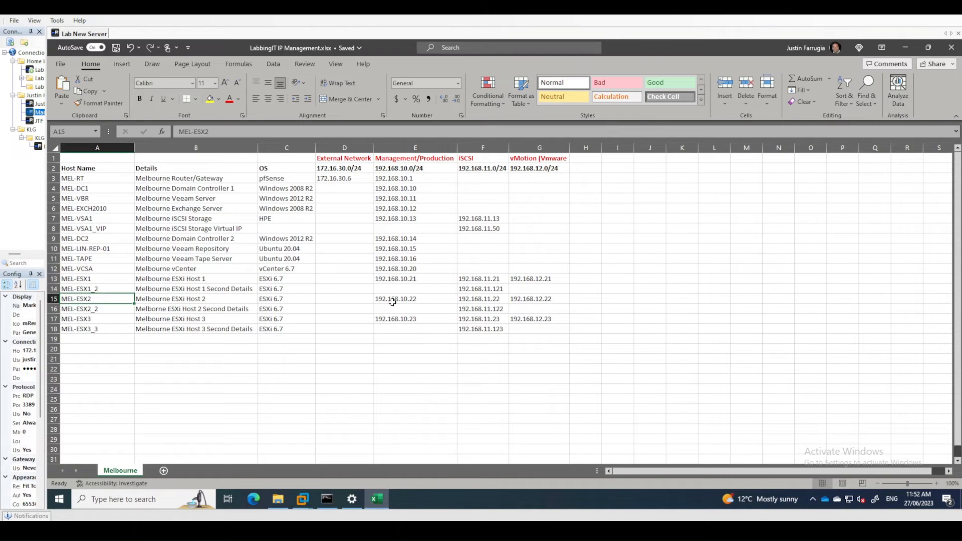
click(540, 300)
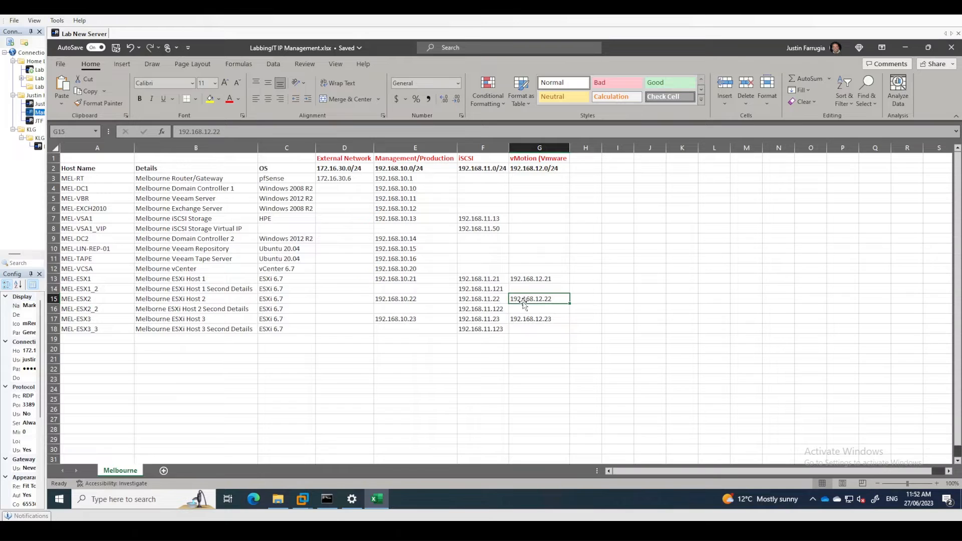
click(377, 499)
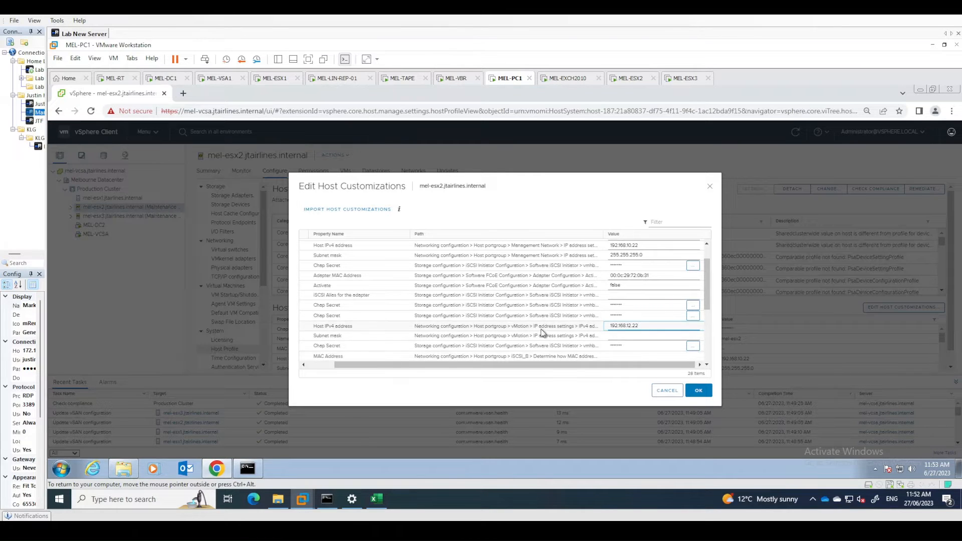
click(615, 336)
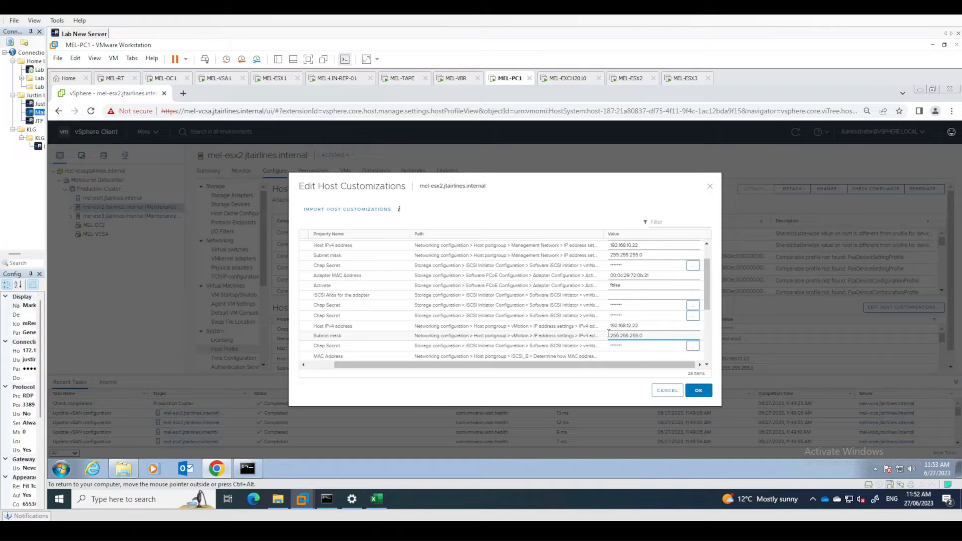
Locate the iSCSI_A IPv4 customization and look up mel-esx2's iSCSI addresses in the LabbingIT IP Management workbook
click(708, 268)
drag(570, 365, 545, 368)
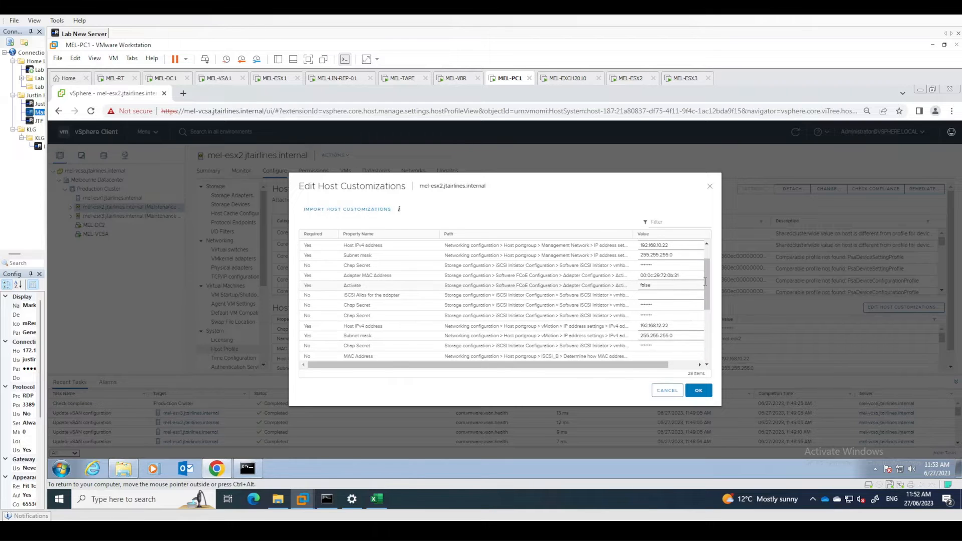
drag(707, 279, 706, 315)
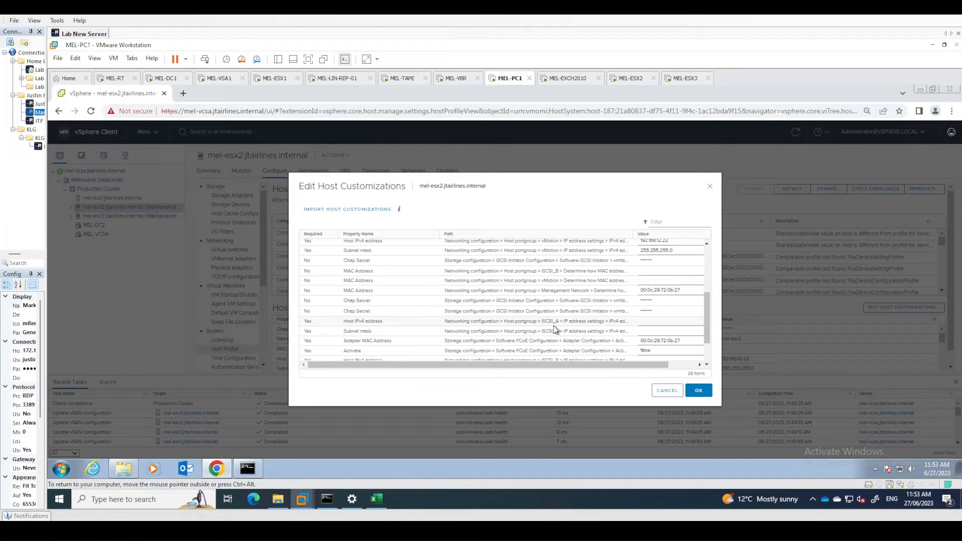
click(654, 321)
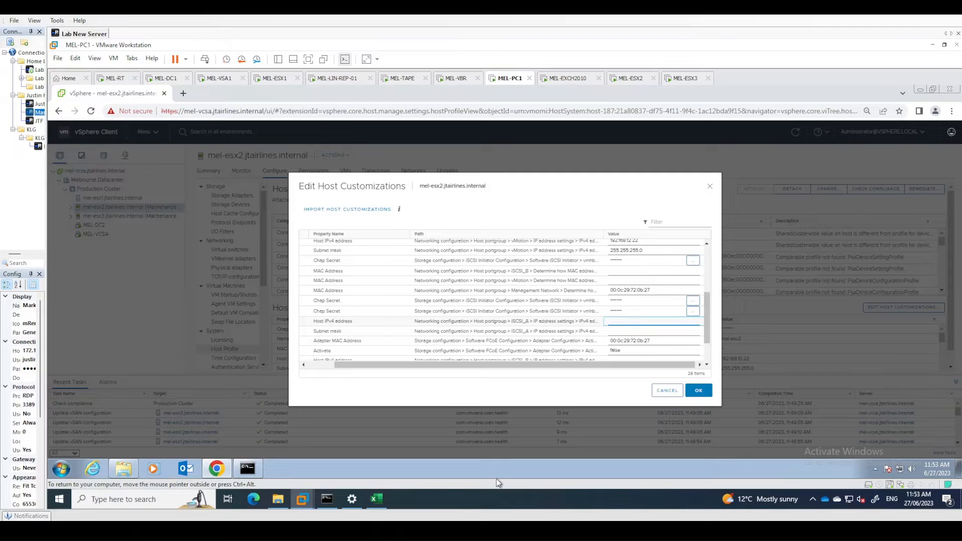
click(377, 498)
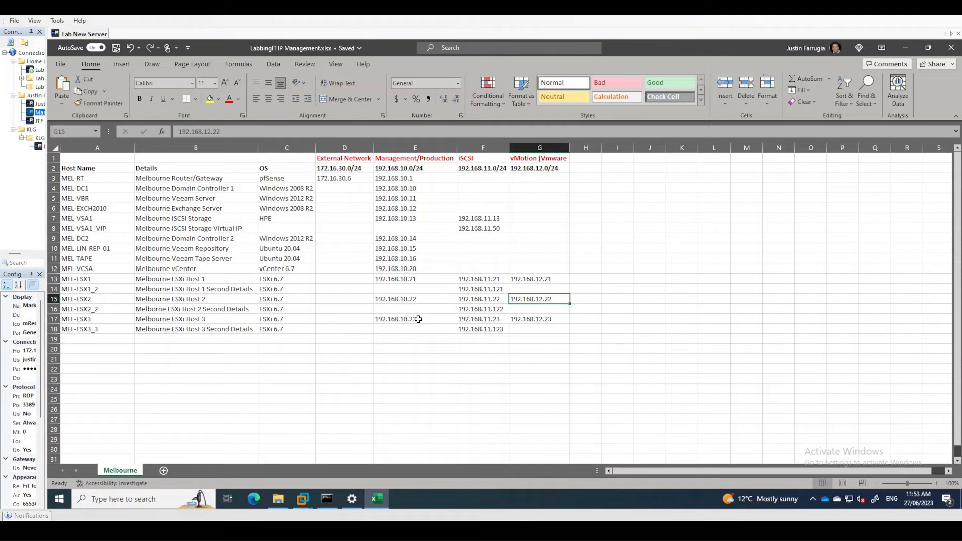
click(203, 300)
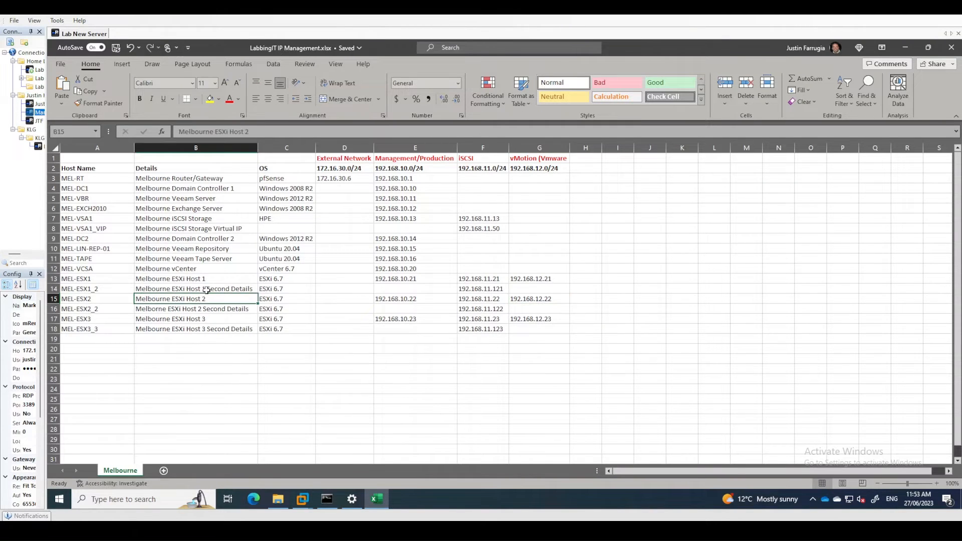
drag(203, 300, 346, 300)
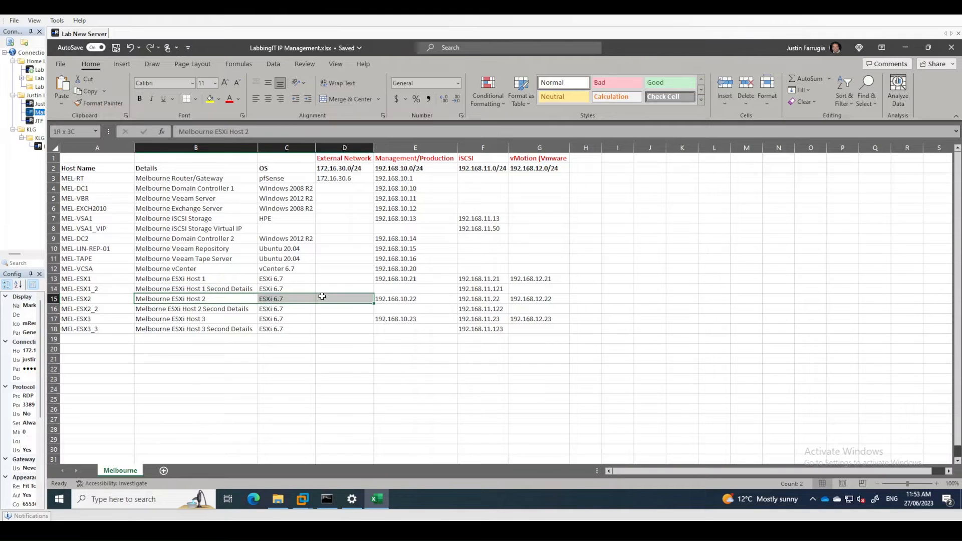
click(464, 300)
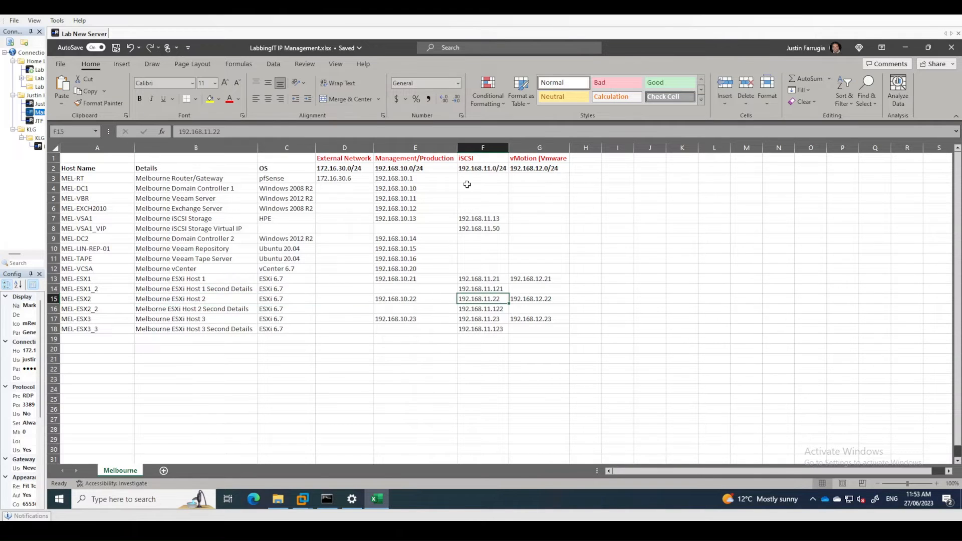
click(500, 310)
click(490, 299)
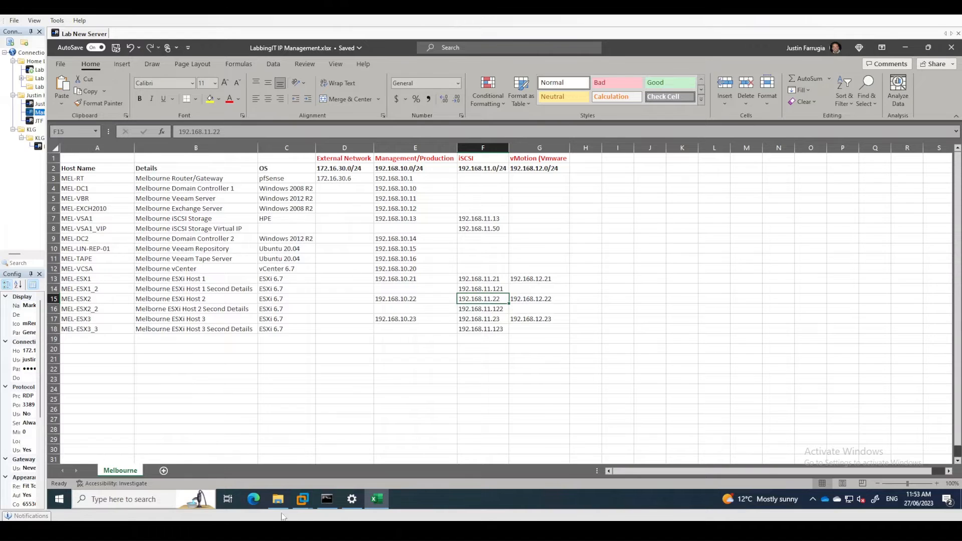
Return to the mel-esx2 host customizations and set the iSCSI_A host IPv4 address to 192.168.11.22 with subnet mask 255.255.255.0
click(302, 499)
click(652, 324)
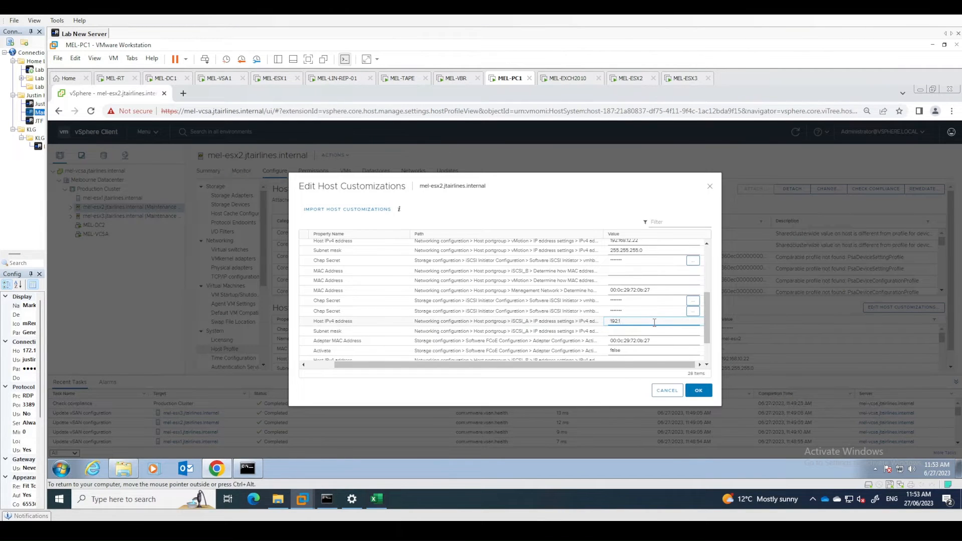
key(Tab)
text(255)
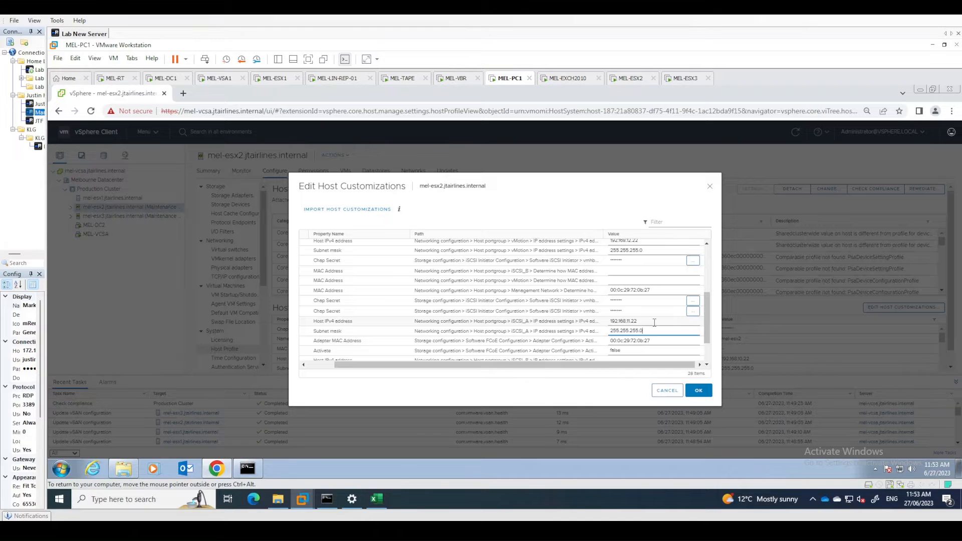
Set the iSCSI_B host IPv4 address to 192.168.11.122 with subnet mask 255.255.255.0
drag(708, 305, 707, 321)
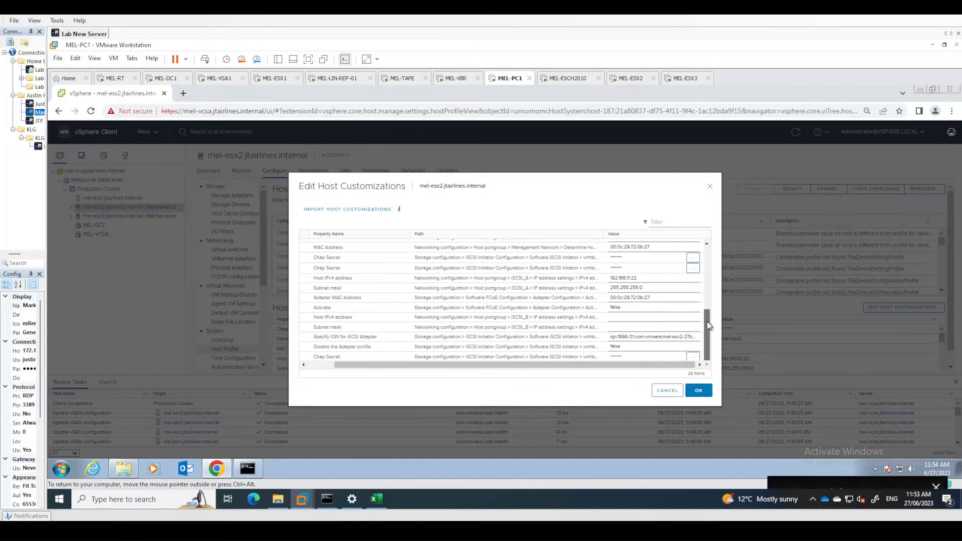
drag(636, 369, 604, 371)
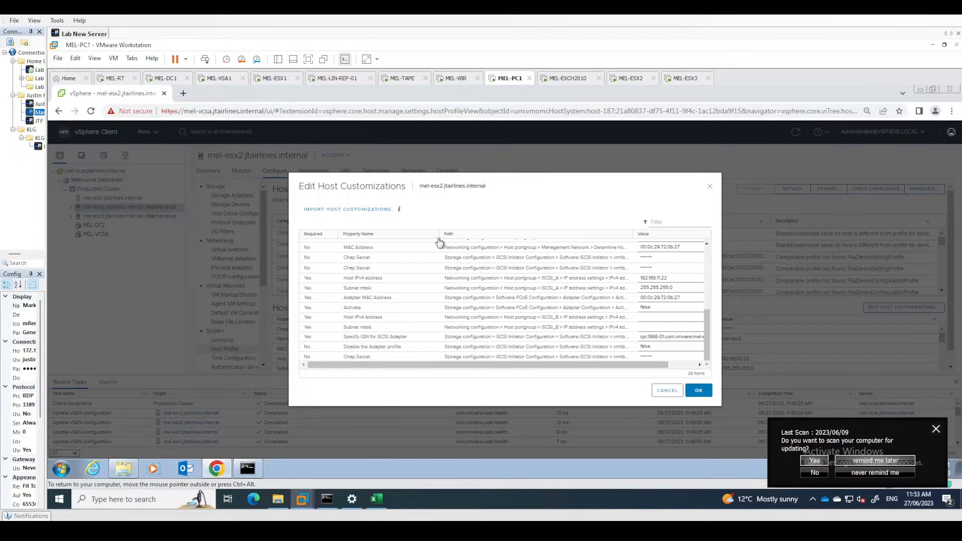
drag(439, 237, 412, 237)
scroll(416, 253, down, 1)
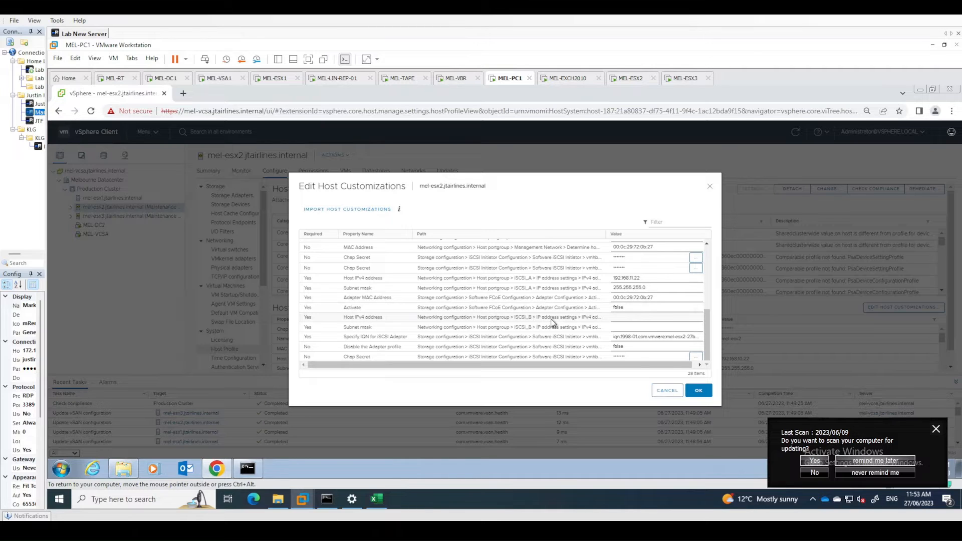
click(635, 319)
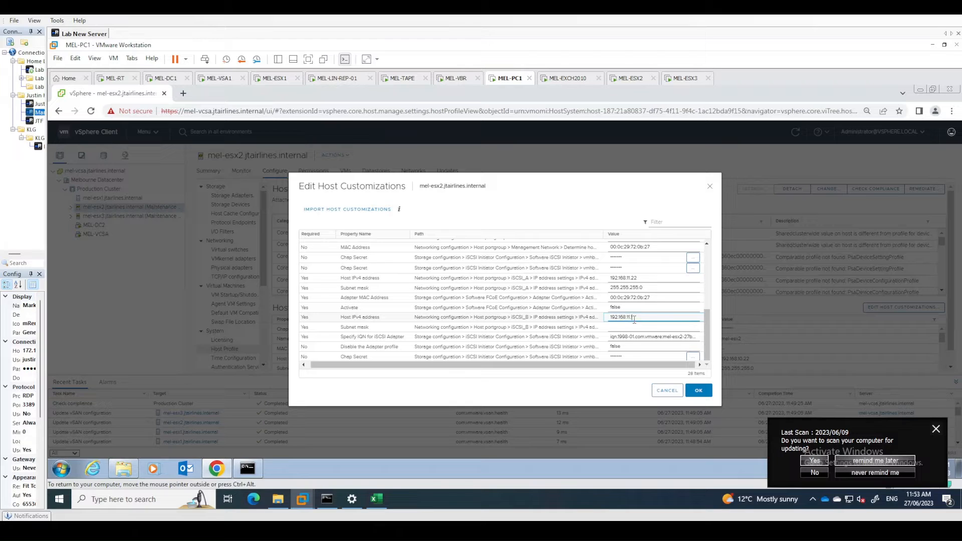
key(Tab)
text(255.255.255.0)
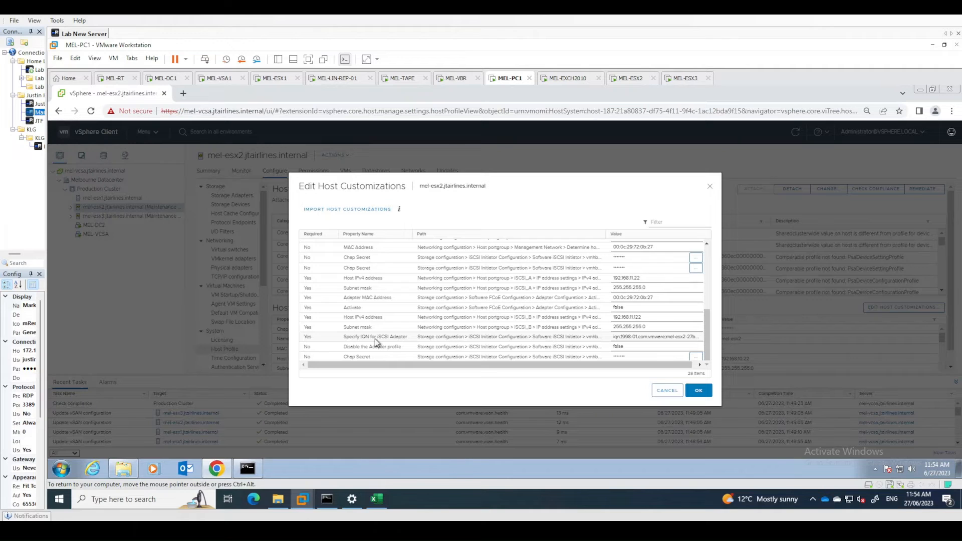
Inspect the IQN value for the iSCSI adapter and save mel-esx2's host customizations
click(627, 338)
drag(627, 338, 704, 335)
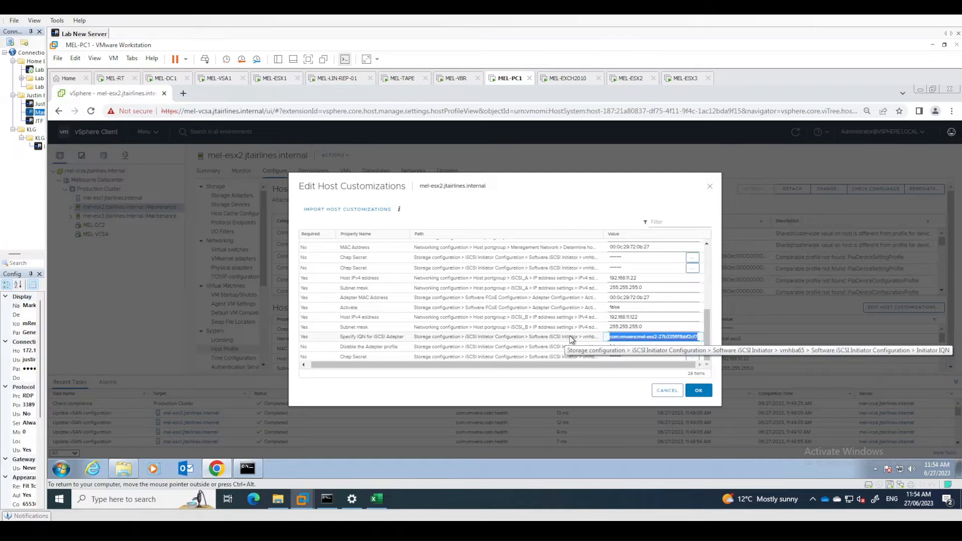
click(523, 341)
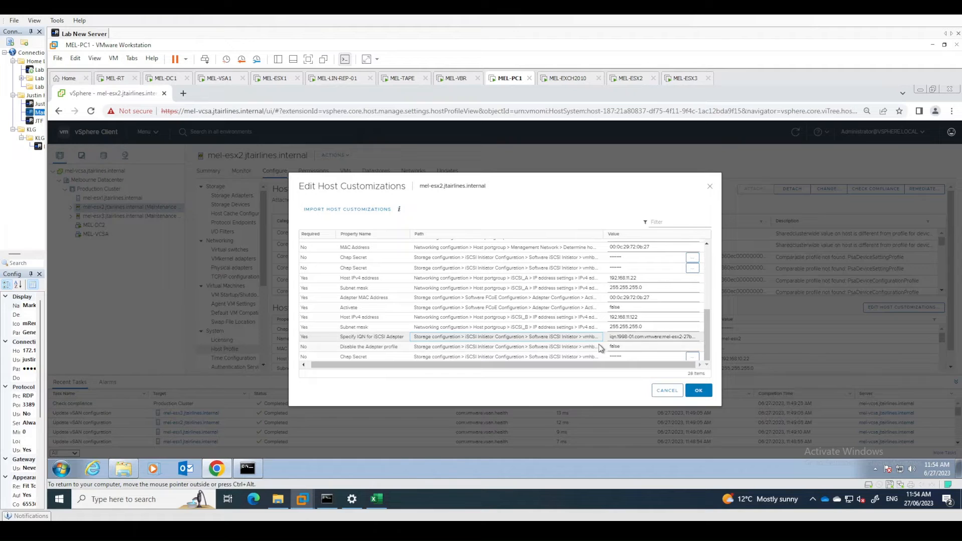
click(703, 395)
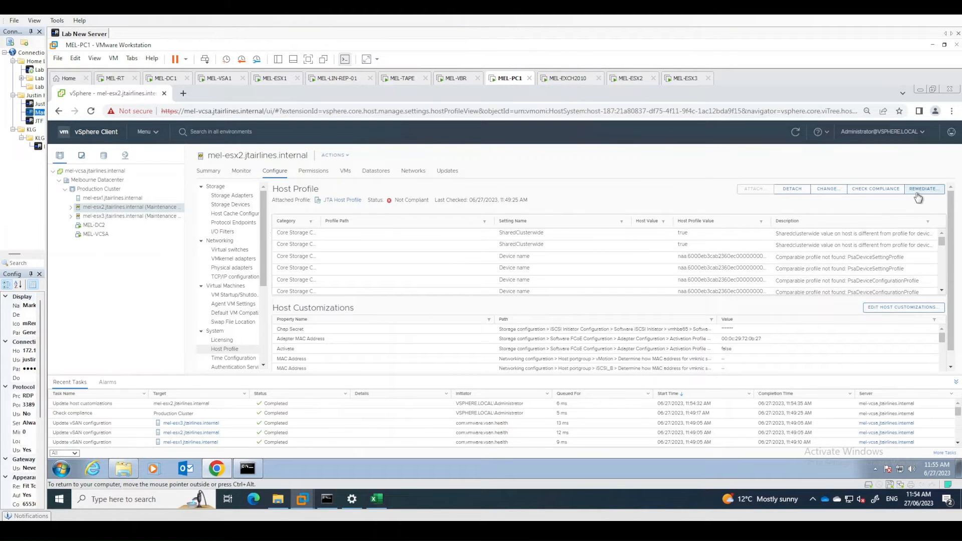
Run a remediation pre-check on mel-esx2 and remediate the host against its attached host profile
click(916, 192)
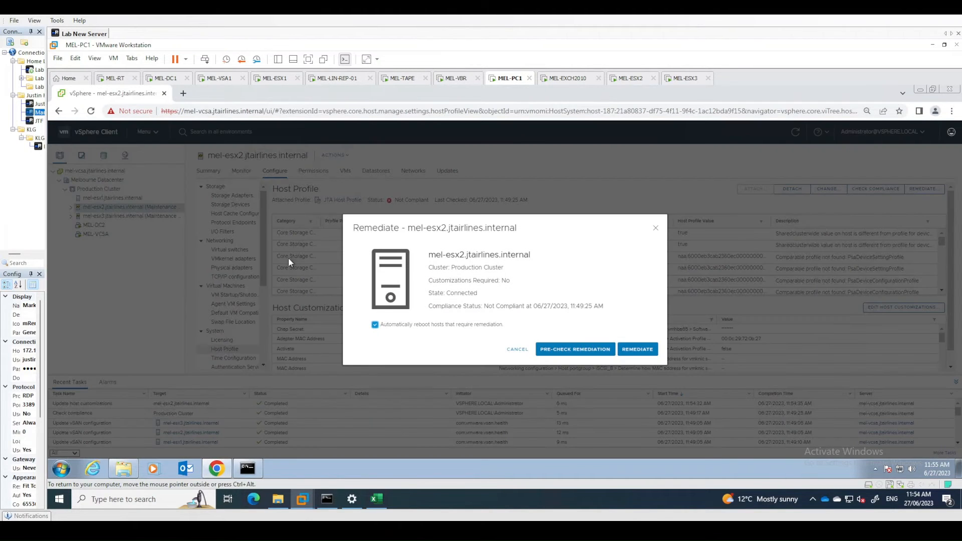
click(563, 349)
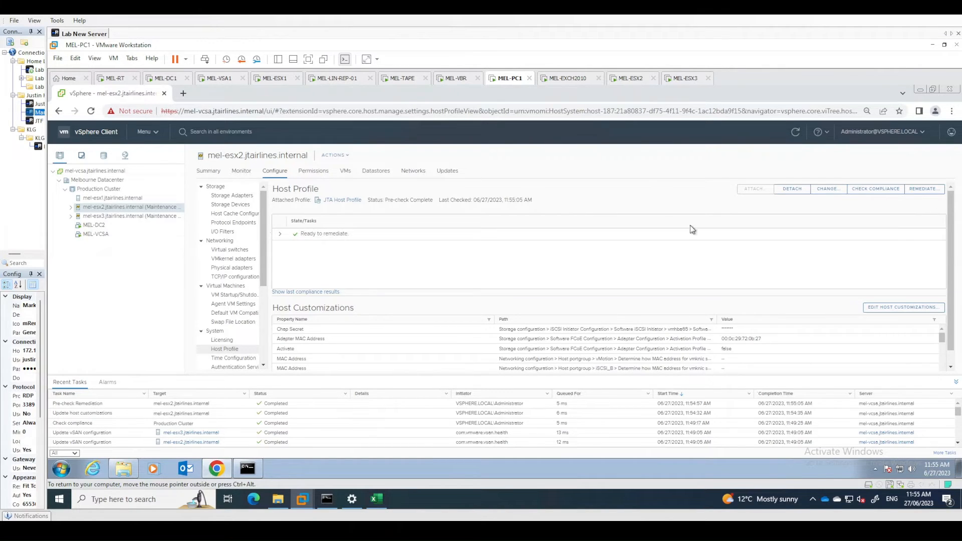
click(922, 189)
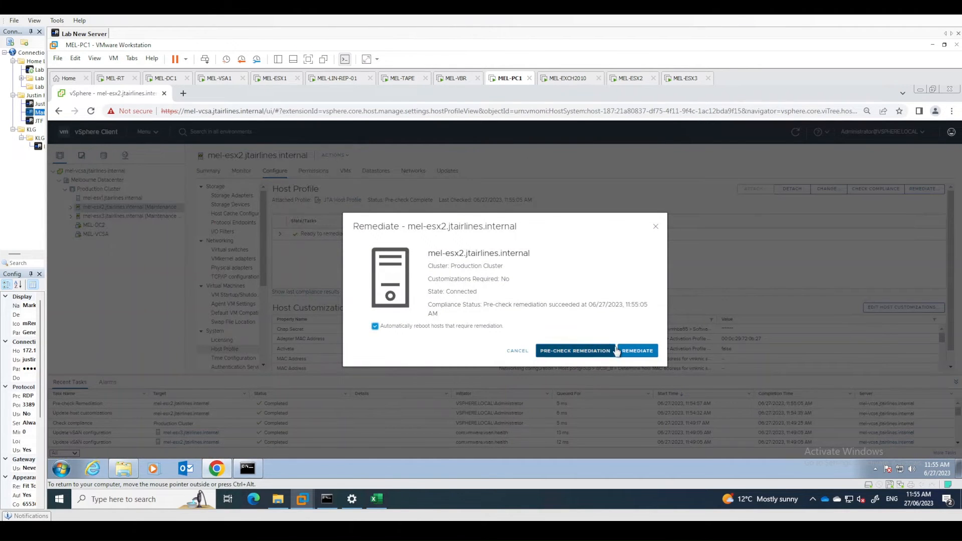
click(638, 351)
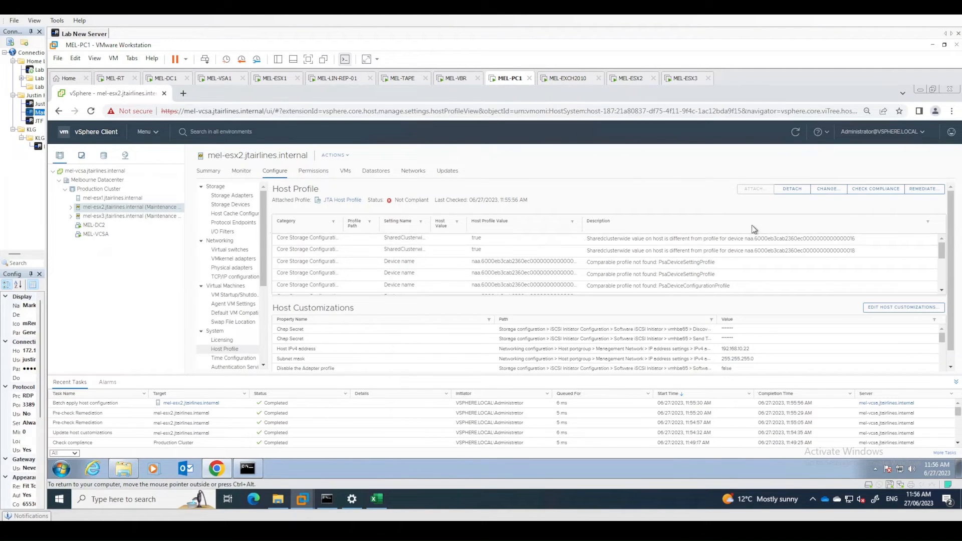
Run a host profile compliance check on mel-esx2 and review its results
click(872, 191)
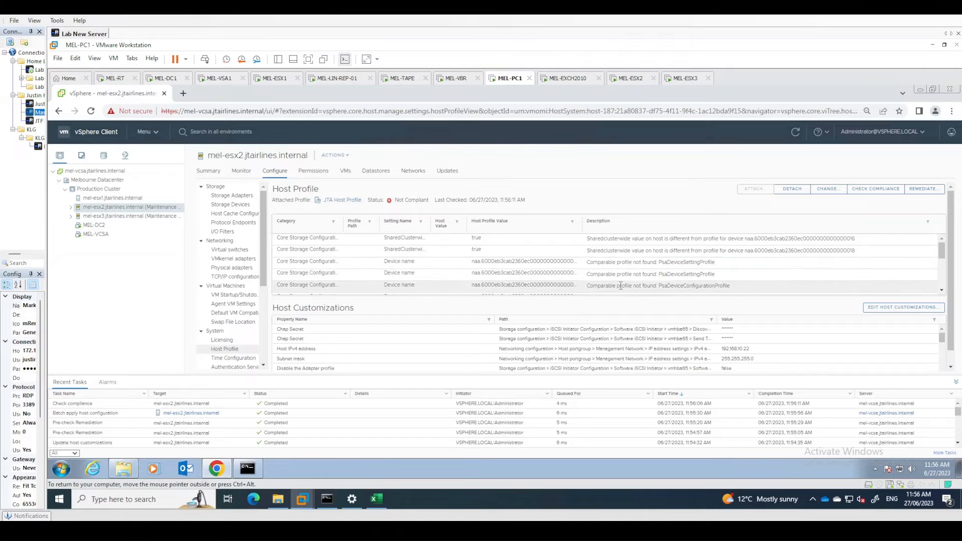
drag(944, 250, 944, 249)
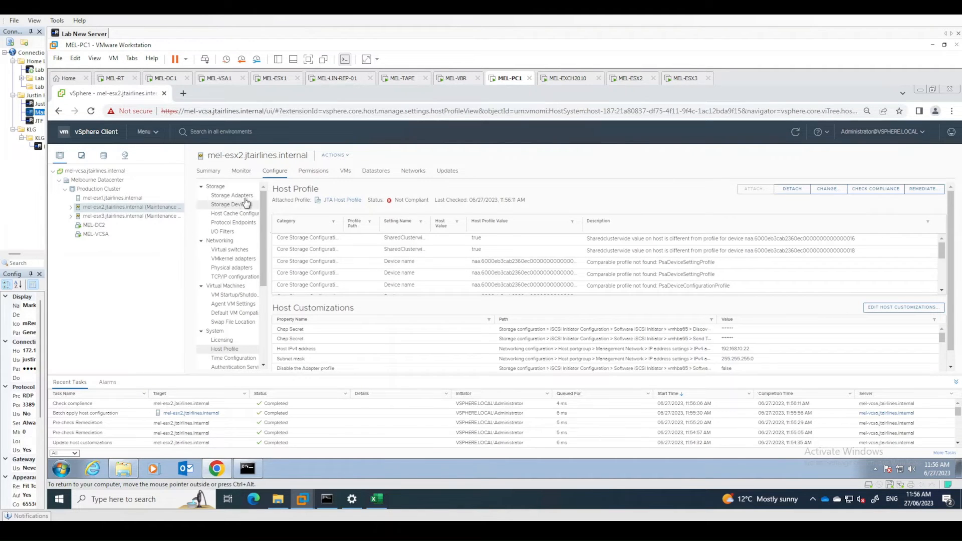
Inspect mel-esx2's iSCSI software adapter vmhba65 and its devices, and review the storage and iSCSI entries in the host profile compliance list
click(247, 198)
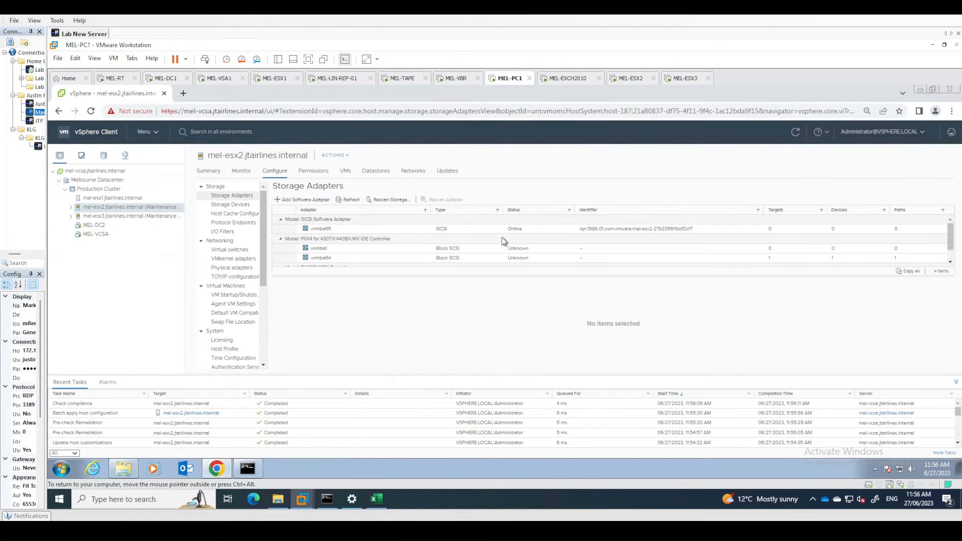
click(553, 230)
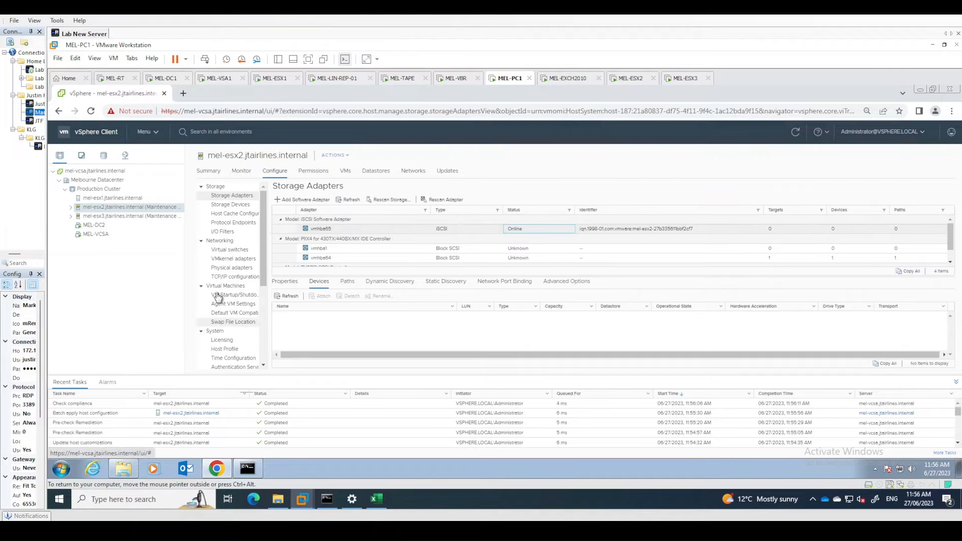
click(228, 349)
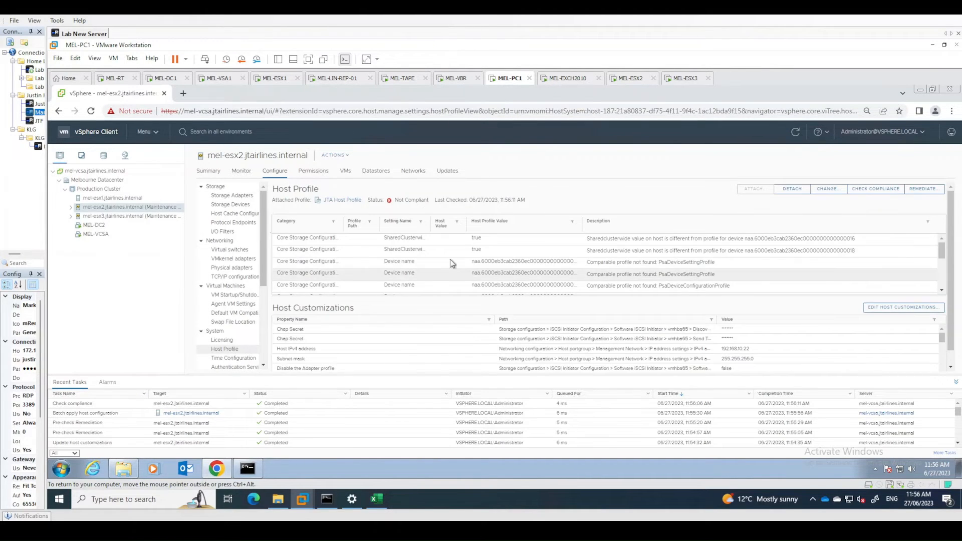
scroll(573, 271, down, 5)
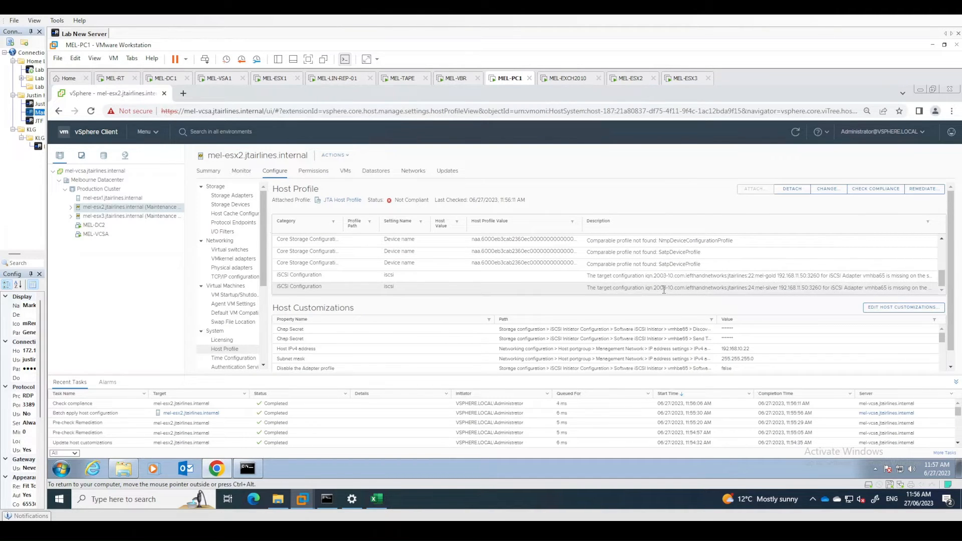
scroll(664, 289, up, 5)
scroll(620, 266, up, 3)
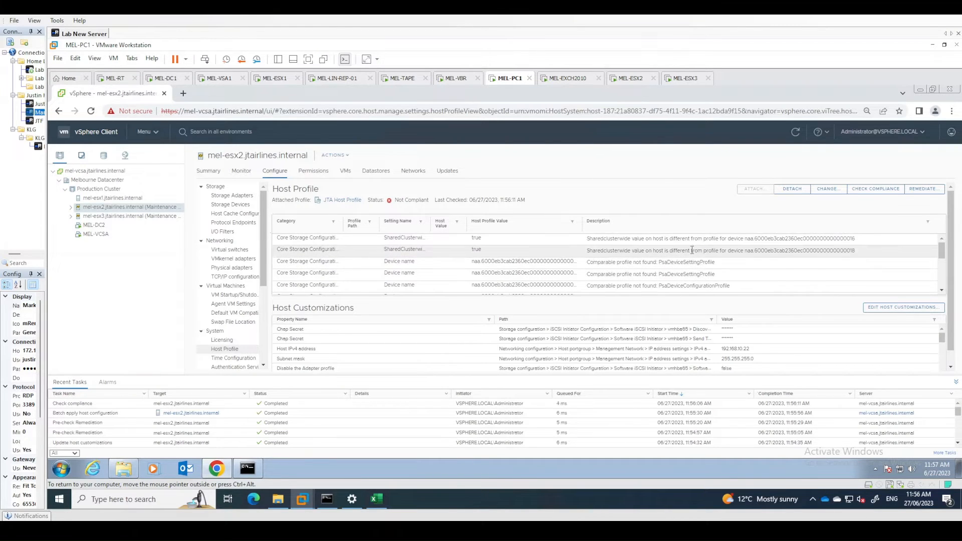
Compare mel-esx2's datastores with those of mel-esx1, and rename mel-esx2's local datastore to MEL-ESX2-LOCAL
click(382, 173)
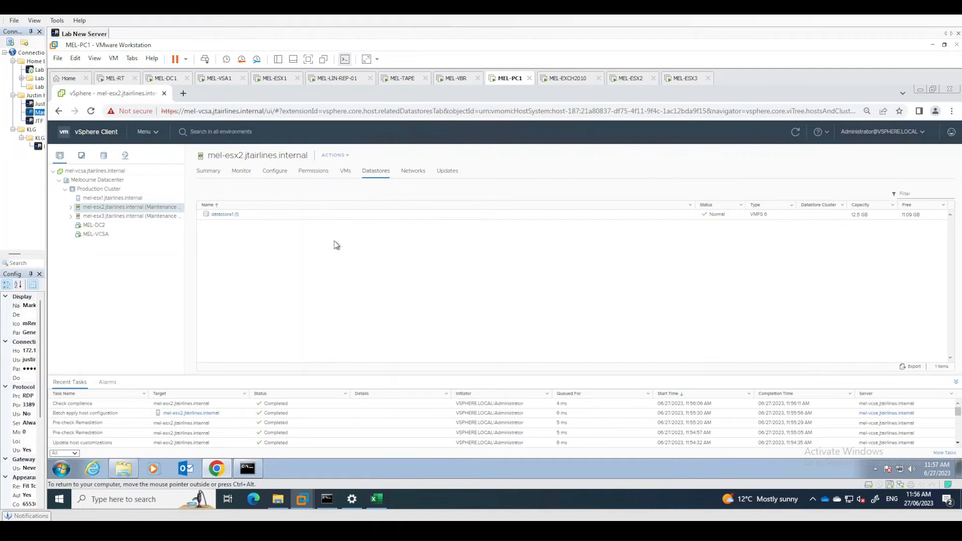
click(118, 198)
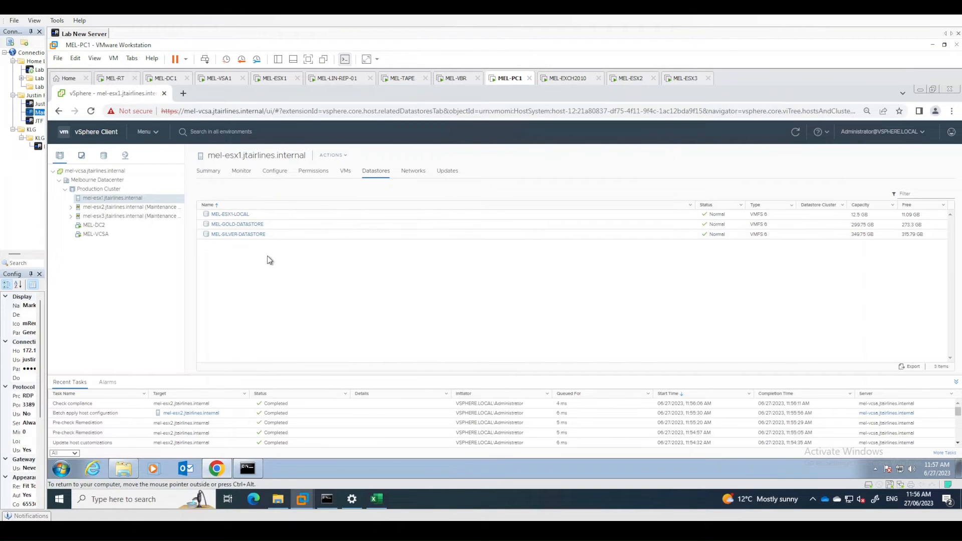
click(124, 207)
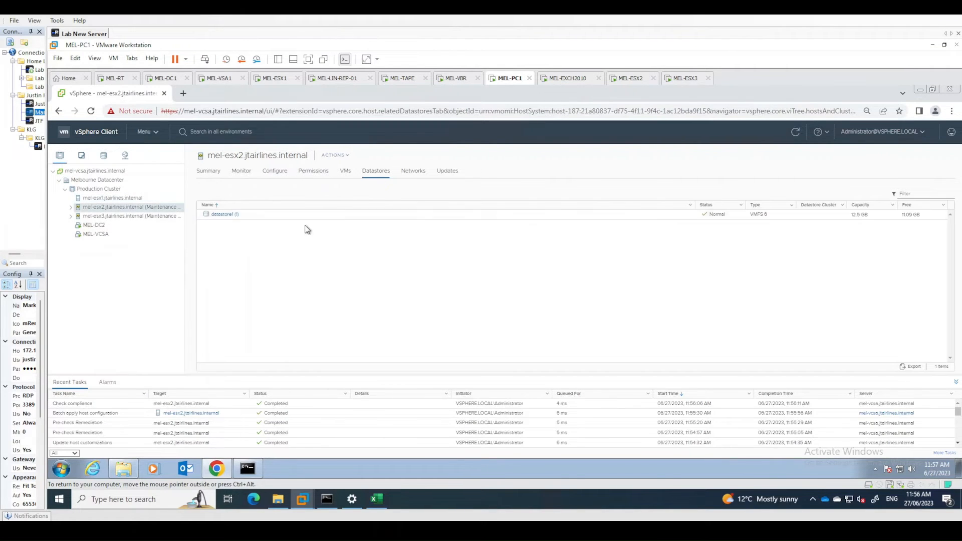
right_click(228, 219)
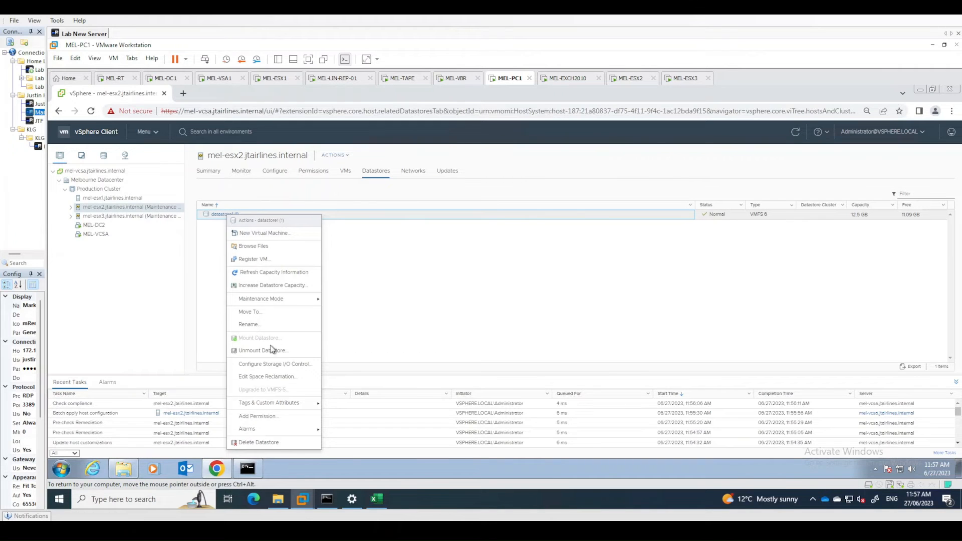
click(251, 324)
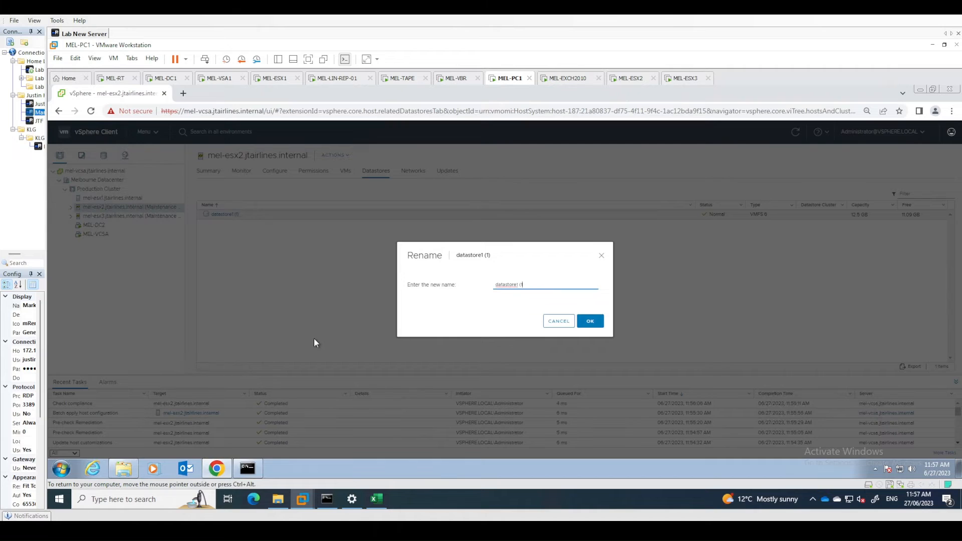
text(MEL-ESX2-LOCAL)
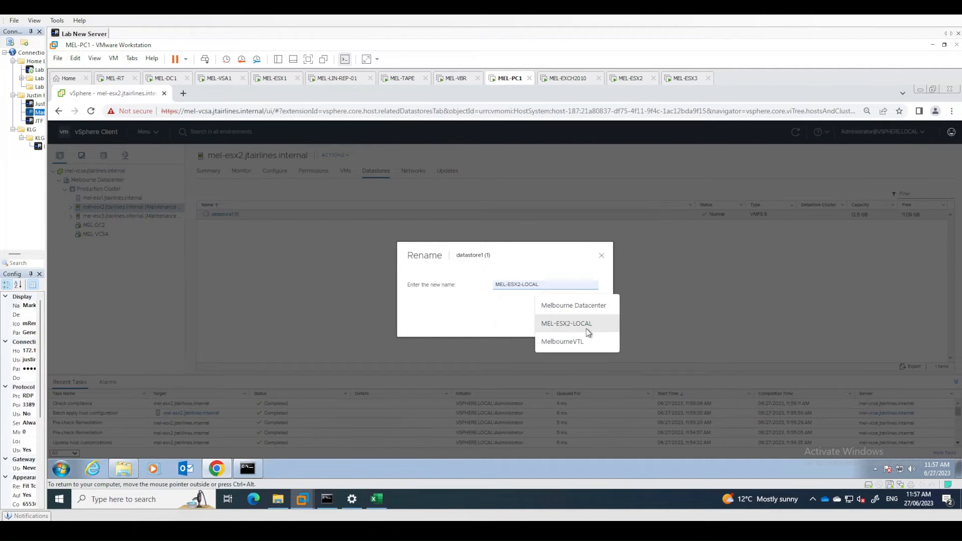
click(576, 324)
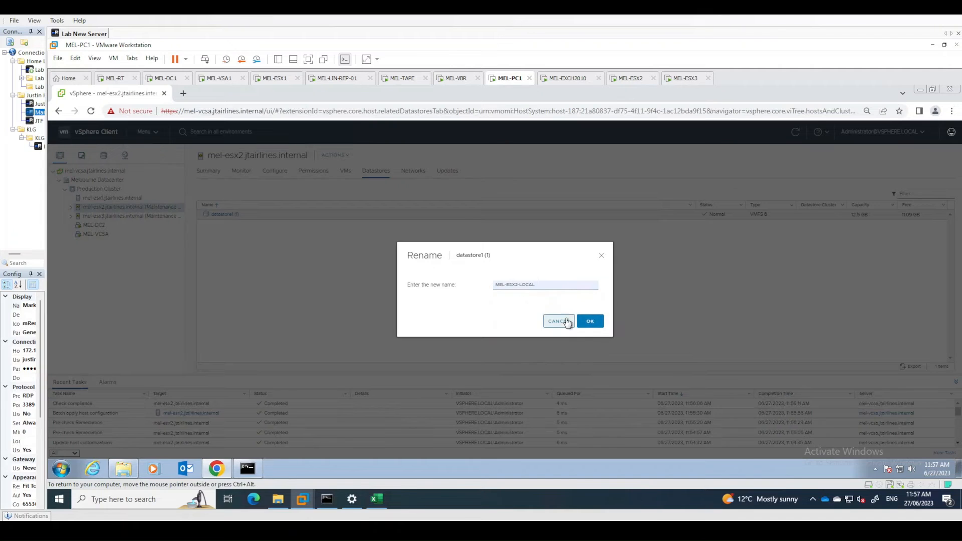
click(590, 322)
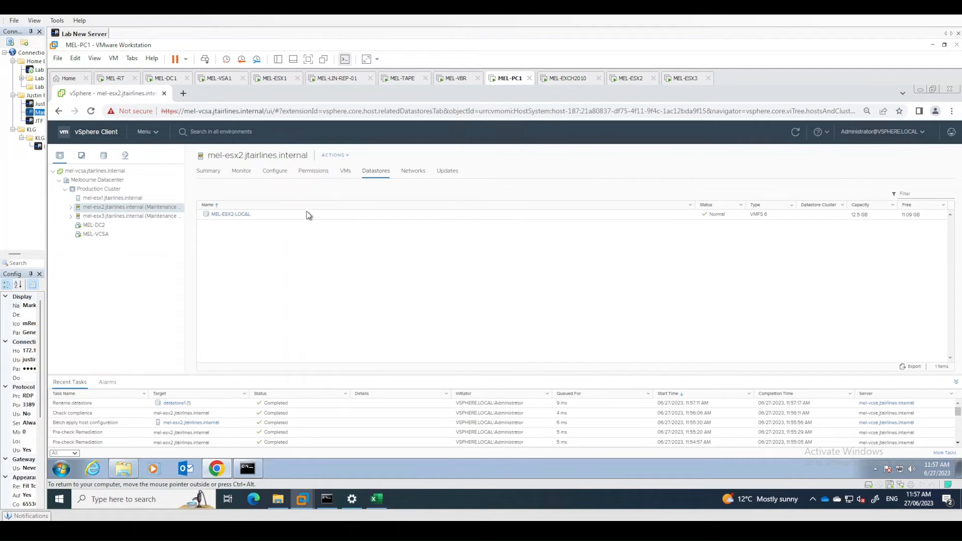
Review the dynamic discovery and properties of mel-esx2's iSCSI adapter vmhba65, and copy its iSCSI name
click(275, 173)
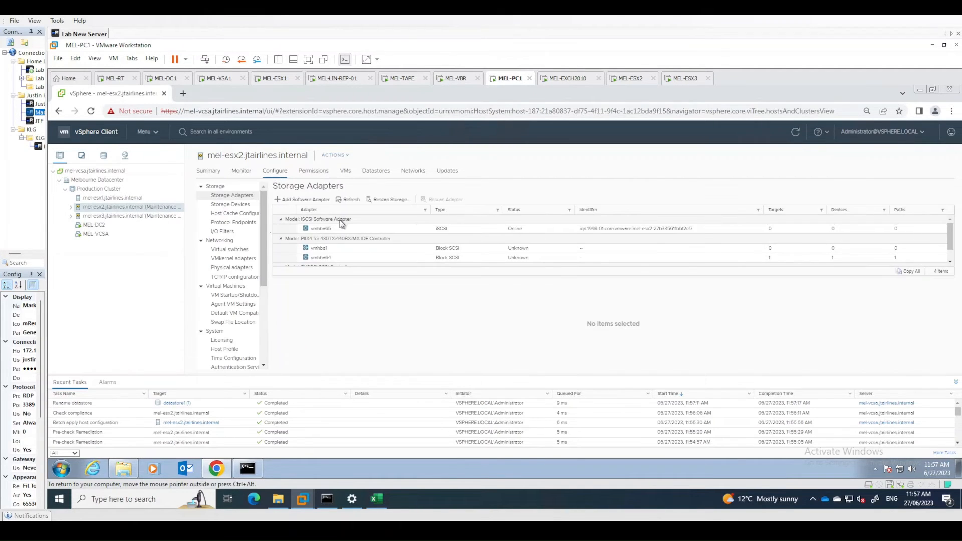
click(462, 234)
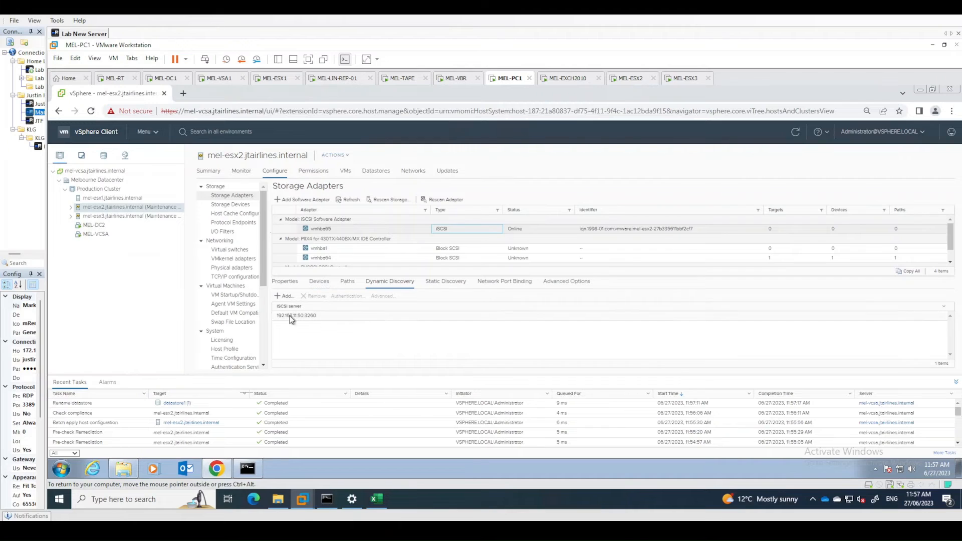
click(319, 282)
click(286, 281)
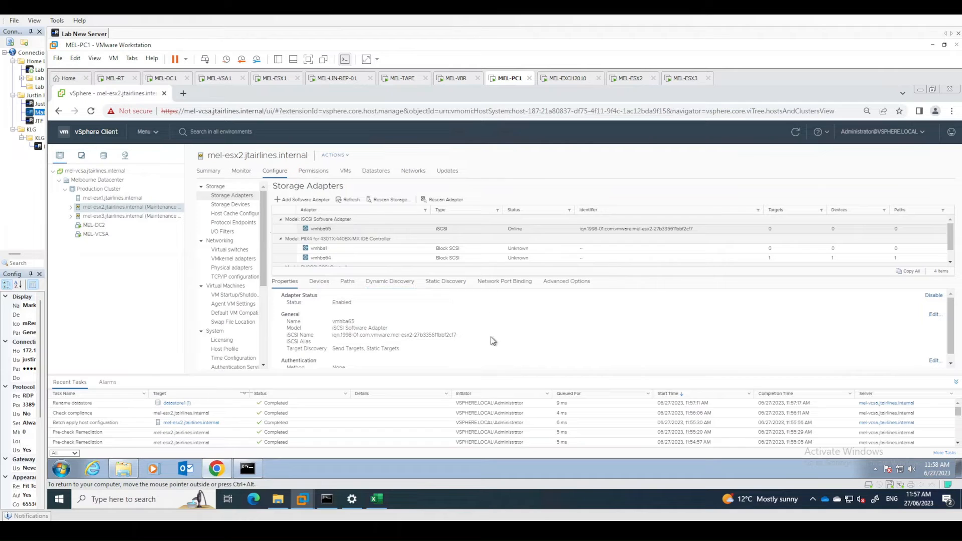
scroll(373, 339, down, 1)
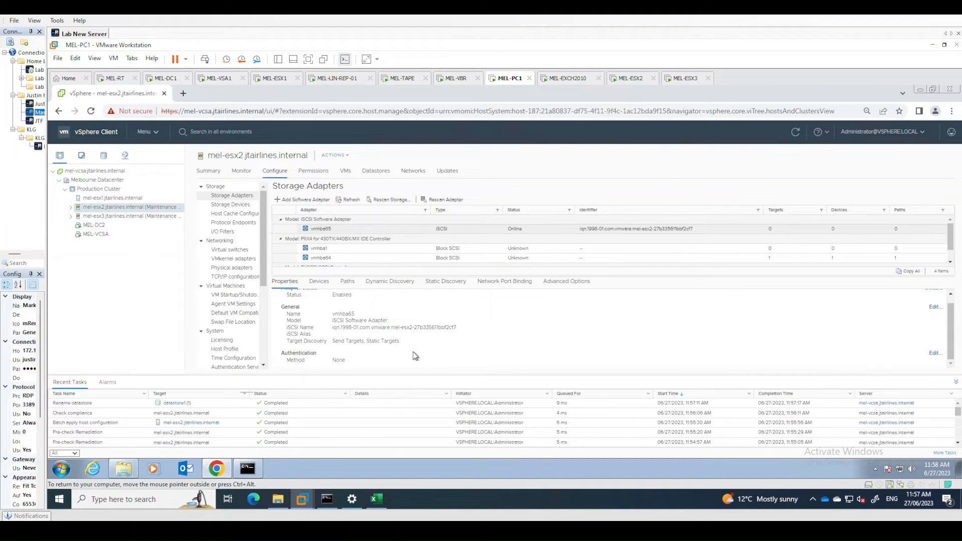
drag(470, 331, 329, 328)
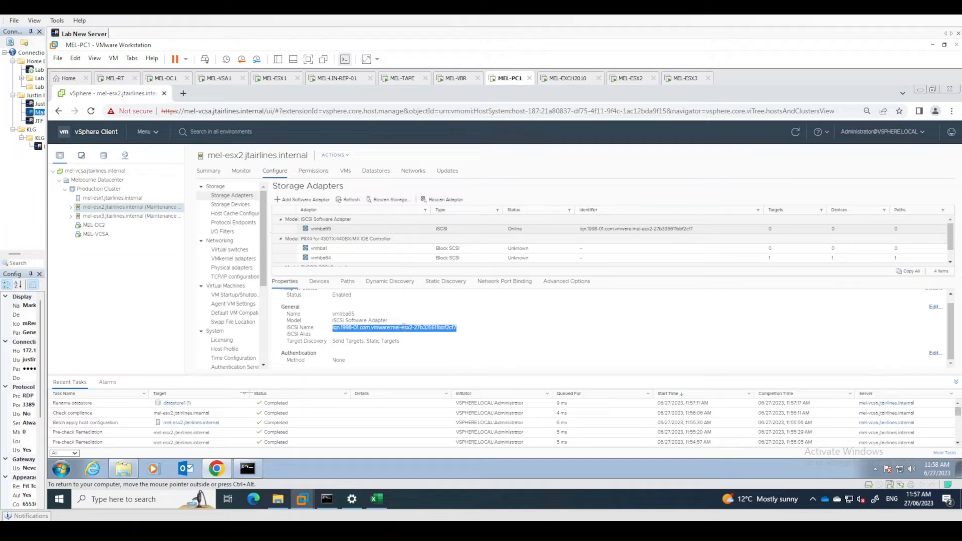
Switch to HPE StoreVirtual Centralized Management Console and log in to mel-vsa1 in the JTAirlines group with the administrator user name and password
click(61, 469)
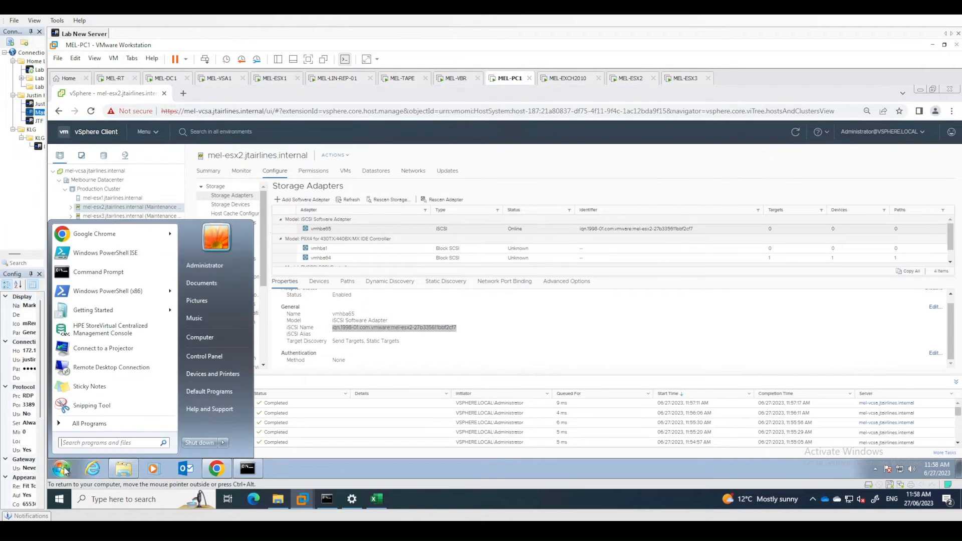
click(117, 337)
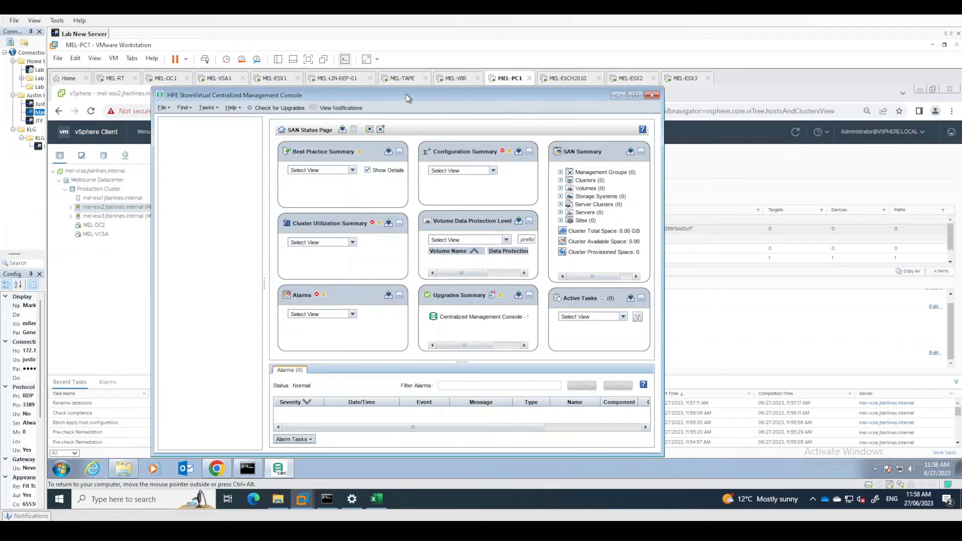
click(291, 152)
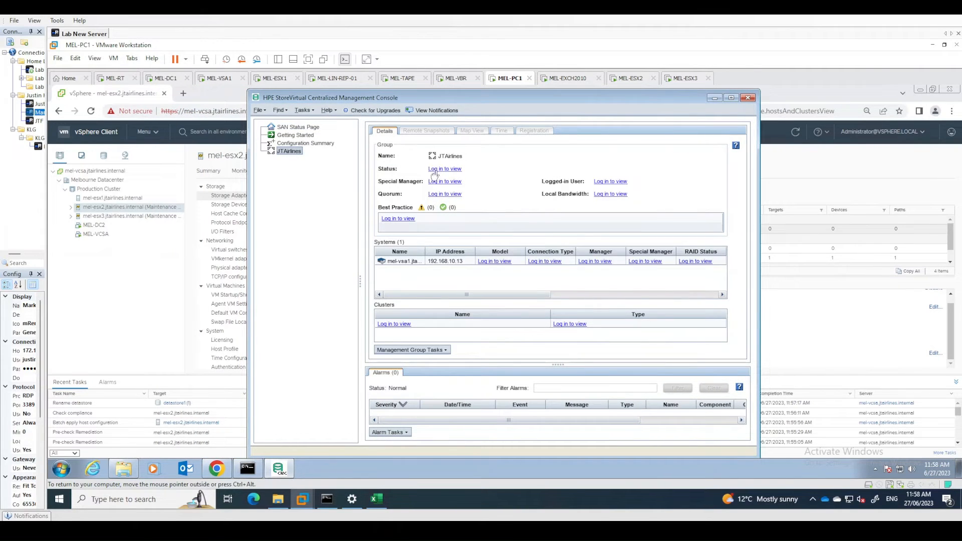
click(486, 263)
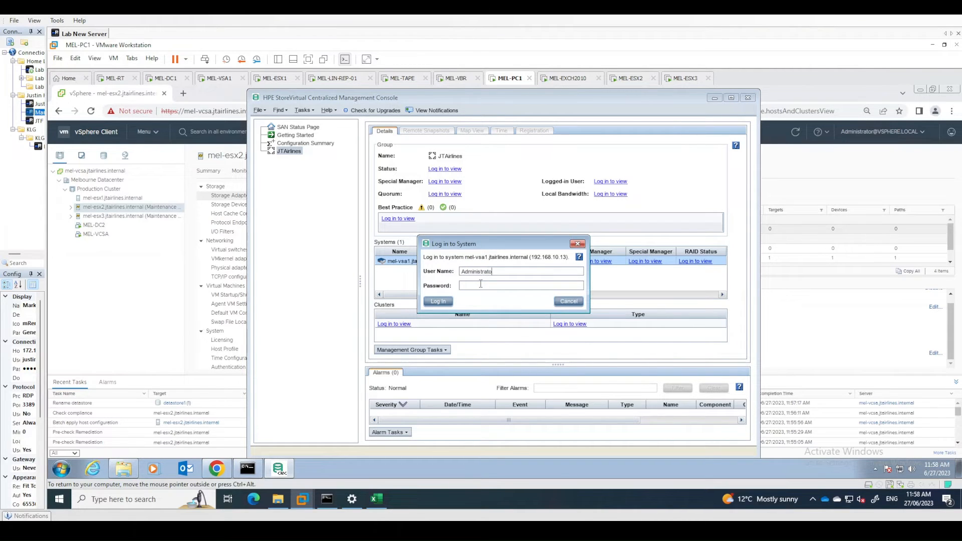
click(438, 301)
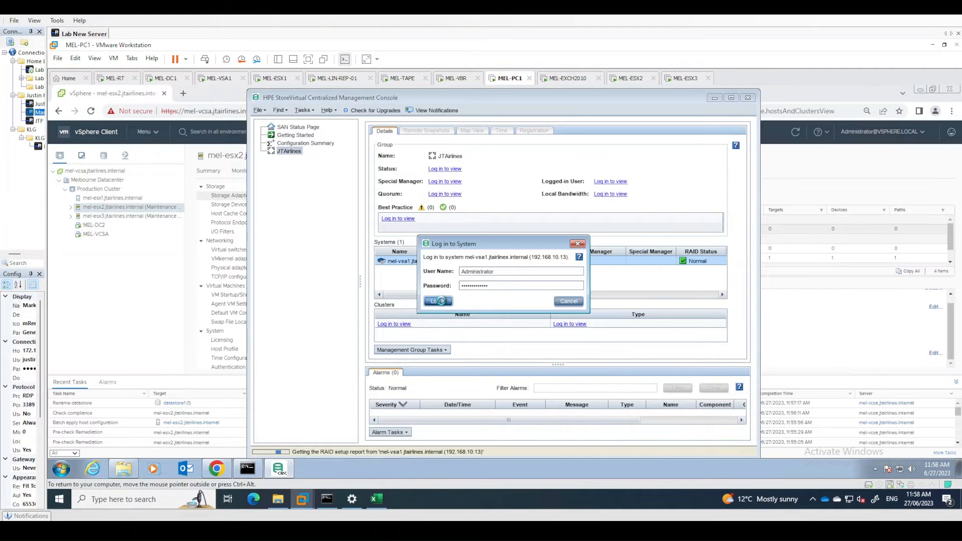
click(731, 98)
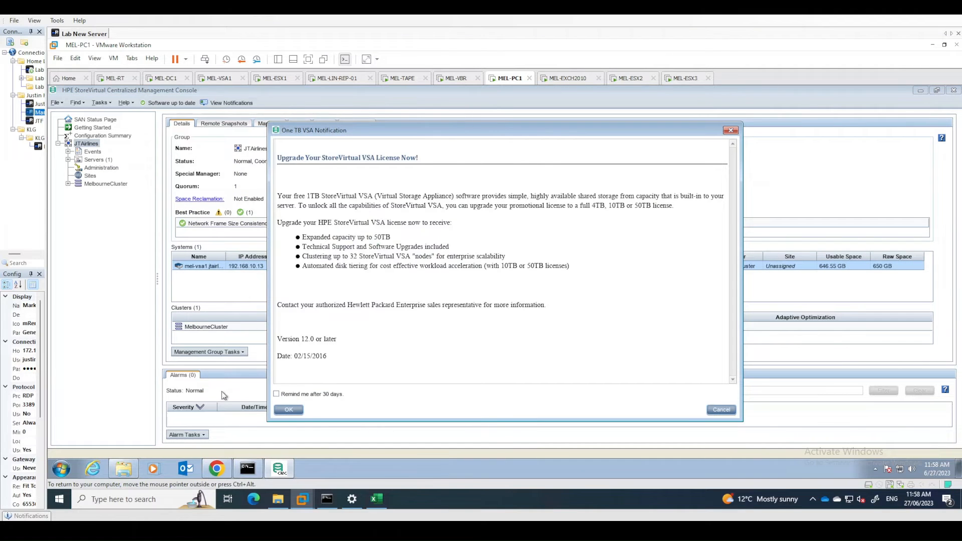
click(288, 409)
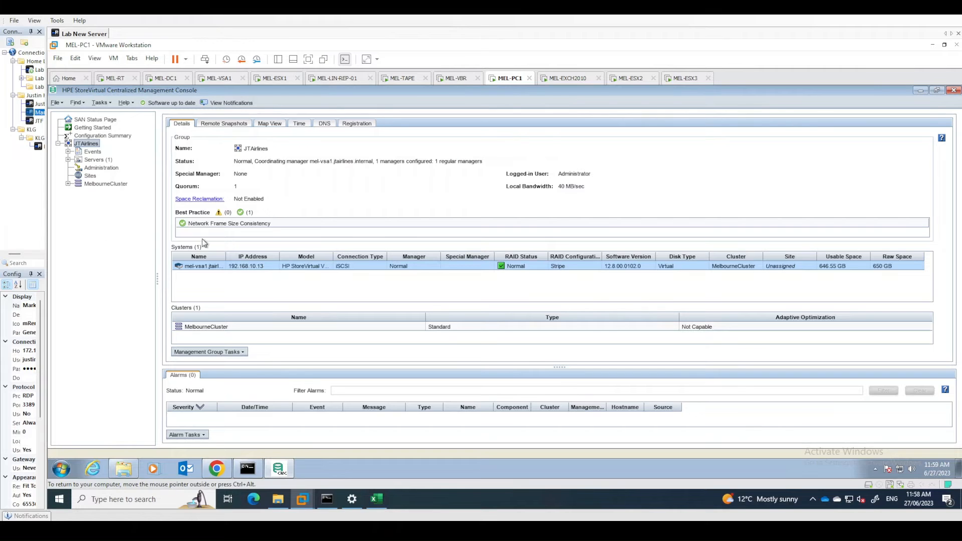
Examine the details and assigned servers of the MEL-GOLD and MEL-SILVER volumes in MelbourneCluster
click(68, 185)
click(78, 200)
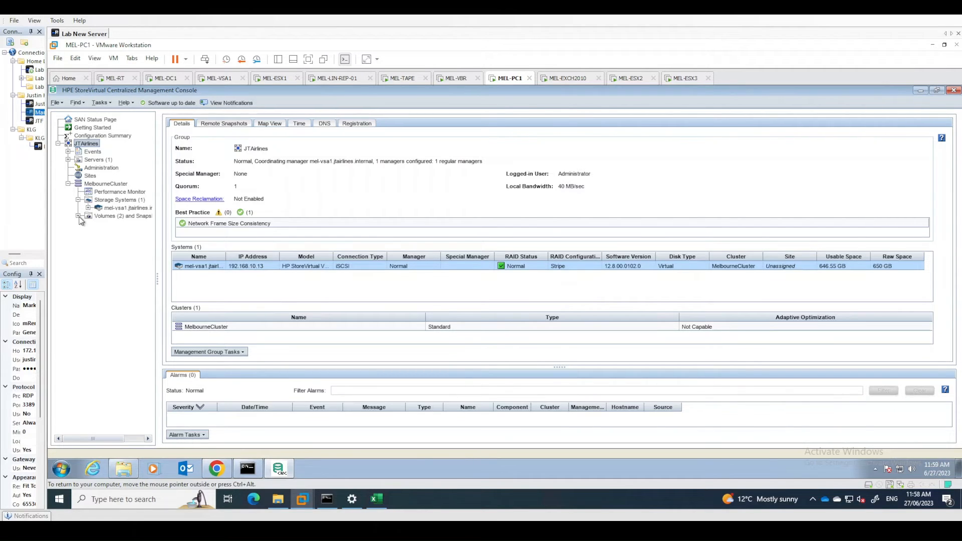
click(78, 216)
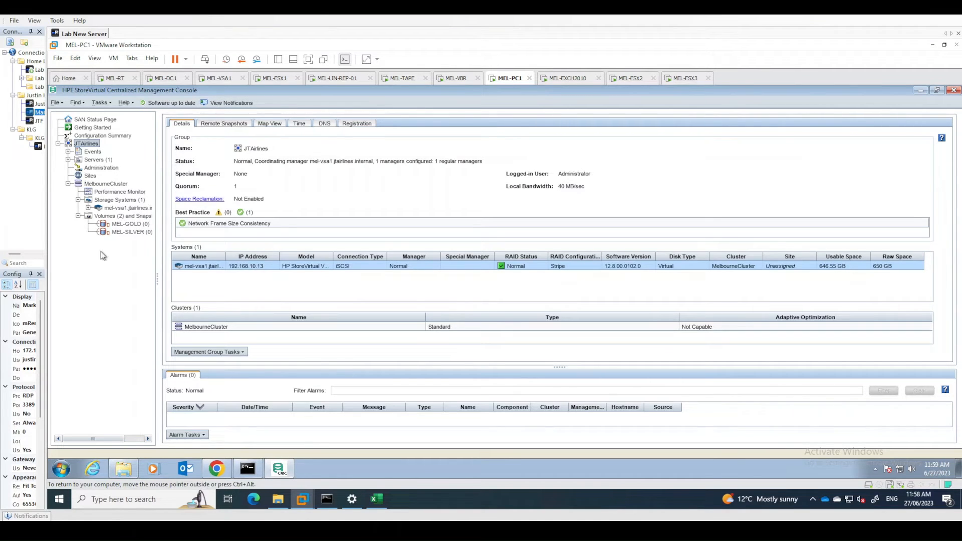
click(118, 225)
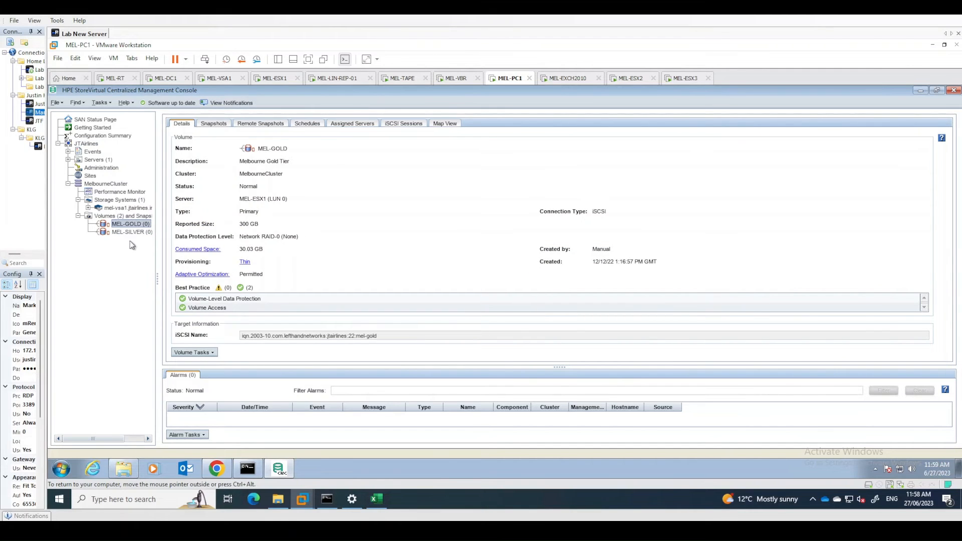
click(133, 234)
click(130, 225)
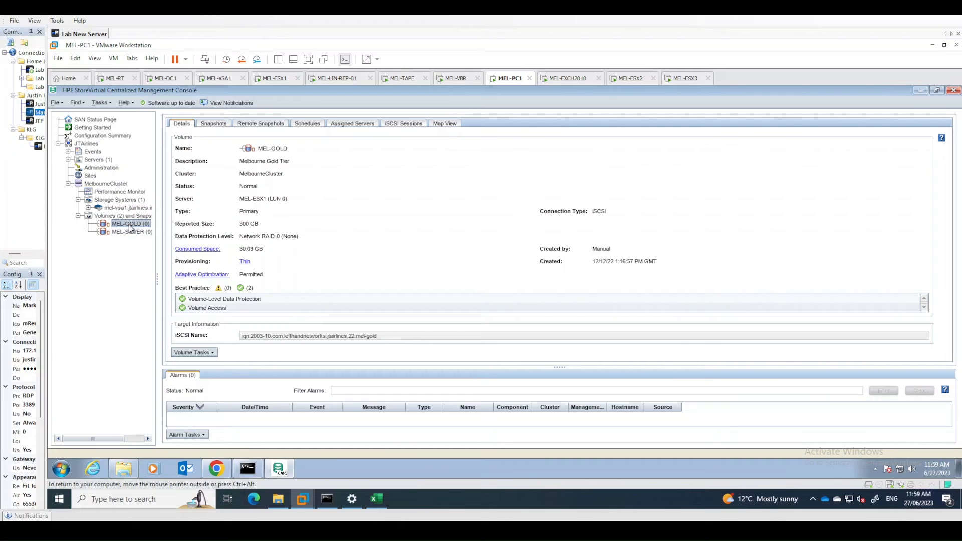
click(358, 124)
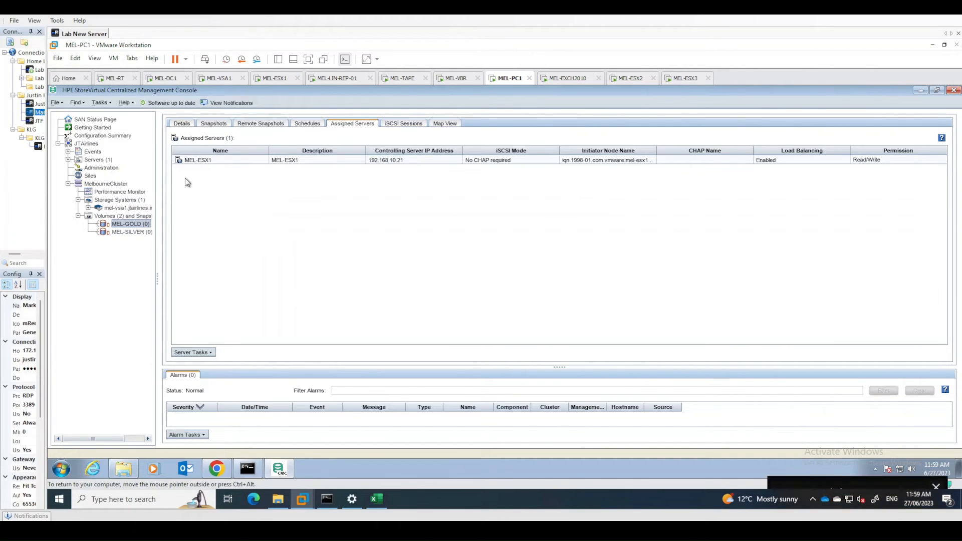
click(134, 233)
click(130, 225)
click(133, 233)
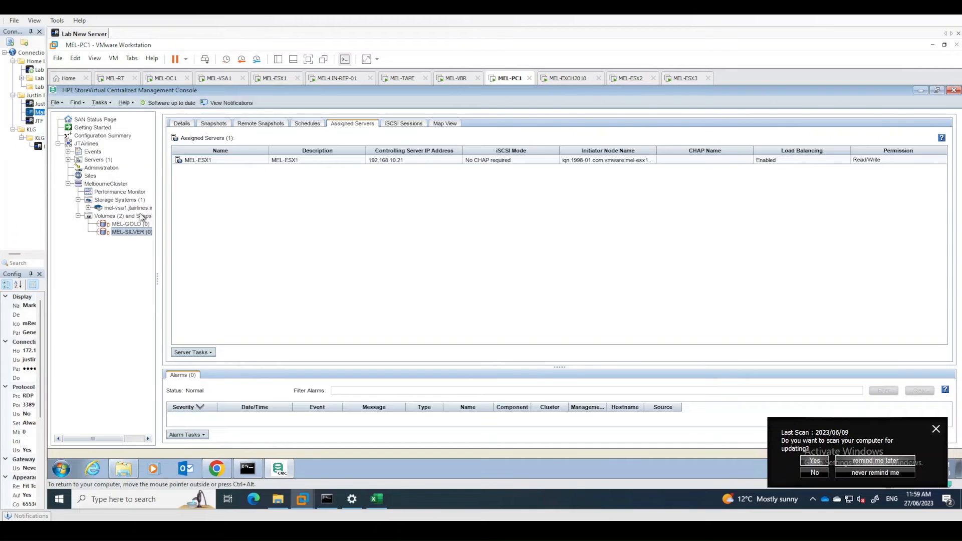
Start a new server in the JTAirlines group with name and description MEL-ESX2 and controlling server IP address 192.168.10.22
click(68, 159)
click(96, 161)
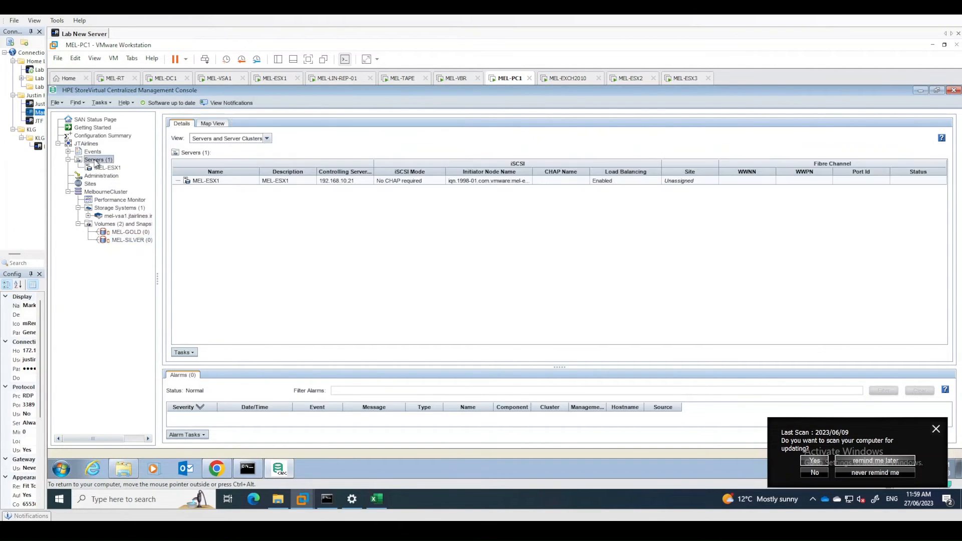
right_click(98, 163)
click(112, 176)
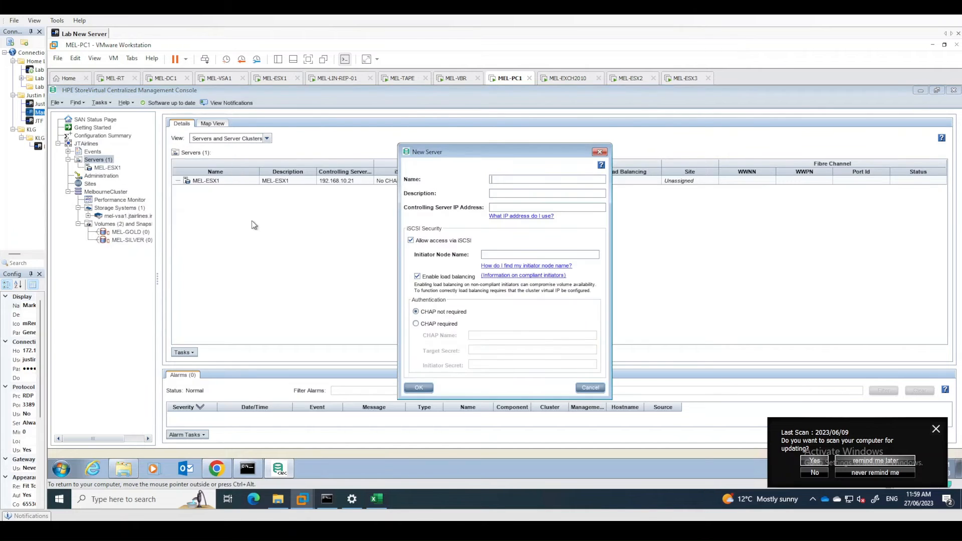
text(MEL-ESX2MEL-ESX2)
key(Tab)
text(192.)
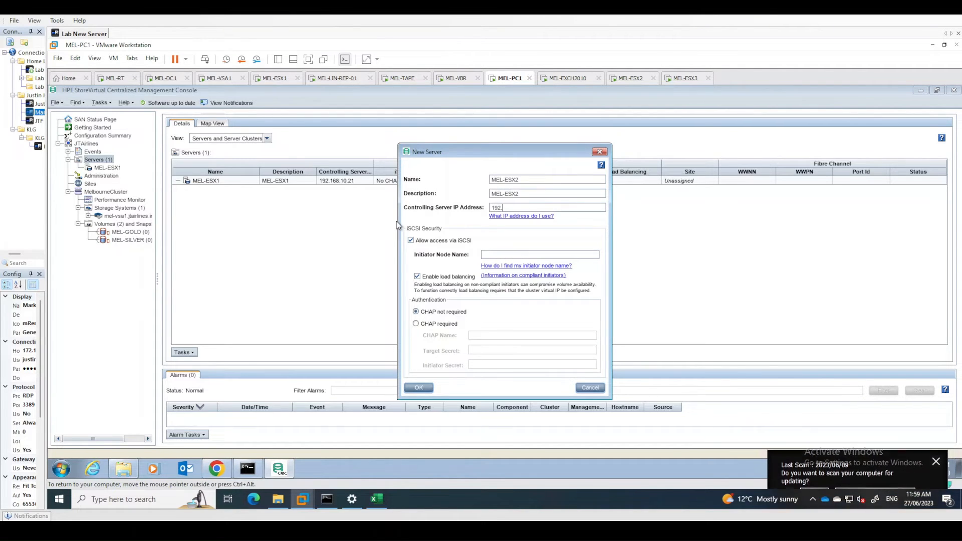
text(168.10.22)
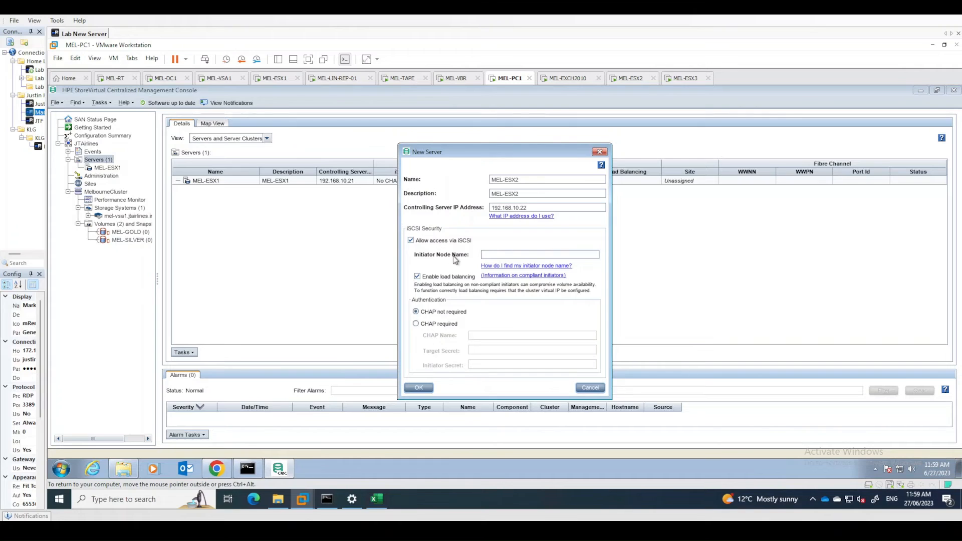
Paste mel-esx2's iSCSI name as the initiator node name, check it in full, and create the server
click(498, 252)
key(ctrl+v)
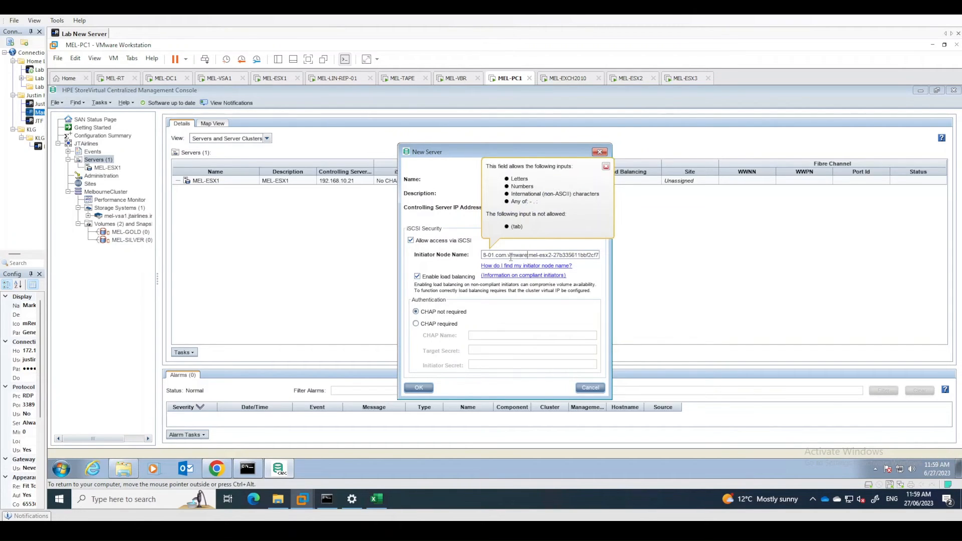
drag(523, 257, 440, 257)
click(500, 256)
drag(514, 255, 483, 255)
drag(589, 254, 621, 250)
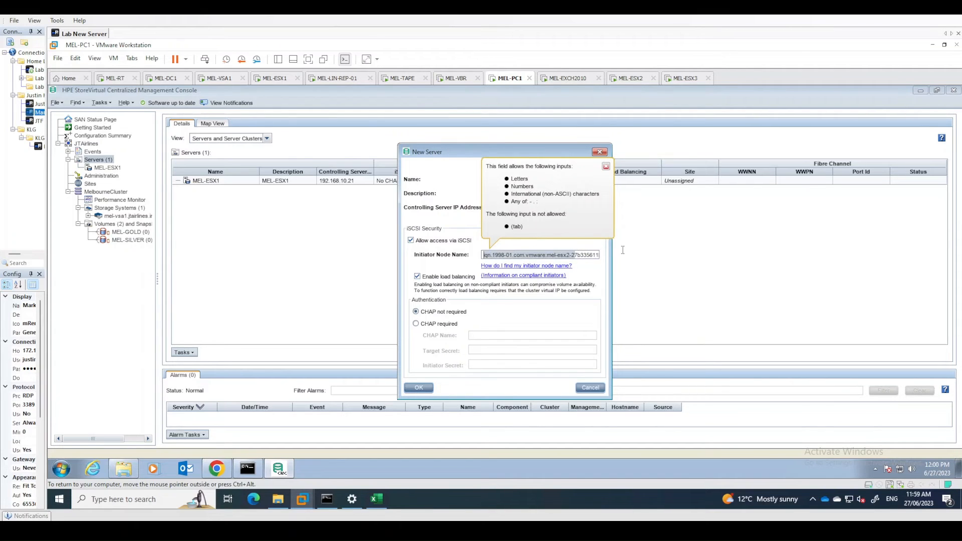
key(End)
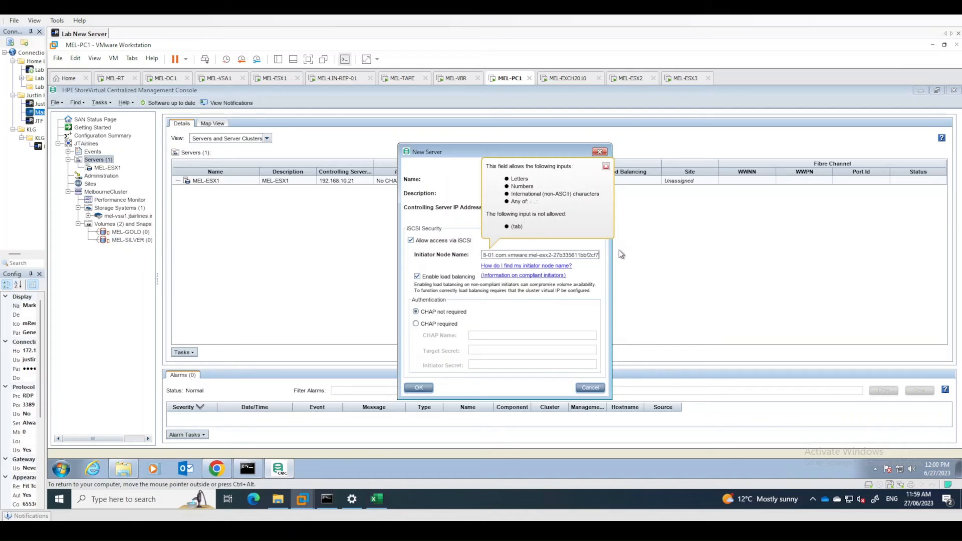
key(Home)
click(607, 167)
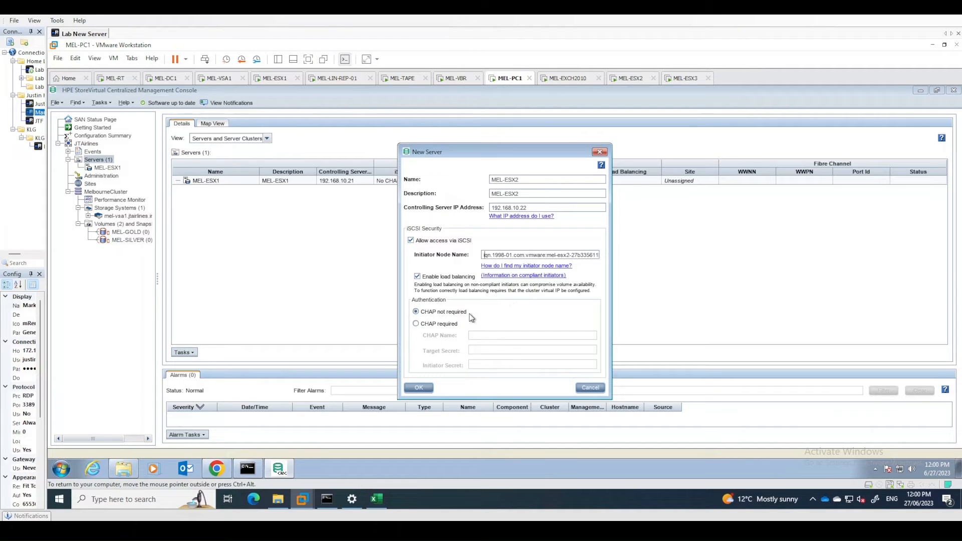
click(422, 388)
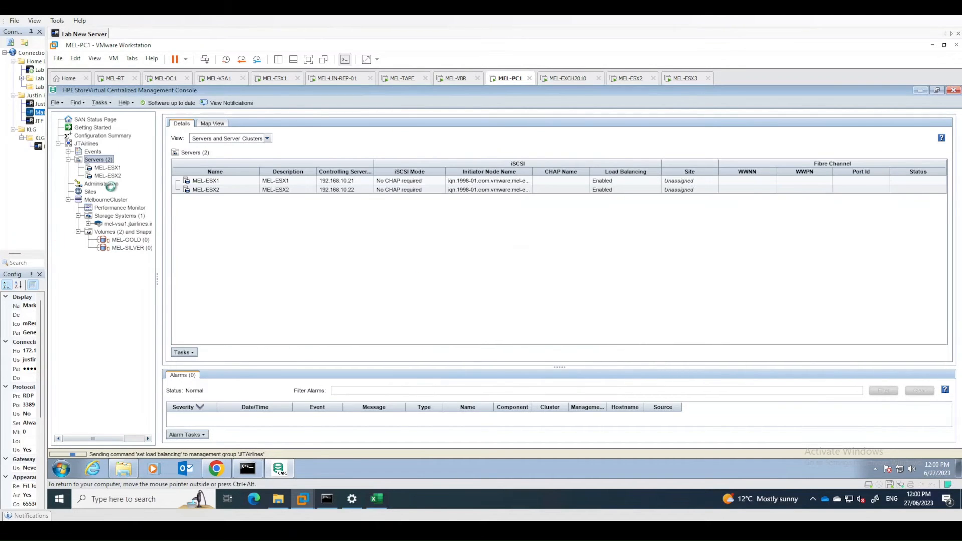
Assign the MEL-GOLD and MEL-SILVER volumes to server MEL-ESX2 despite the shared-access warning, and check both volumes' assigned servers
right_click(103, 176)
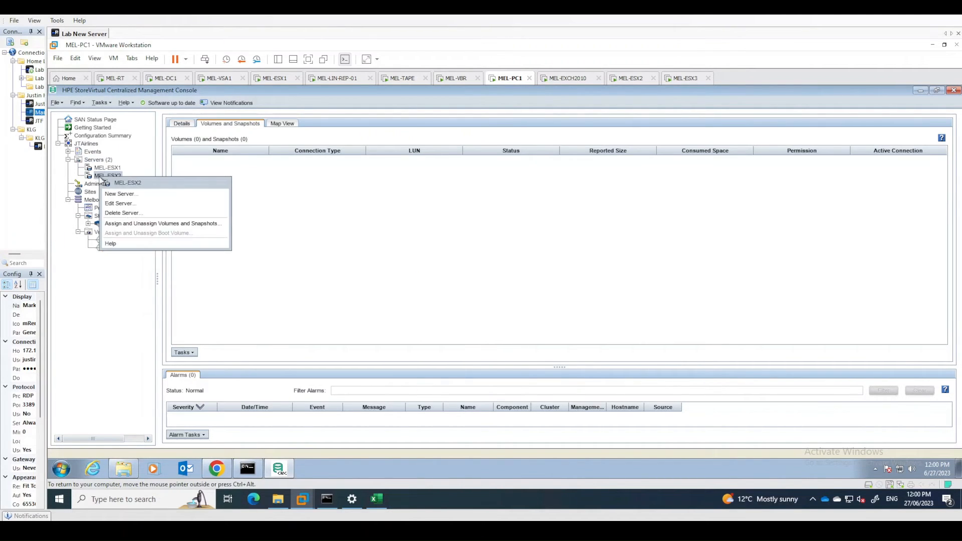
click(133, 224)
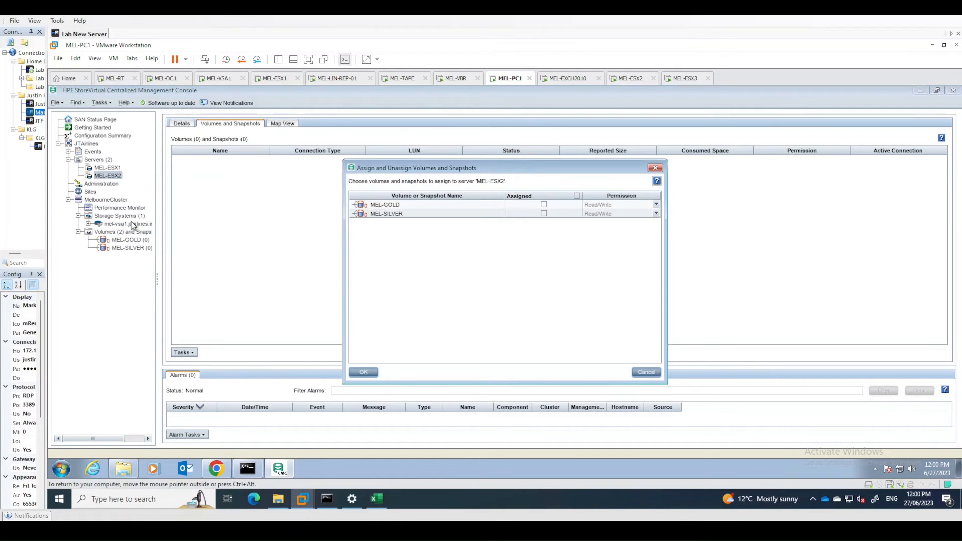
click(577, 196)
click(365, 373)
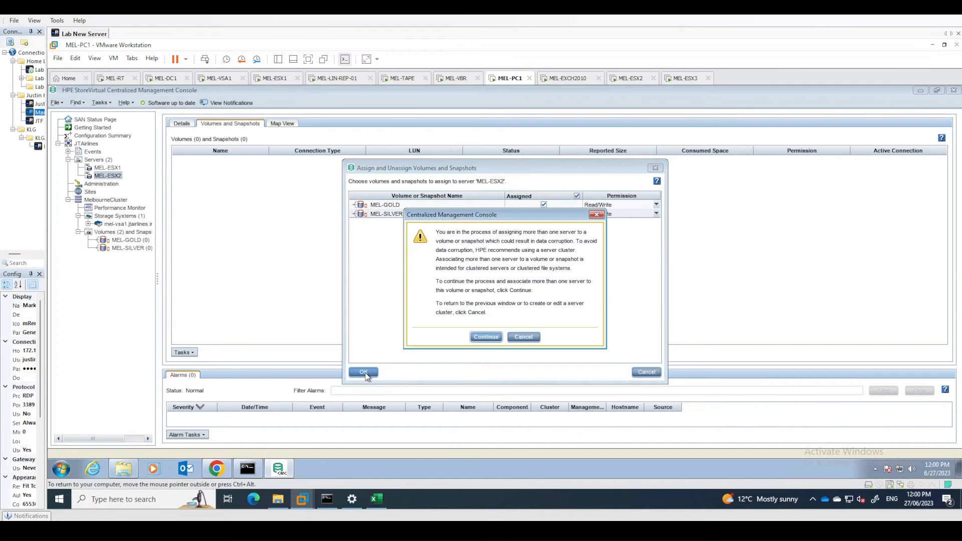
click(485, 337)
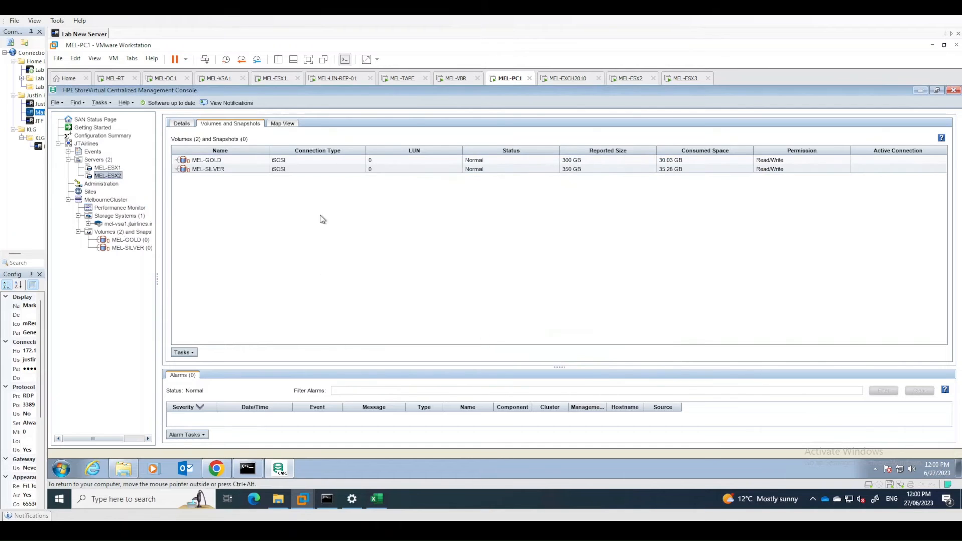
click(140, 240)
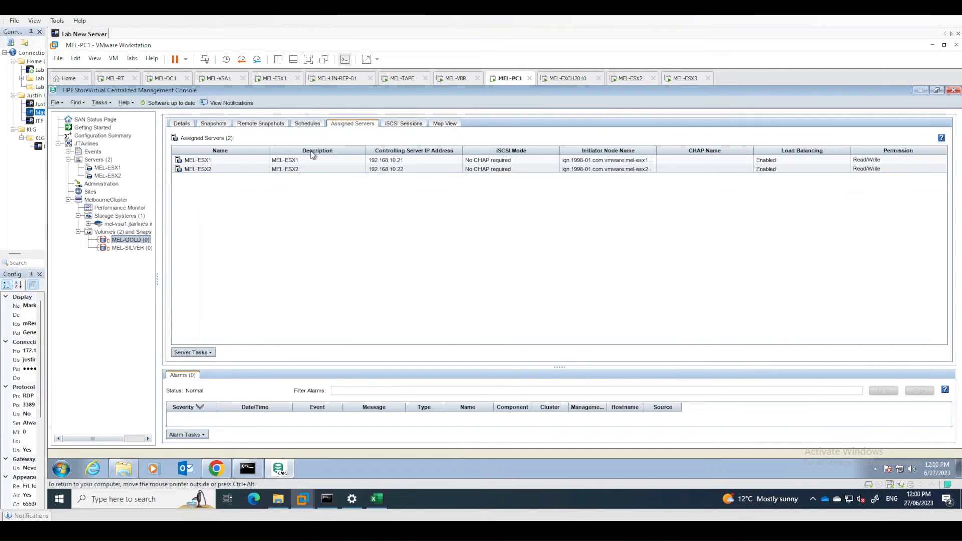
click(271, 169)
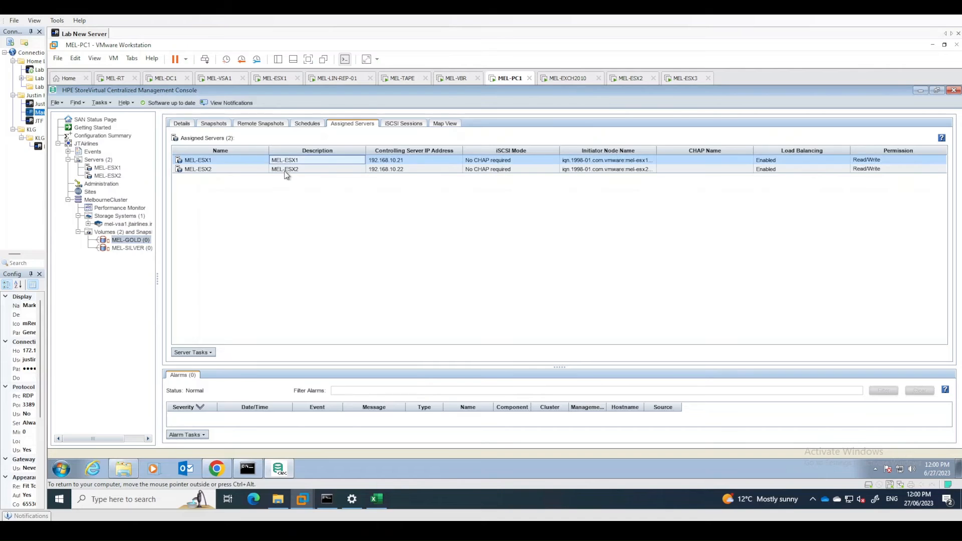
click(132, 249)
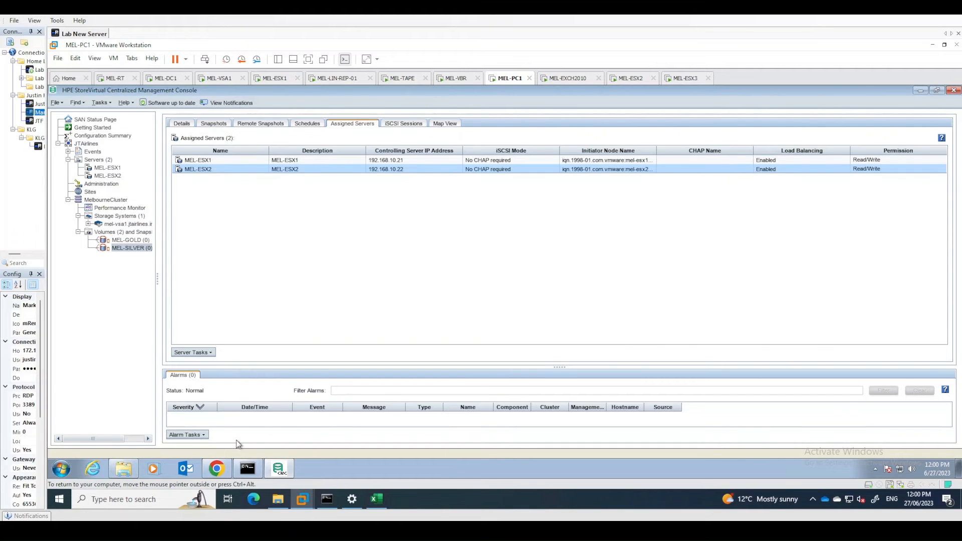
Switch to the vSphere Client in Chrome, rescan mel-esx2's storage for new devices and VMFS volumes, and check the host's datastores
click(217, 469)
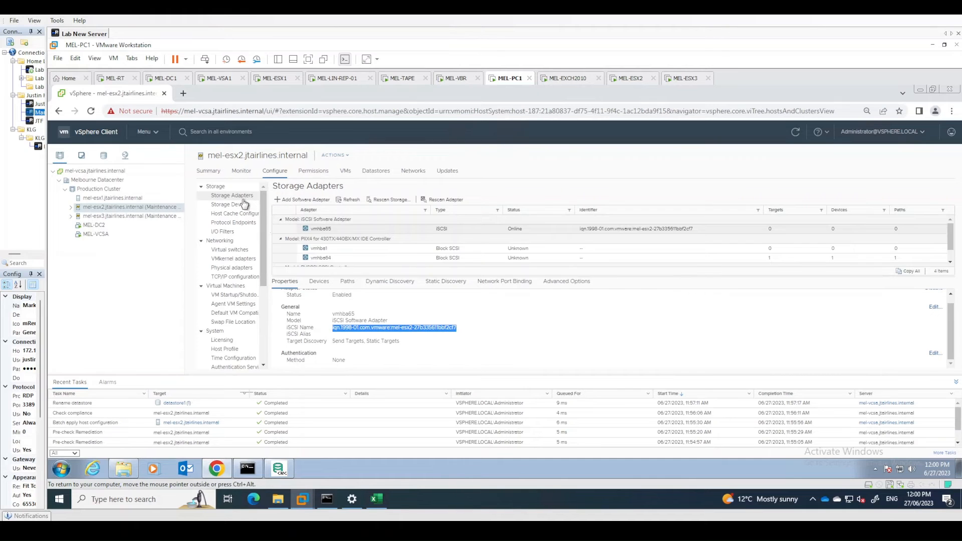
click(391, 199)
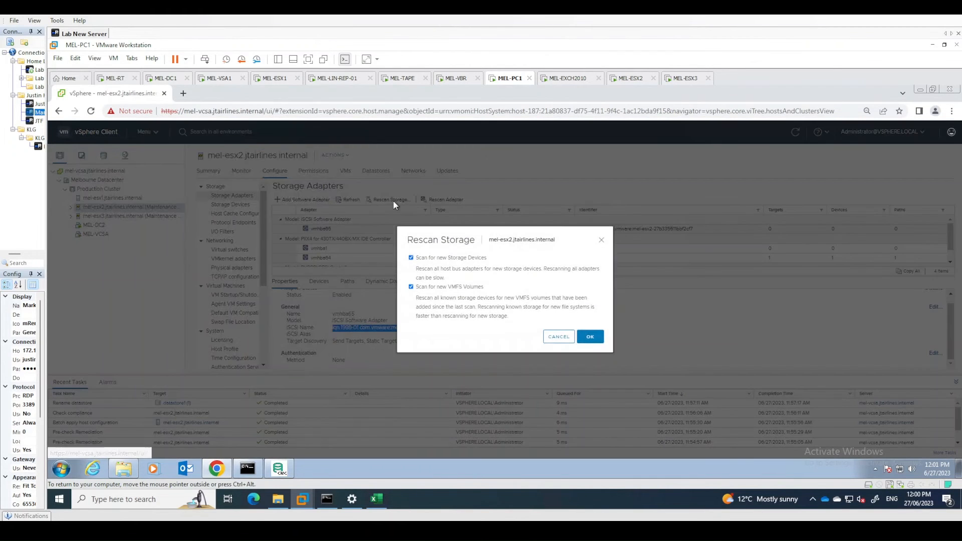
click(591, 345)
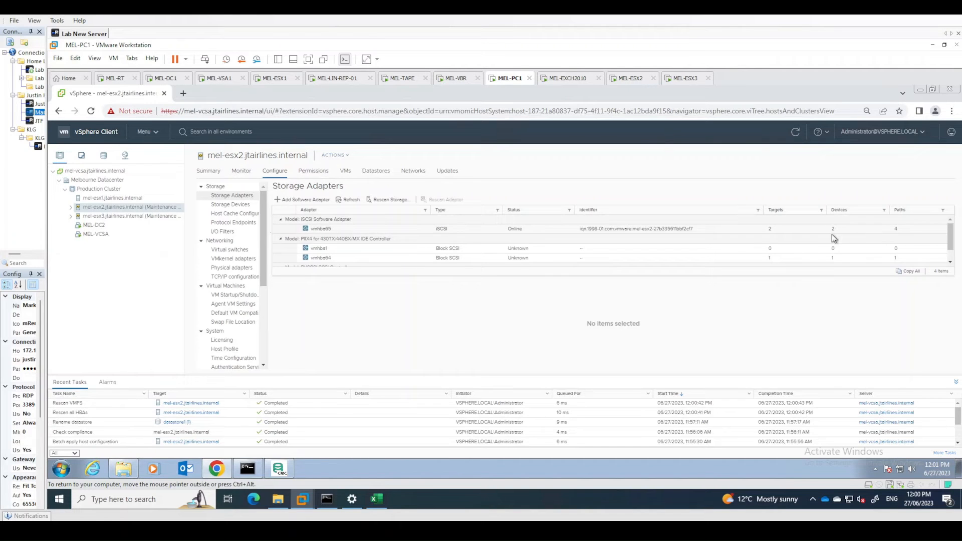
click(374, 171)
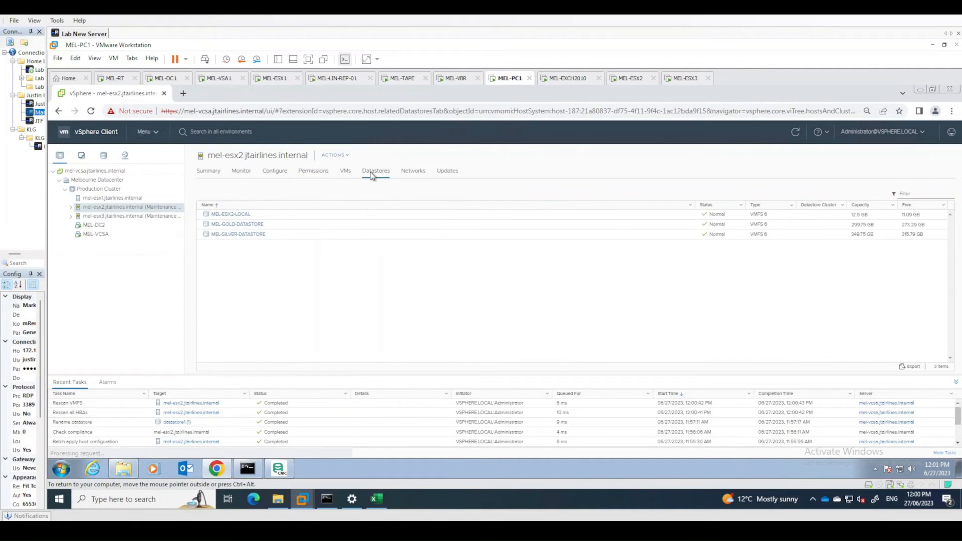
click(285, 232)
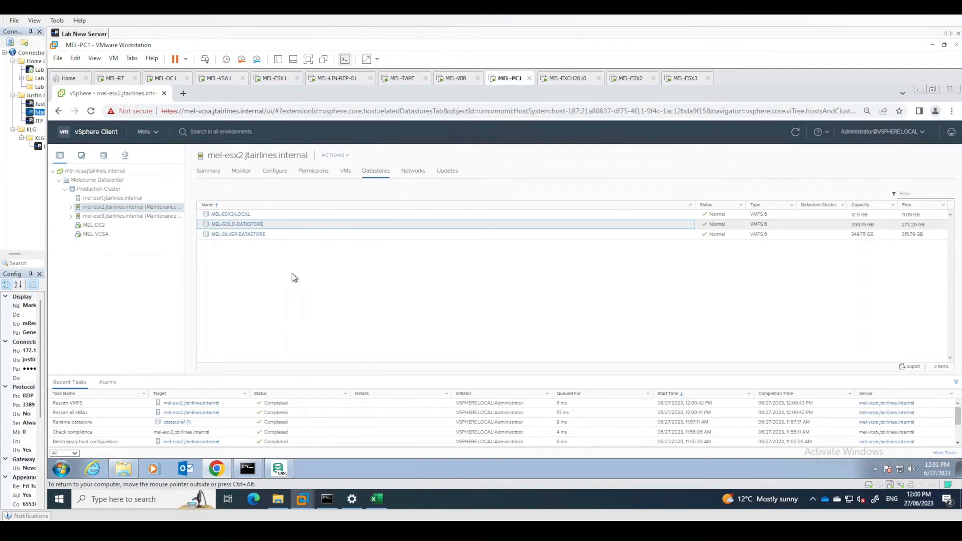
Check mel-esx2's compliance with the attached JTA Host Profile and review its host customizations
click(275, 172)
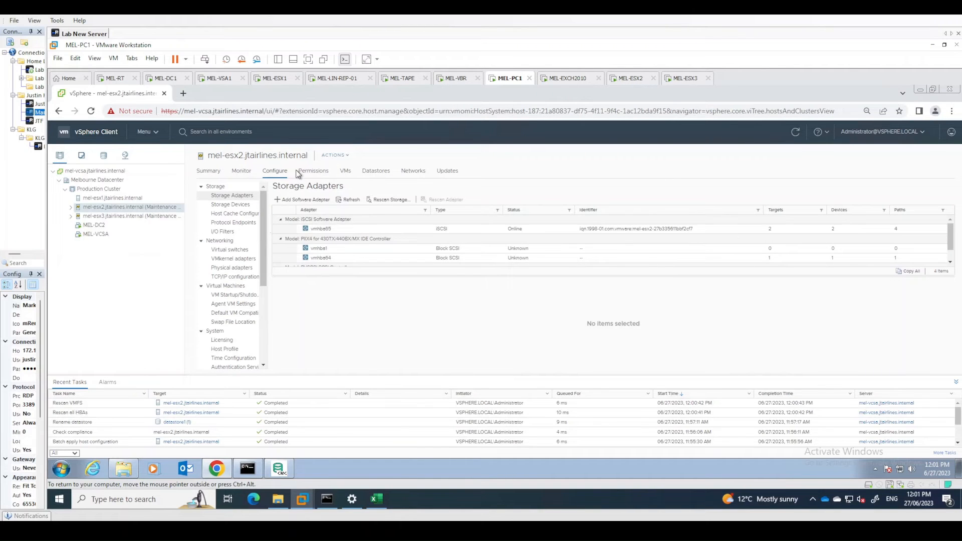
click(238, 351)
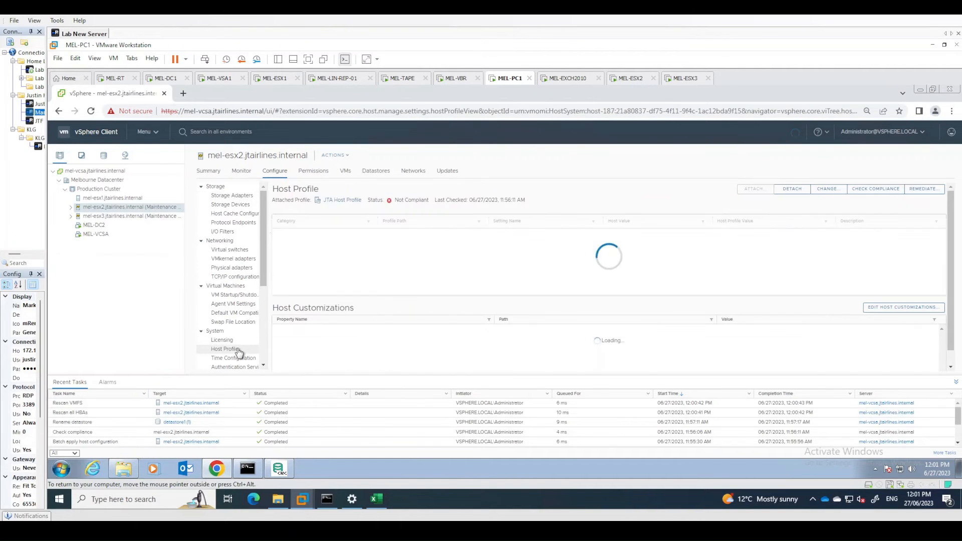
click(876, 193)
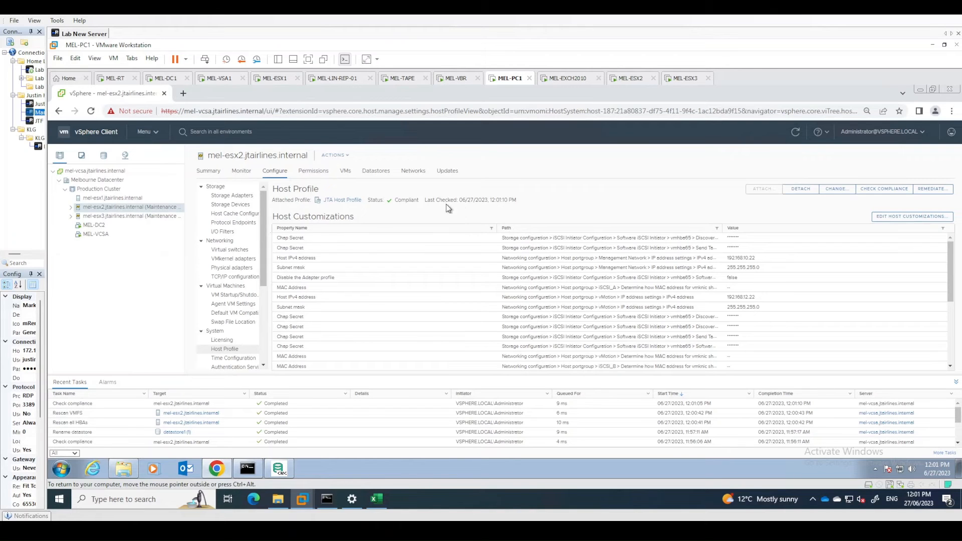
scroll(910, 280, down, 5)
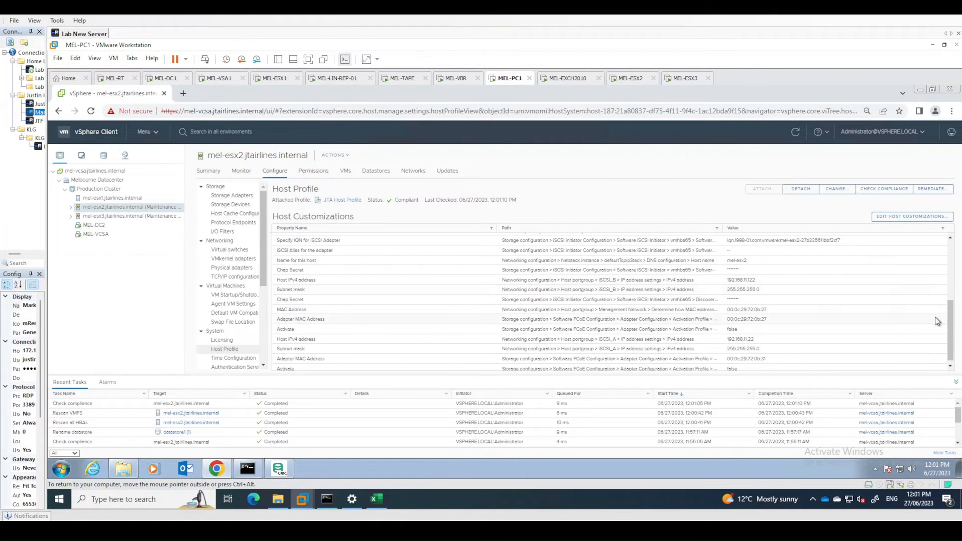
scroll(934, 316, up, 5)
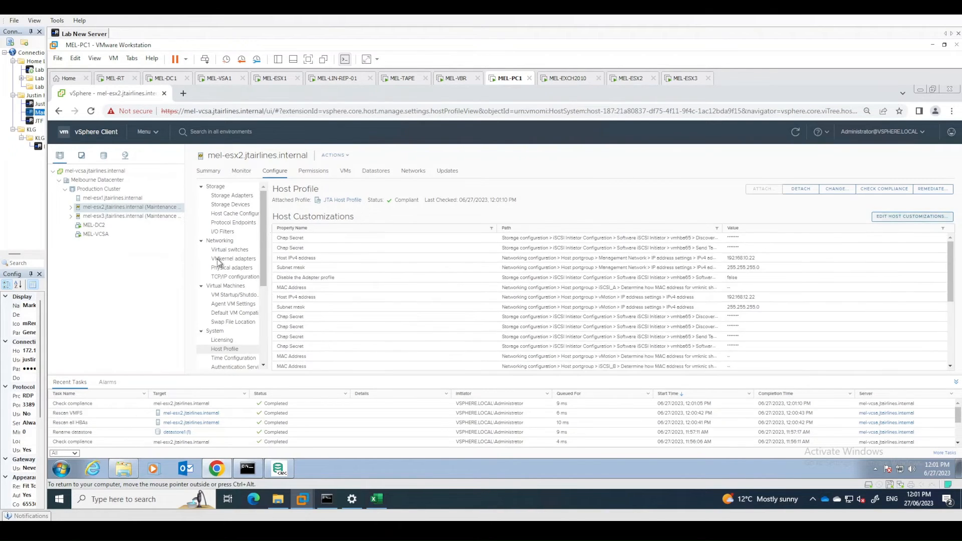
In mel-esx3's host customizations, set the vMotion IPv4 address to 192.168.12.23 with subnet mask 255.255.255.0
click(161, 217)
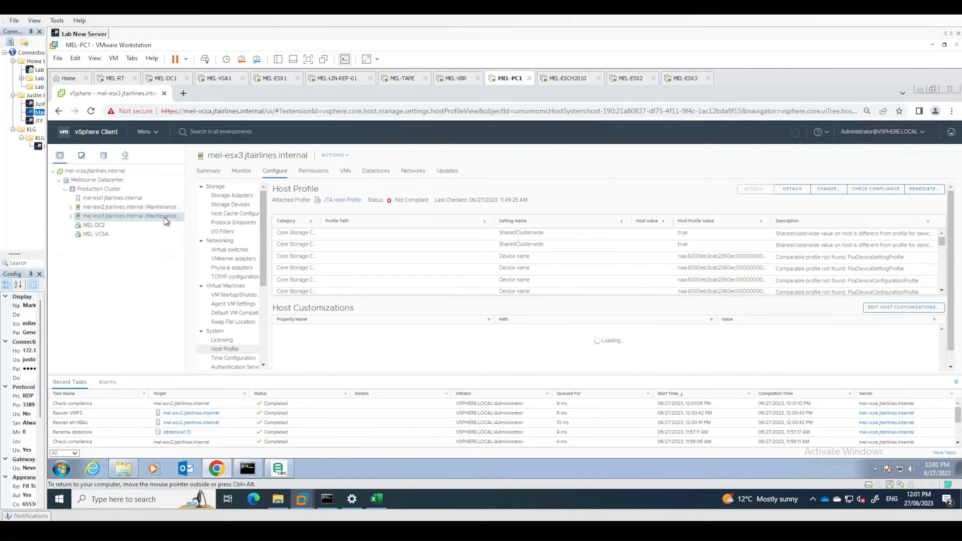
click(890, 310)
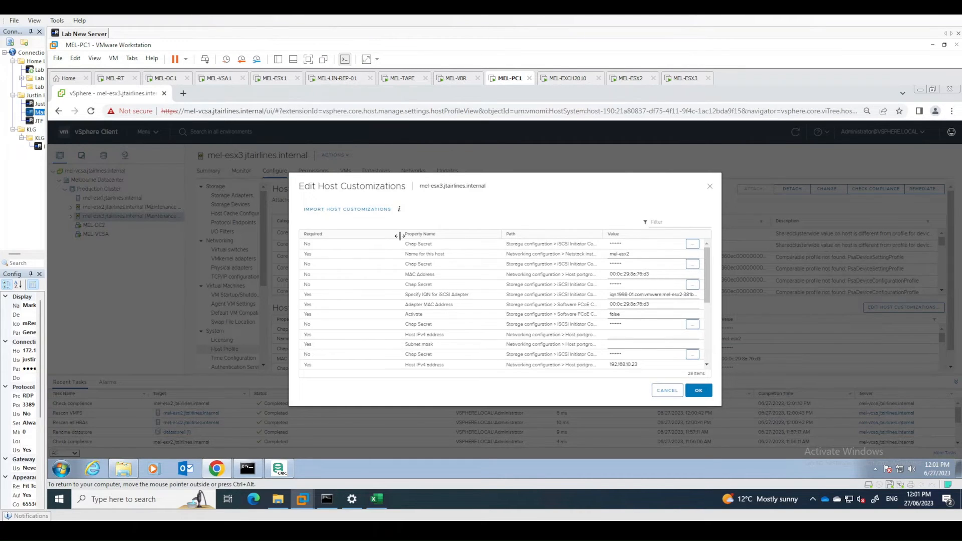
drag(400, 234, 333, 234)
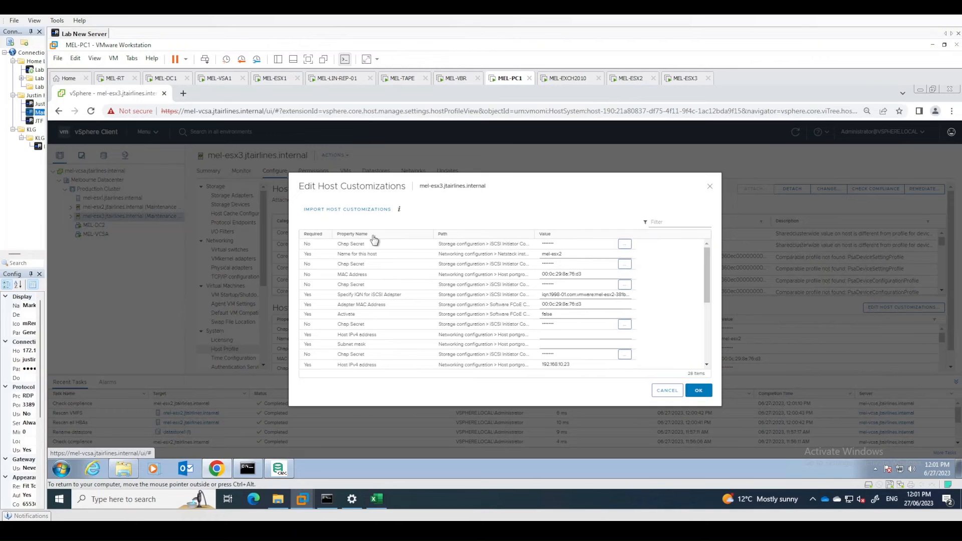
drag(435, 234, 397, 234)
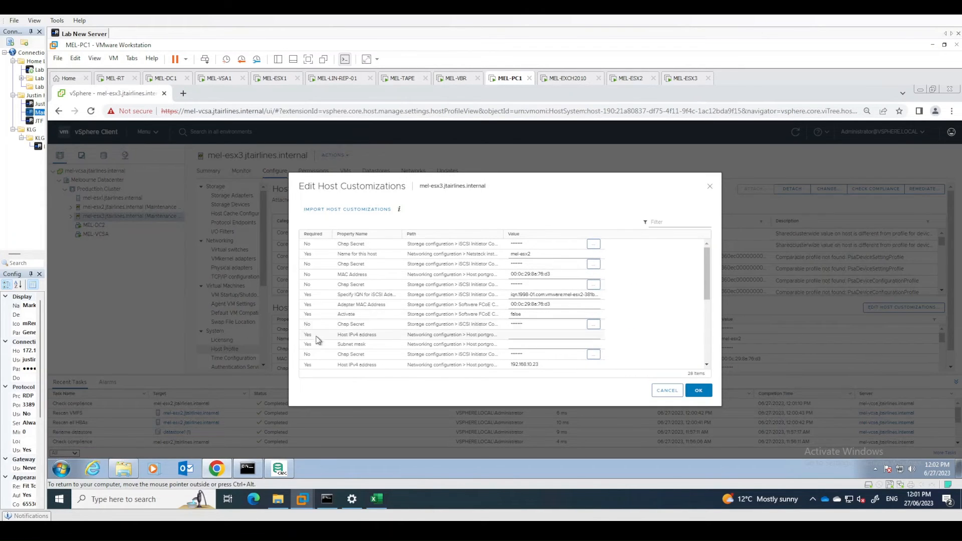
drag(503, 233, 605, 233)
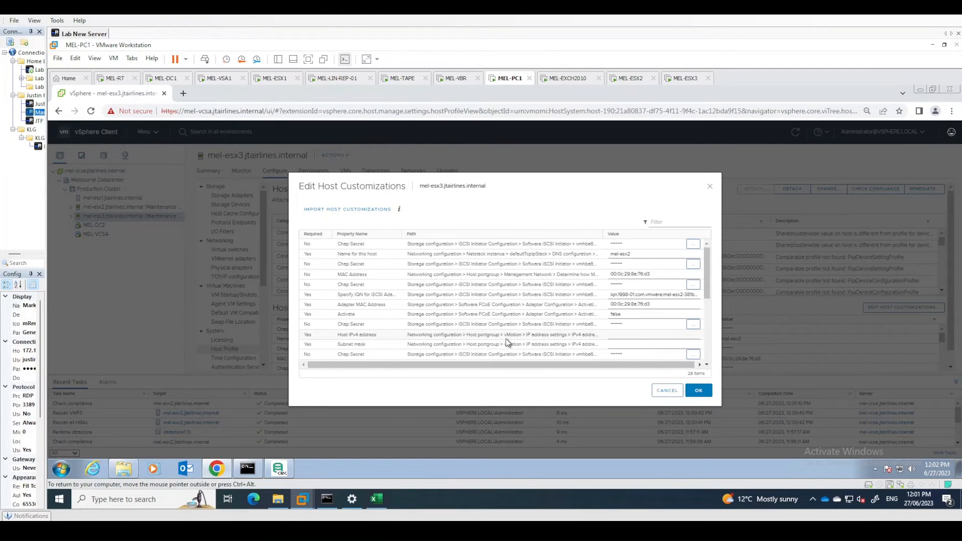
click(631, 336)
key(Tab)
Set the iSCSI_B IPv4 address to 192.168.11.123 and the iSCSI_A address to 192.168.11.23, both with subnet mask 255.255.255.0
drag(708, 288, 705, 321)
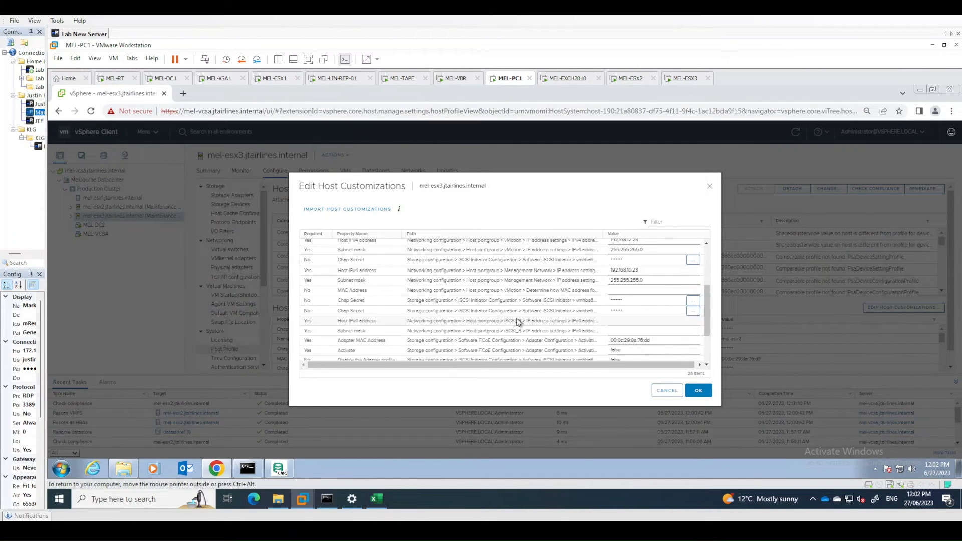
click(626, 323)
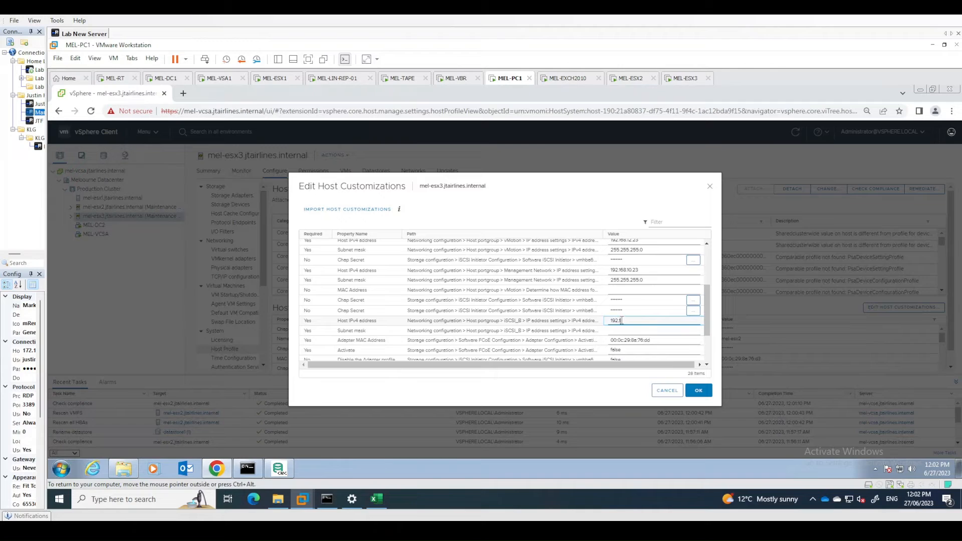
text(192.168.11.123)
key(Tab)
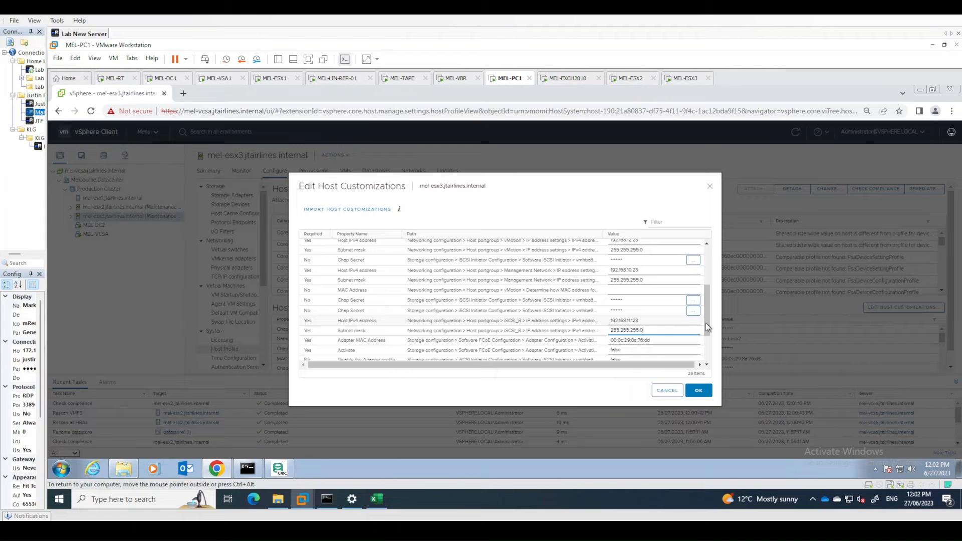
drag(708, 319, 708, 336)
click(613, 324)
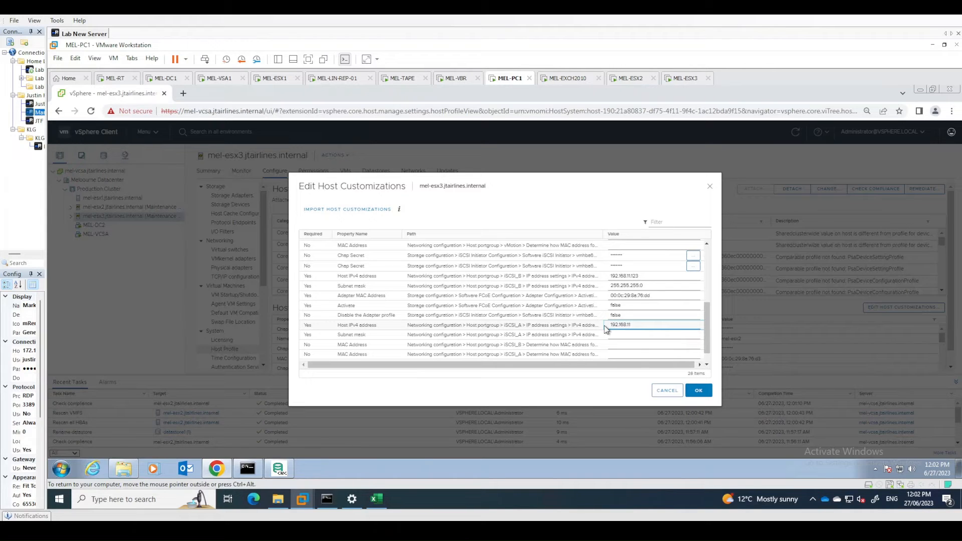
key(Tab)
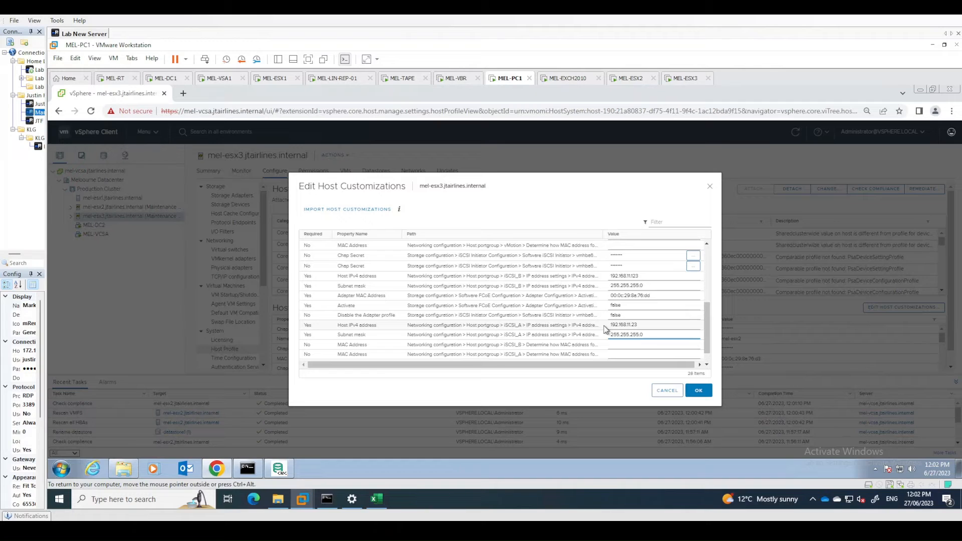
Review the other host customizations for mel-esx3 and copy its complete iSCSI adapter IQN
scroll(707, 341, down, 1)
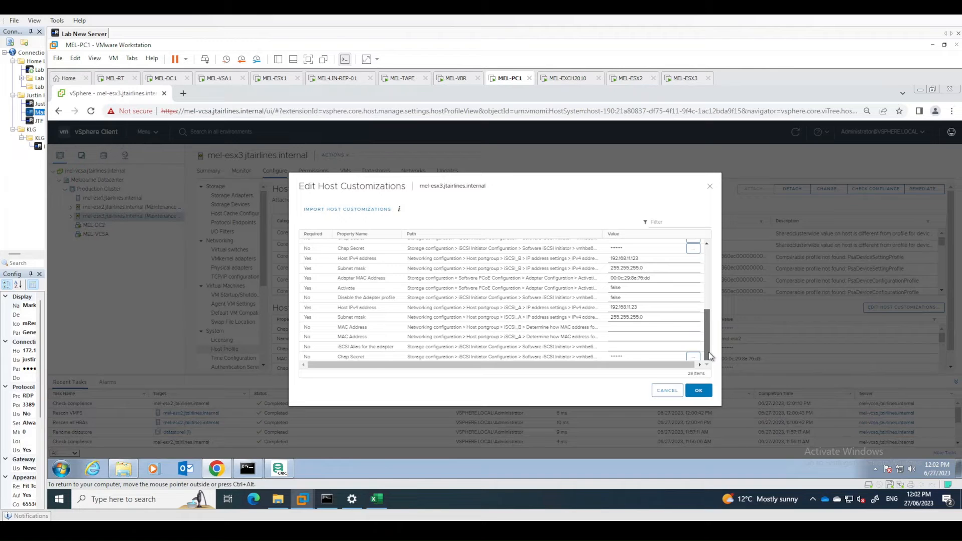
mouse_move(709, 348)
mouse_down()
mouse_move(709, 259)
mouse_move(709, 351)
mouse_up()
scroll(370, 353, up, 2)
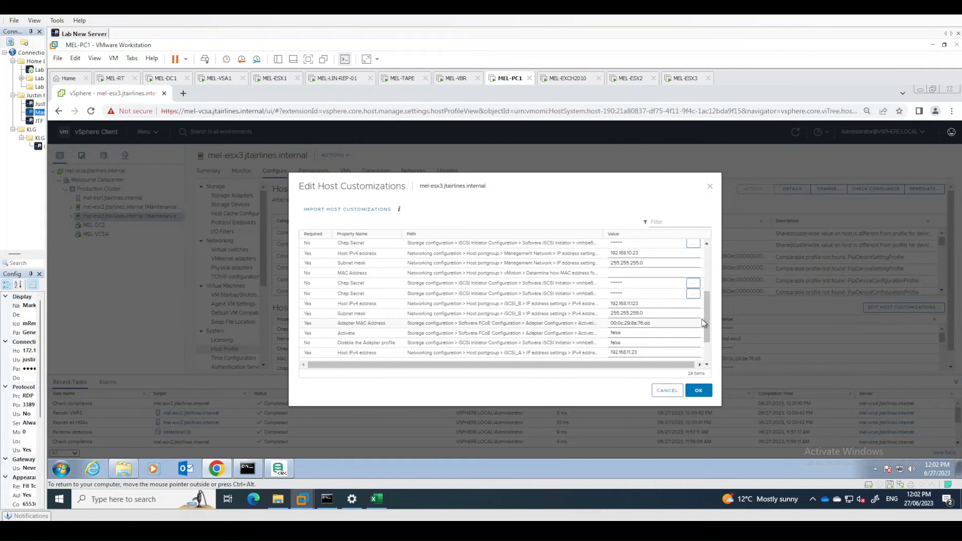
scroll(708, 277, up, 5)
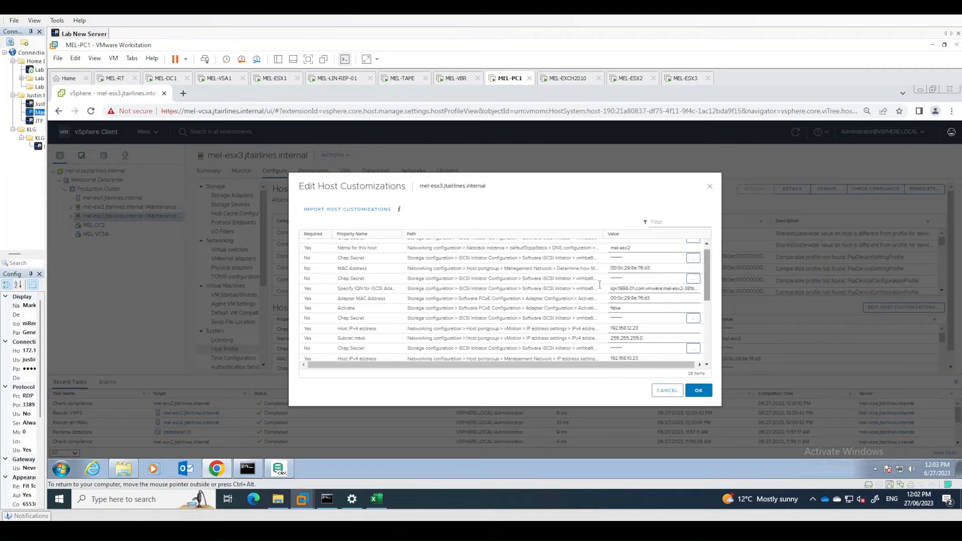
click(629, 289)
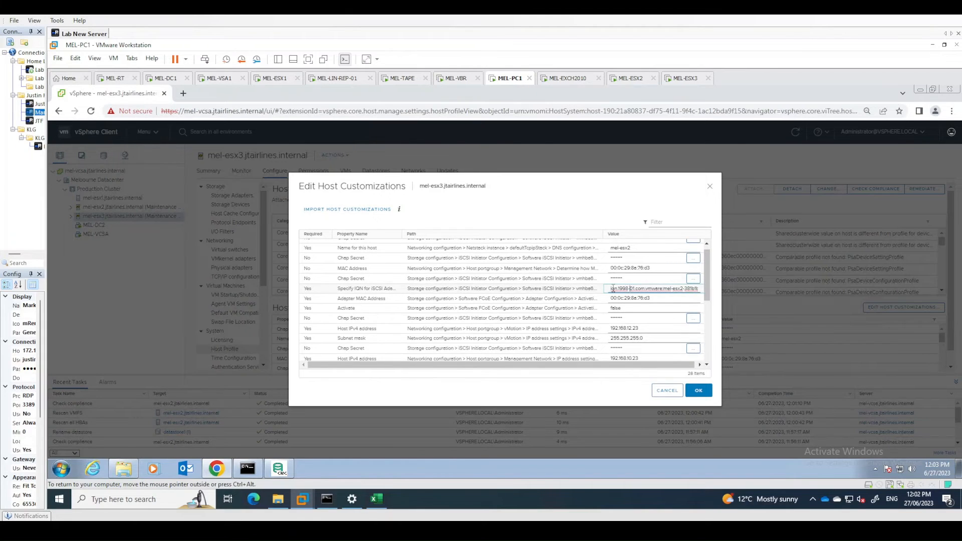
drag(611, 288, 695, 292)
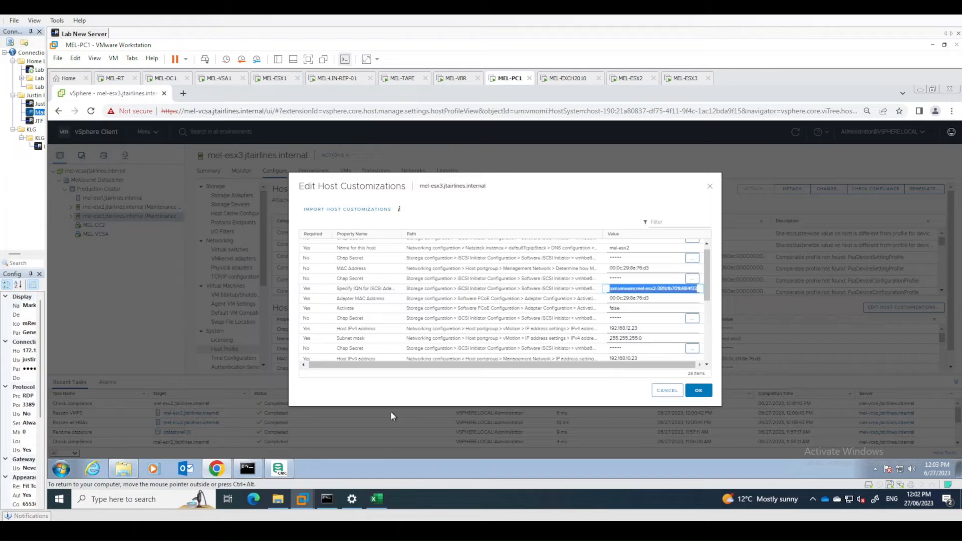
In the StoreVirtual Centralized Management Console, start a new server MEL-ESX3 with matching description, controlling IP 192.168.10.23 and the copied IQN as initiator node name
click(279, 468)
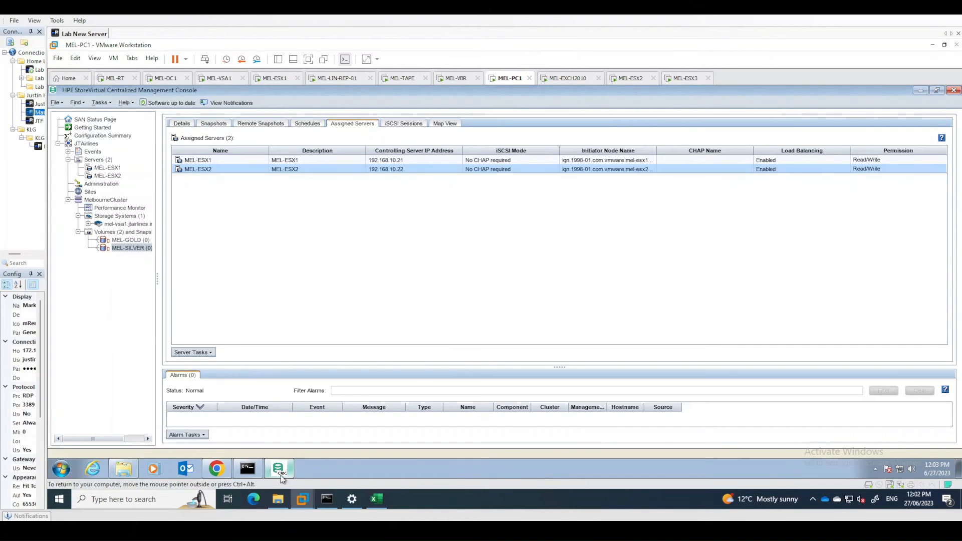
right_click(101, 160)
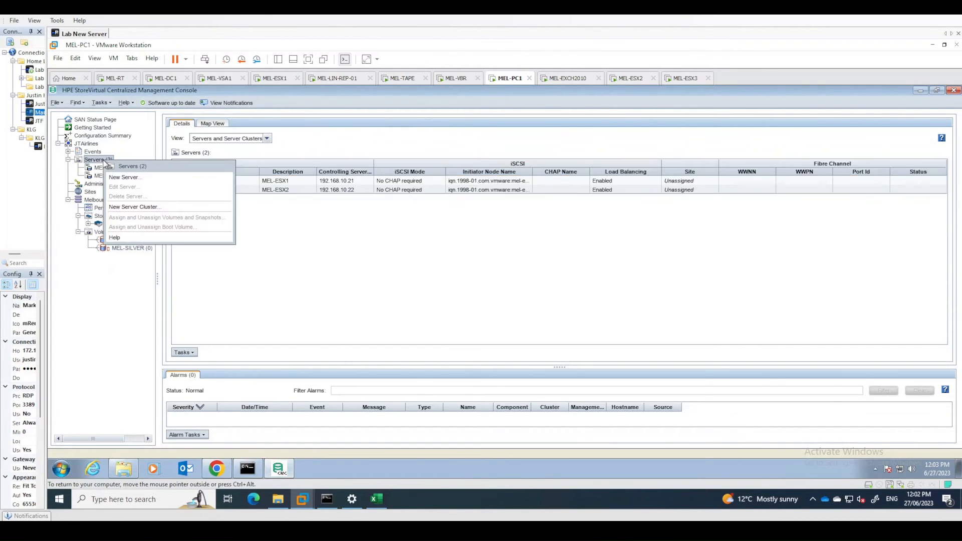
click(123, 177)
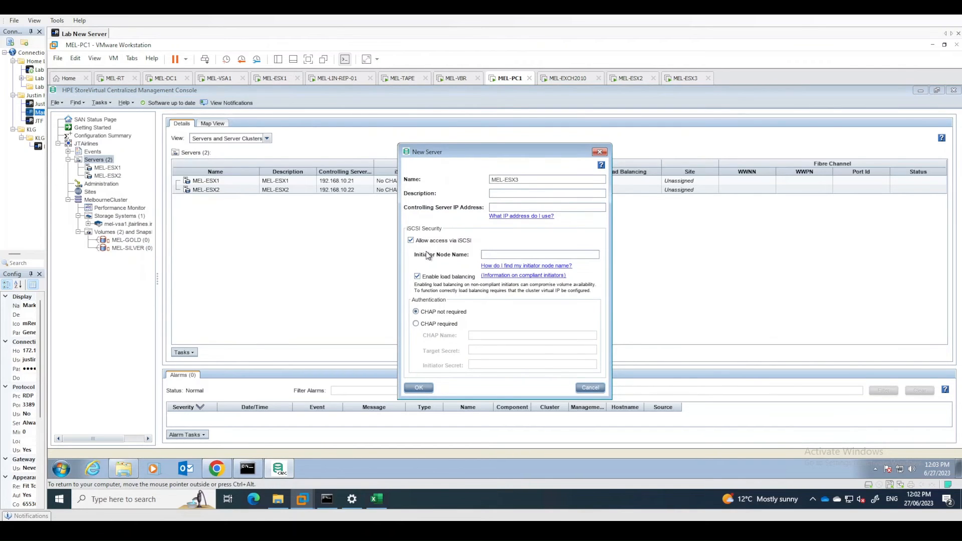
text(MEL-ES)
key(Tab)
key(Tab)
key(ctrl+v)
key(shift+Home)
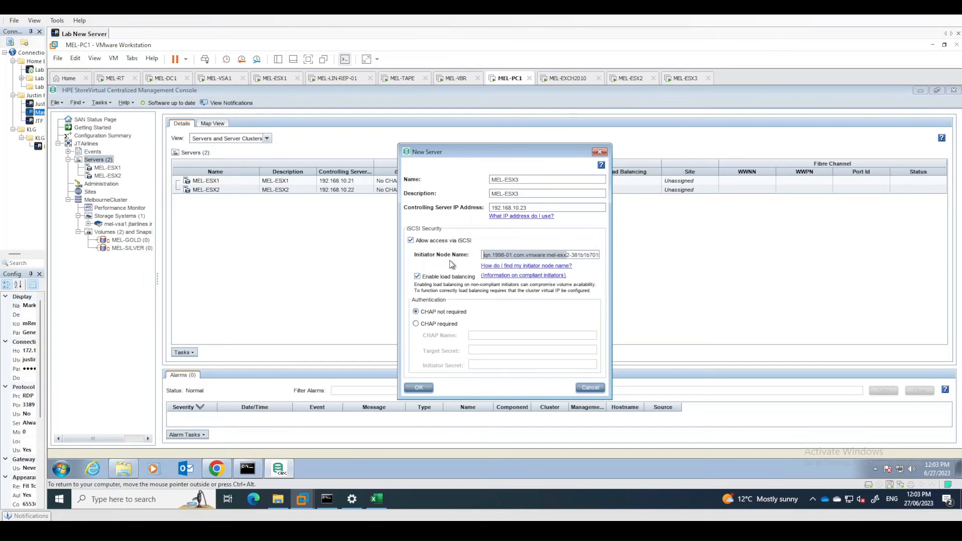
click(567, 255)
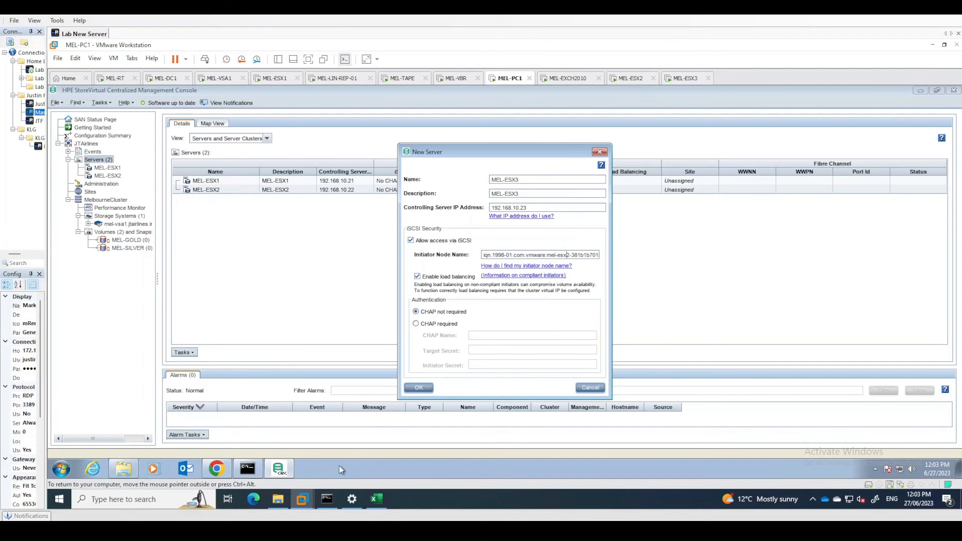
Back in the vSphere Client, change mel-esx3's iSCSI adapter IQN to contain mel-esx3 and end in 37, and copy the full IQN
click(220, 471)
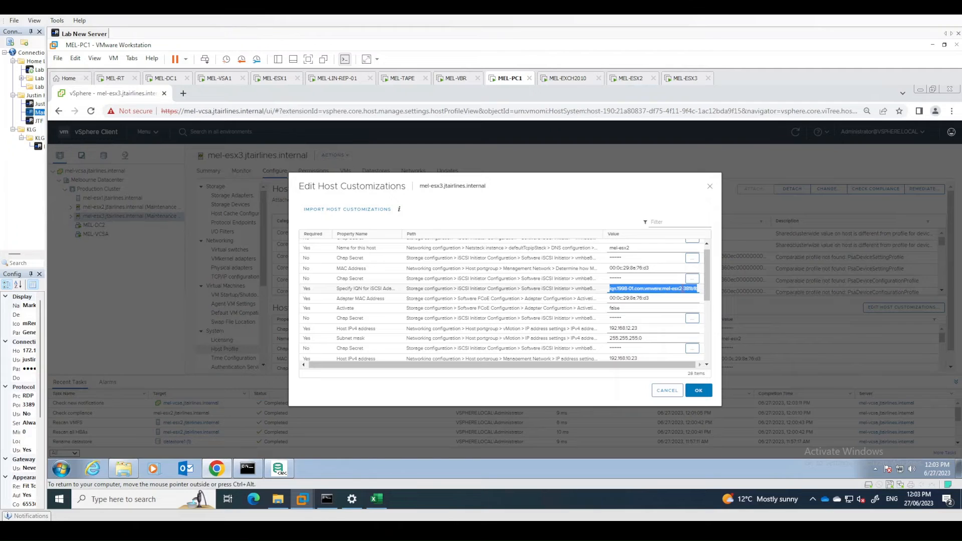
click(695, 289)
drag(695, 289, 712, 293)
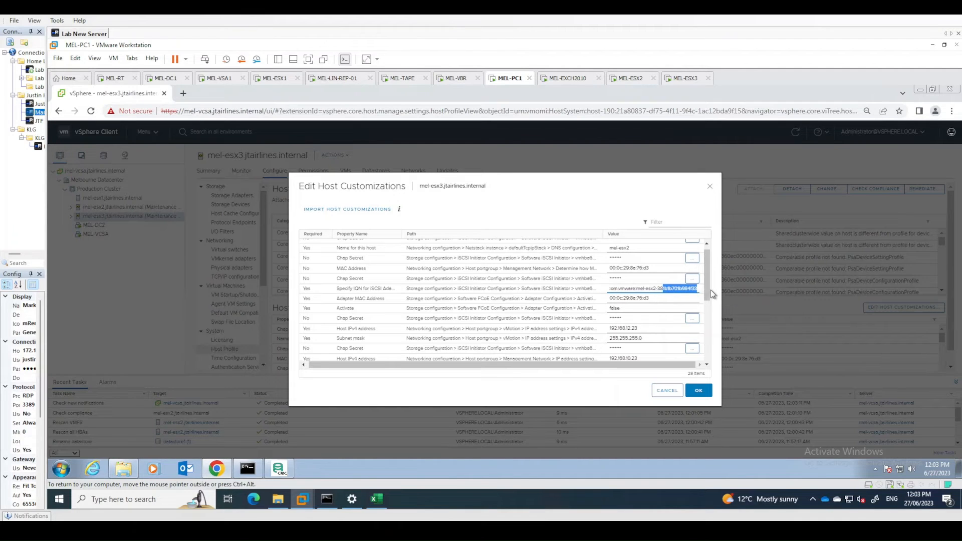
click(653, 289)
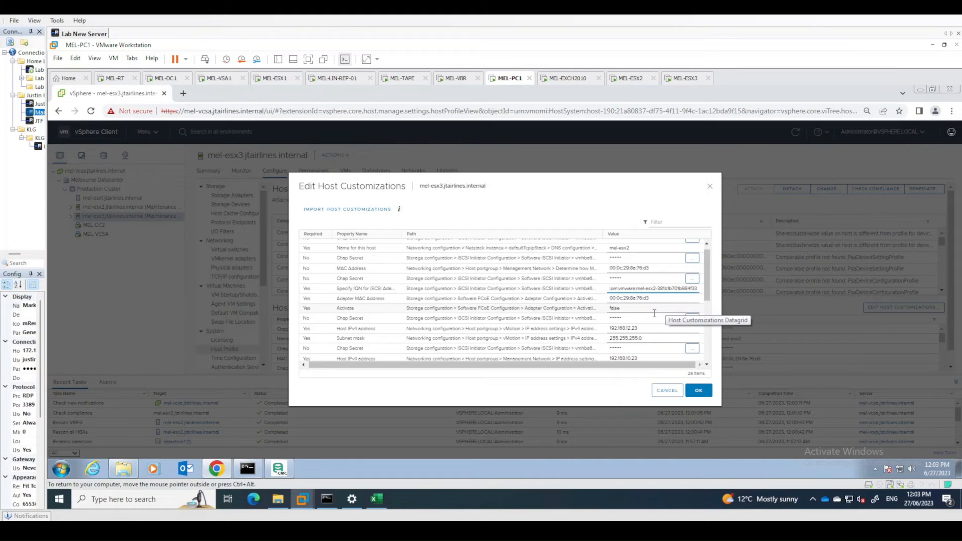
key(Delete)
text(3)
key(End)
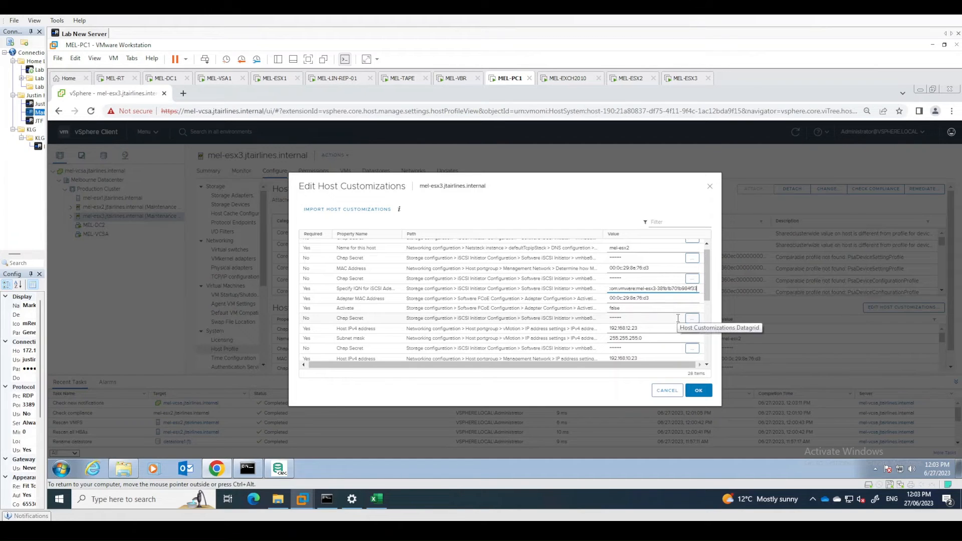
key(BackSpace)
text(7)
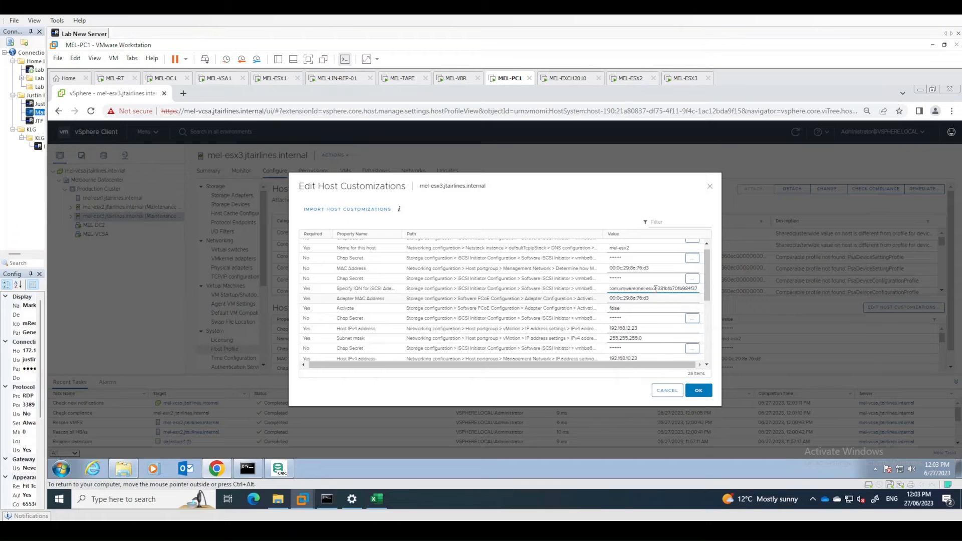
key(ctrl+a)
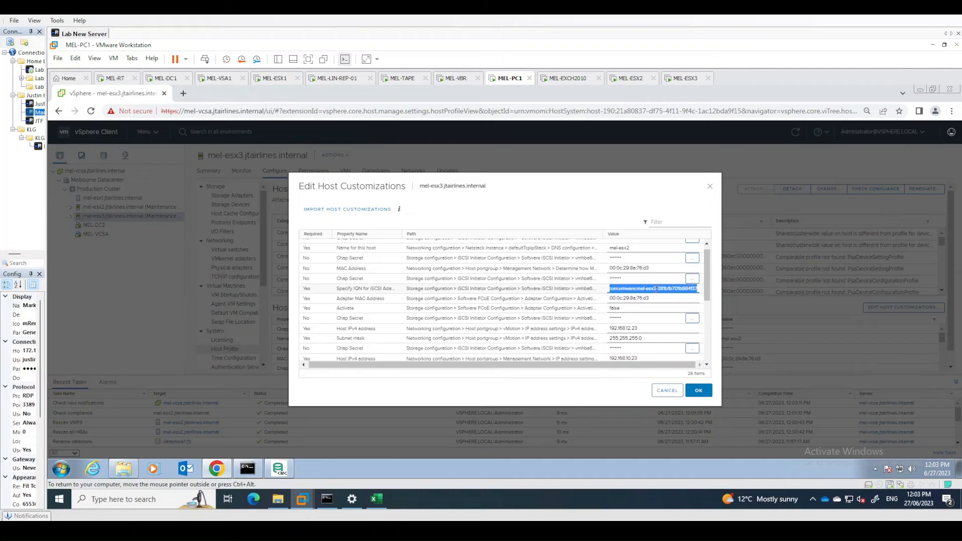
In the StoreVirtual console, replace the new server's initiator node name with the corrected mel-esx3 IQN and create the server
click(279, 468)
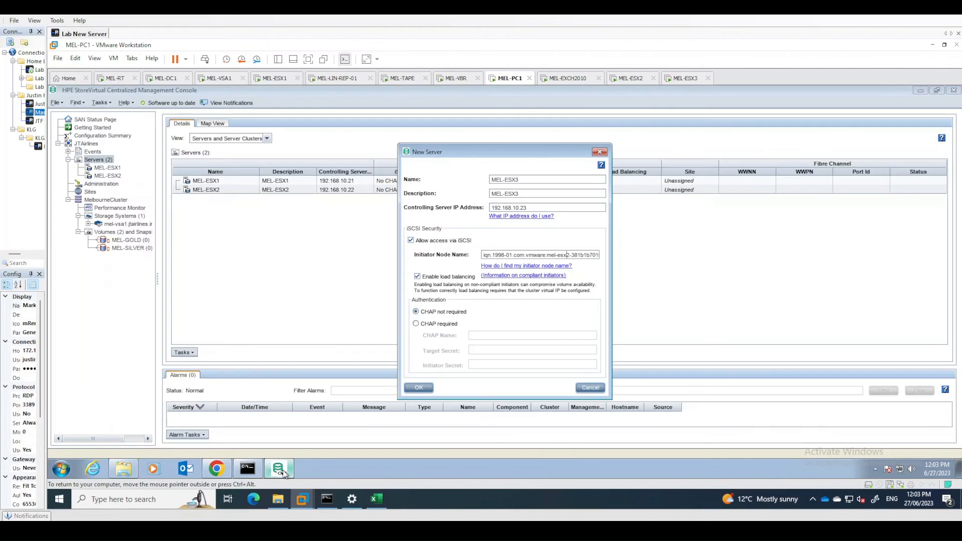
click(561, 255)
key(ctrl+a)
key(ctrl+v)
click(419, 388)
Assign the MEL-GOLD and MEL-SILVER volumes to server MEL-ESX3 with Read/Write permission, continuing despite the multiple-server association
click(107, 184)
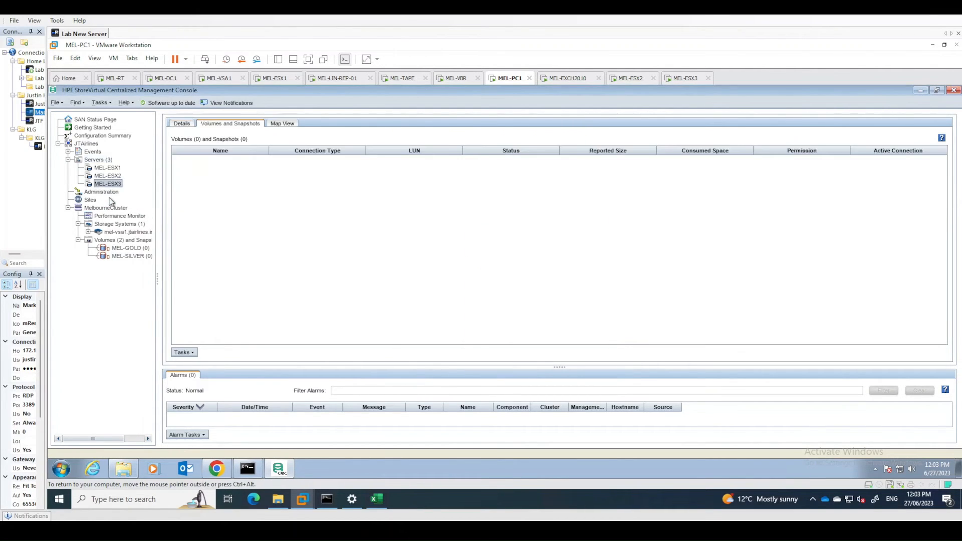
right_click(117, 185)
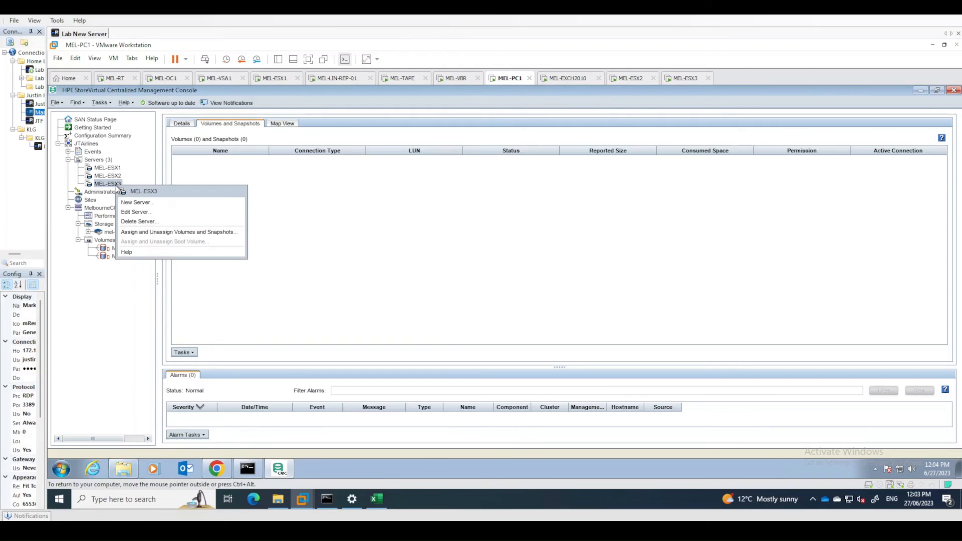
click(185, 233)
click(576, 196)
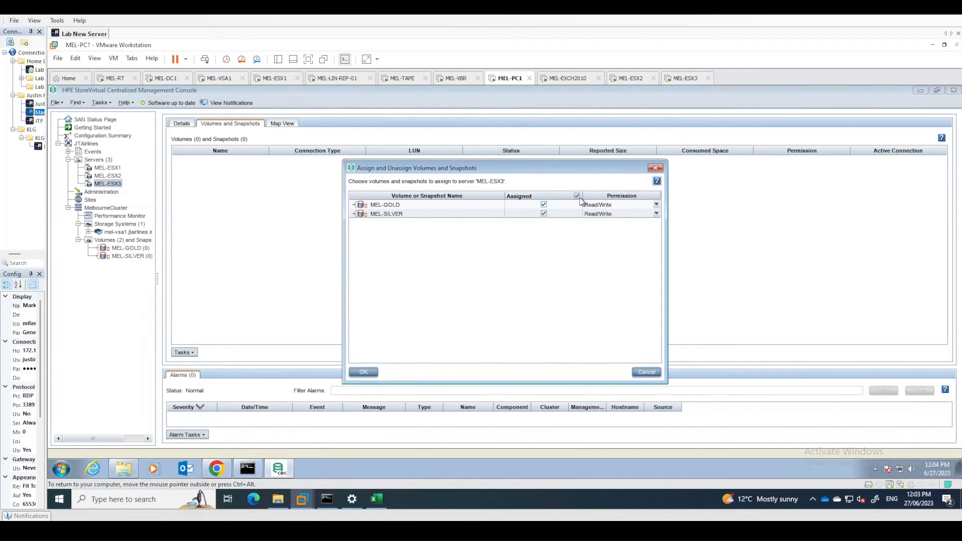
click(371, 371)
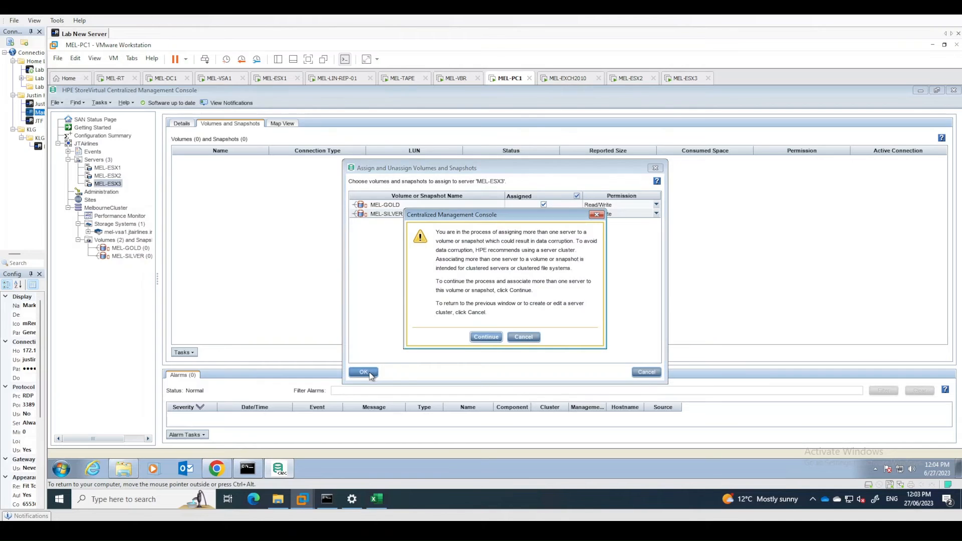
click(482, 335)
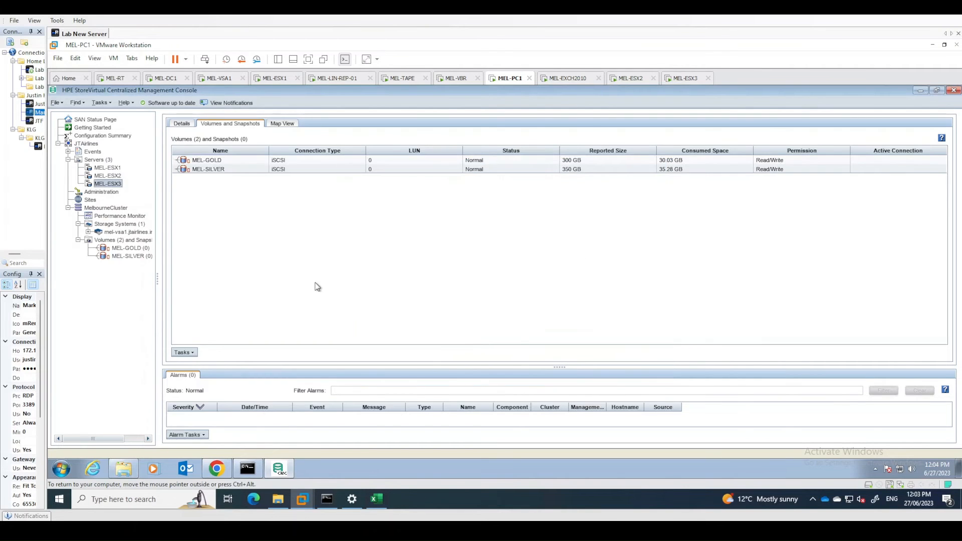
In the vSphere Client, save mel-esx3's host customizations and run a remediation pre-check on the host
click(225, 470)
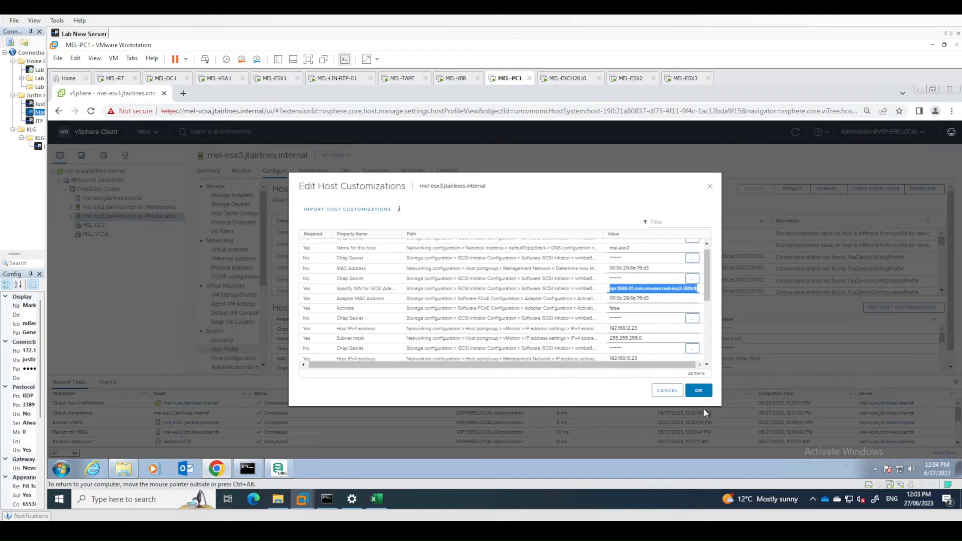
click(703, 395)
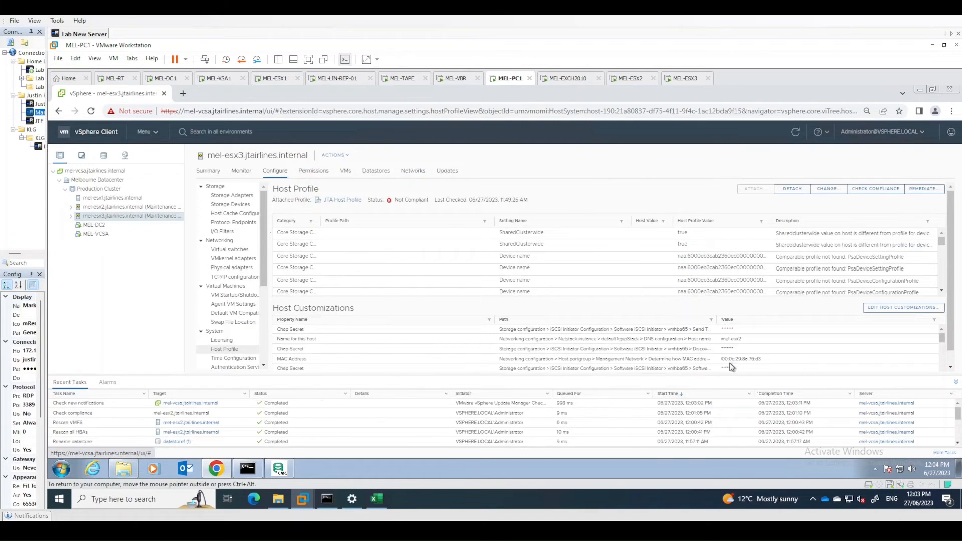
click(925, 189)
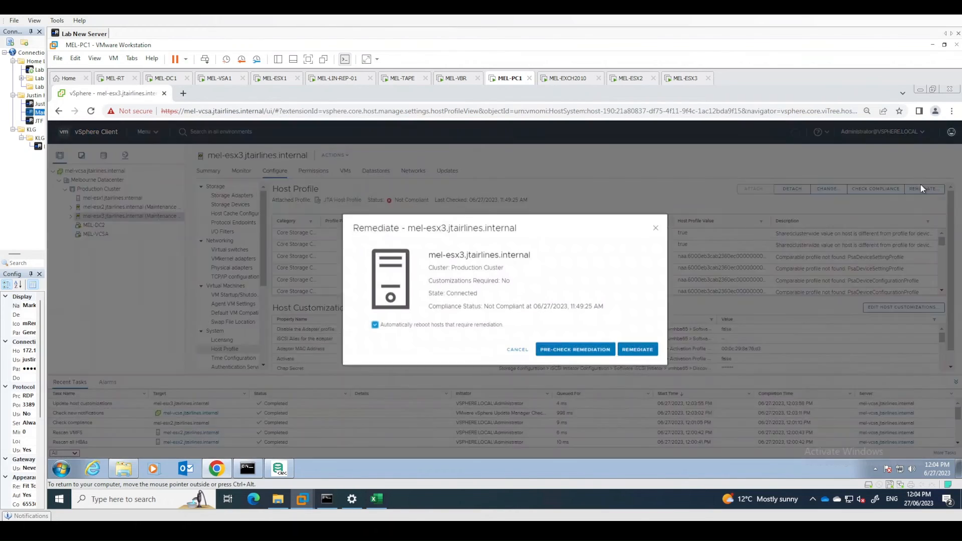
click(574, 350)
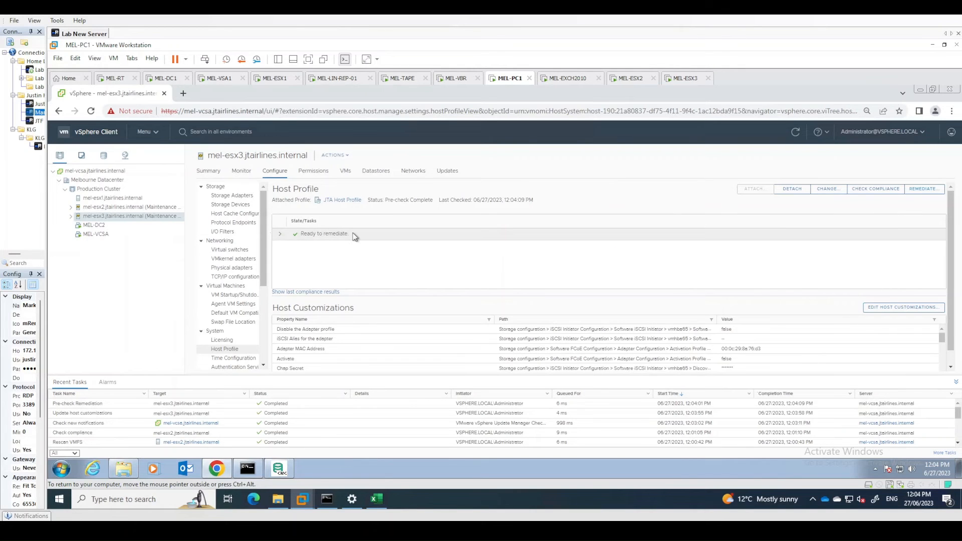
Remediate mel-esx3 against the JTA Host Profile with automatic reboot enabled, and dismiss the scan reminder
click(925, 190)
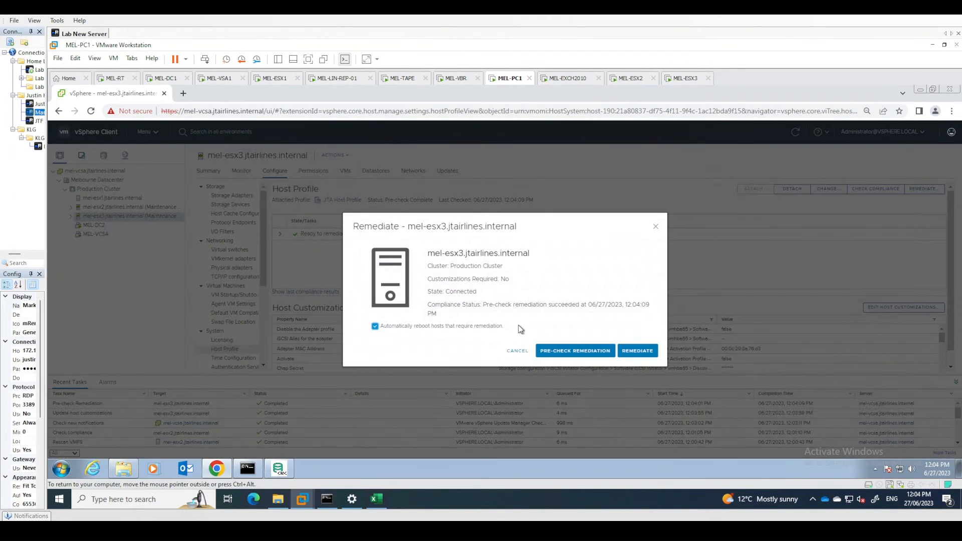
click(638, 349)
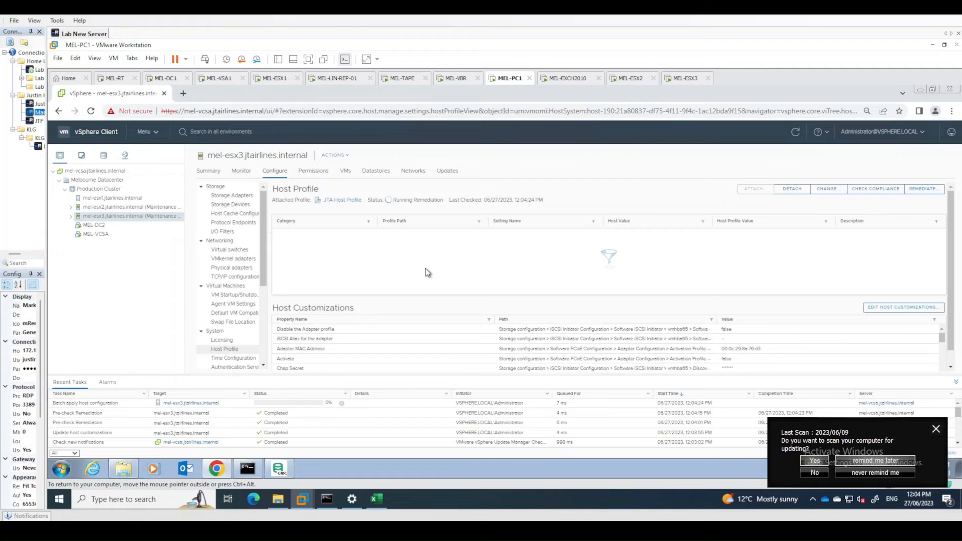
click(936, 428)
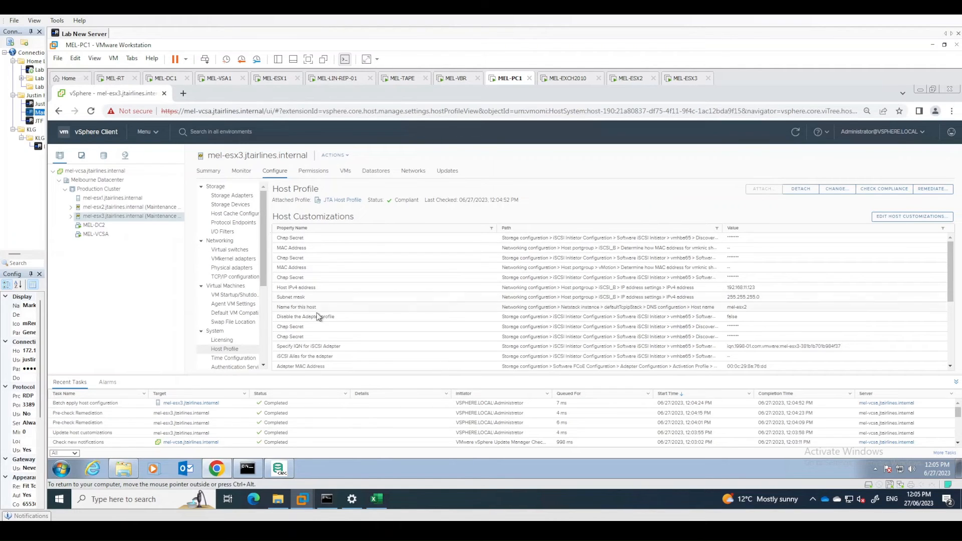
Take both mel-esx2 and mel-esx3 out of maintenance mode
click(151, 208)
right_click(151, 208)
mouse_move(212, 241)
click(316, 256)
click(115, 217)
right_click(115, 216)
mouse_move(179, 247)
click(276, 254)
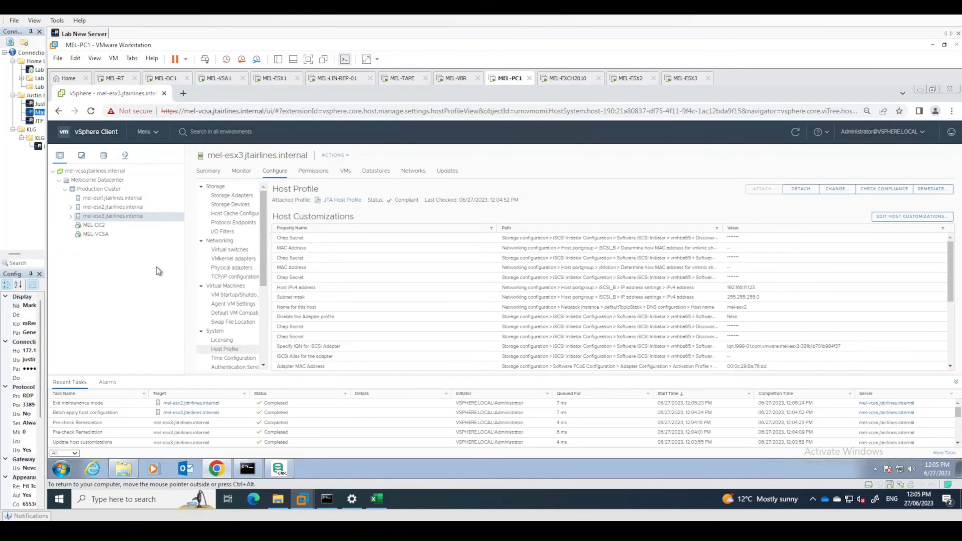
Turn on vSphere HA in the Production Cluster's availability settings
right_click(94, 191)
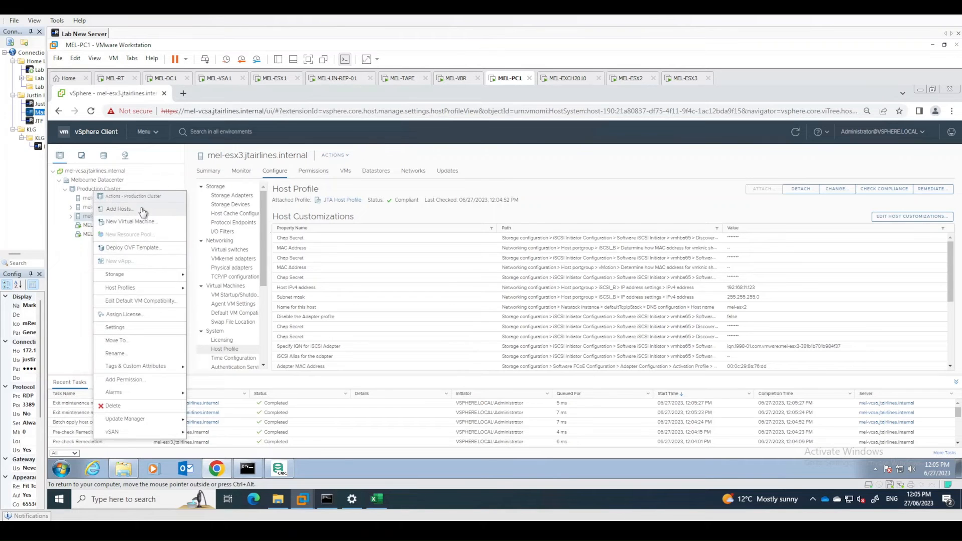
click(143, 329)
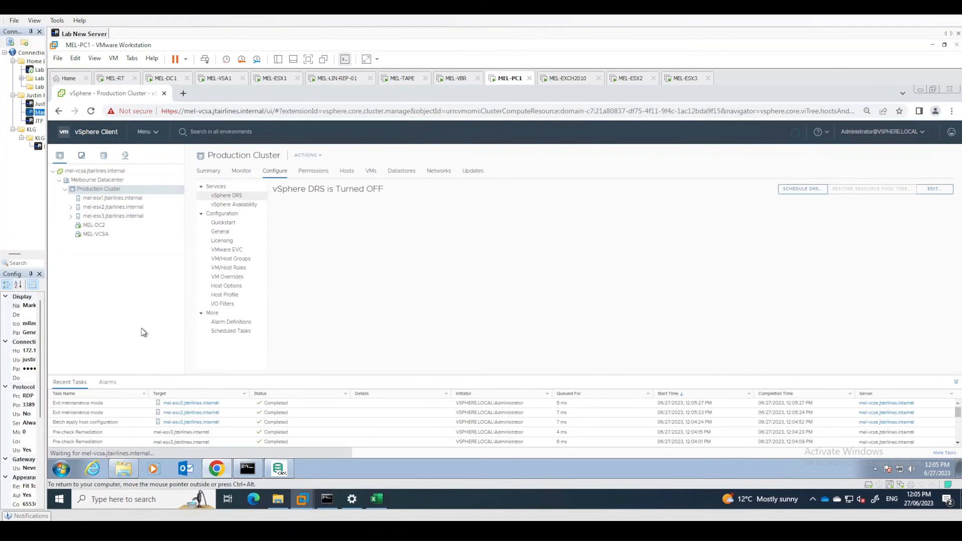
click(251, 207)
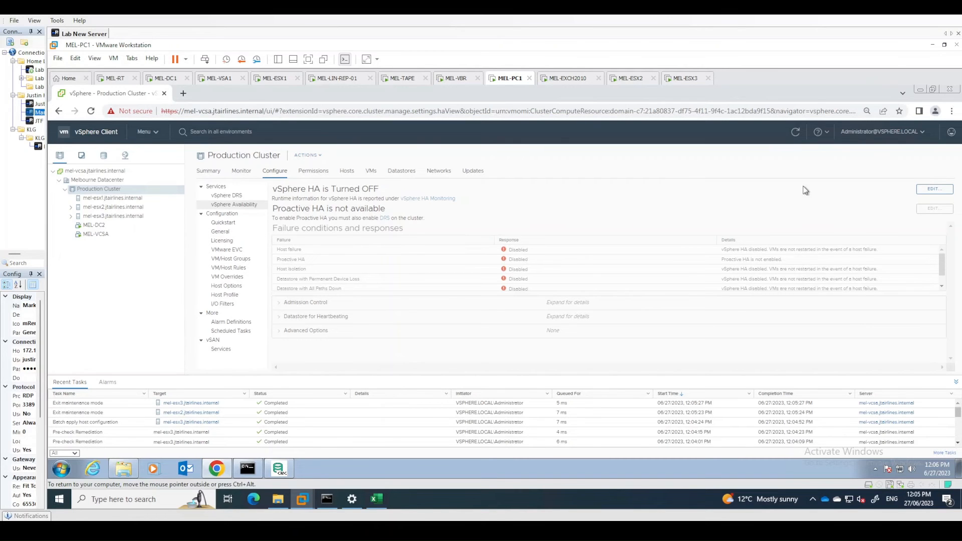
click(946, 191)
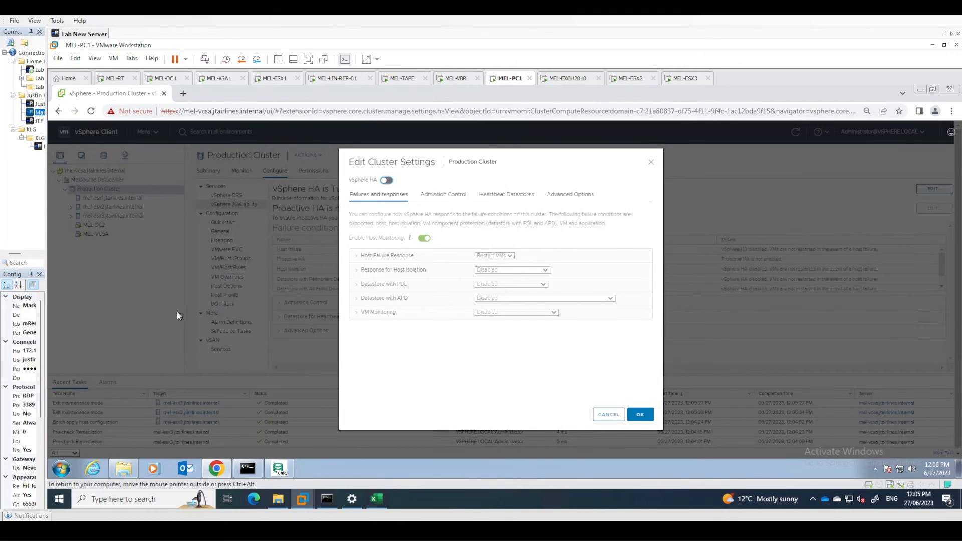
click(388, 181)
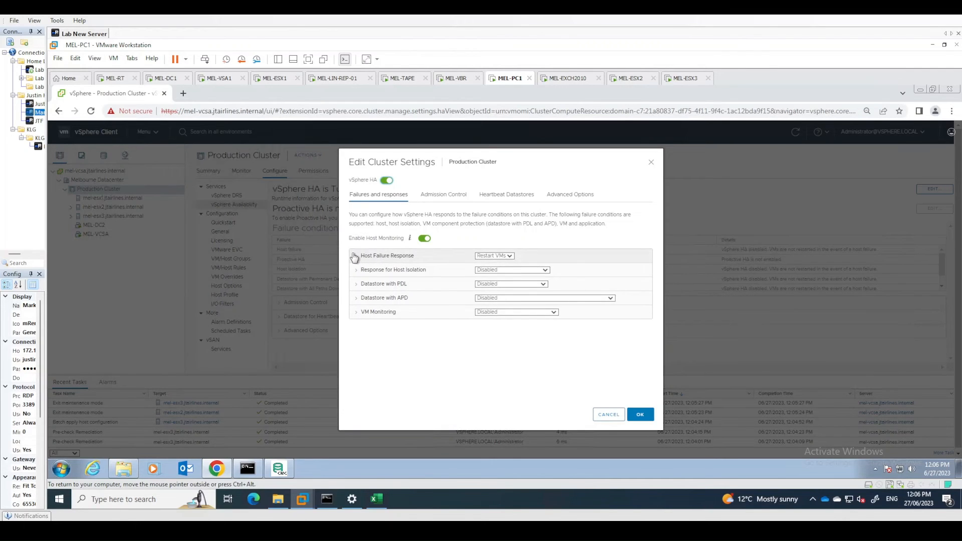
click(646, 418)
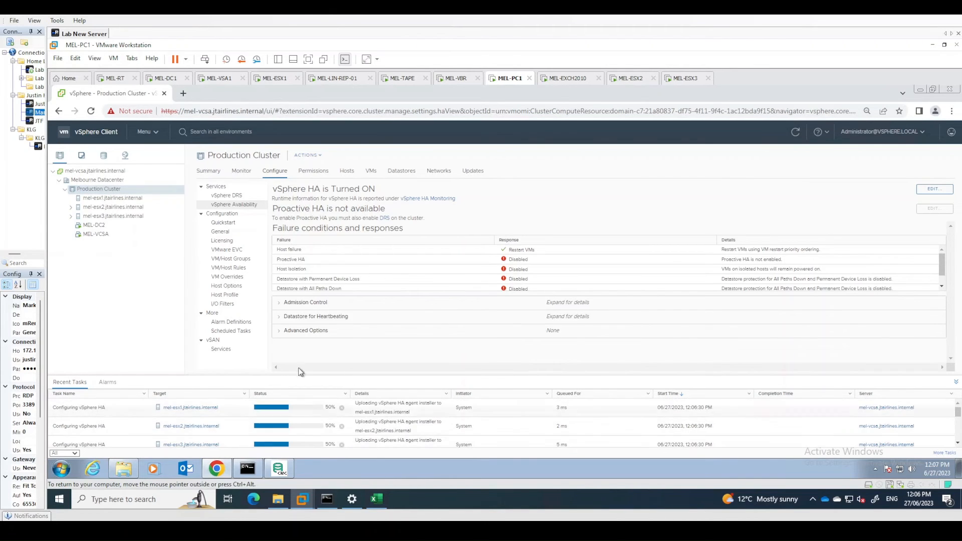
Turn on vSphere DRS for the Production Cluster, keeping the Fully Automated automation level
click(228, 198)
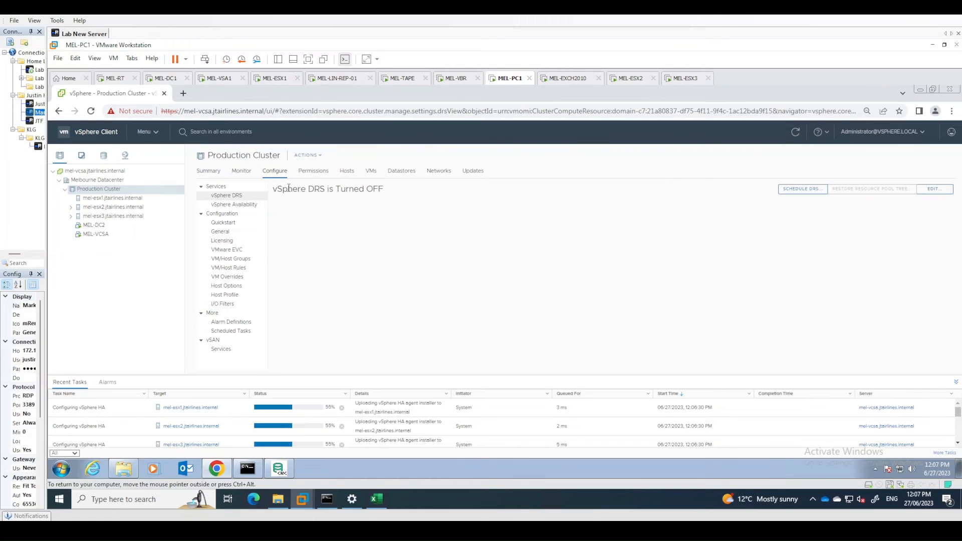
drag(274, 190, 425, 200)
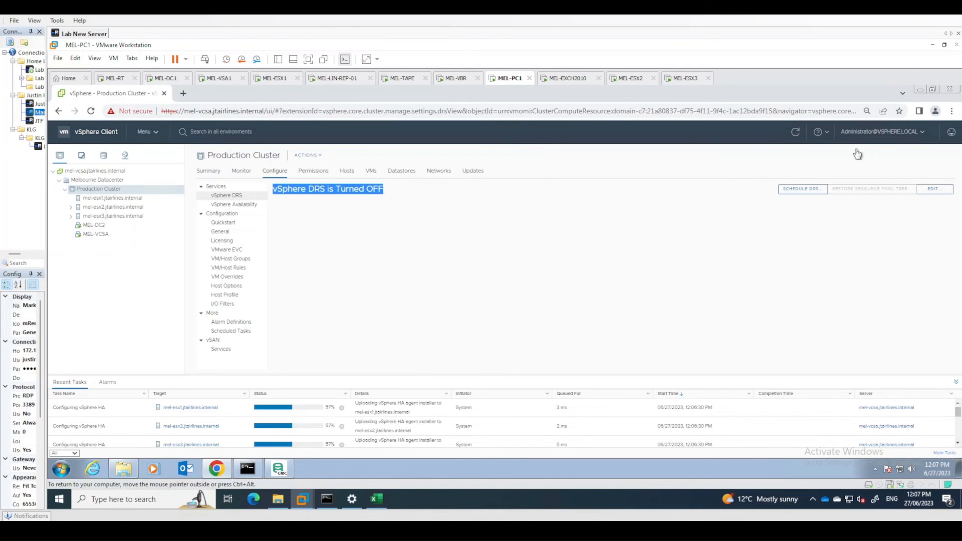
click(932, 189)
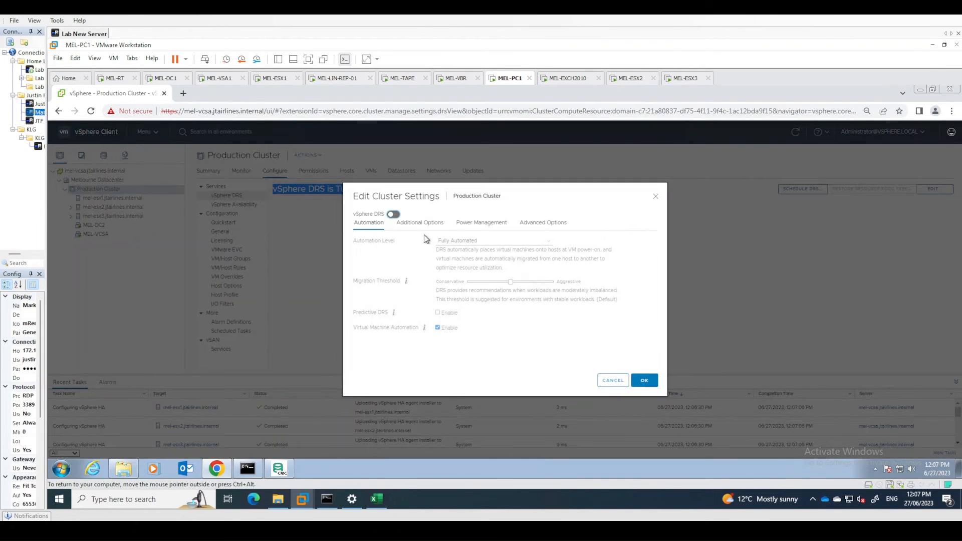
click(393, 215)
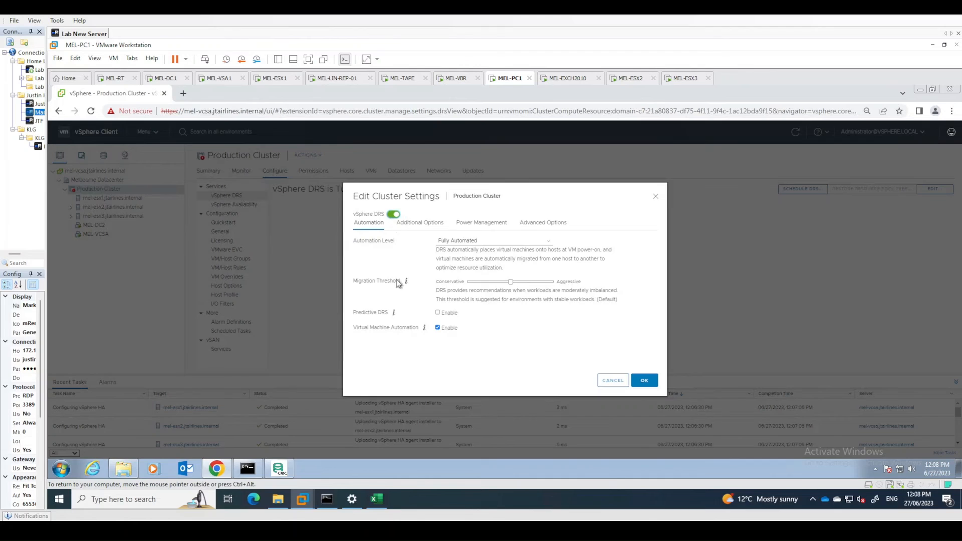
click(646, 381)
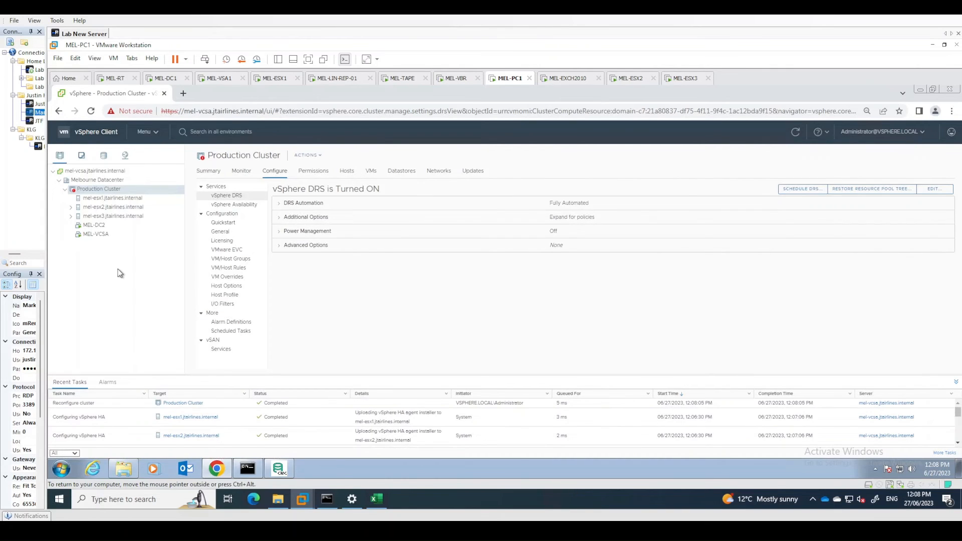
Review which virtual machines run on mel-esx1, mel-esx3 and mel-esx2
click(122, 200)
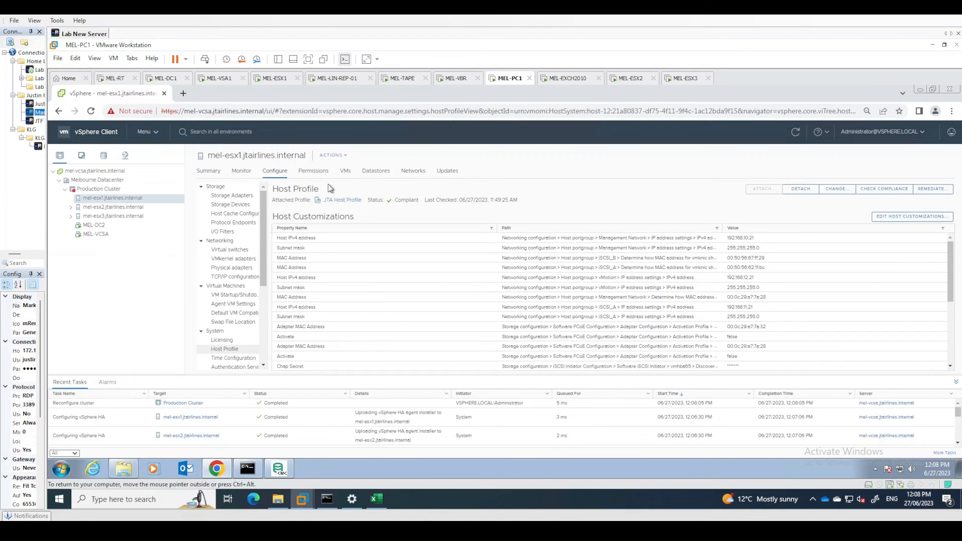
click(347, 173)
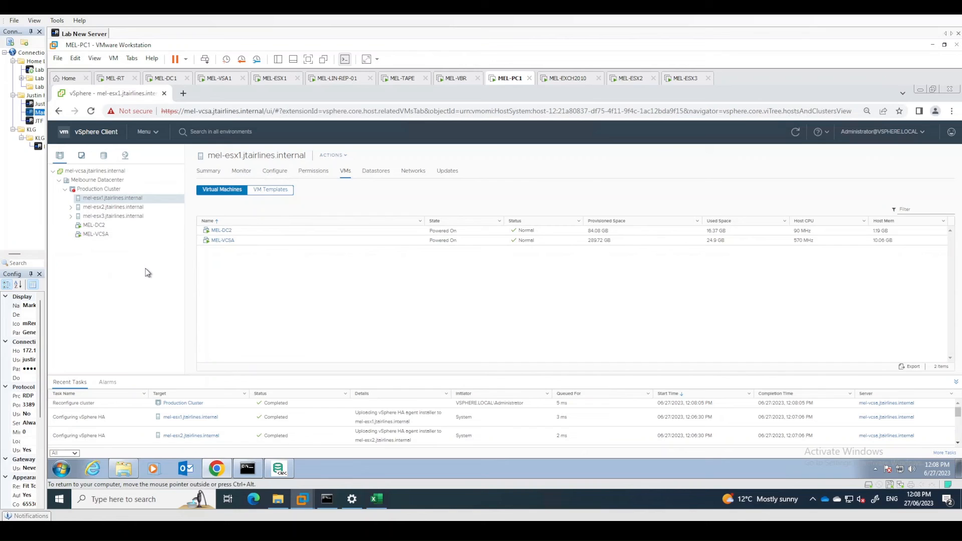
right_click(129, 203)
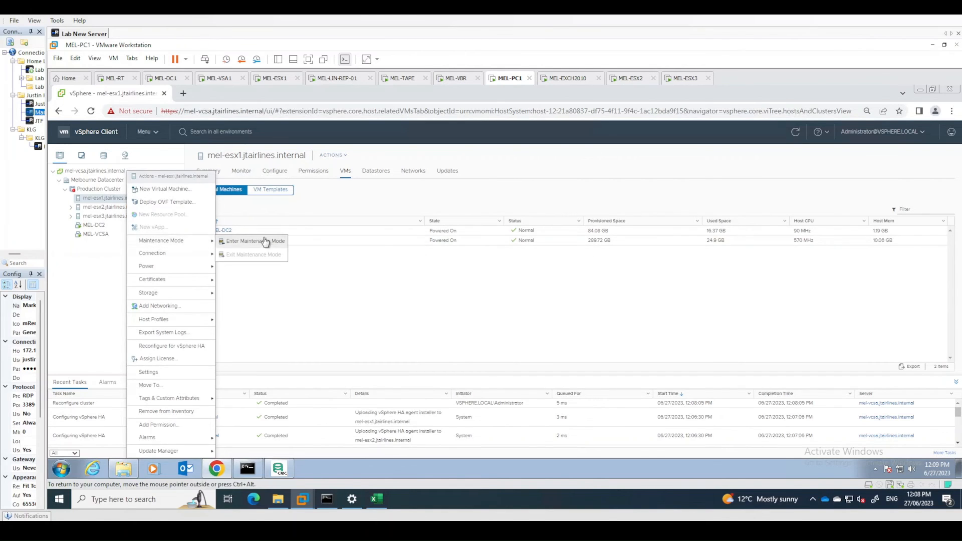
click(273, 290)
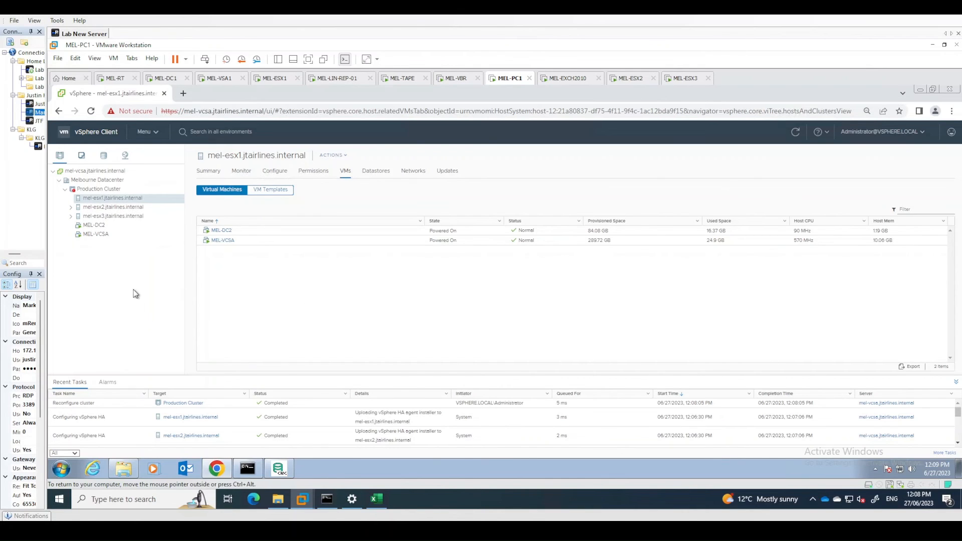
click(126, 221)
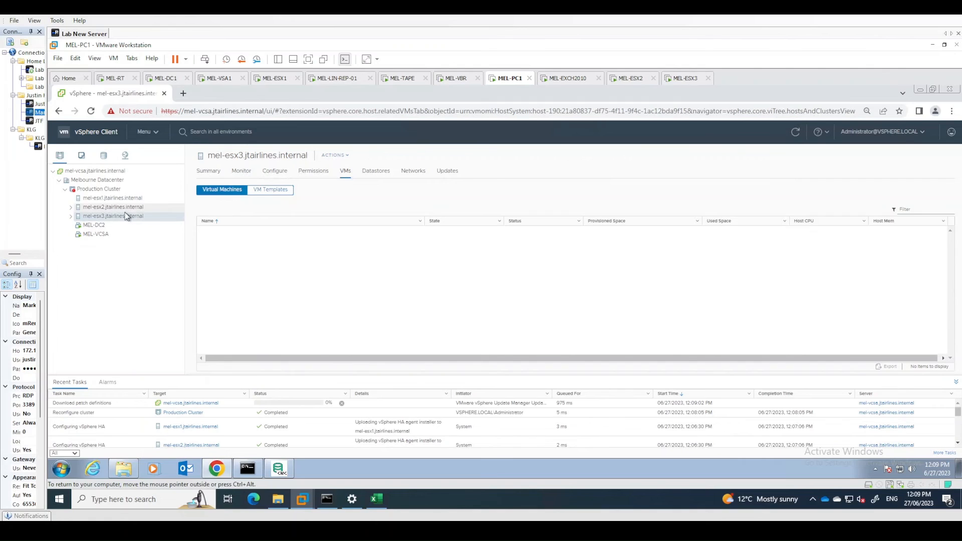
click(127, 207)
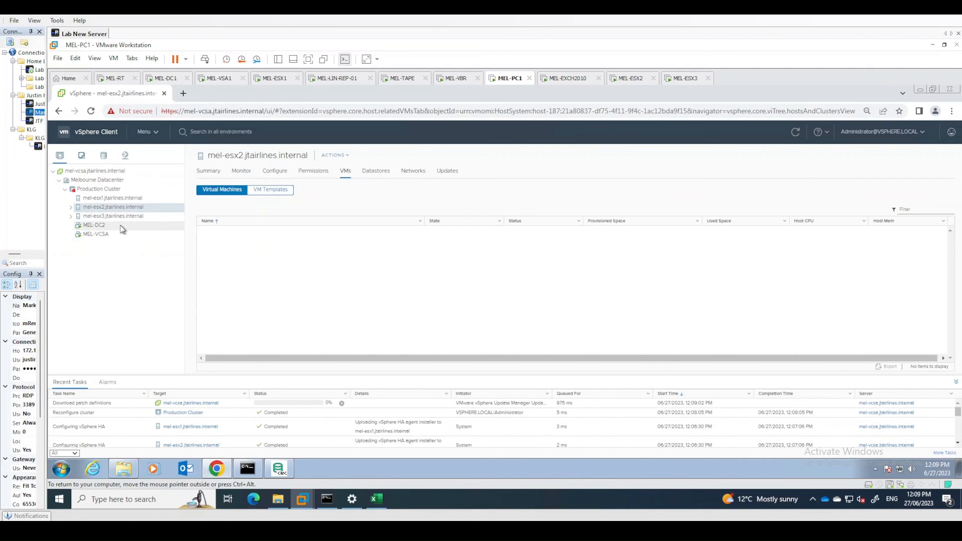
Set mel-esx2's NTP startup policy to Start and stop manually, switch the host to manual date and time configuration, and refresh the view
click(275, 171)
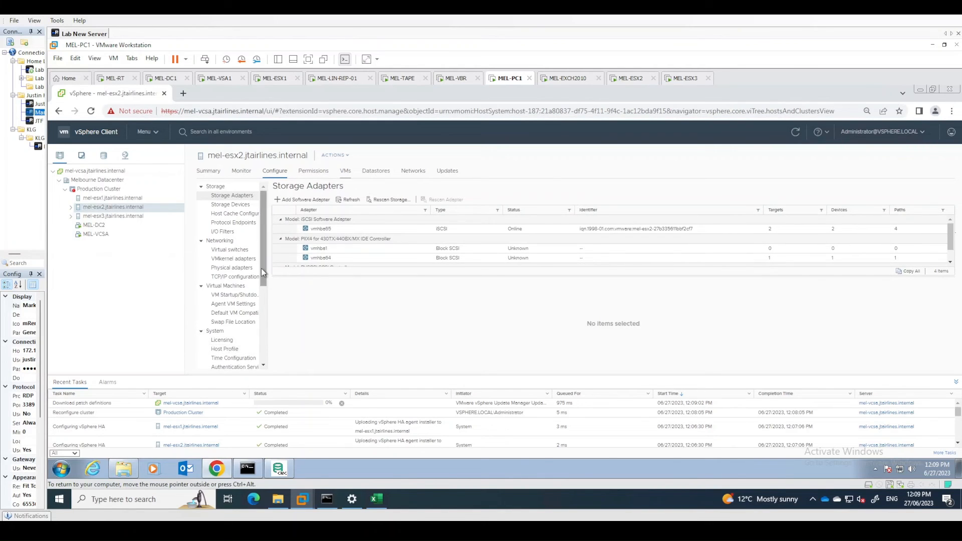
click(242, 359)
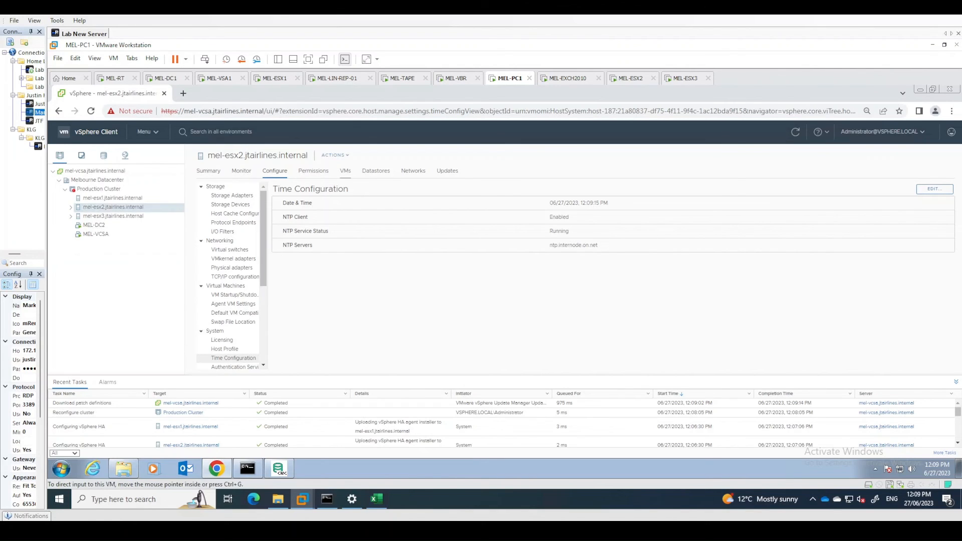
click(933, 189)
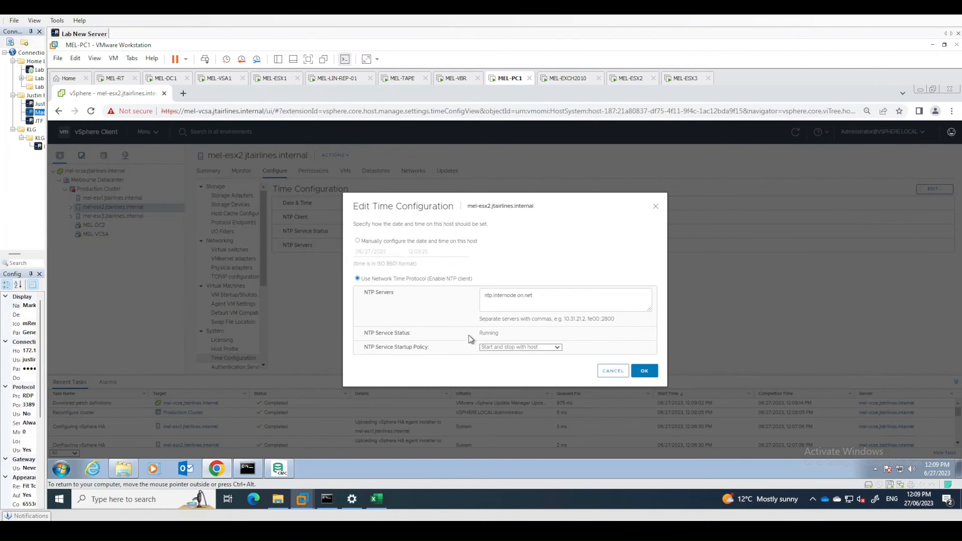
click(516, 347)
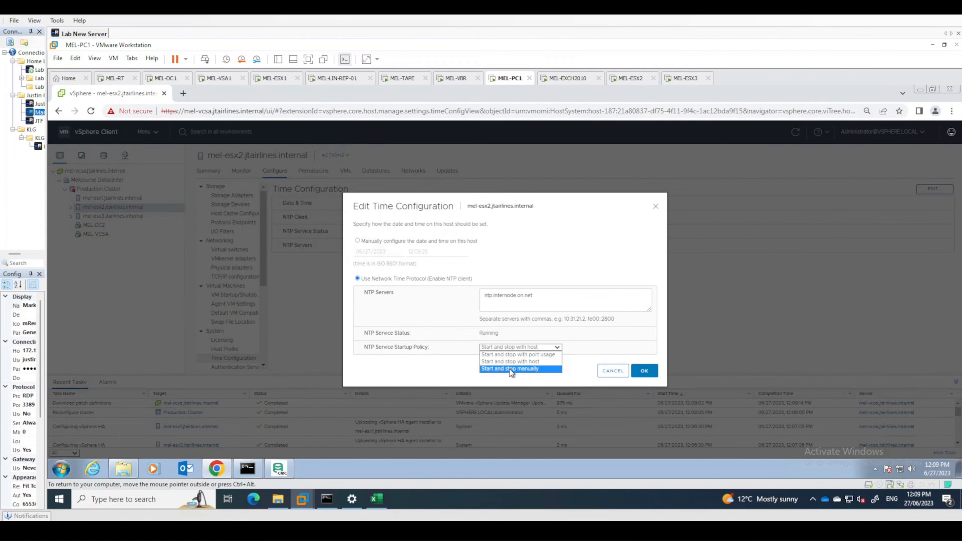
click(510, 370)
click(400, 242)
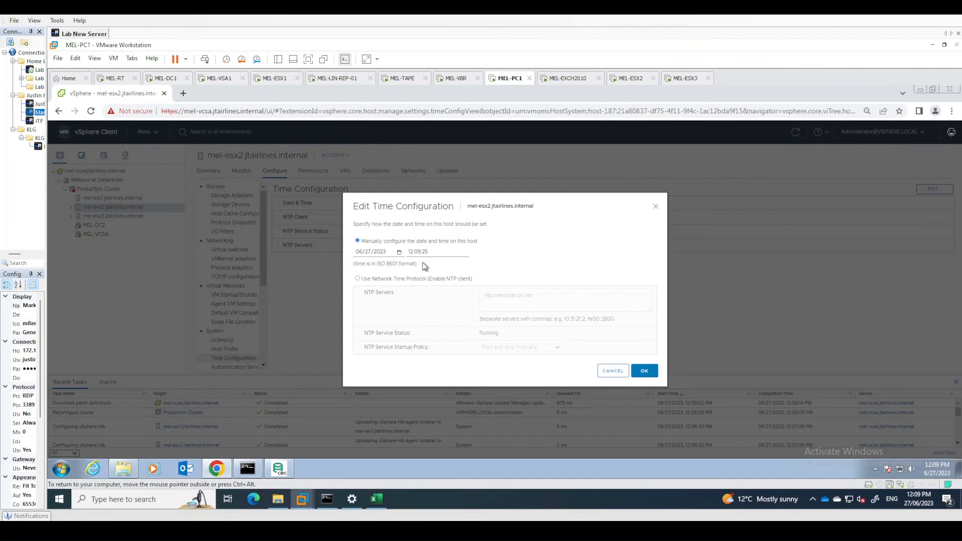
click(650, 374)
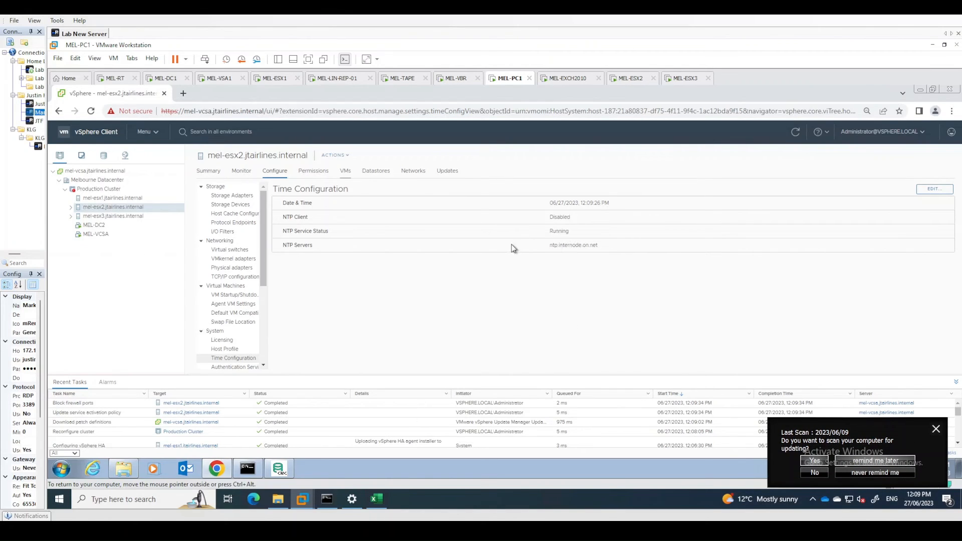
click(794, 134)
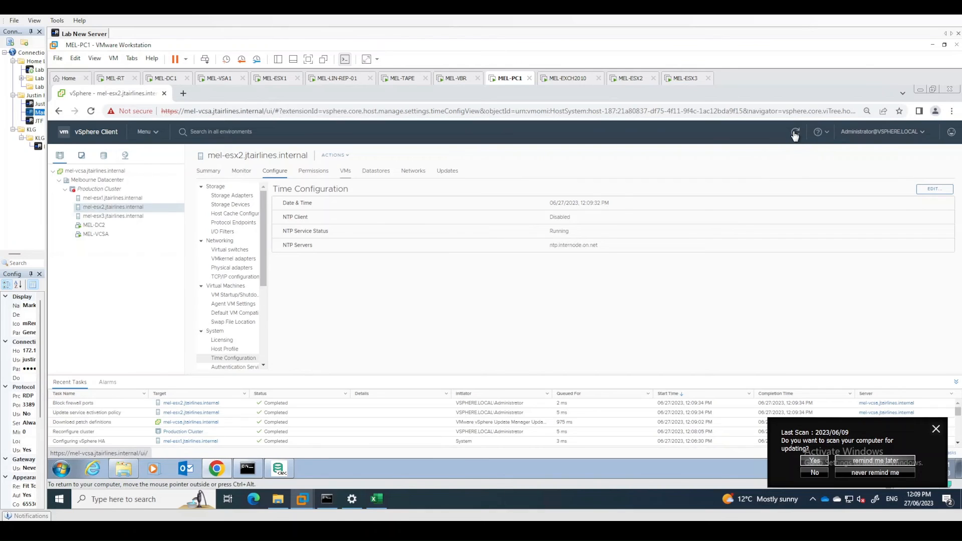
Check mel-esx2's compliance with the JTA Host Profile and examine the service and firewall configuration differences
click(229, 349)
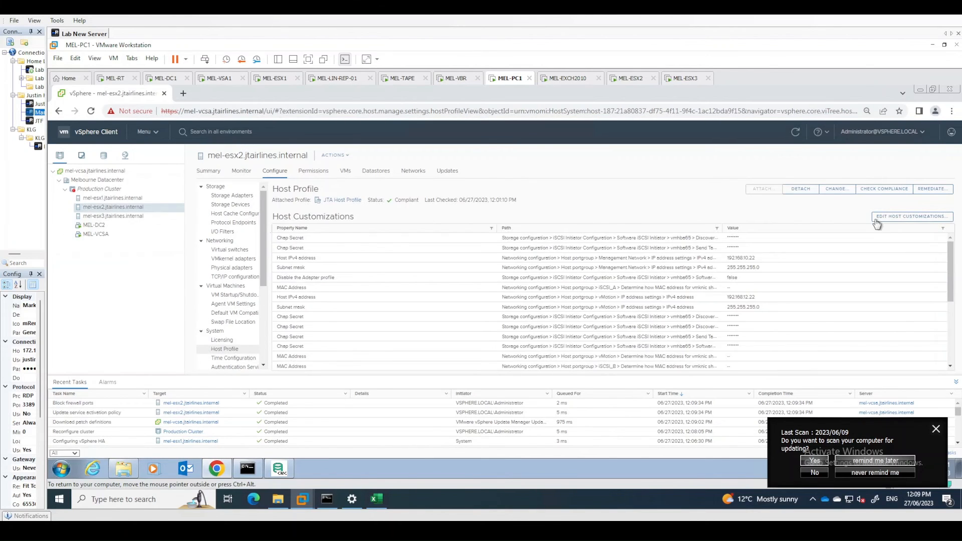
click(874, 194)
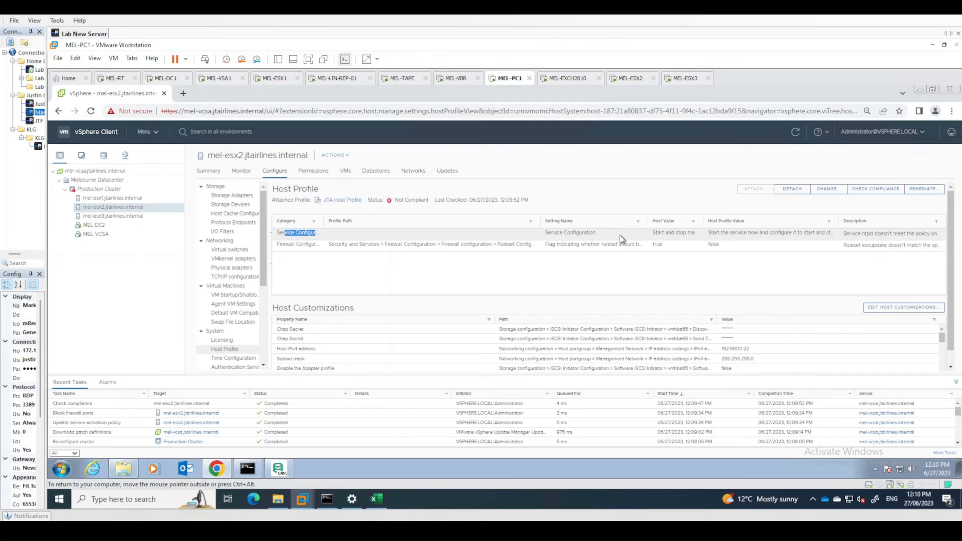
drag(620, 235, 945, 235)
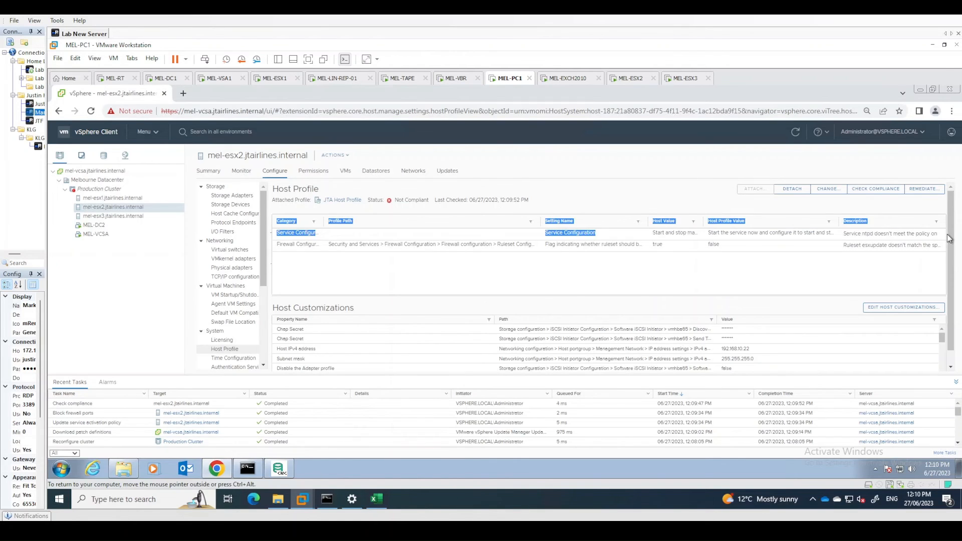
click(702, 284)
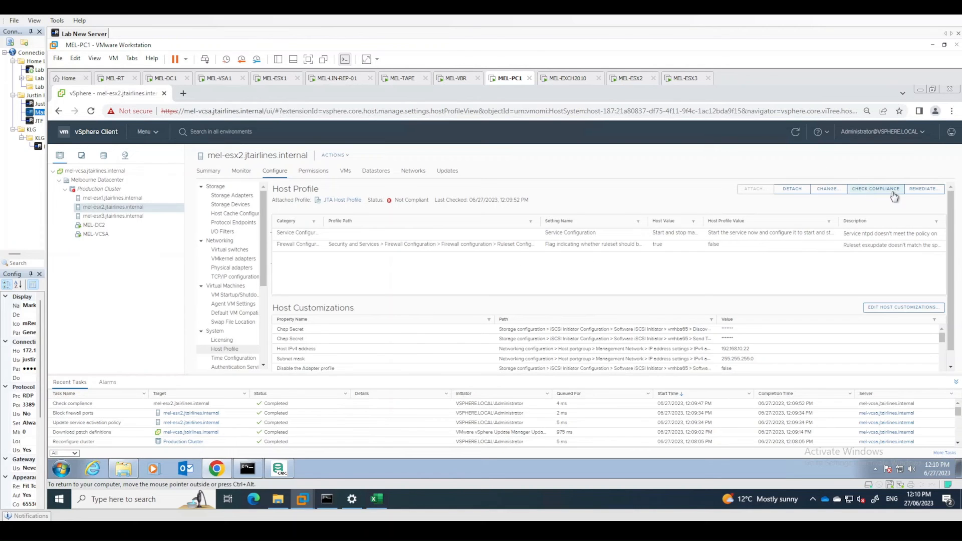
Remediate mel-esx2 against the JTA Host Profile with automatic reboot enabled, and recheck its time configuration
click(923, 190)
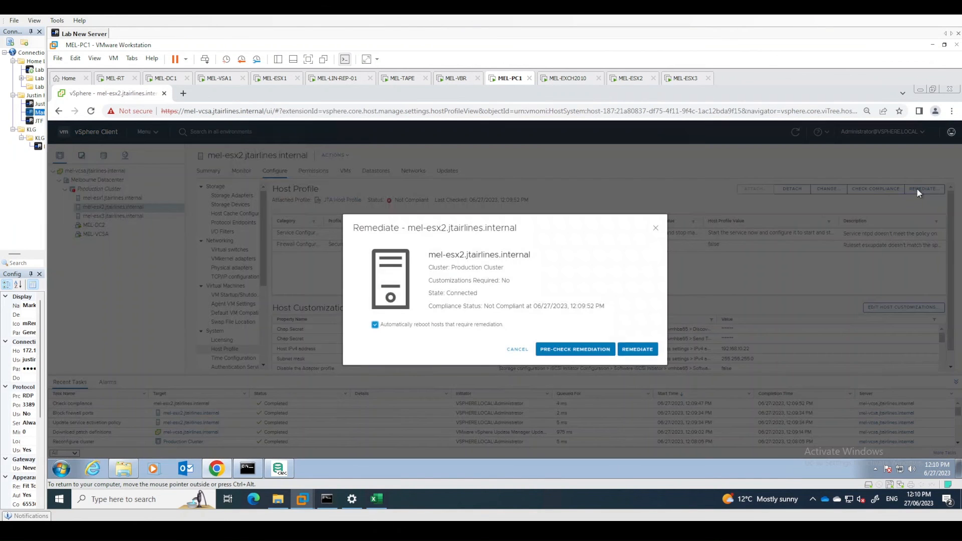
click(648, 351)
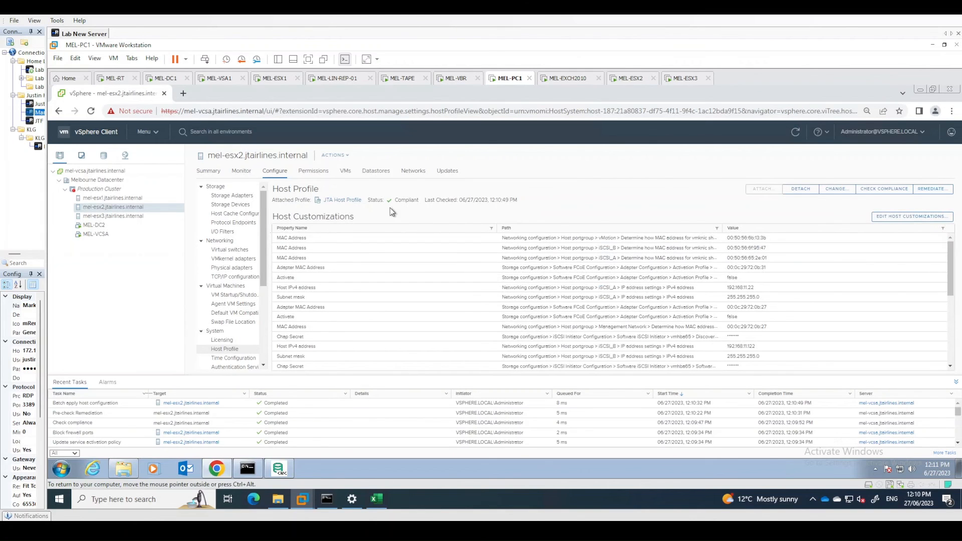
click(232, 358)
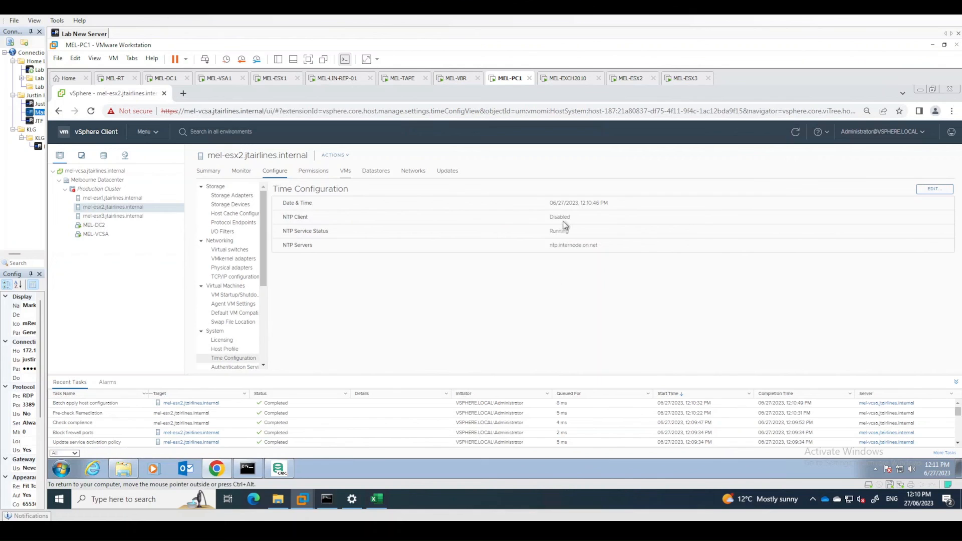
click(794, 134)
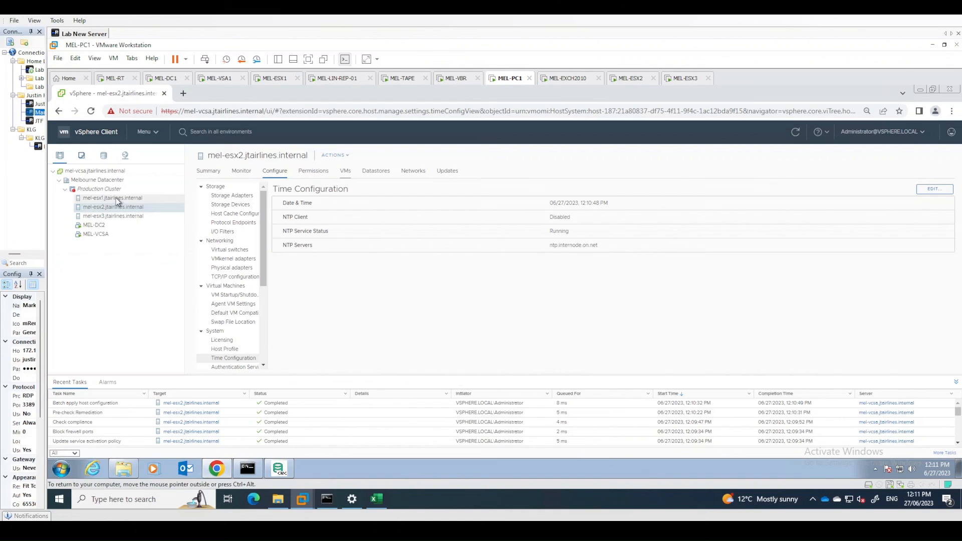
Open the JTA Host Profile's configuration from the host profiles under Policies and Profiles
click(149, 131)
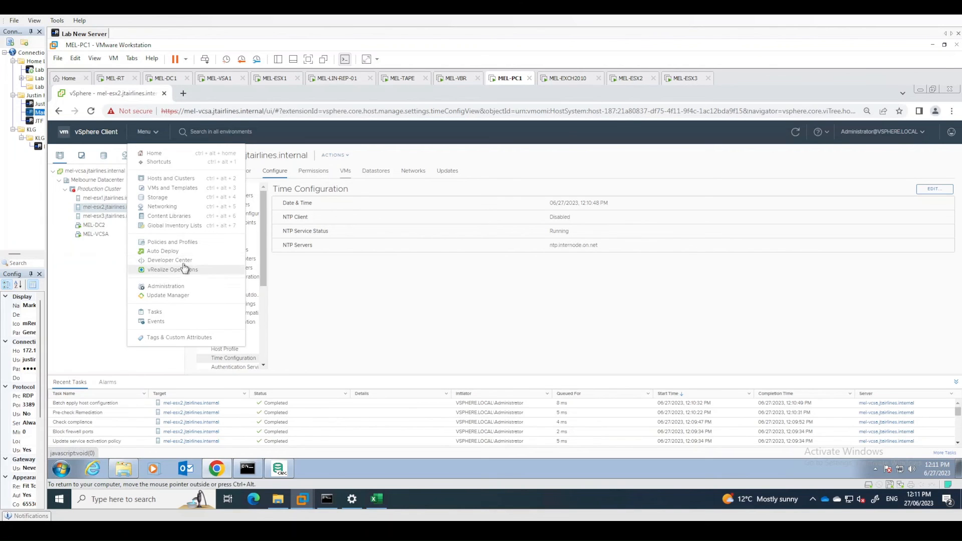
click(178, 244)
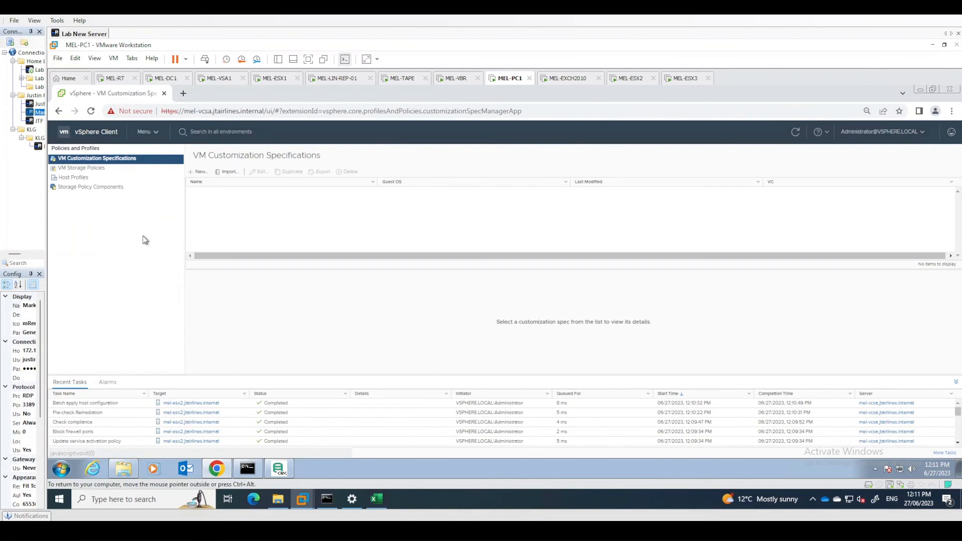
click(75, 177)
click(256, 201)
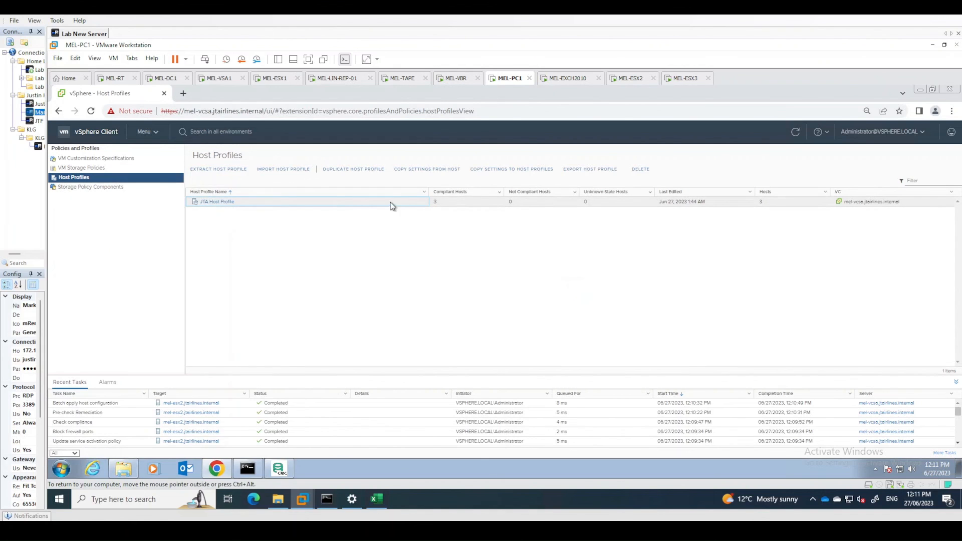
click(224, 201)
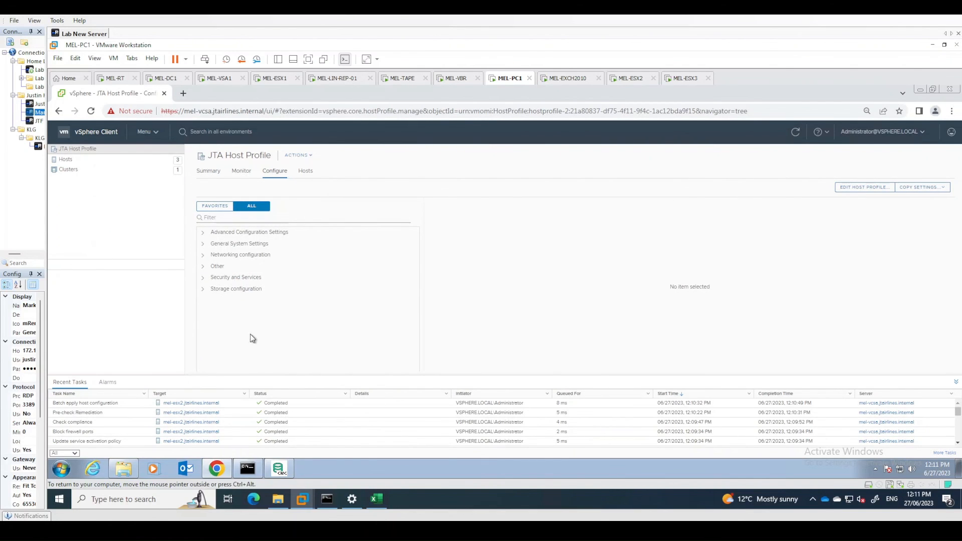
Edit the JTA Host Profile, filtering its settings for ntp, set the fixed time server to au.pool.ntp.org, and save the profile
click(862, 187)
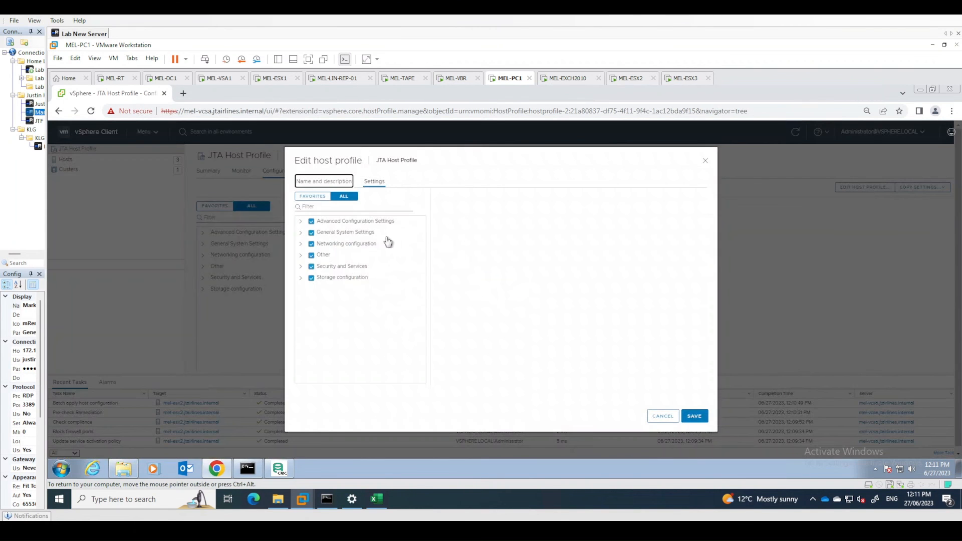
click(339, 208)
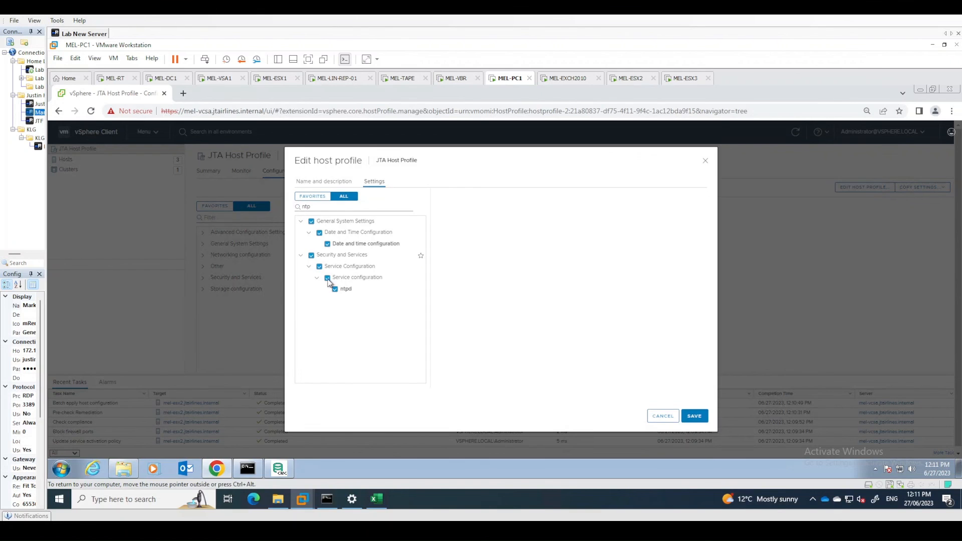
click(415, 246)
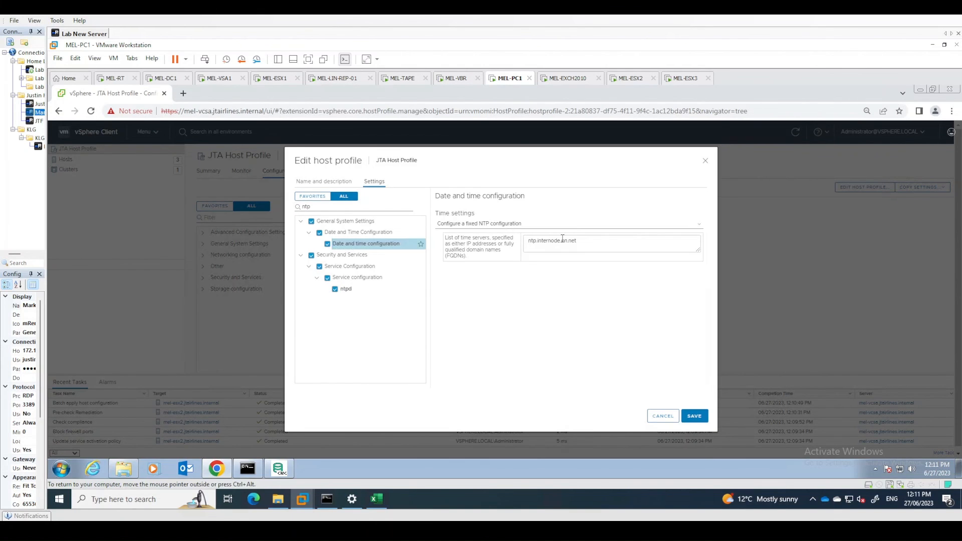
click(578, 241)
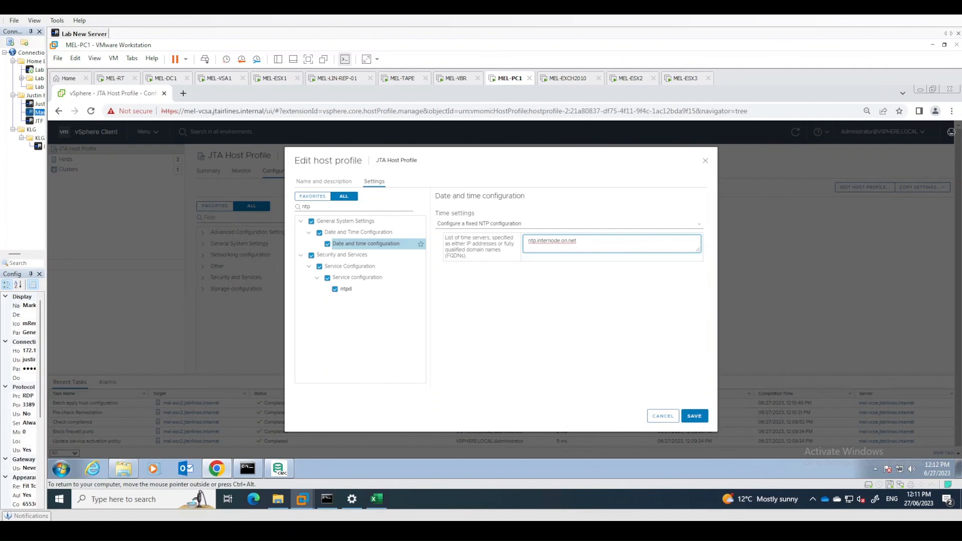
drag(578, 242, 525, 240)
text(au.pool.ntp.org)
click(693, 420)
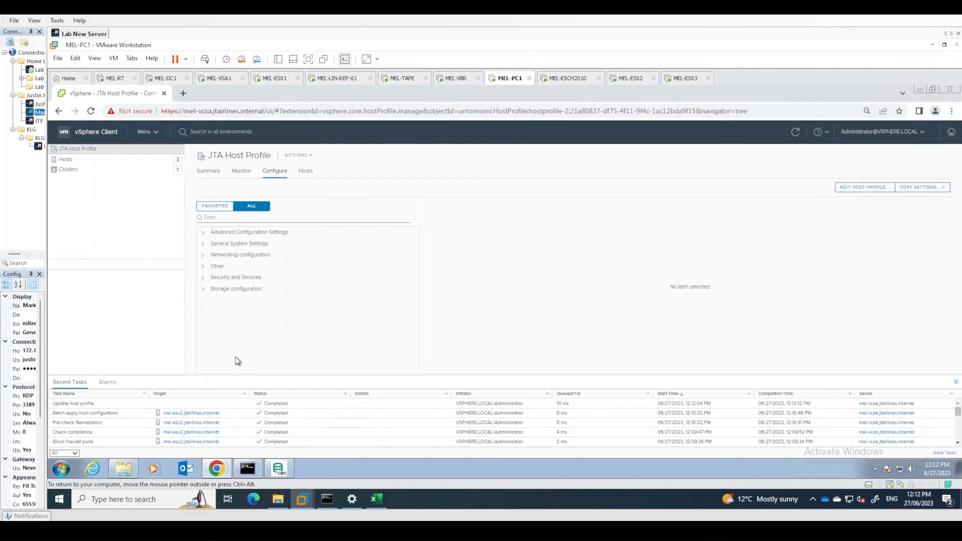
Expand the JTA Host Profile's Security and Services, Other, Networking configuration and General System Settings categories to review their subcategories
click(204, 278)
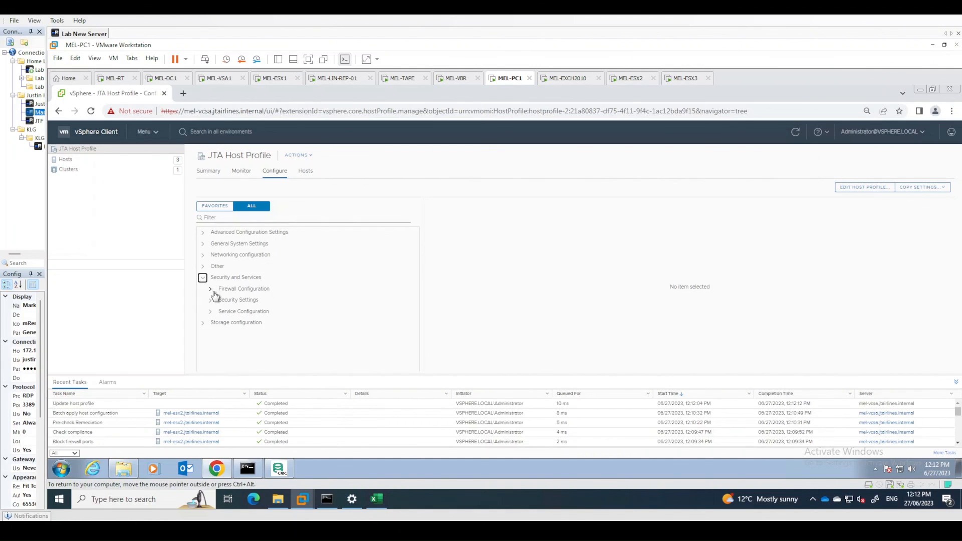
click(203, 266)
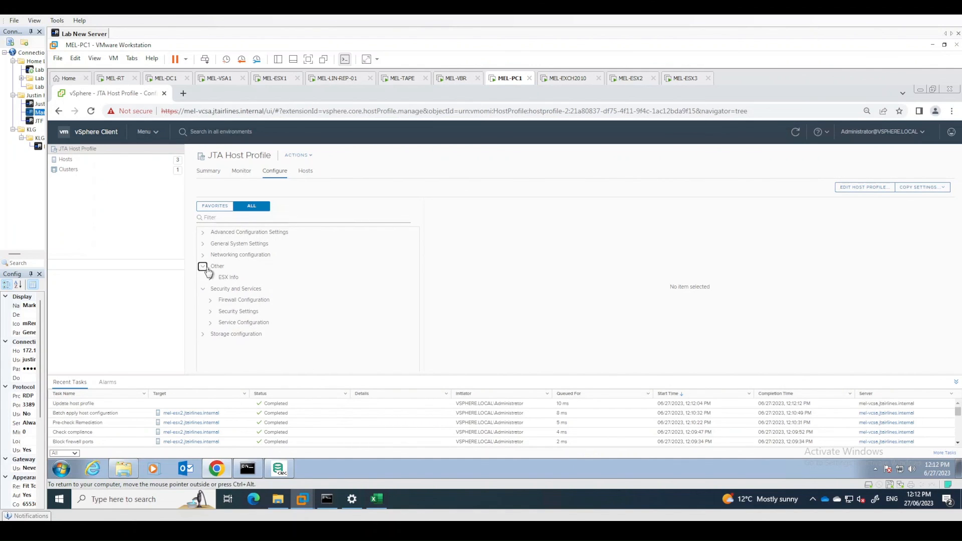
click(203, 255)
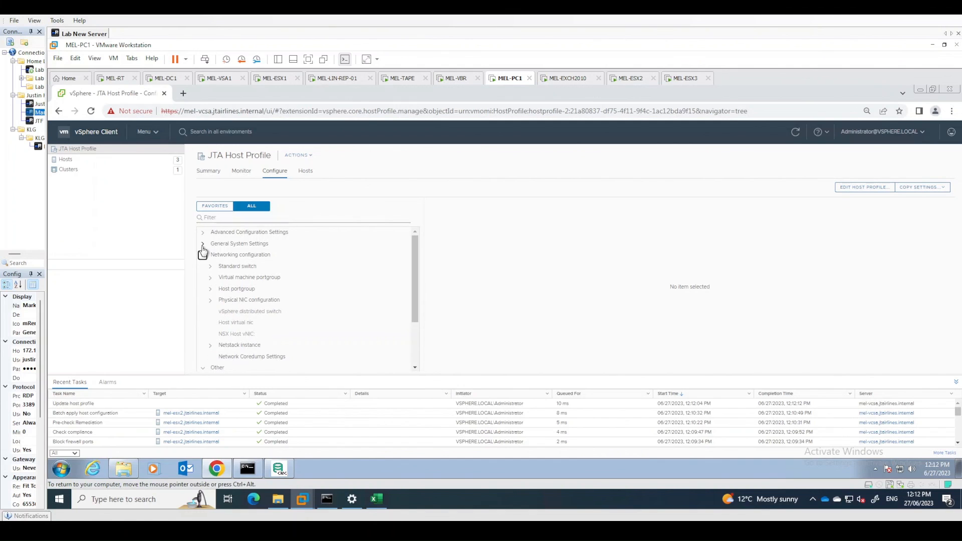
click(203, 246)
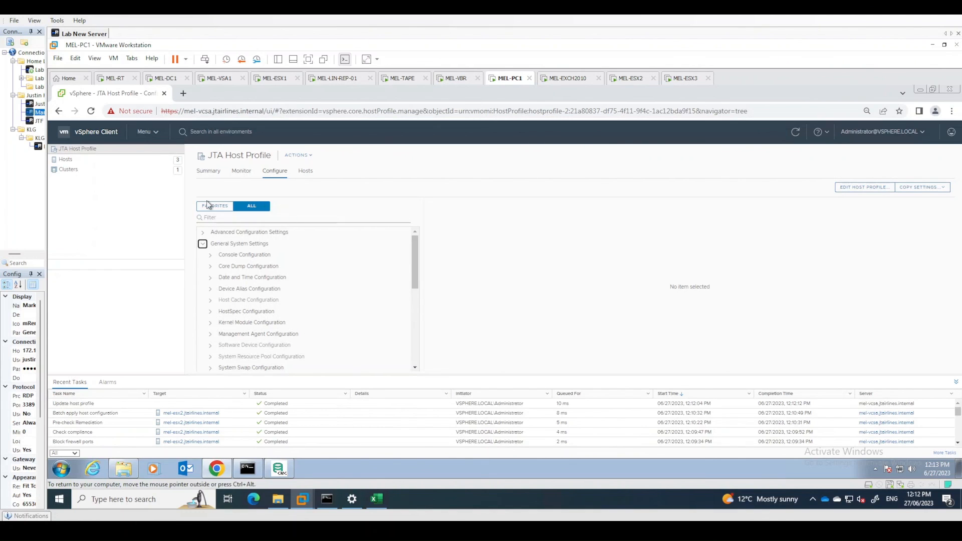
Open the Production Cluster's summary in Hosts and Clusters and reset its insufficient vSphere HA failover resources alarm to green
click(150, 140)
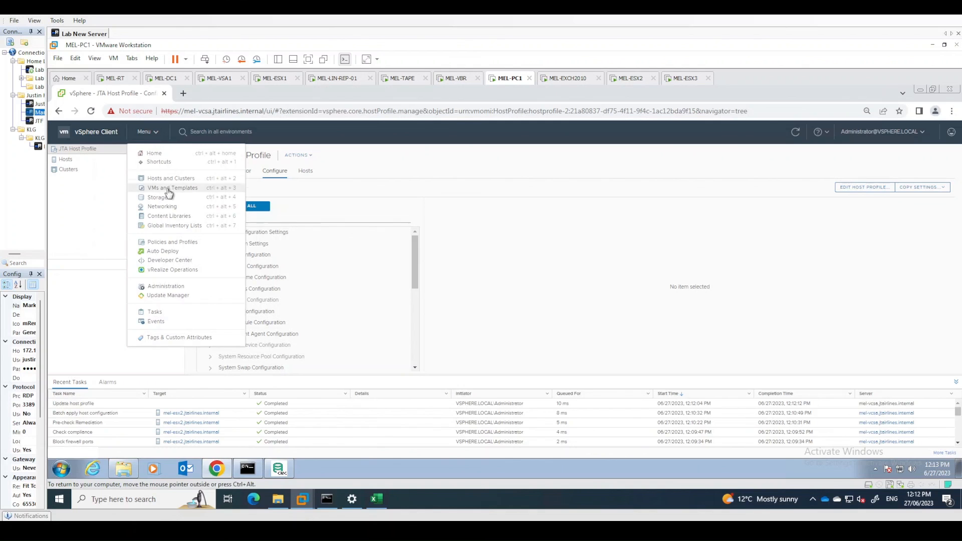
click(150, 179)
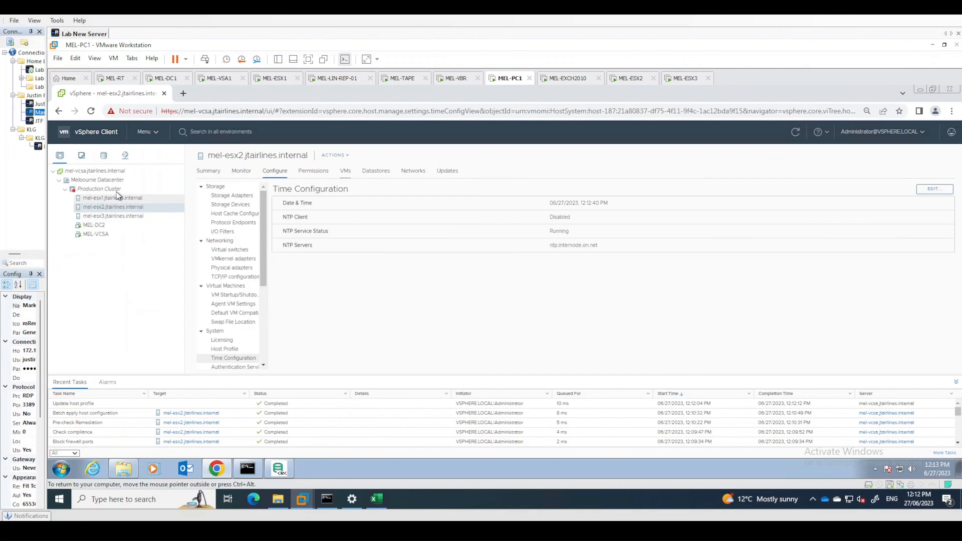
click(116, 189)
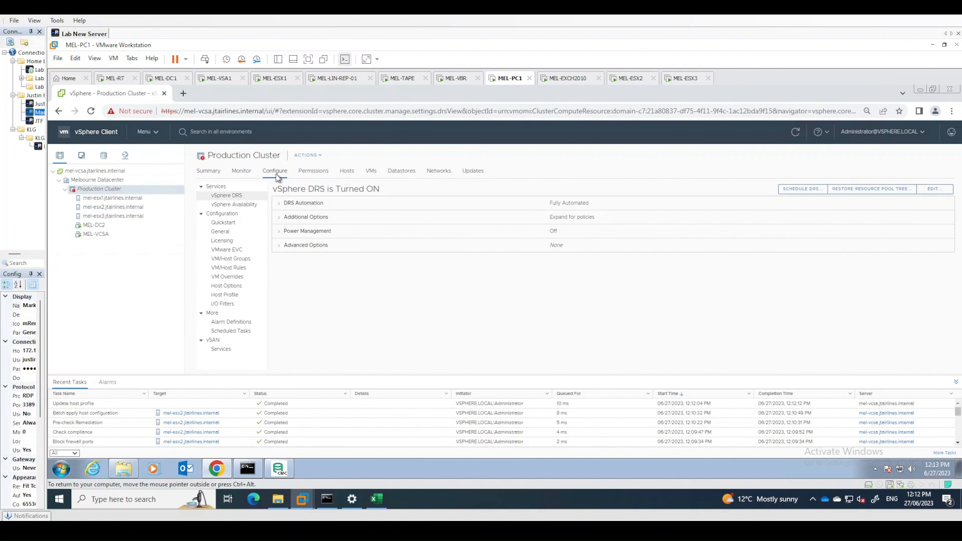
click(208, 171)
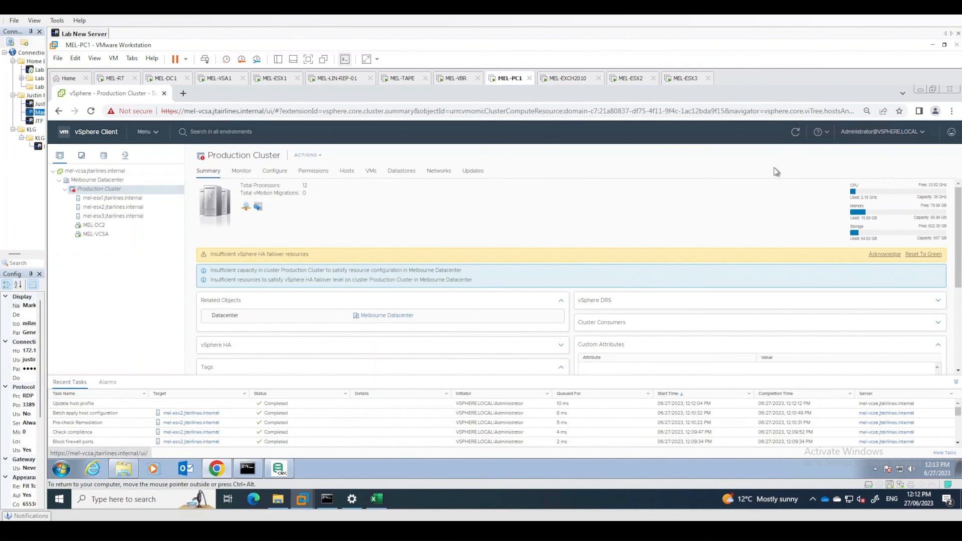
click(792, 133)
click(922, 254)
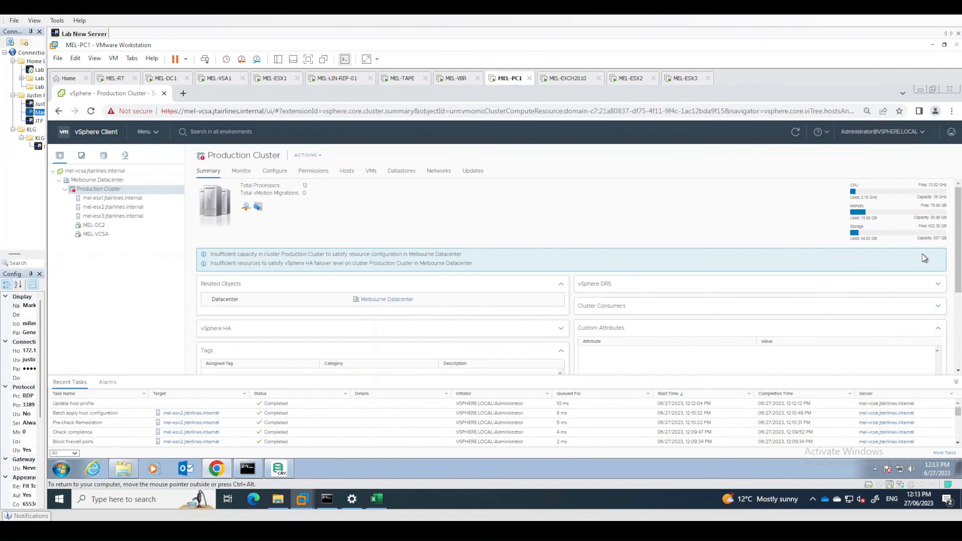
click(797, 137)
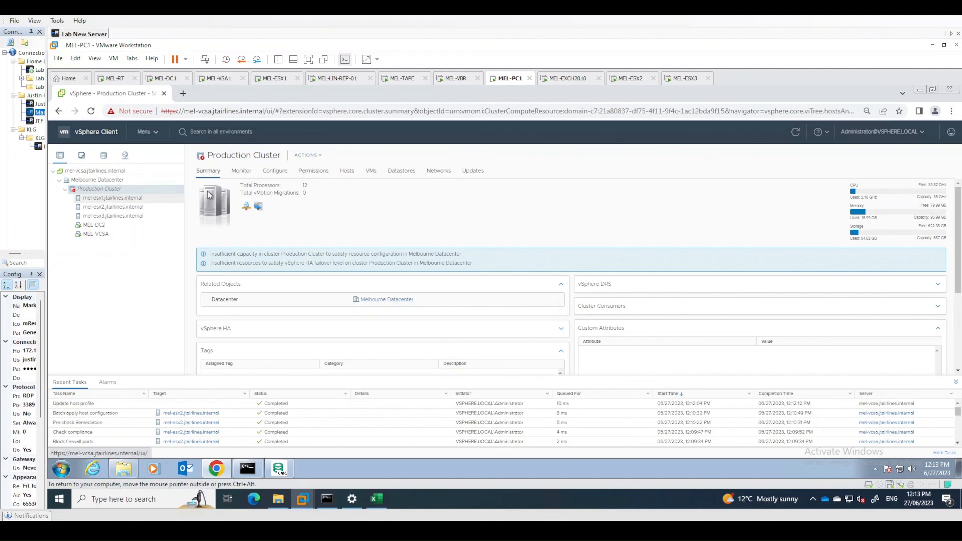
Check the compliance of all three Production Cluster hosts against the attached JTA Host Profile
click(282, 173)
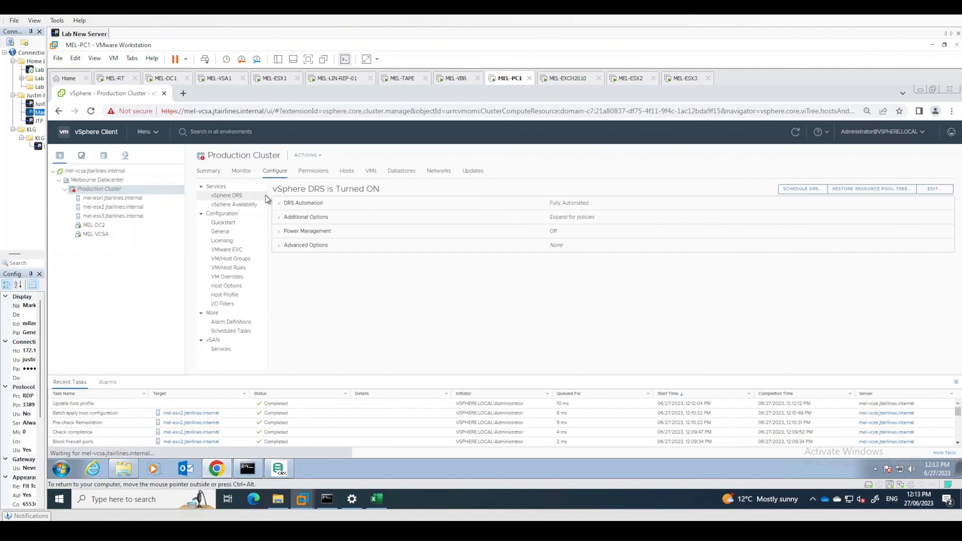
click(245, 287)
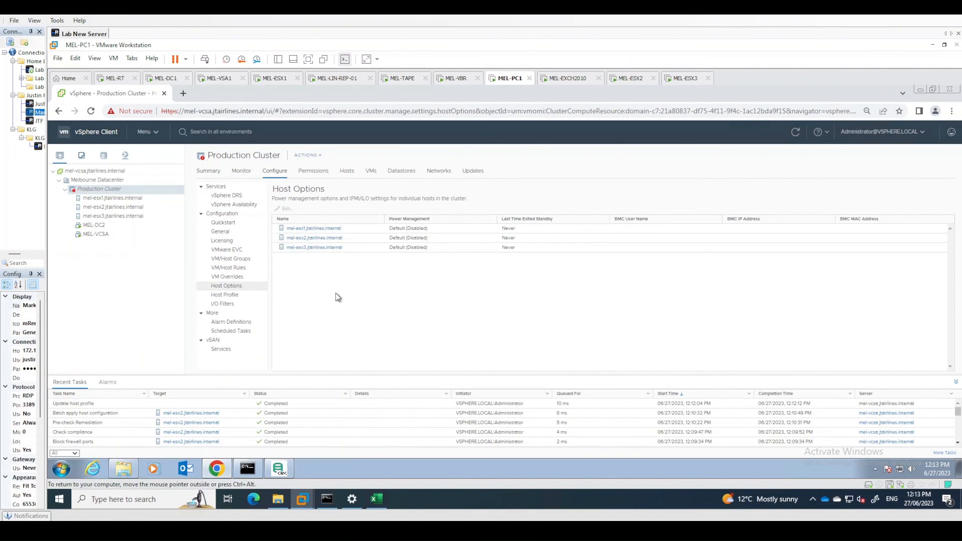
click(240, 277)
click(230, 297)
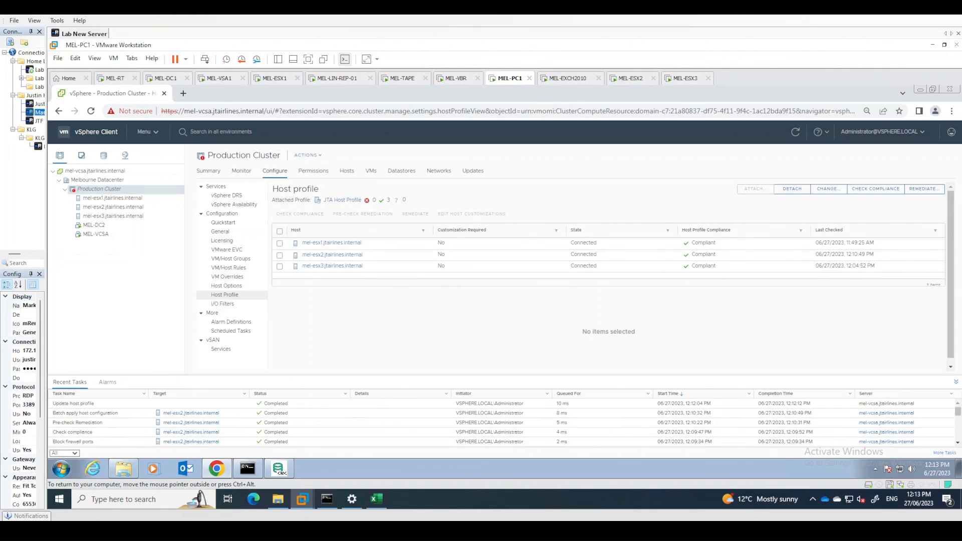
click(281, 232)
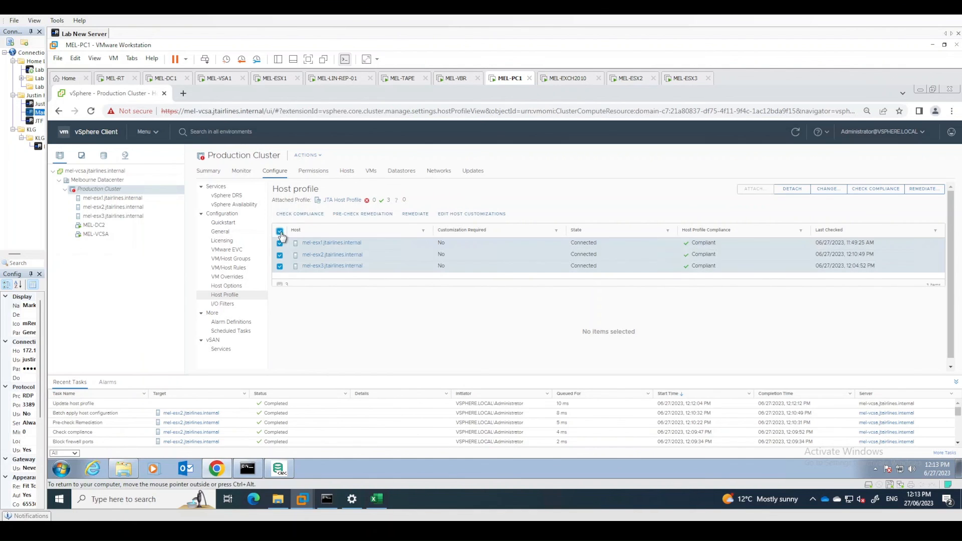
click(294, 214)
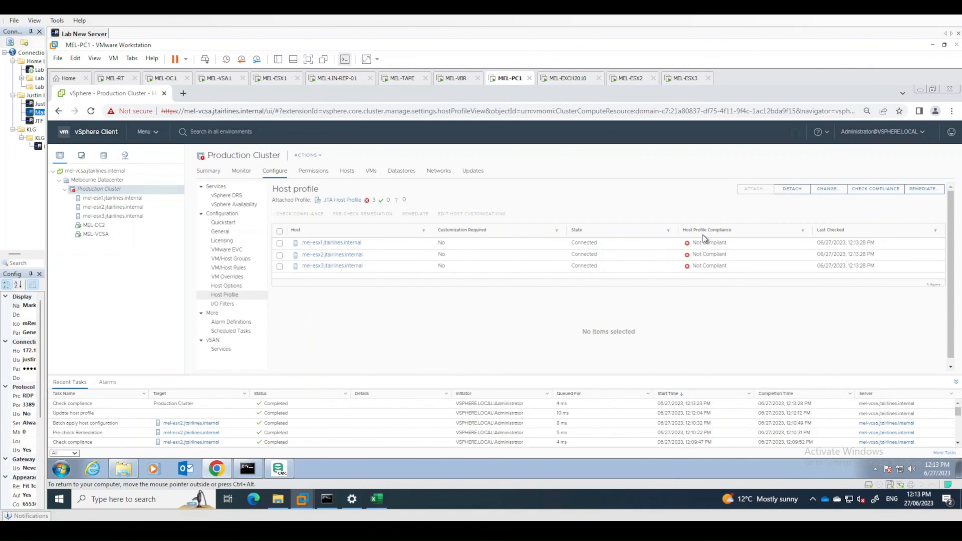
Examine mel-esx1's firewall ruleset and NTP server differences from the JTA Host Profile
click(376, 245)
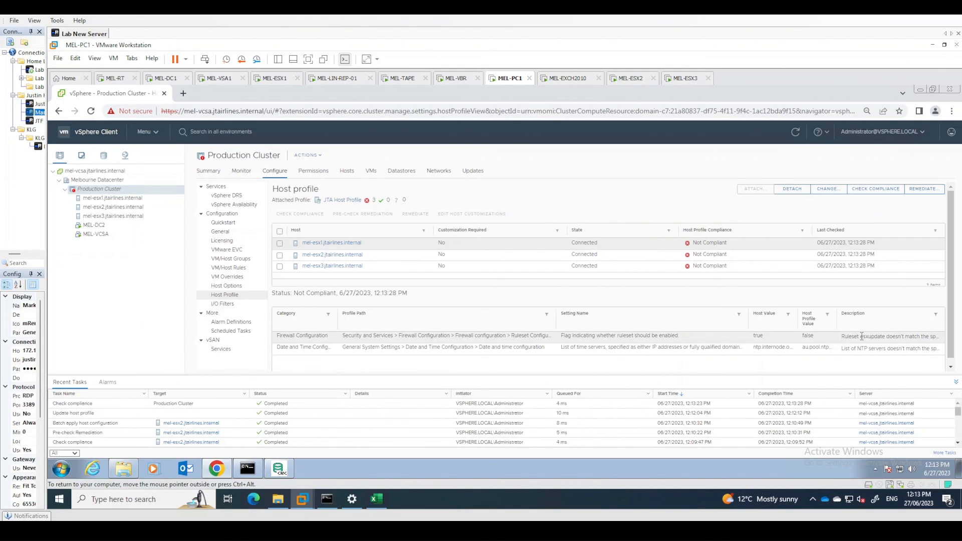
drag(843, 336, 928, 338)
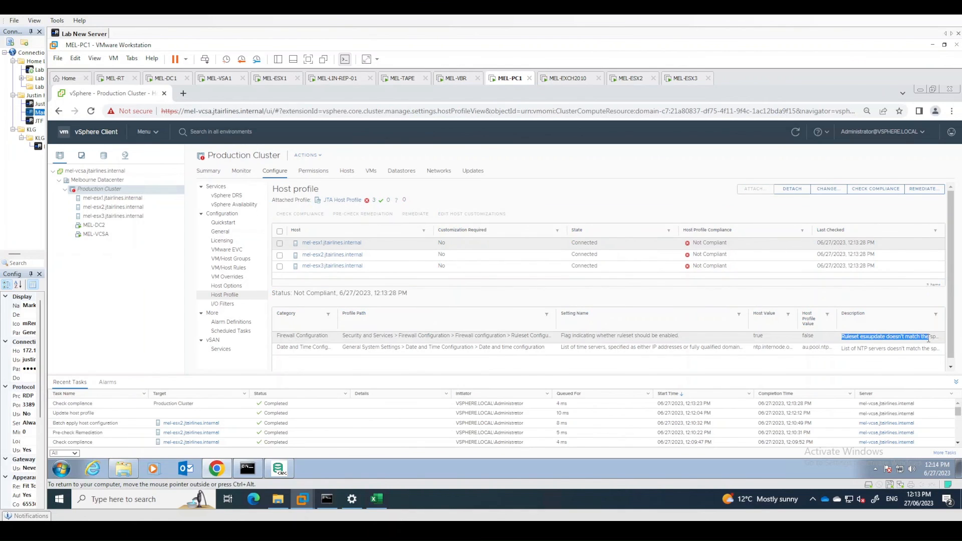
click(475, 337)
drag(458, 336, 617, 337)
click(326, 347)
drag(292, 347, 891, 349)
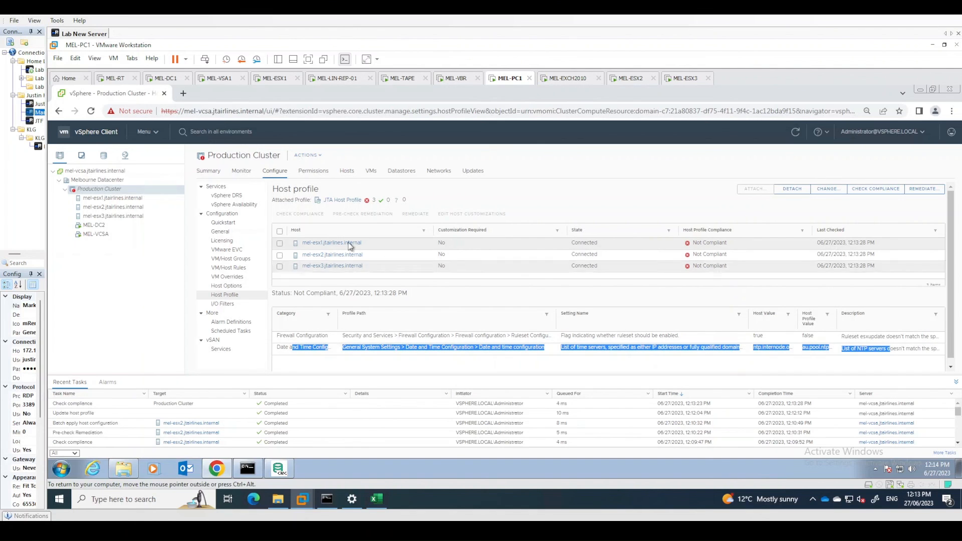
Remediate all three Production Cluster hosts against the JTA Host Profile with automatic reboot enabled
click(280, 231)
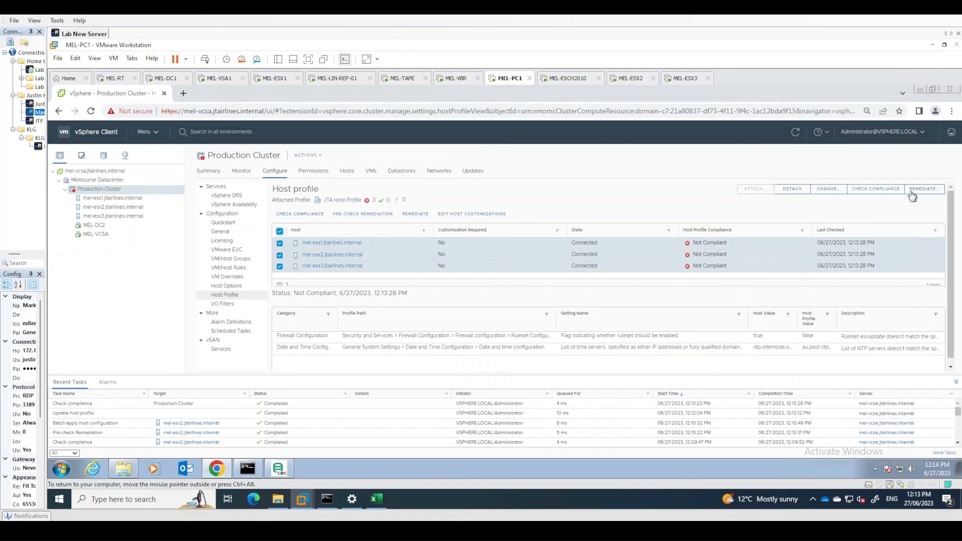
click(921, 190)
click(306, 228)
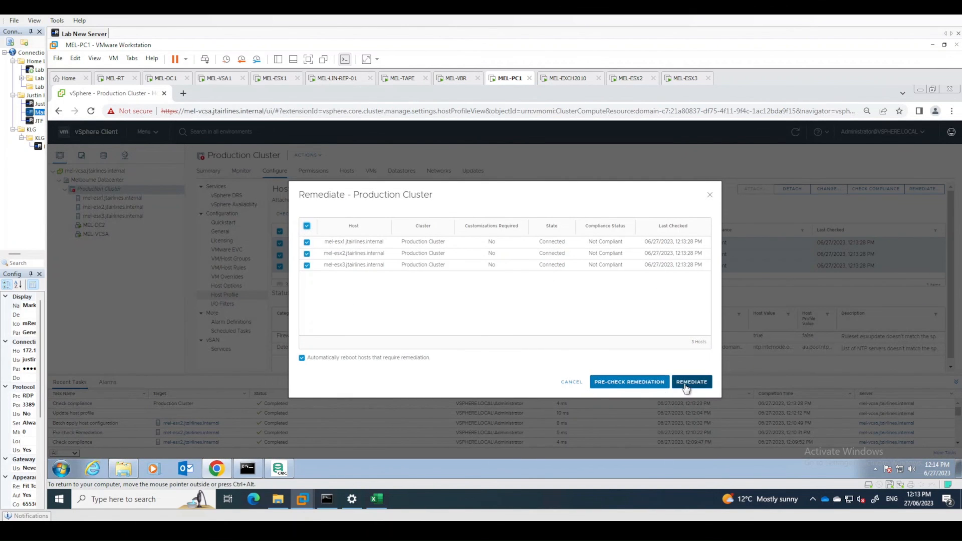
click(686, 383)
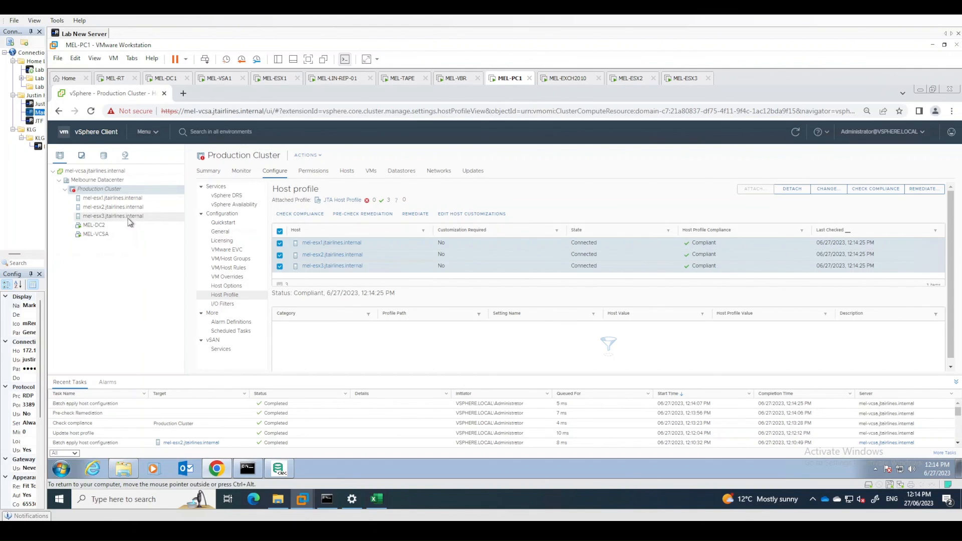
Check the NTP server in the time configuration of mel-esx1, mel-esx2 and mel-esx3
click(126, 198)
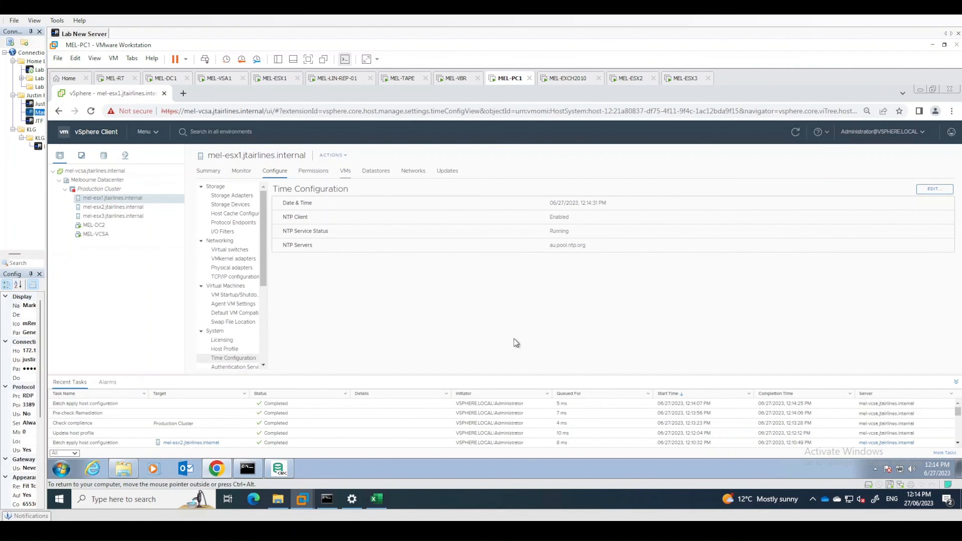
drag(594, 249, 540, 251)
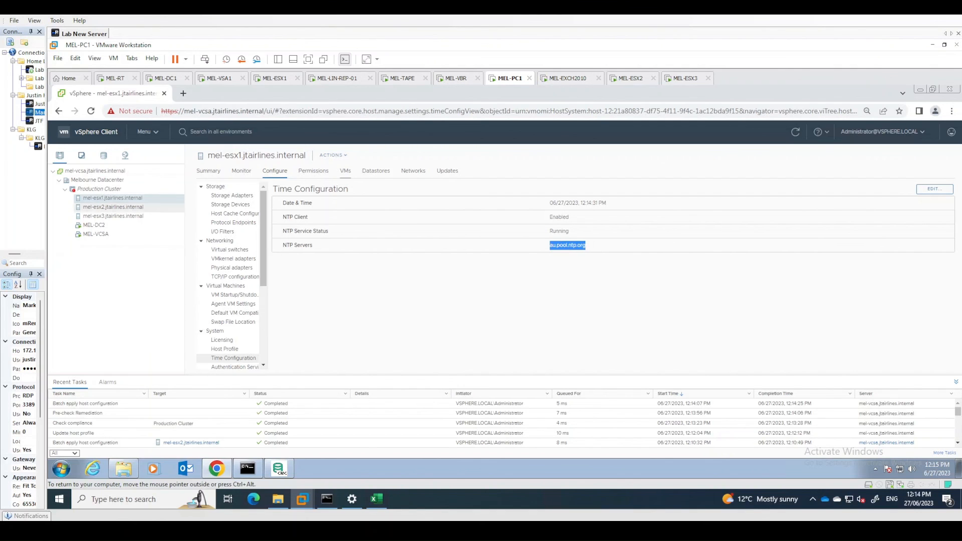
click(113, 207)
click(114, 216)
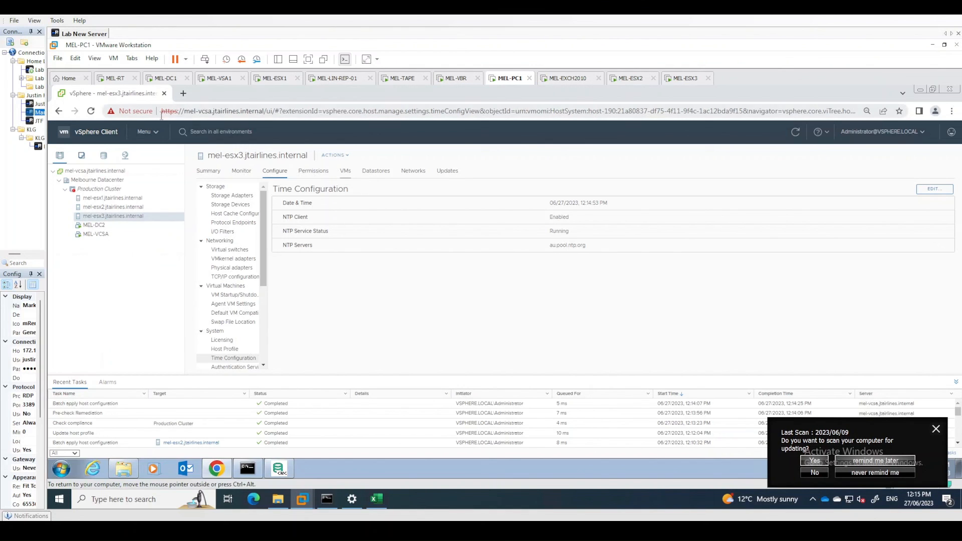
click(198, 109)
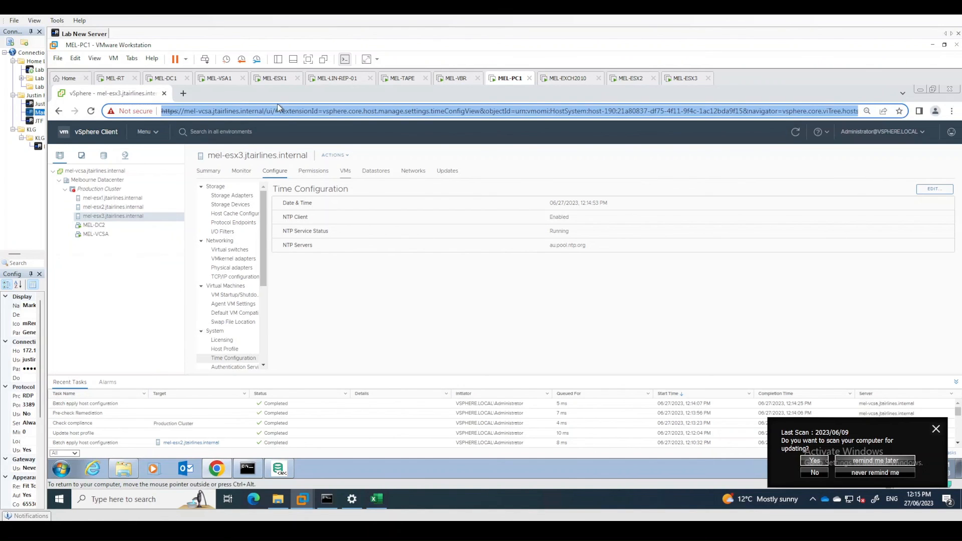
click(181, 112)
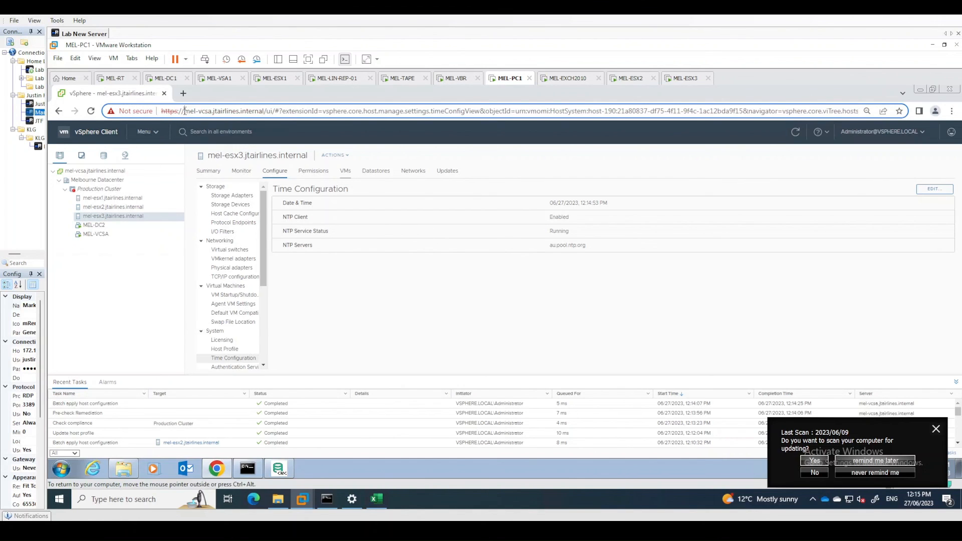
click(101, 289)
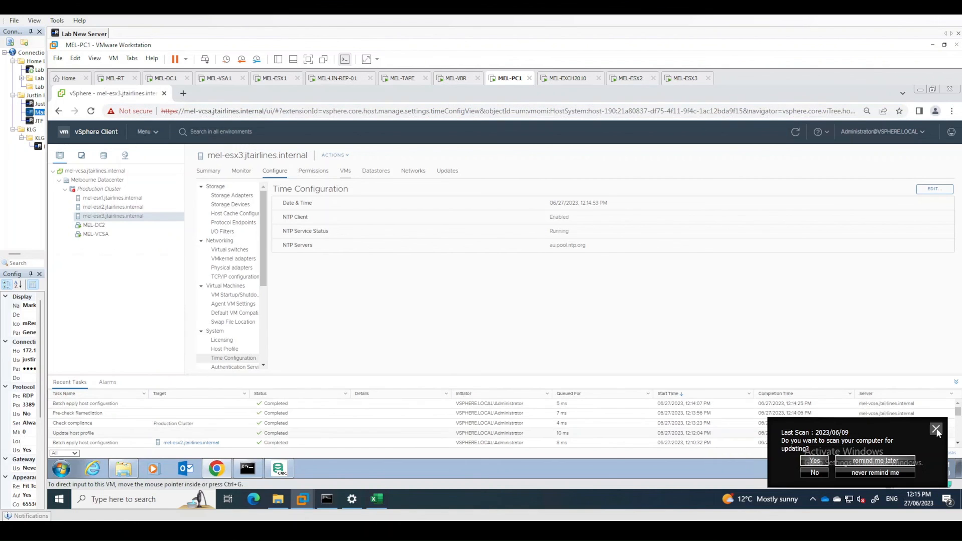